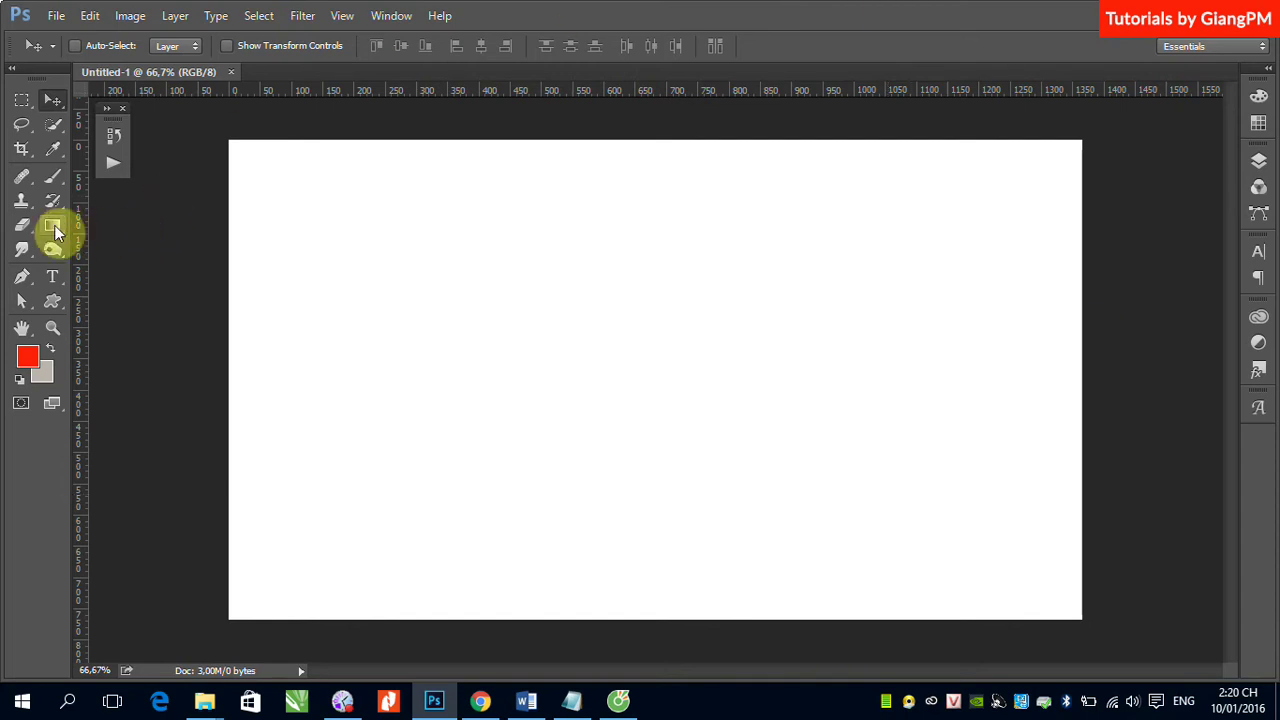
# Step: Activate the Gradient tool and look through its available gradient presets
pyautogui.moveTo(54, 228); pyautogui.dragTo(190, 230)
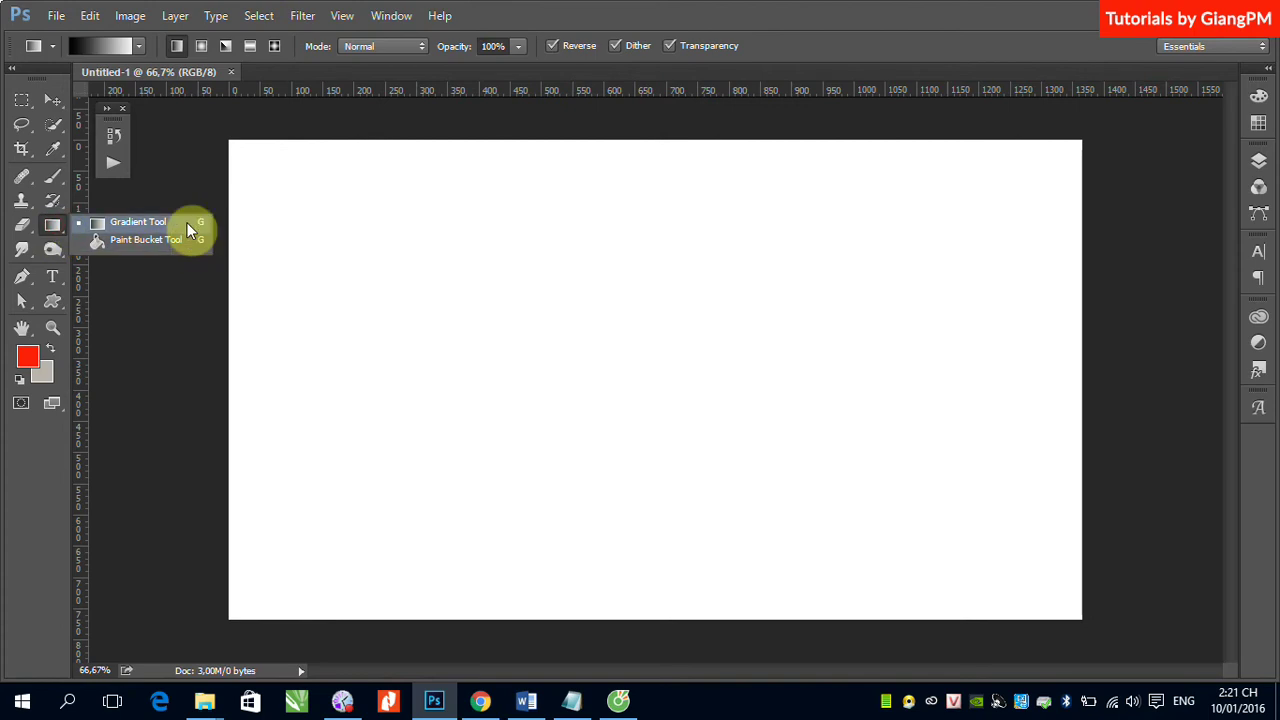
pyautogui.moveTo(186, 222); pyautogui.dragTo(186, 222)
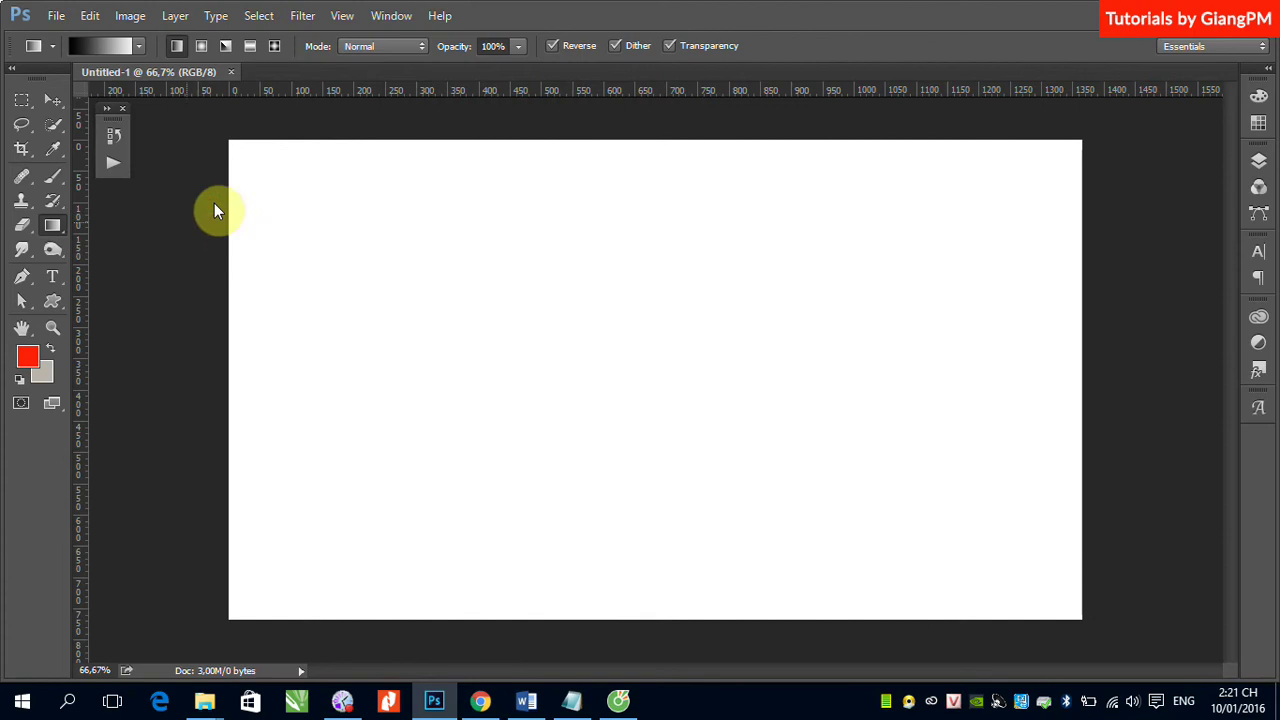
pyautogui.click(139, 46)
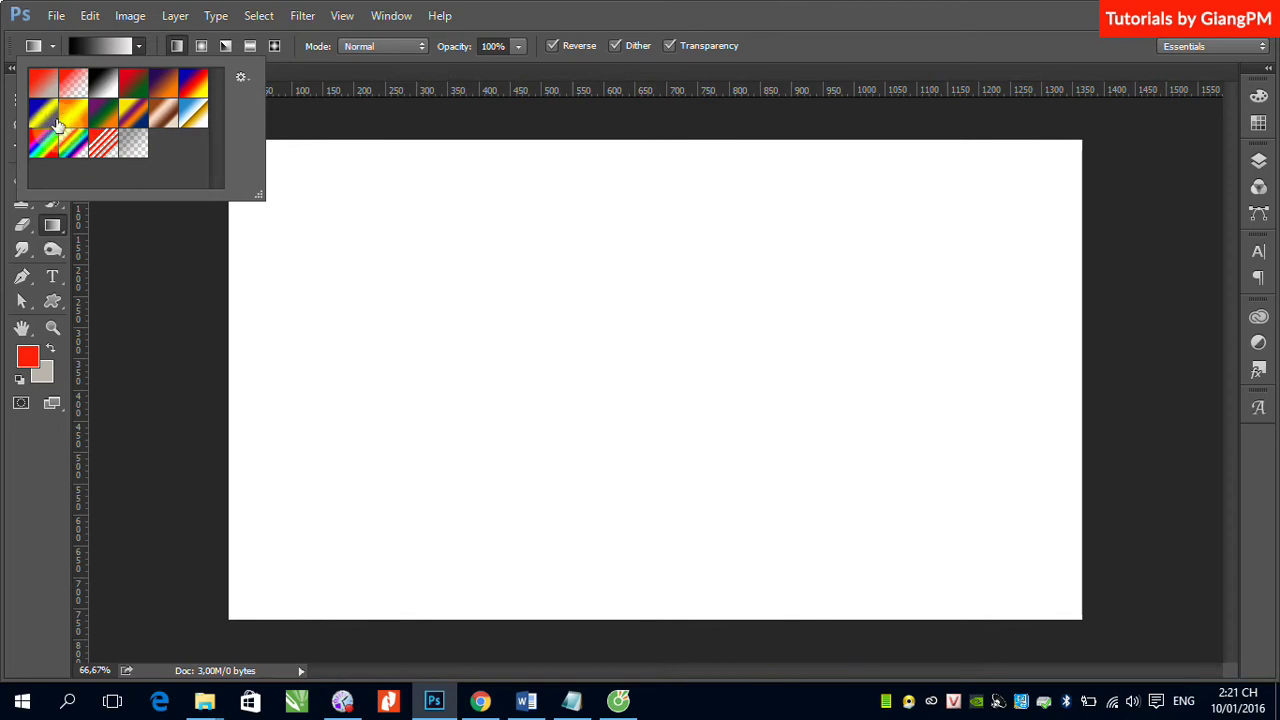
pyautogui.click(565, 12)
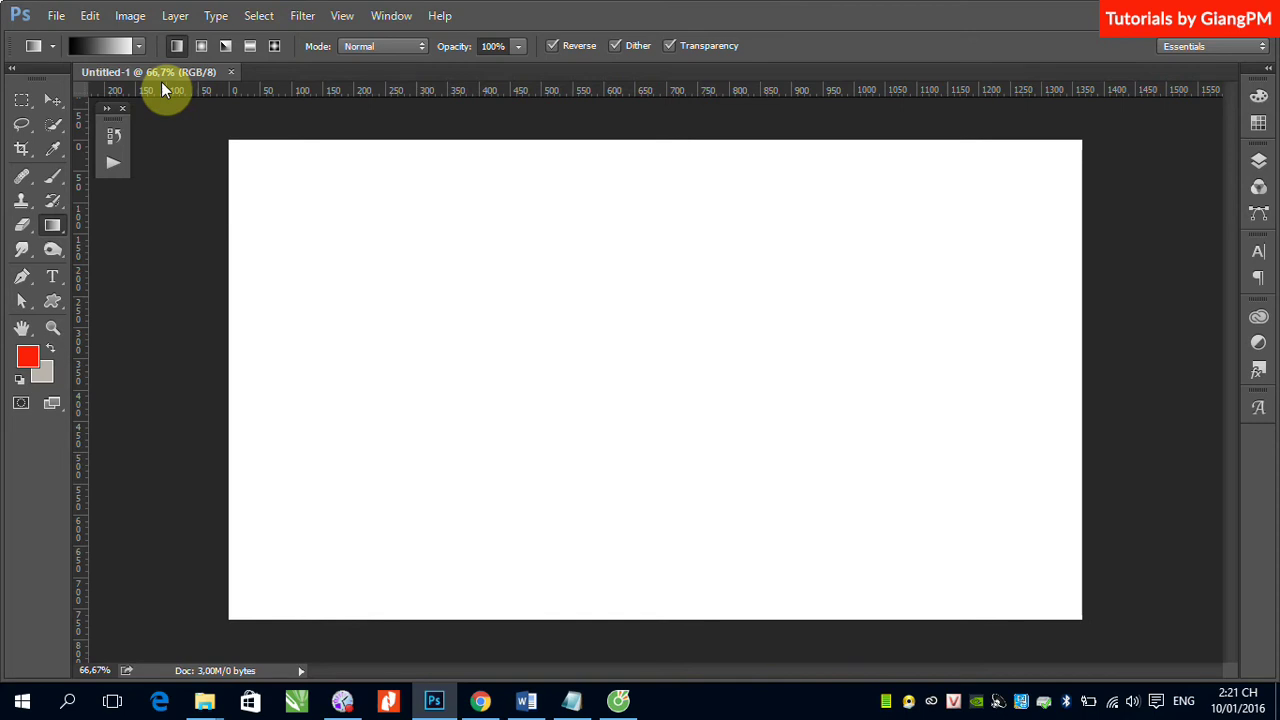
# Step: Set the background color to orange, hex f57c04
pyautogui.click(50, 376)
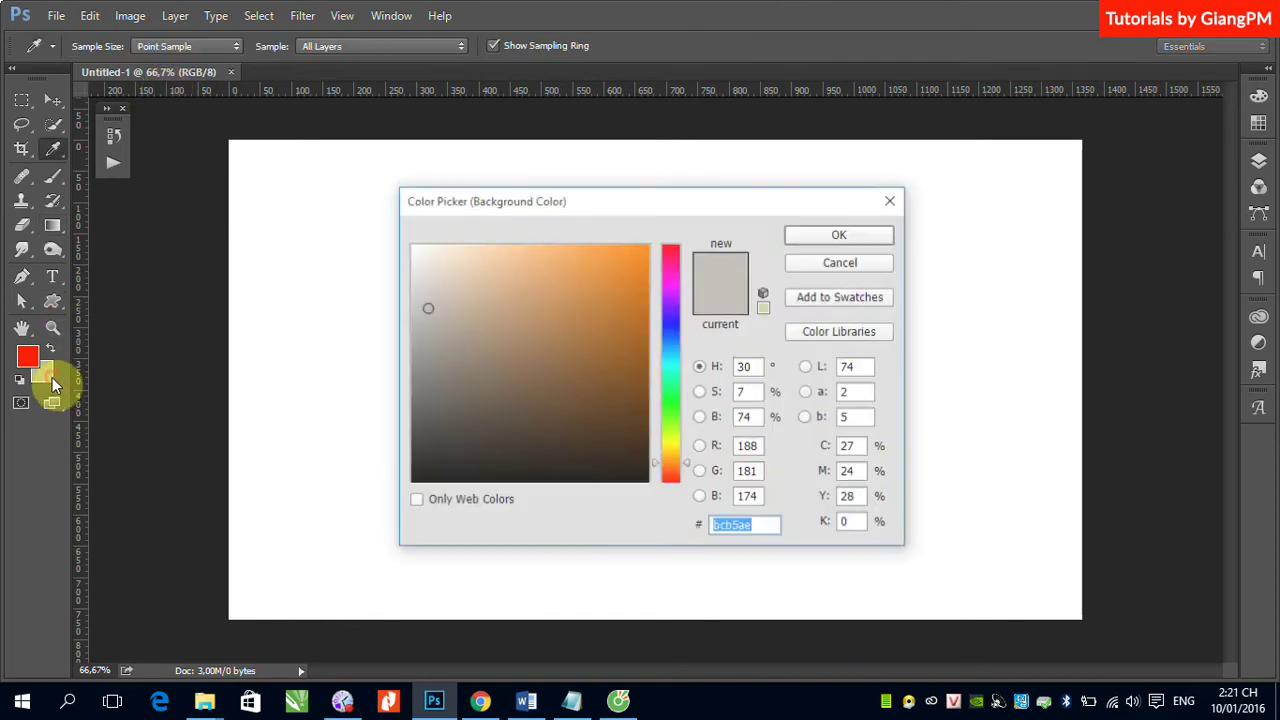
pyautogui.click(644, 254)
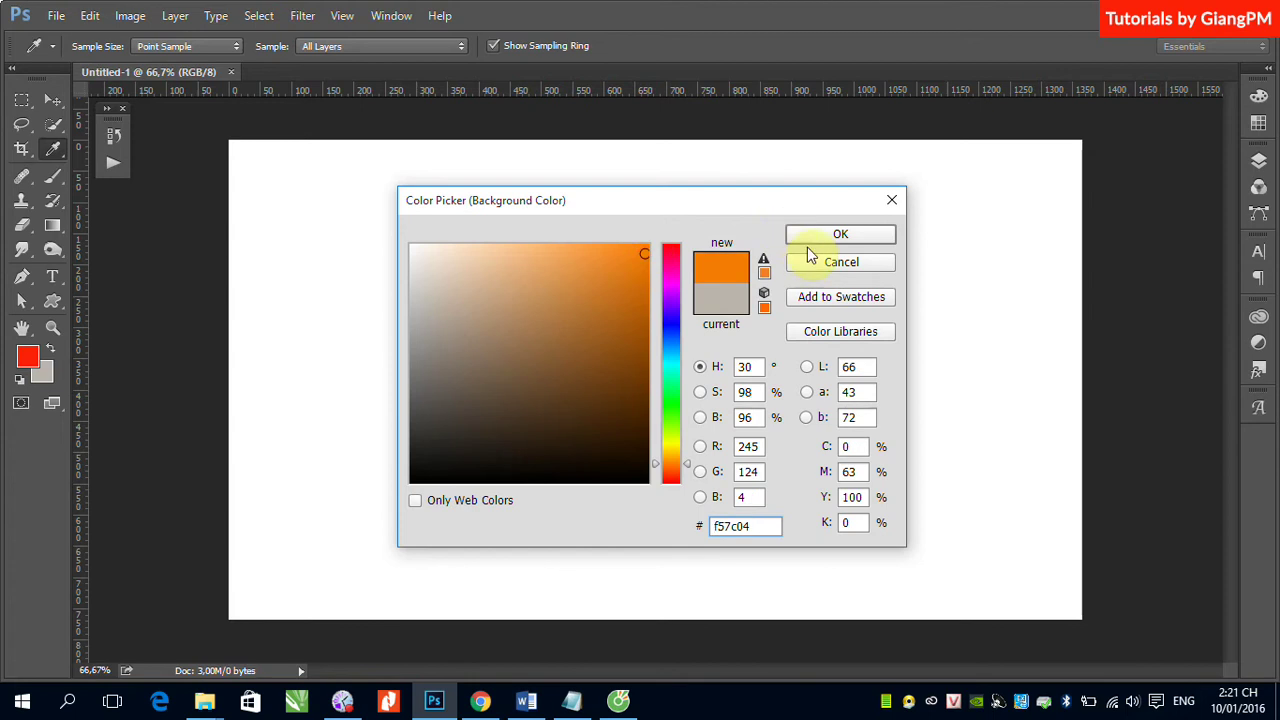
pyautogui.click(814, 234)
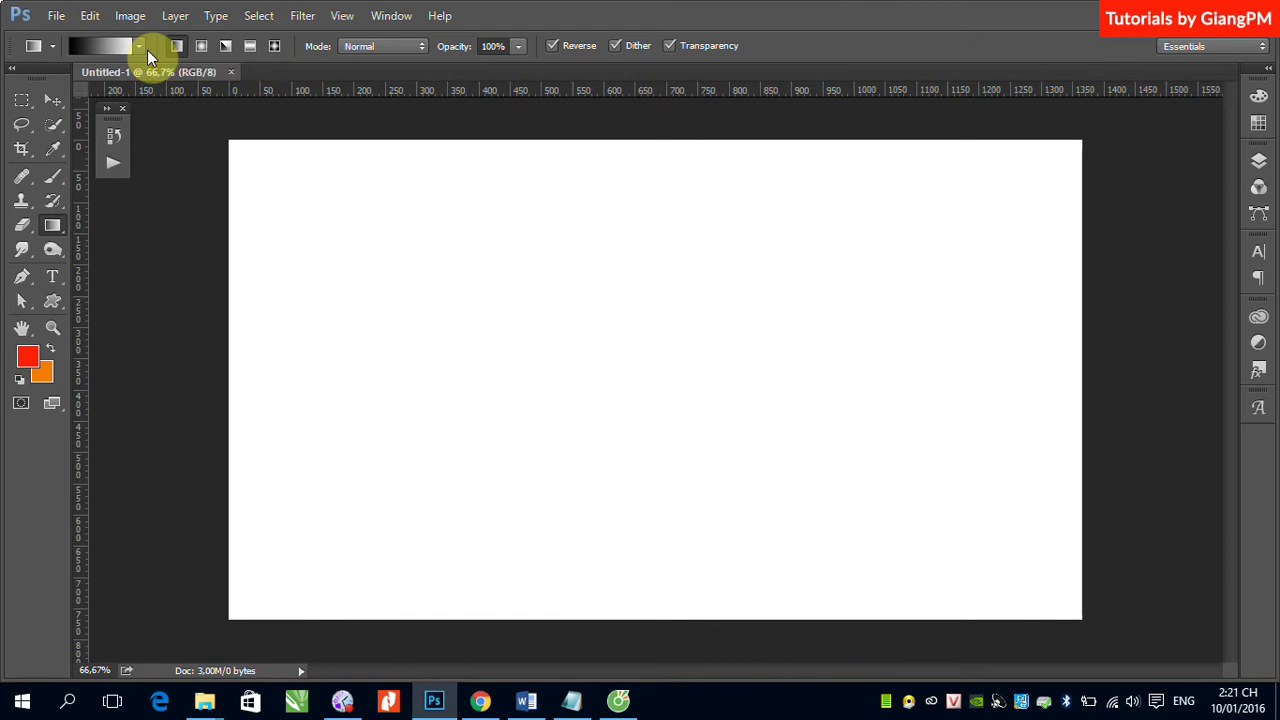
# Step: Choose the foreground-to-background preset so the Gradient tool uses the red-to-orange gradient
pyautogui.click(147, 50)
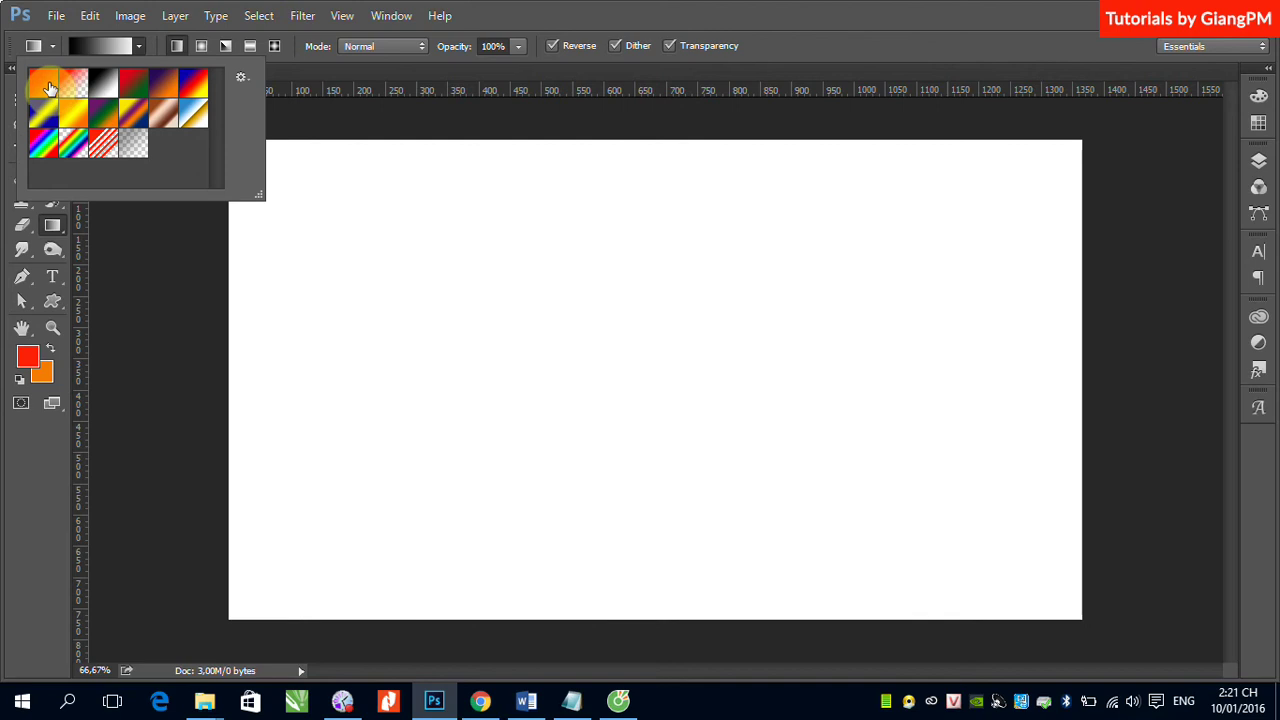
pyautogui.click(43, 83)
pyautogui.click(609, 8)
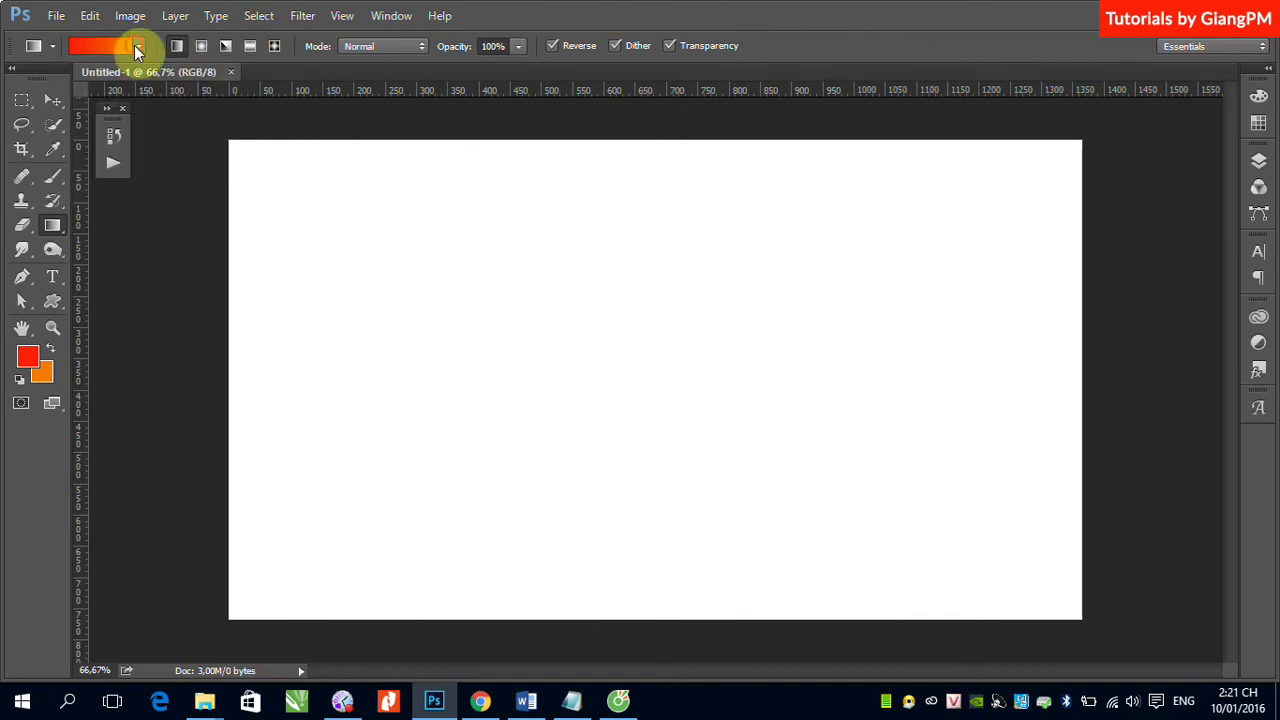
pyautogui.click(137, 50)
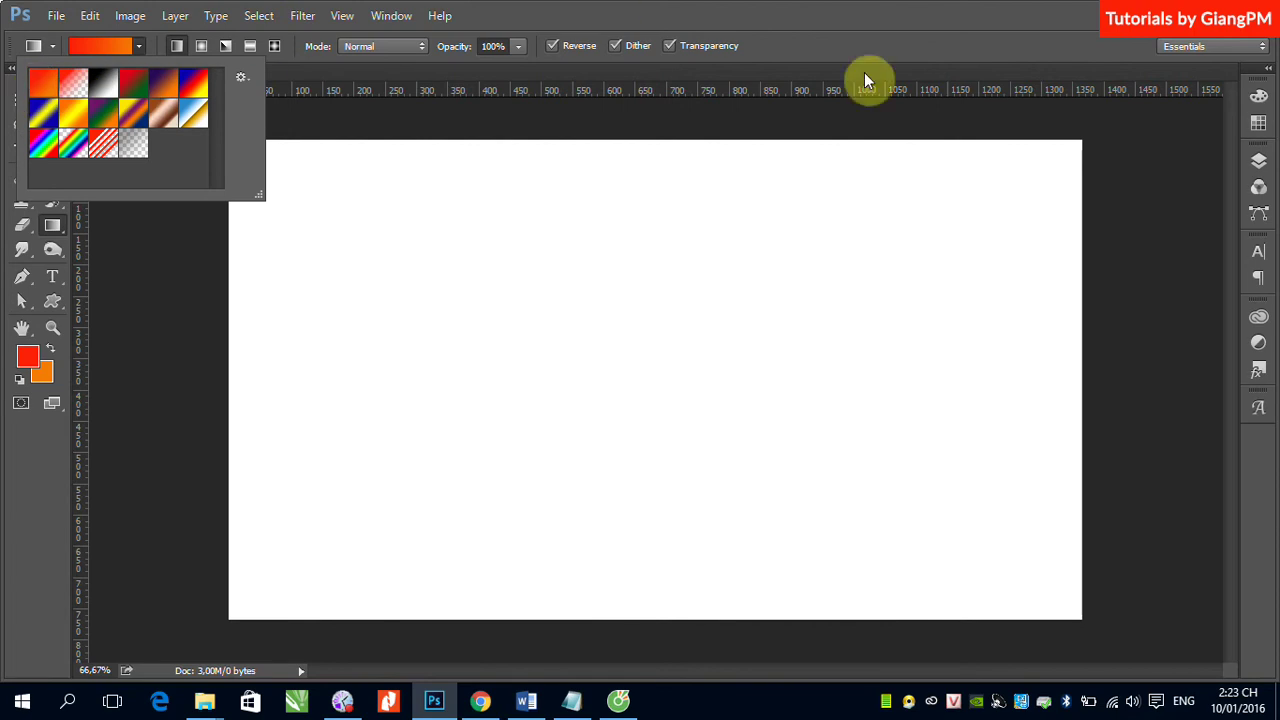
pyautogui.click(793, 33)
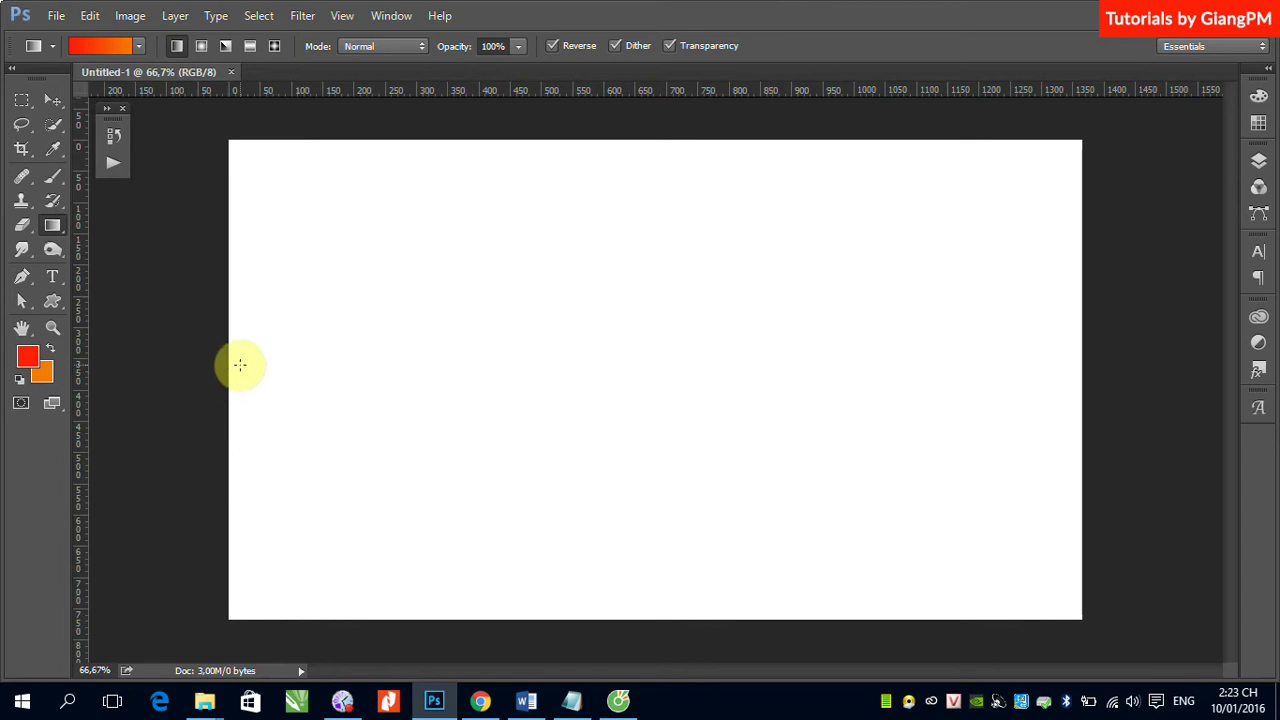
# Step: Try a linear gradient across the full canvas width and another from near the center to the right edge, undoing each
pyautogui.moveTo(232, 359); pyautogui.dragTo(1071, 366)
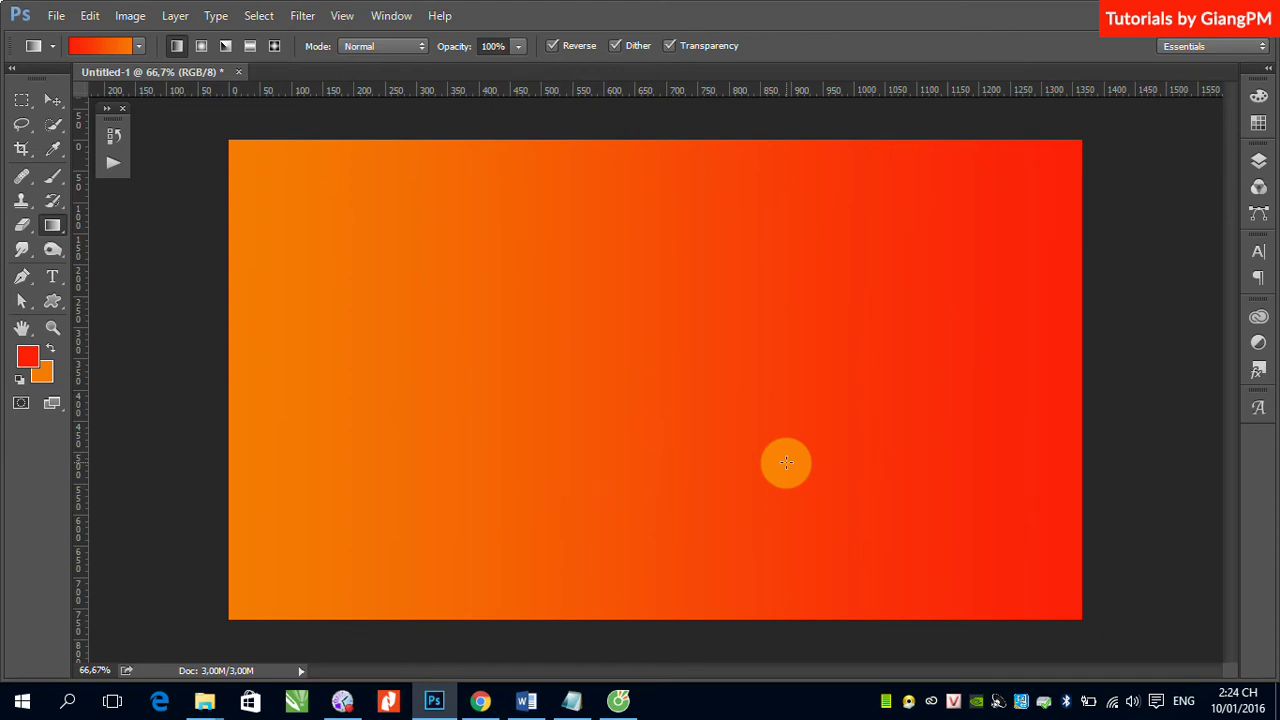
pyautogui.hotkey('ctrl', 'z')
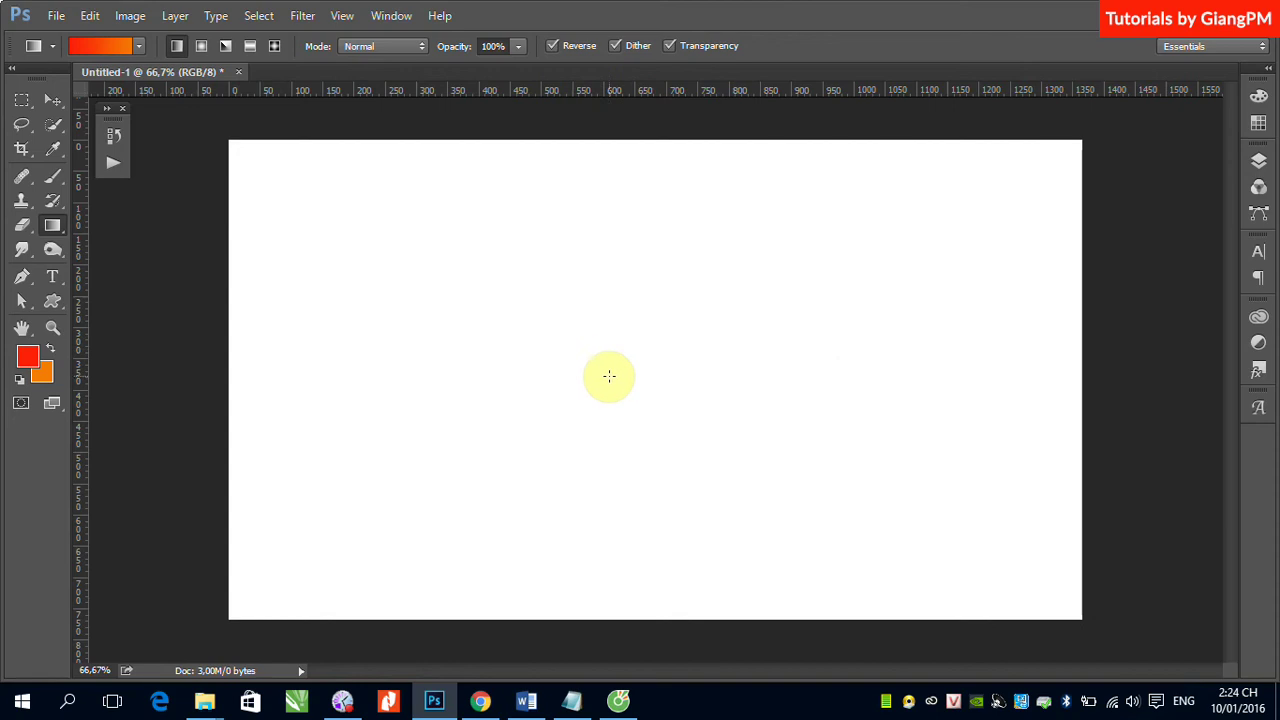
pyautogui.moveTo(609, 375); pyautogui.dragTo(1086, 381)
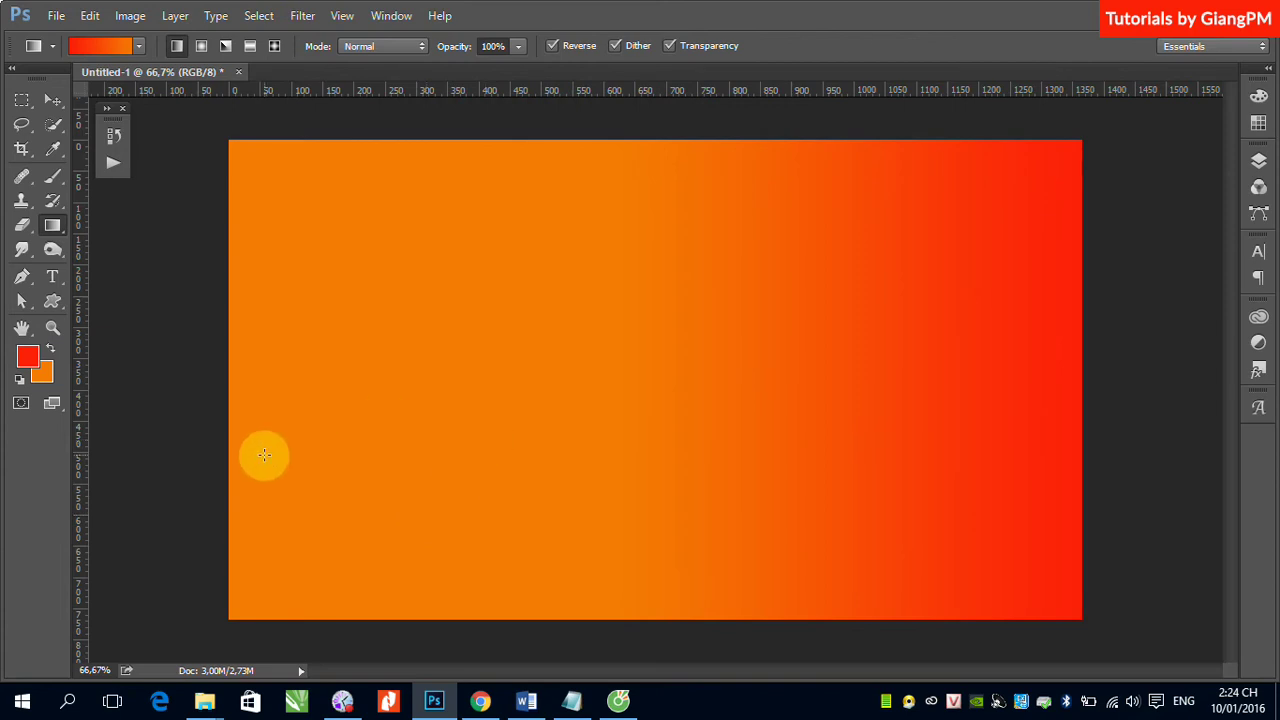
pyautogui.hotkey('ctrl', 'z')
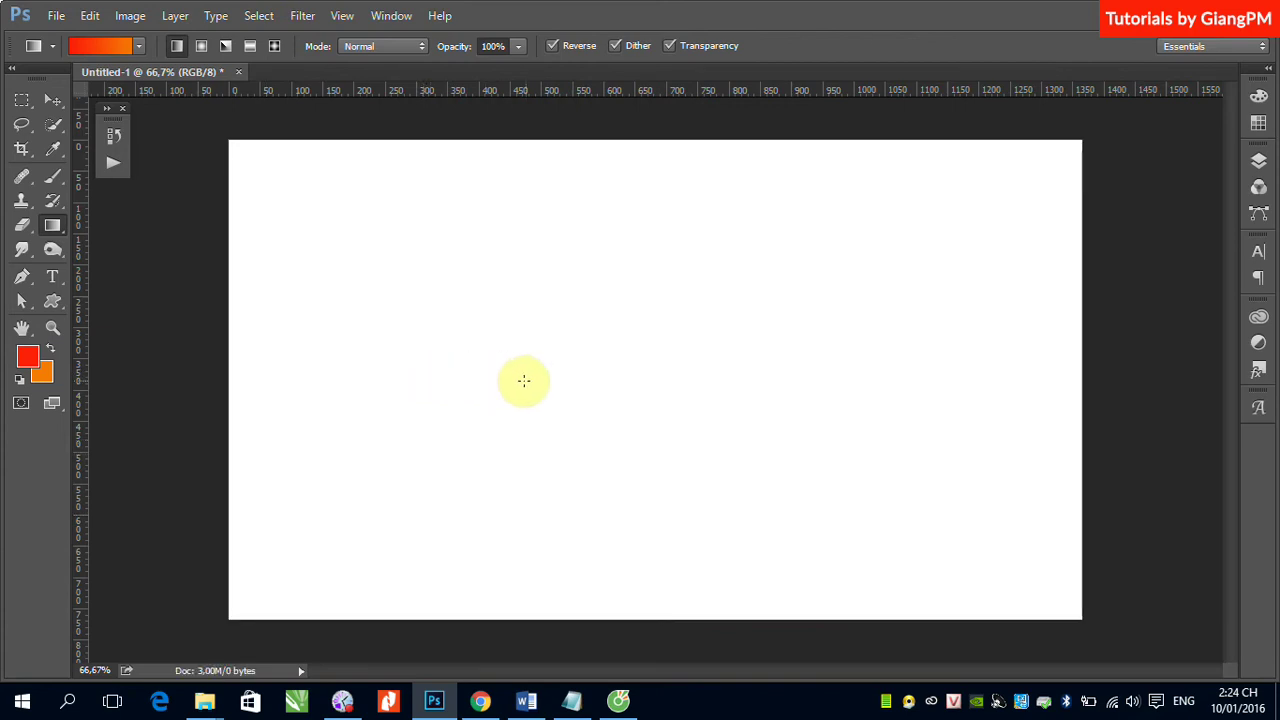
# Step: Apply a short horizontal linear gradient across the canvas middle and replace it with a longer, softer horizontal one
pyautogui.moveTo(523, 380); pyautogui.dragTo(800, 368)
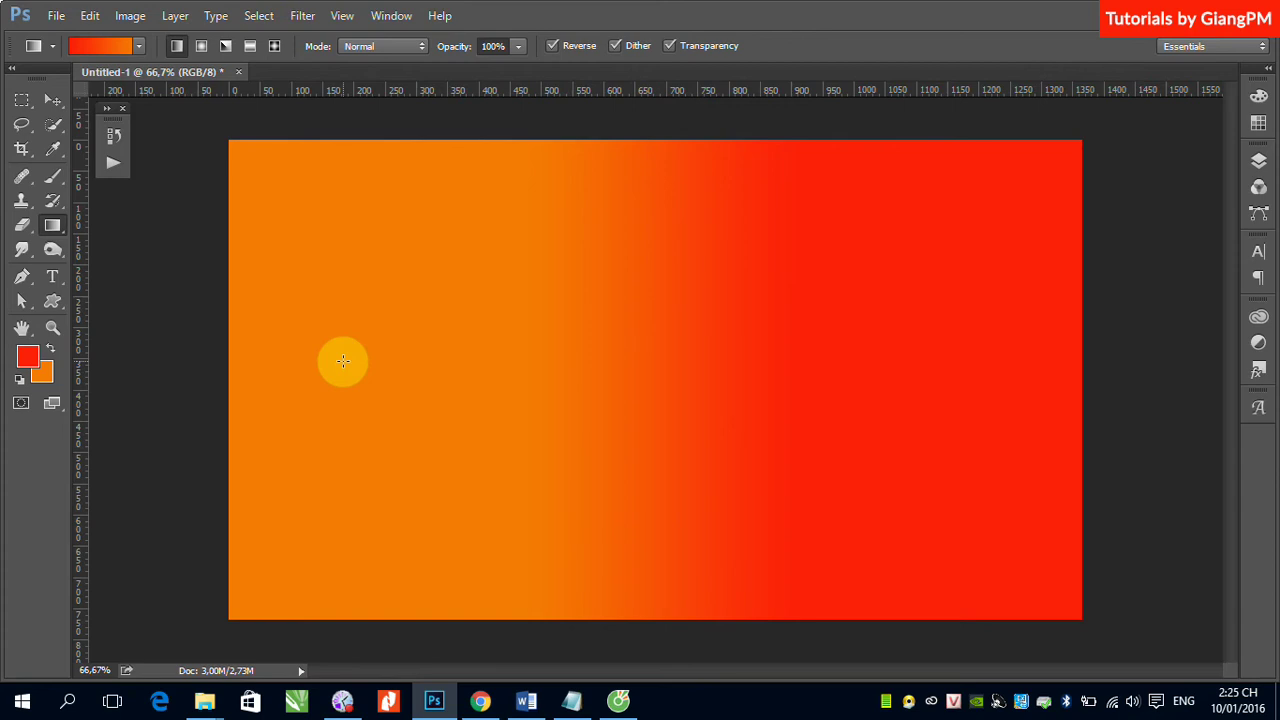
pyautogui.moveTo(342, 361); pyautogui.dragTo(944, 358)
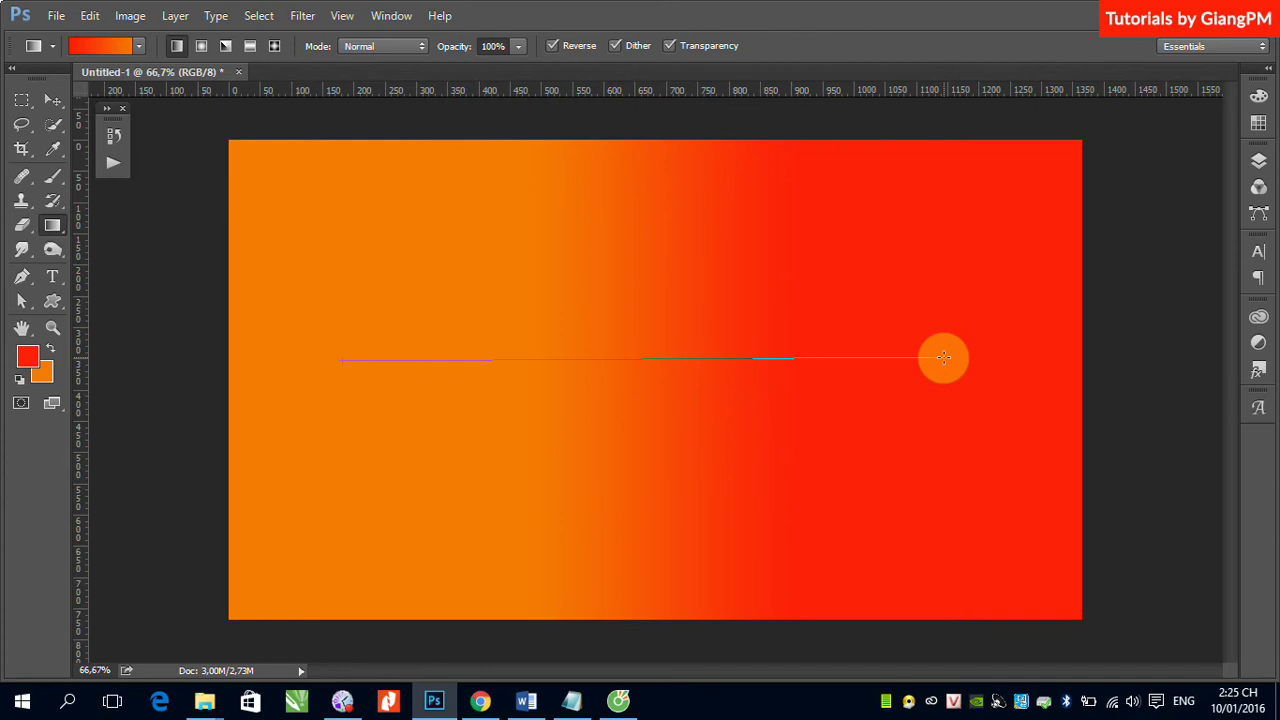
pyautogui.moveTo(944, 358); pyautogui.dragTo(942, 358)
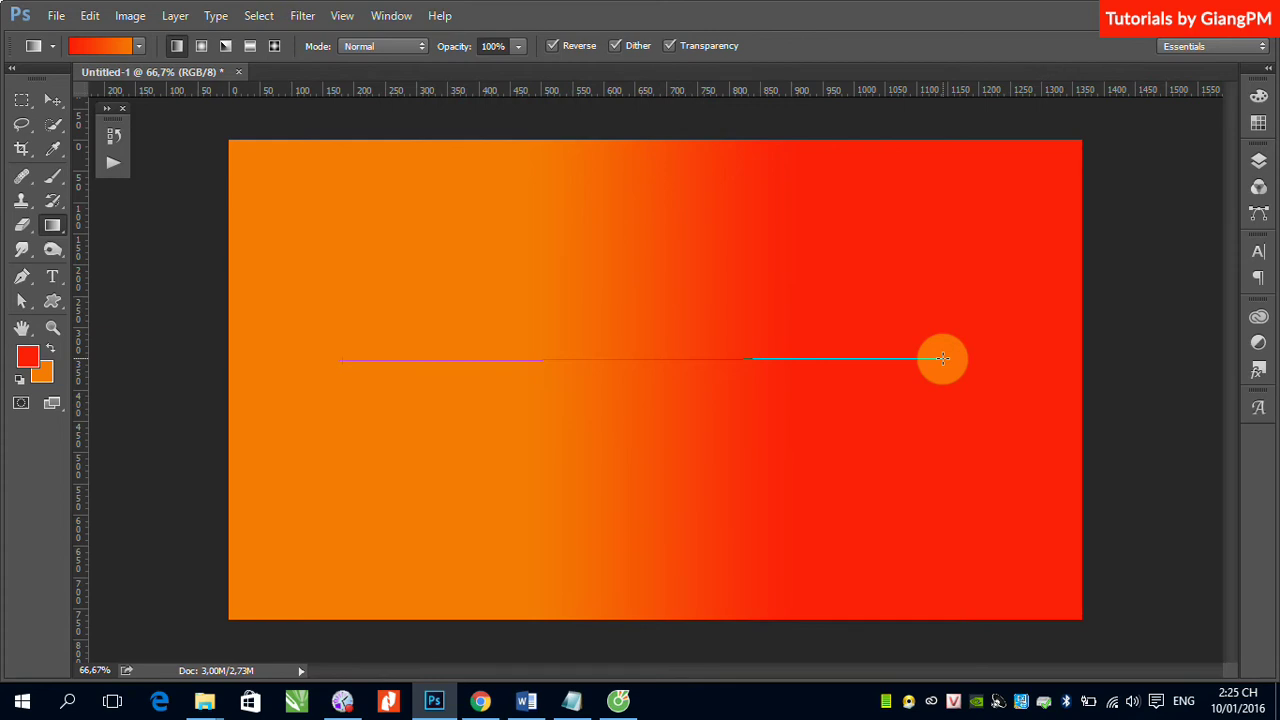
pyautogui.moveTo(943, 358); pyautogui.dragTo(943, 359)
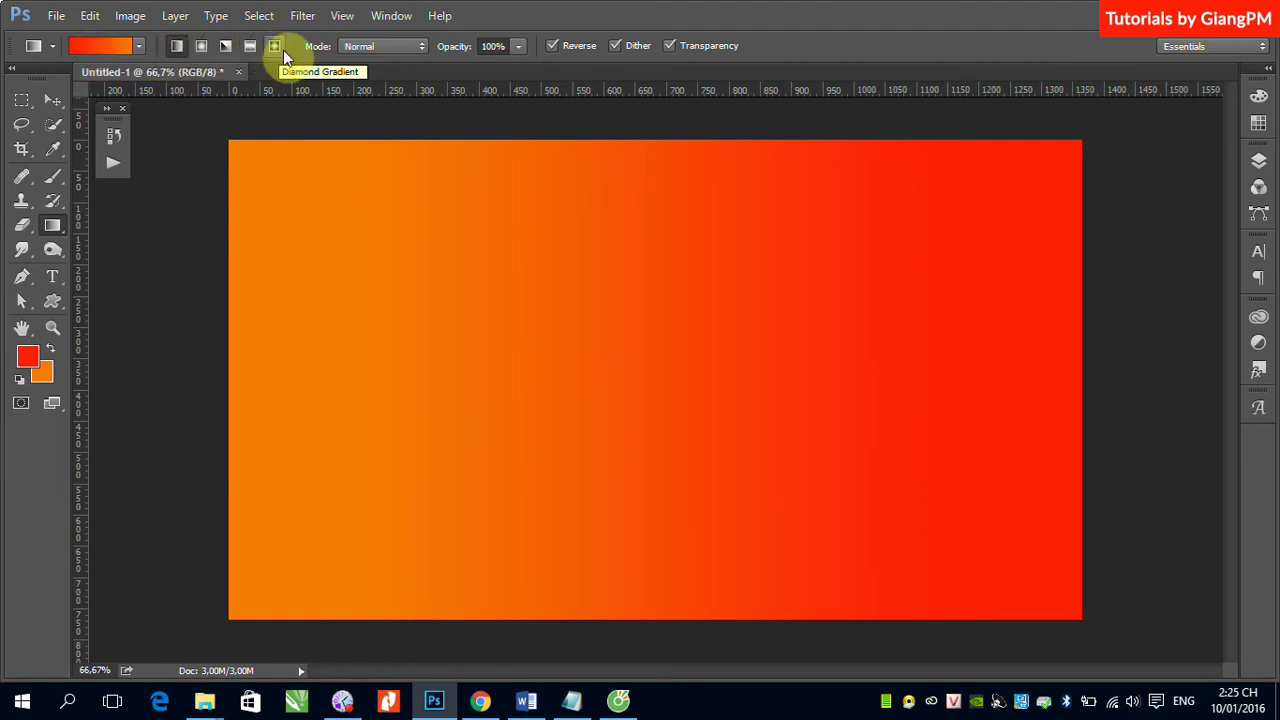
# Step: Fill the canvas with a radial gradient outward from its center and replace it with an angle gradient from the same area
pyautogui.click(175, 50)
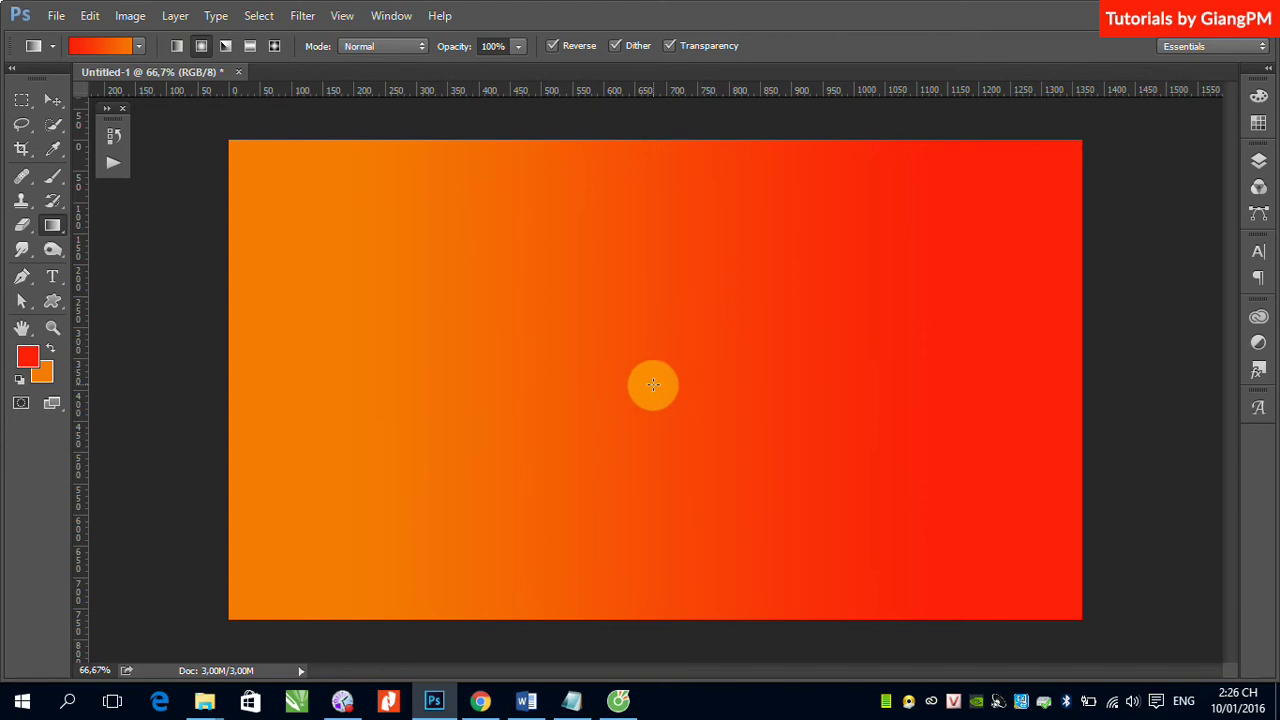
pyautogui.moveTo(656, 369); pyautogui.dragTo(1018, 384)
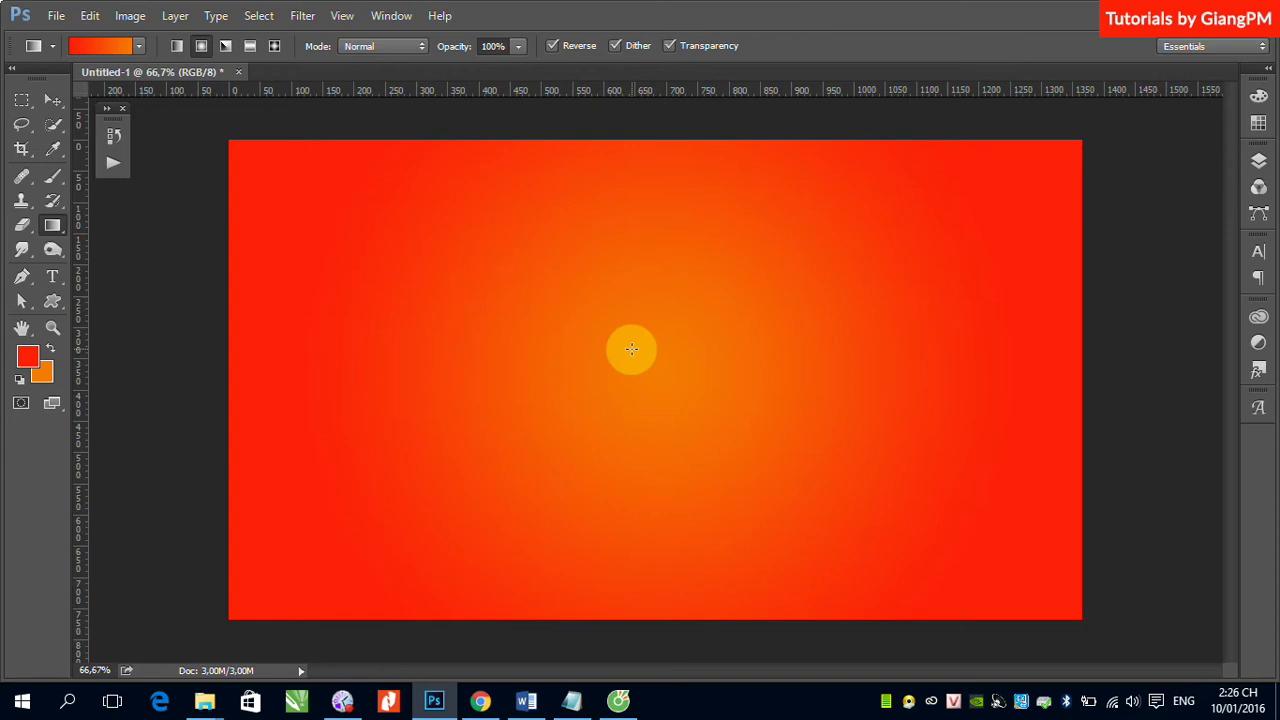
pyautogui.click(225, 46)
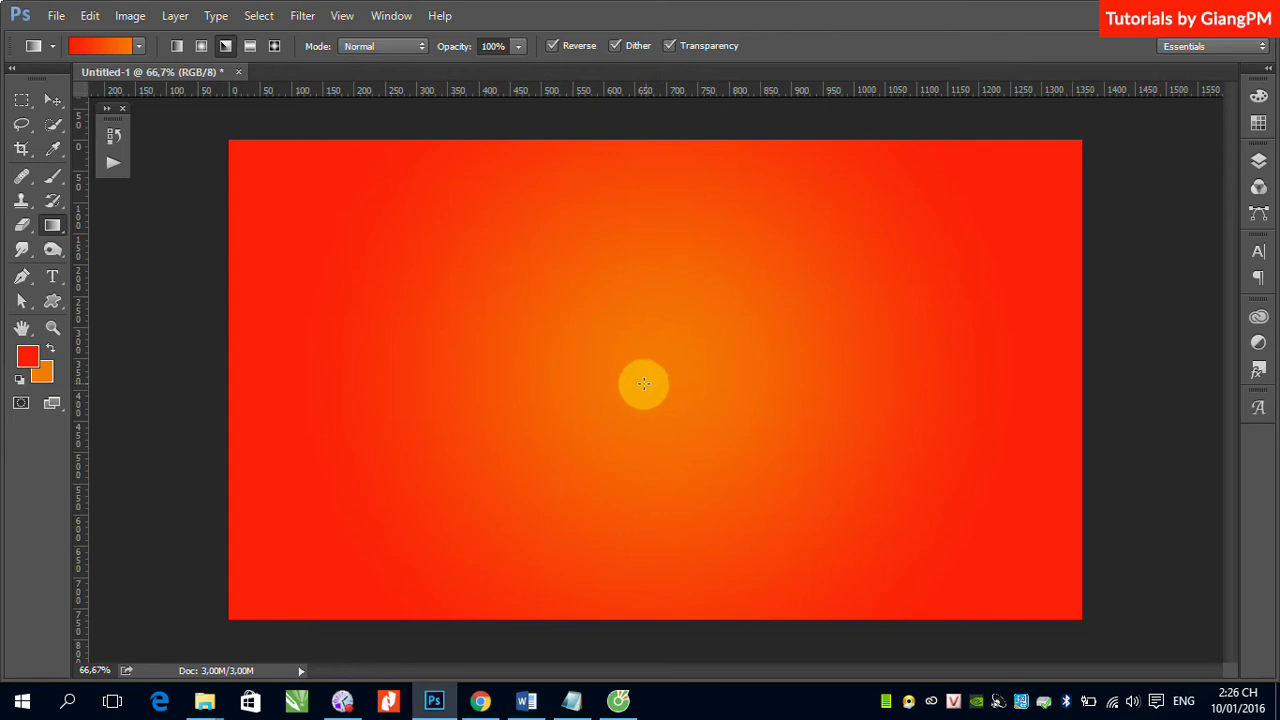
pyautogui.moveTo(674, 380); pyautogui.dragTo(1020, 425)
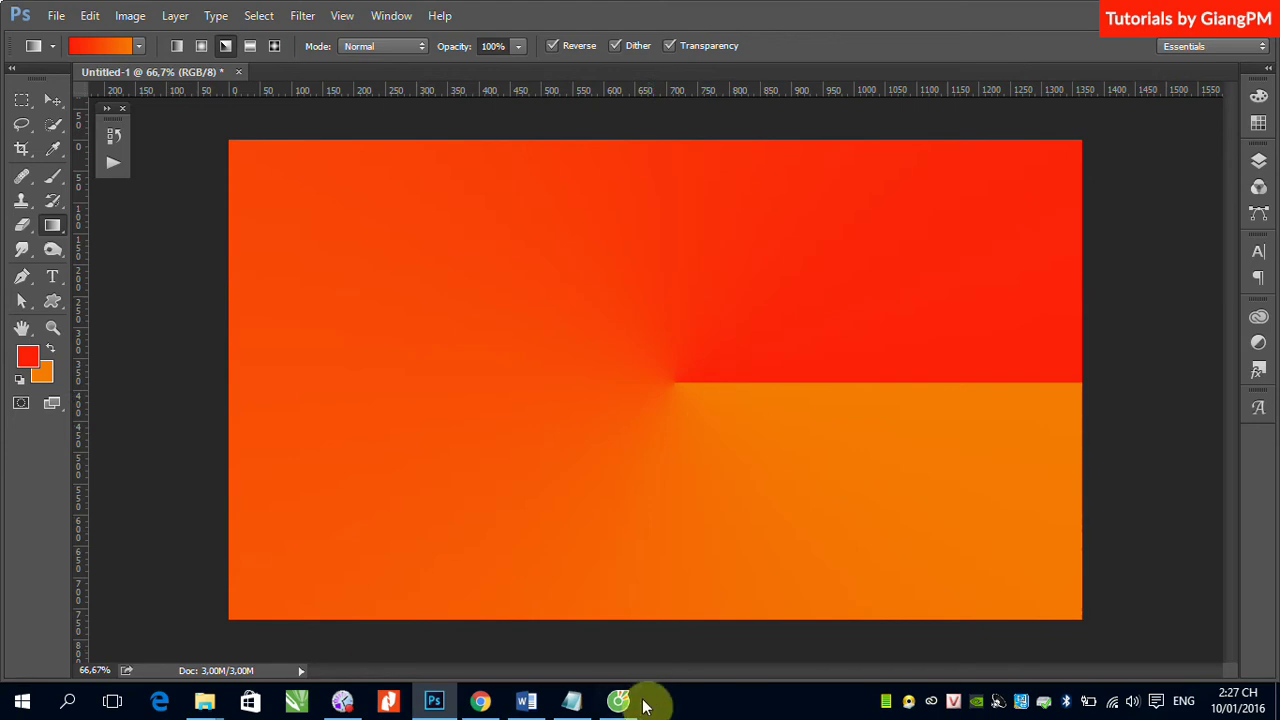
# Step: Apply a reflected gradient from the canvas center to the right edge and redraw it vertically from the center to the top edge
pyautogui.click(251, 46)
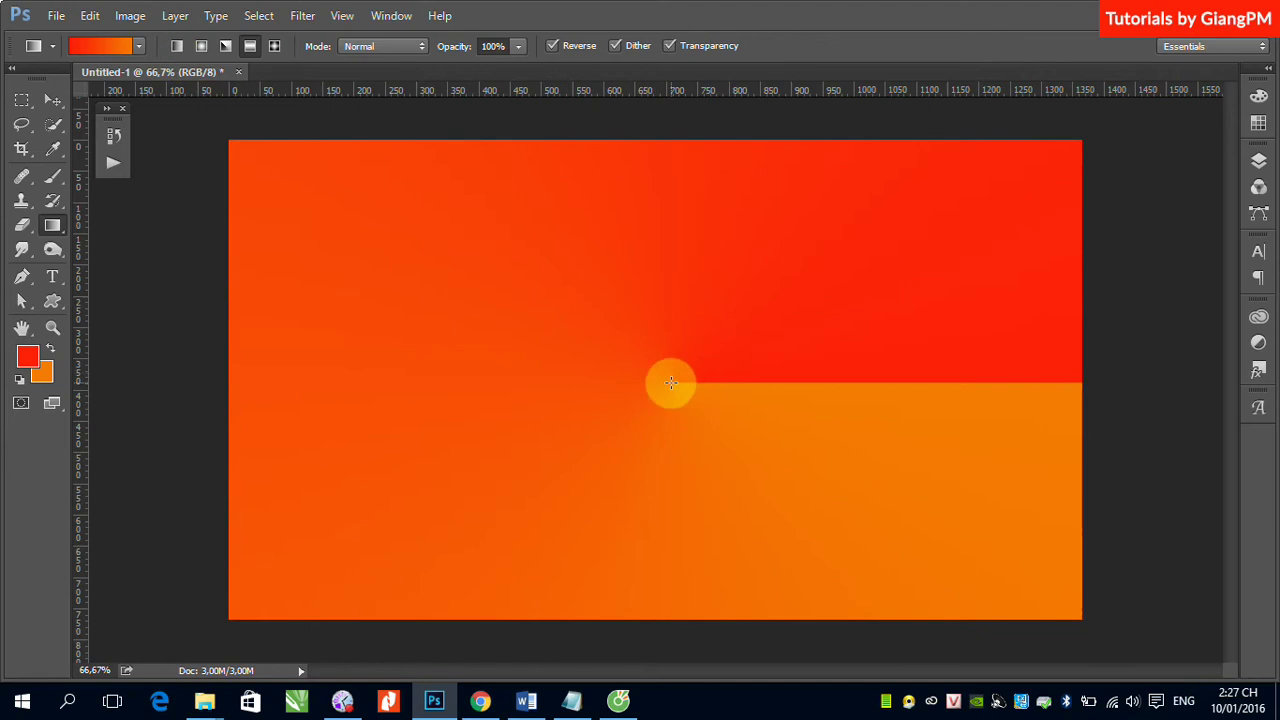
pyautogui.moveTo(669, 382); pyautogui.dragTo(1072, 395)
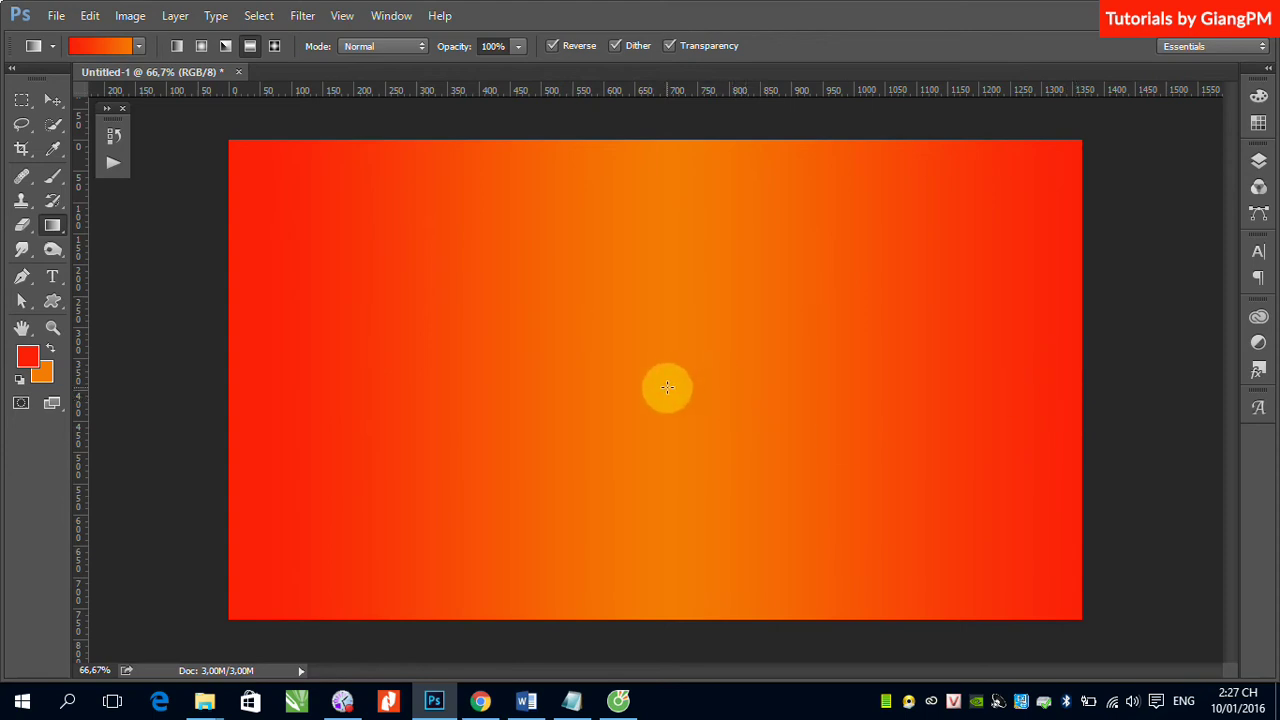
pyautogui.moveTo(665, 384); pyautogui.dragTo(1086, 377)
pyautogui.moveTo(646, 383); pyautogui.dragTo(654, 148)
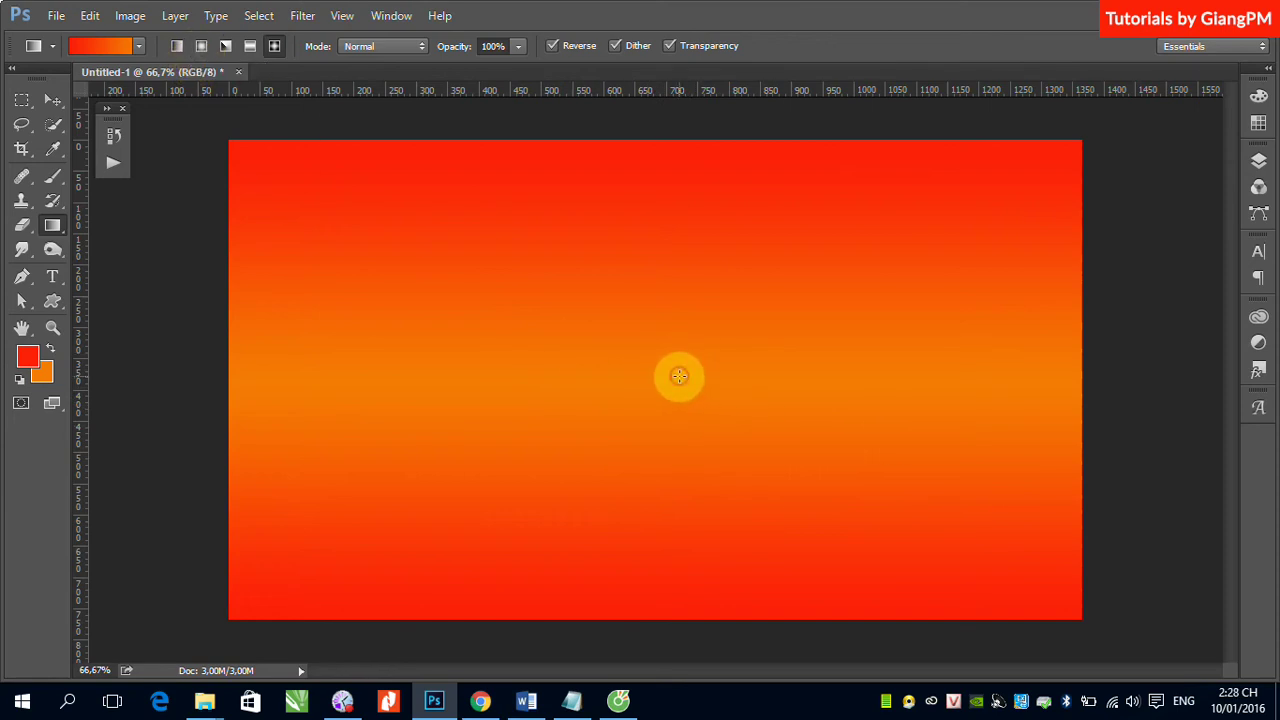
# Step: Apply a diamond gradient from the canvas center toward the right edge and review the gradient presets
pyautogui.moveTo(677, 376); pyautogui.dragTo(1060, 386)
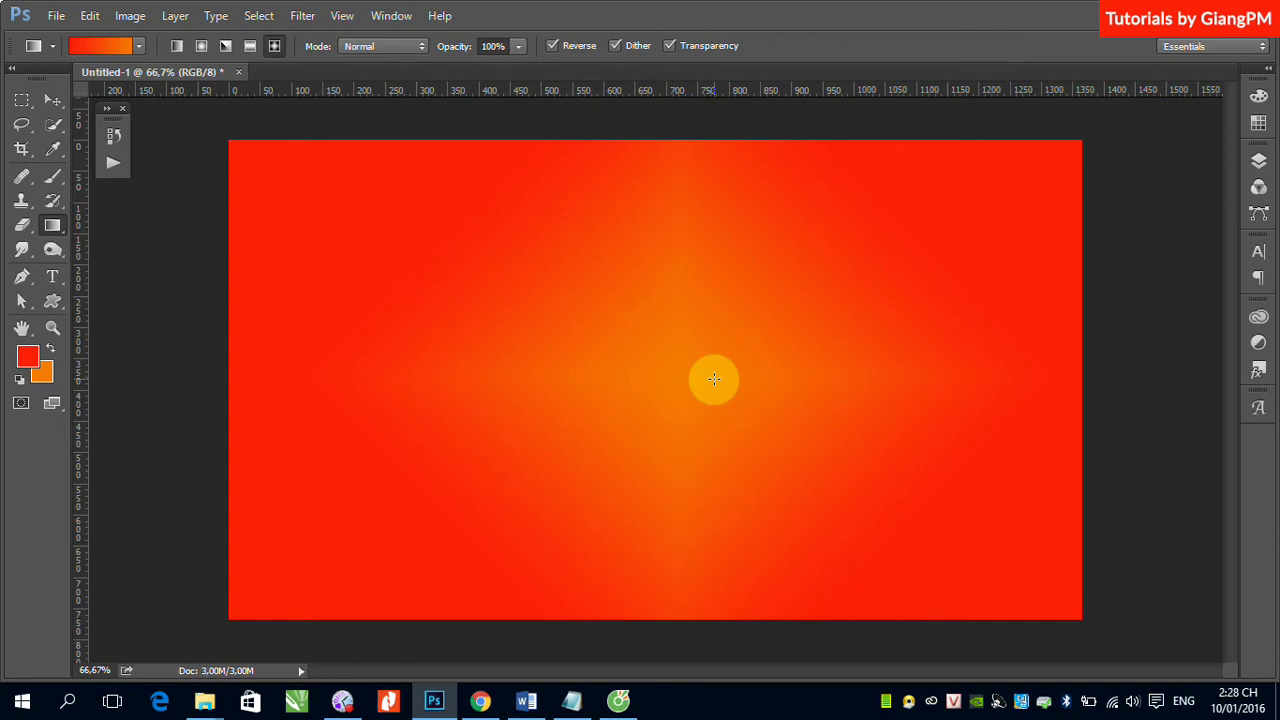
pyautogui.click(140, 46)
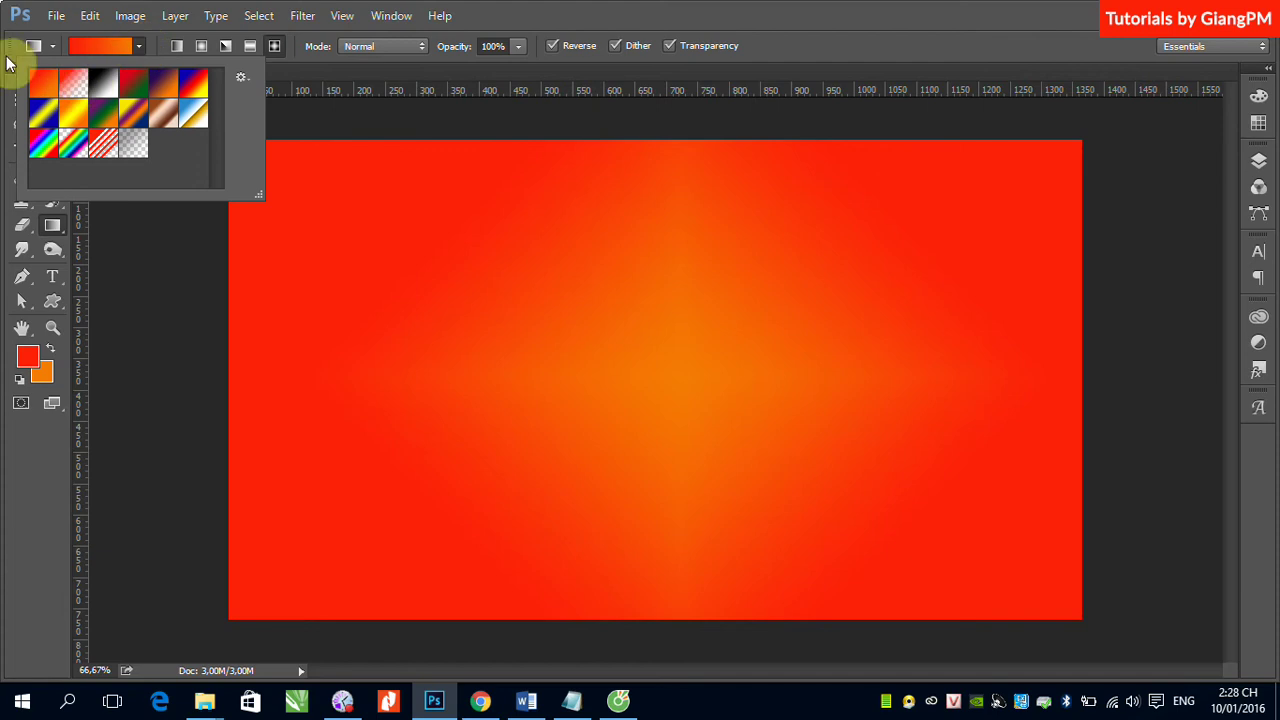
pyautogui.click(57, 80)
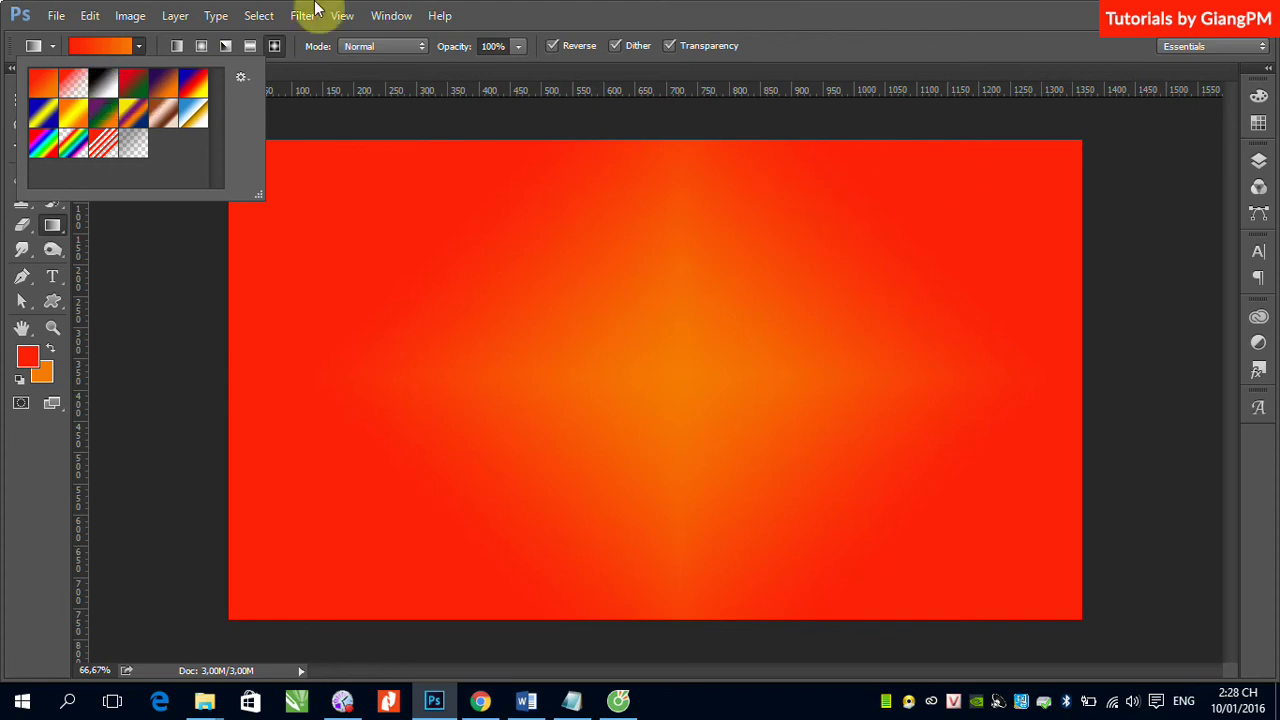
pyautogui.click(548, 27)
# Step: Create a new blank document with the settings offered
pyautogui.click(56, 15)
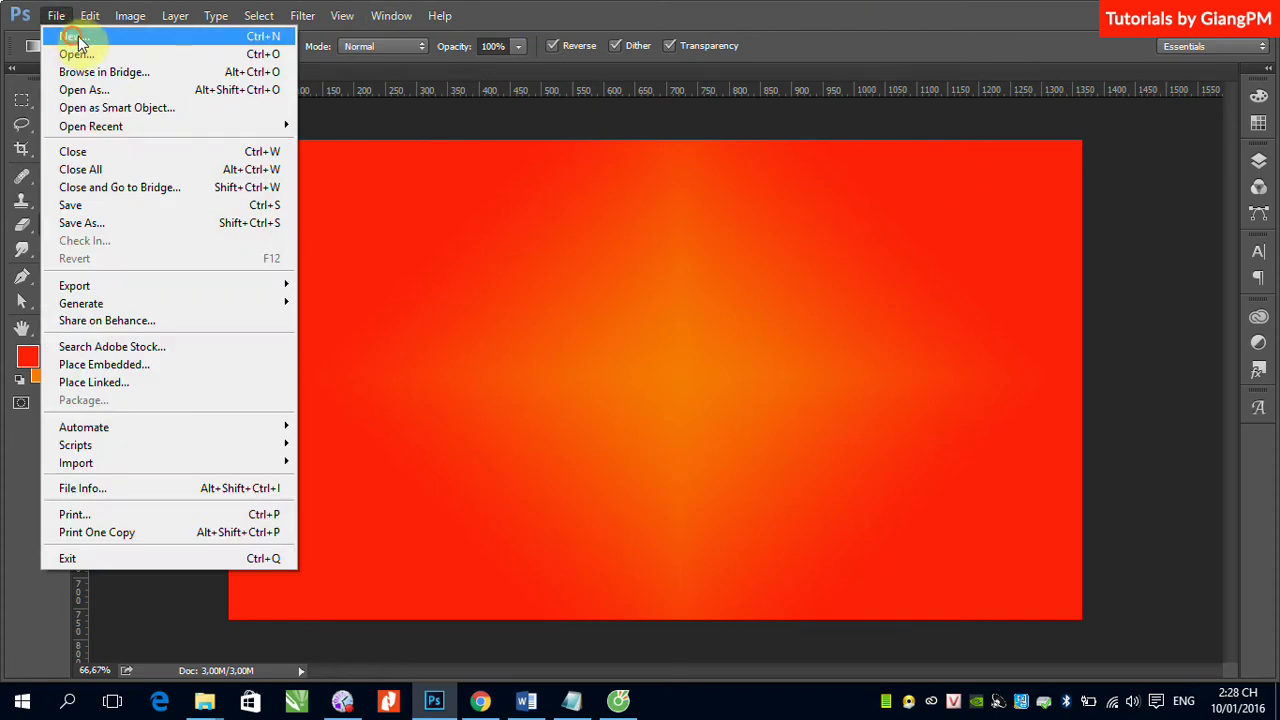
pyautogui.click(45, 35)
pyautogui.click(822, 160)
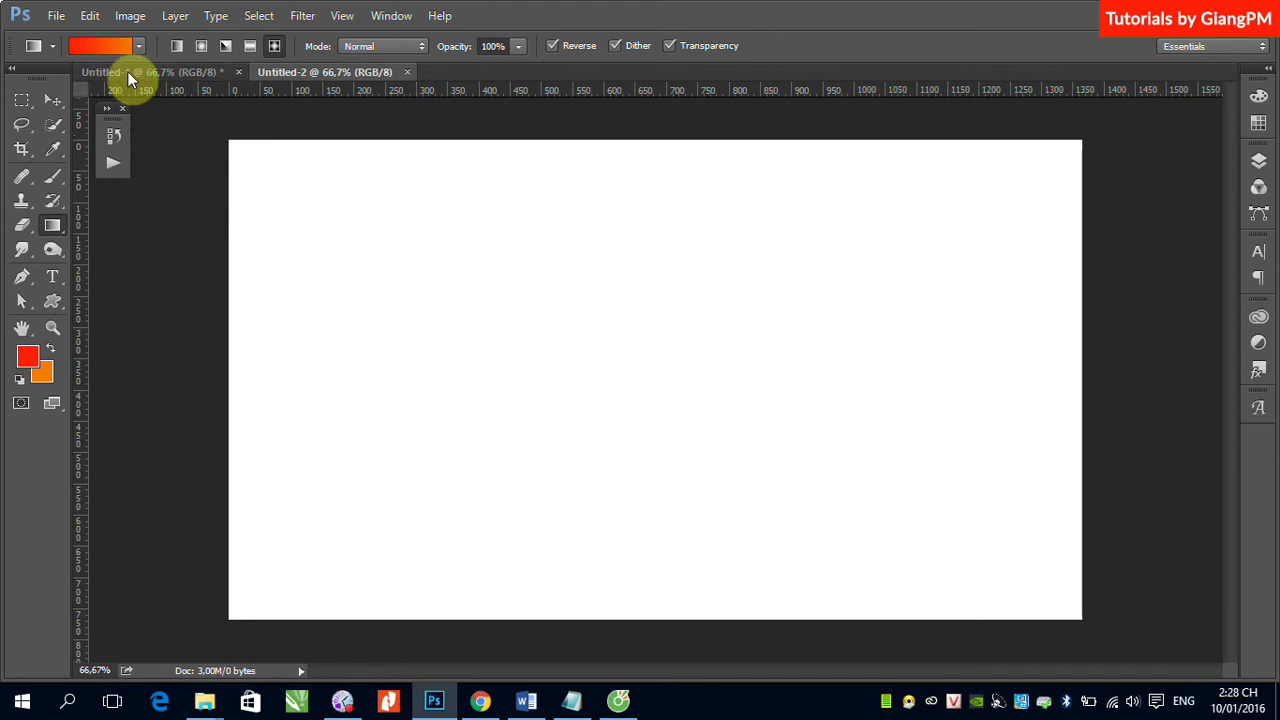
# Step: Choose the foreground-to-transparent preset so the Gradient tool fades from red to transparent
pyautogui.click(138, 48)
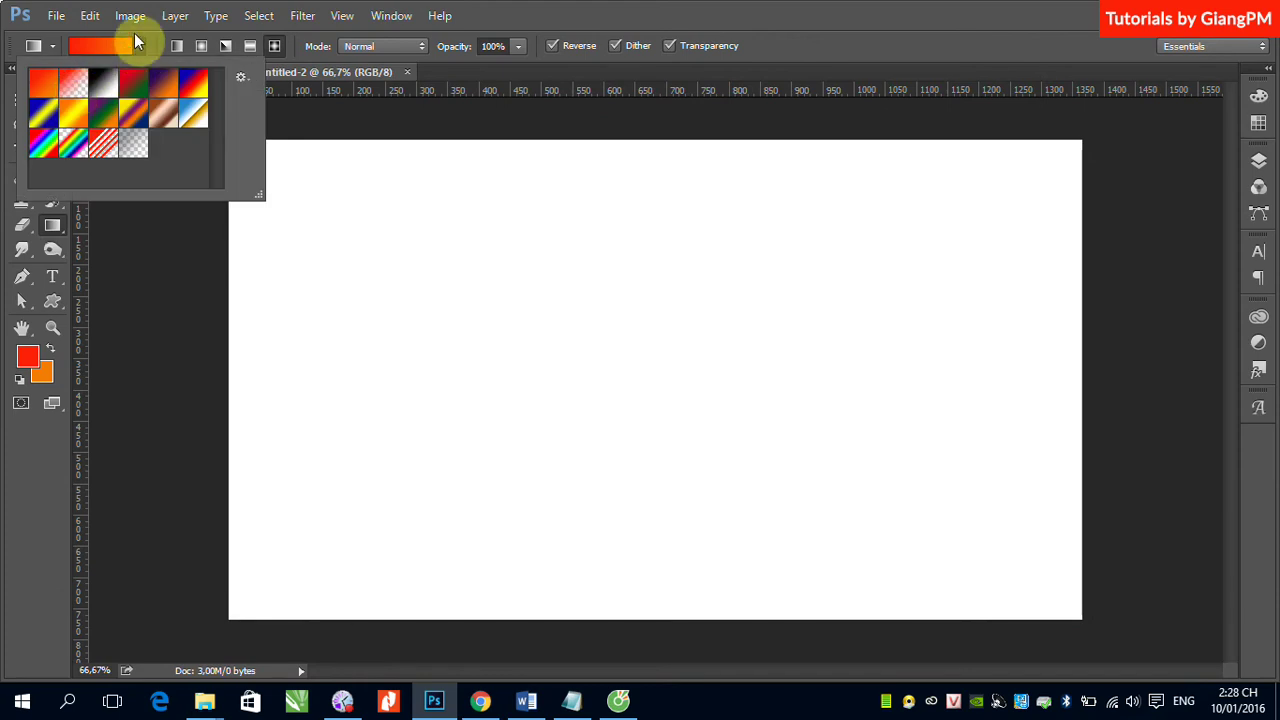
pyautogui.click(72, 83)
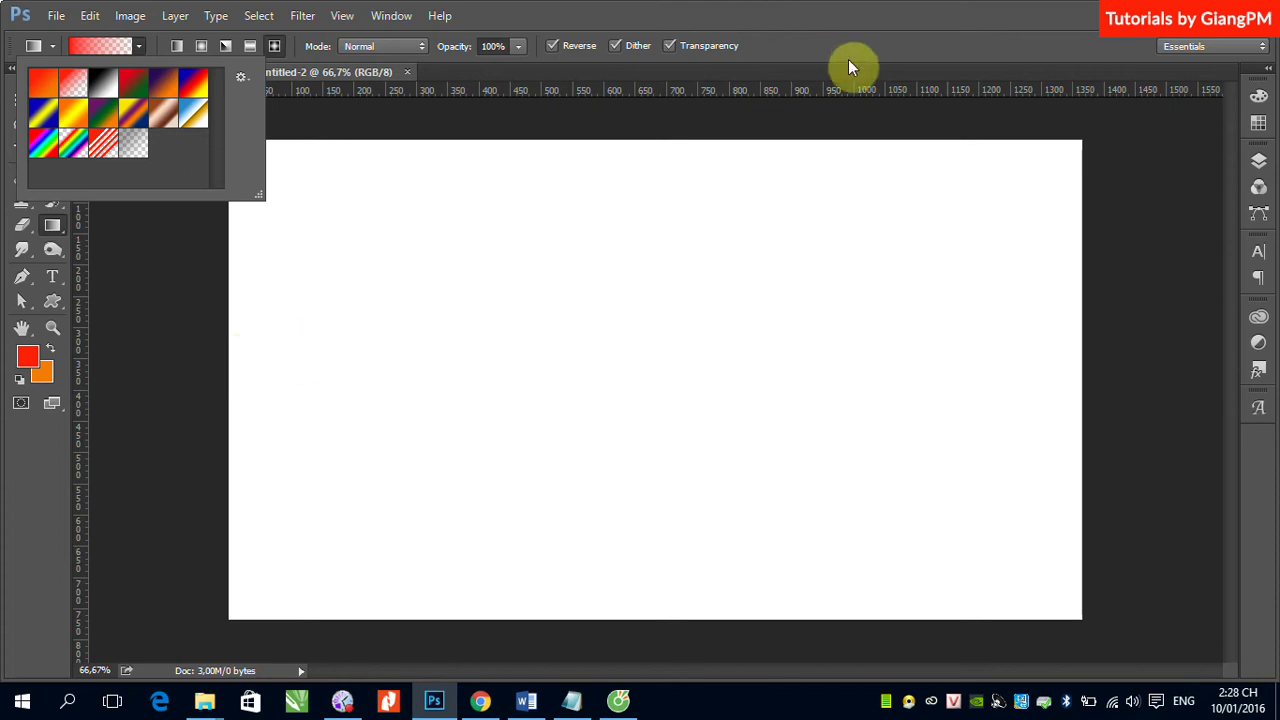
pyautogui.click(490, 151)
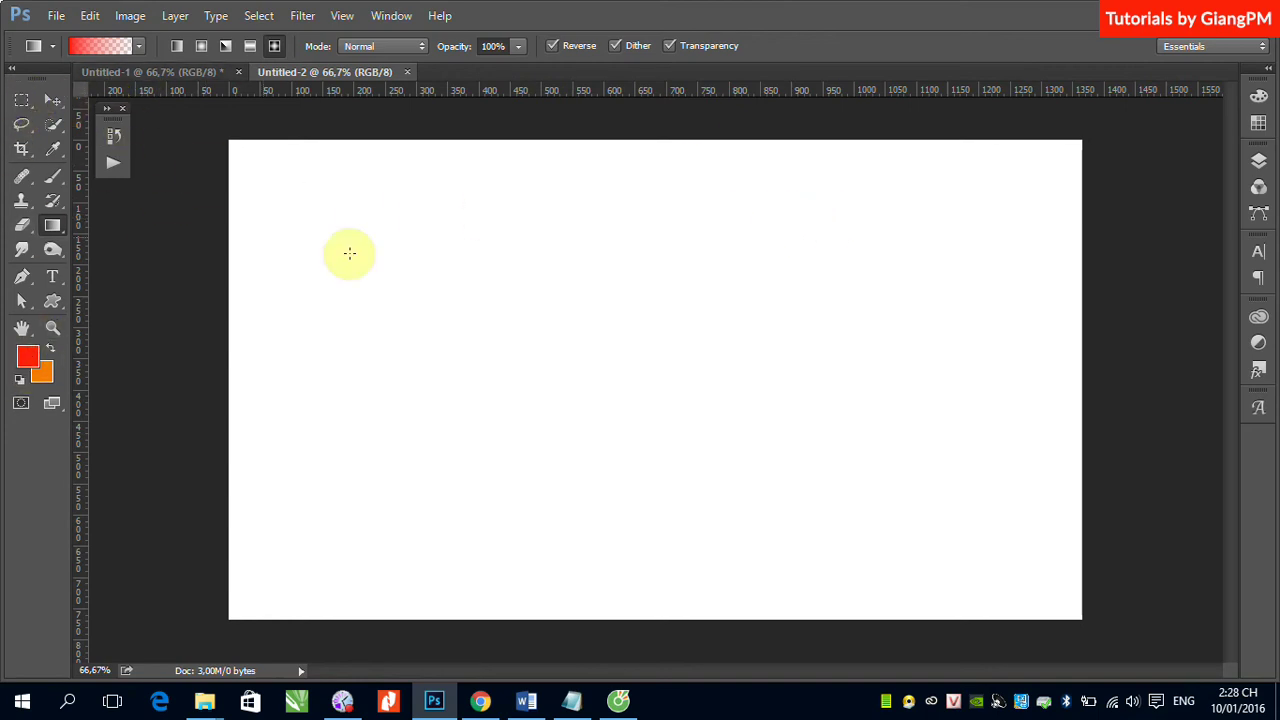
# Step: Fill the blank canvas with the blue swirl pattern from the custom patterns
pyautogui.click(52, 102)
pyautogui.click(89, 16)
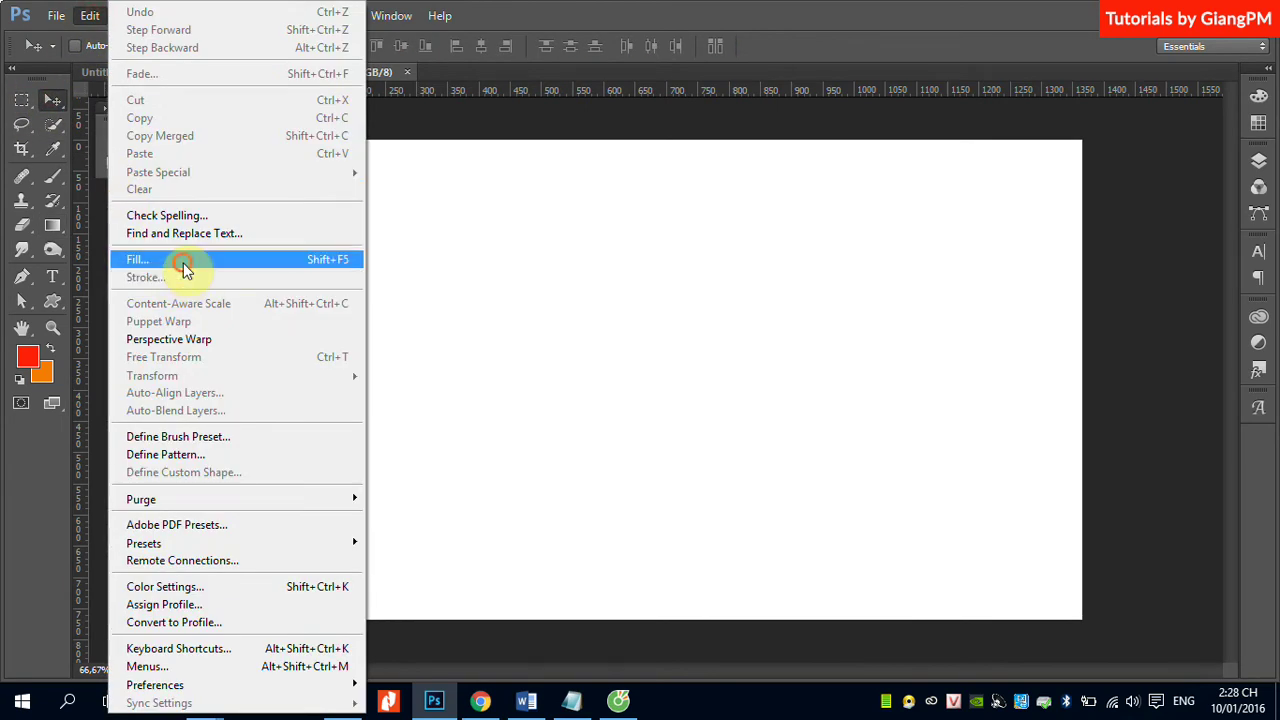
pyautogui.click(335, 262)
pyautogui.click(417, 221)
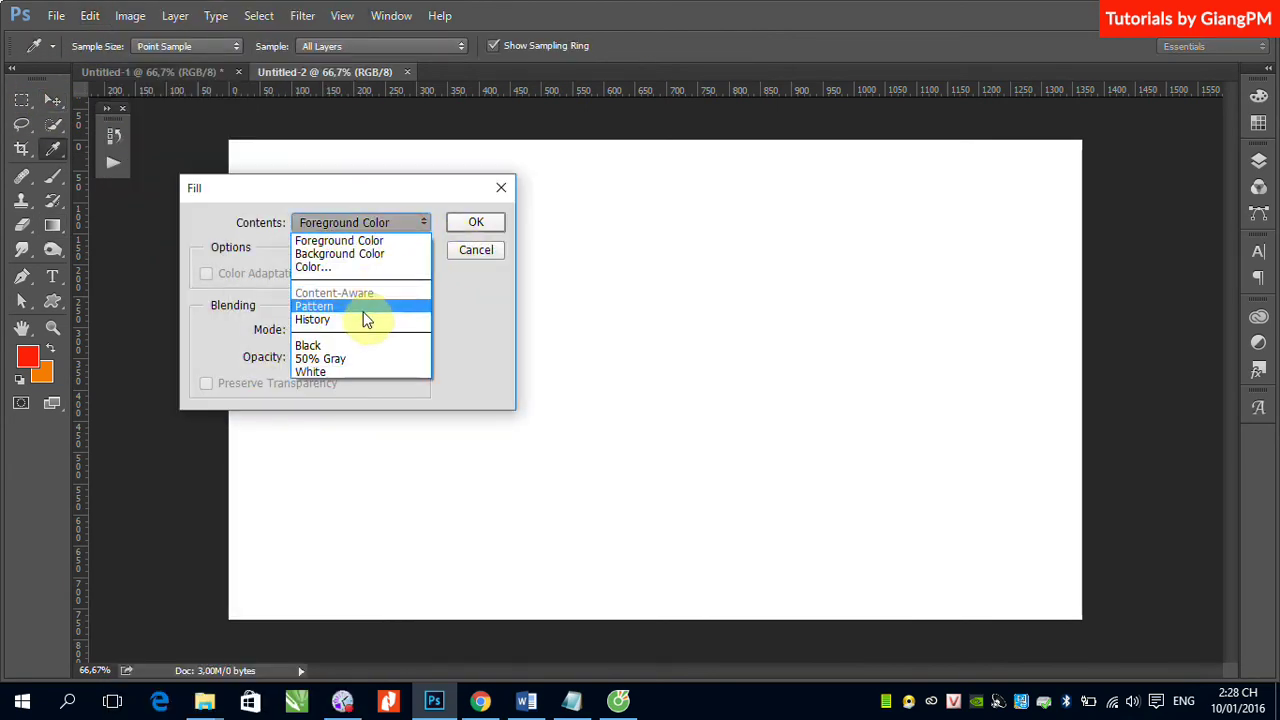
pyautogui.click(362, 308)
pyautogui.click(325, 279)
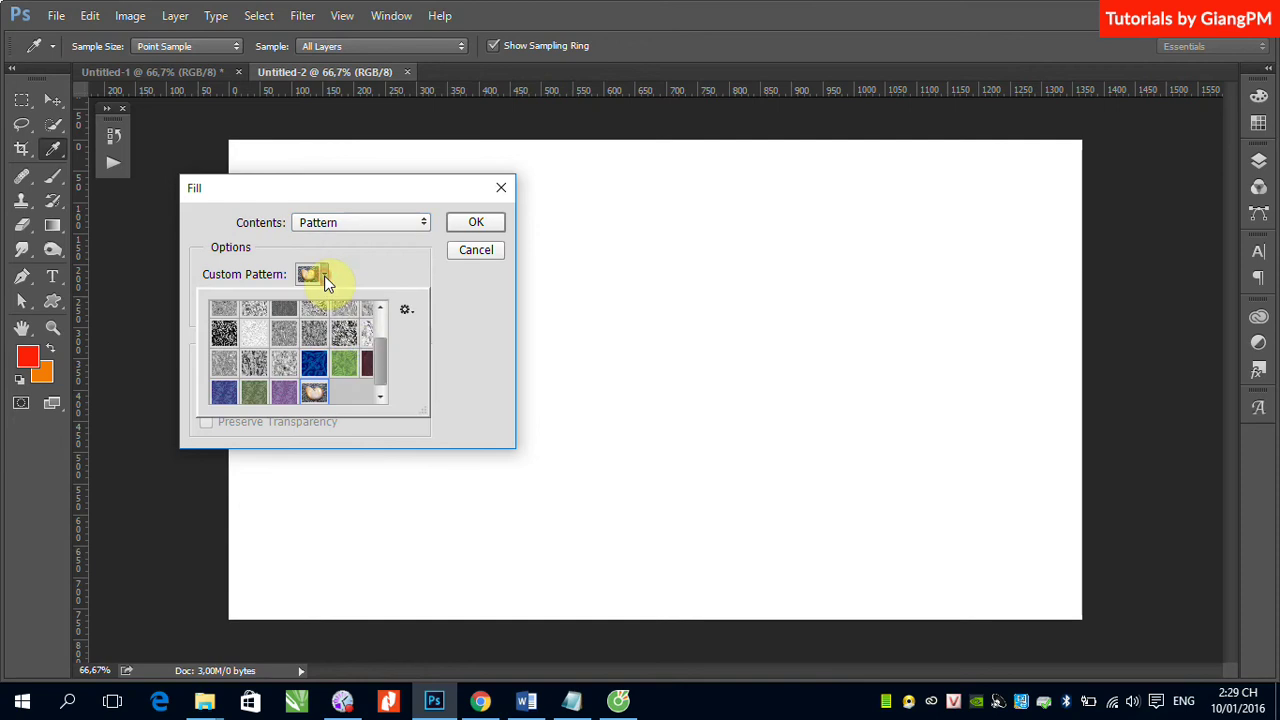
pyautogui.click(317, 367)
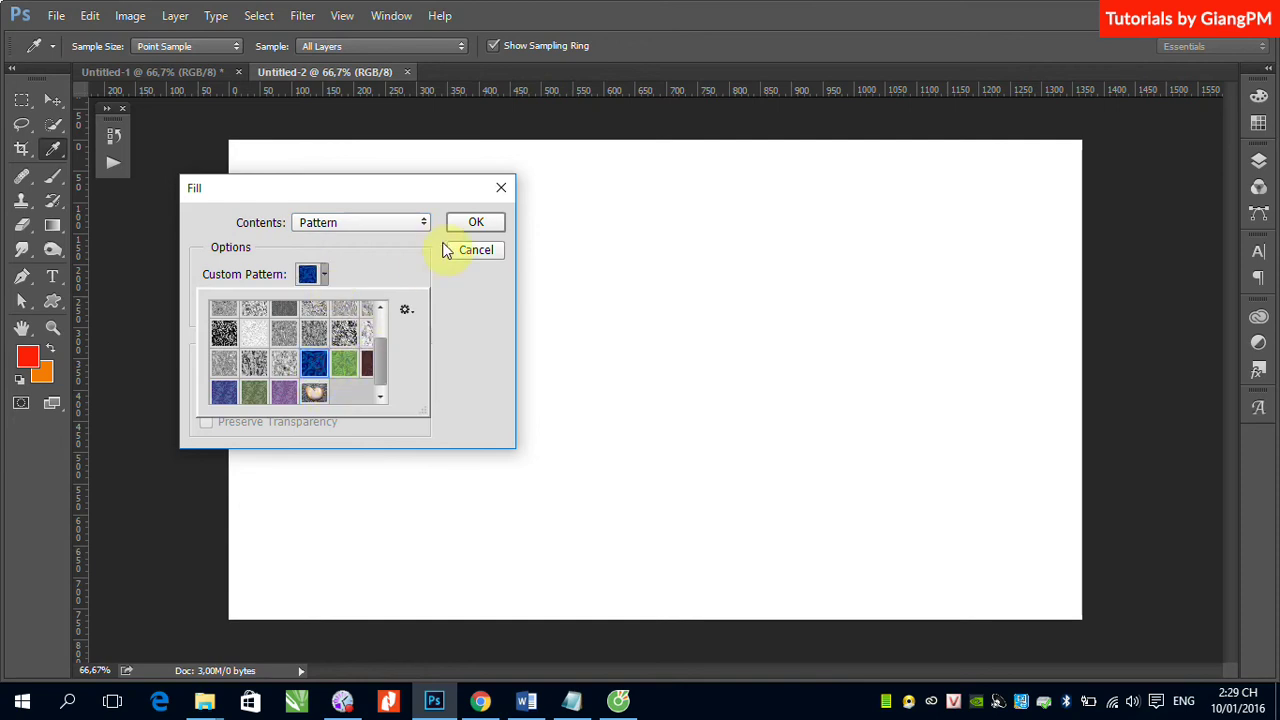
pyautogui.click(478, 222)
pyautogui.press('v')
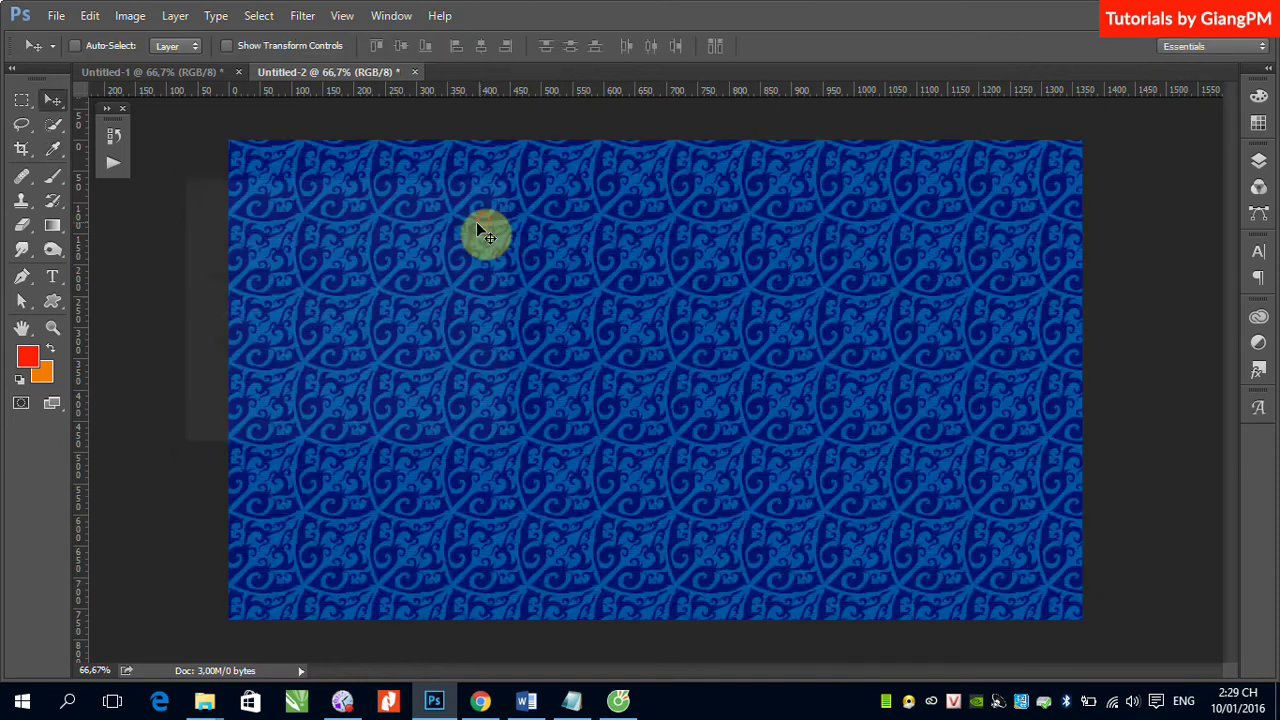
# Step: Add an empty layer above the Background and check its transparency by hiding the Background and showing it again
pyautogui.click(1255, 163)
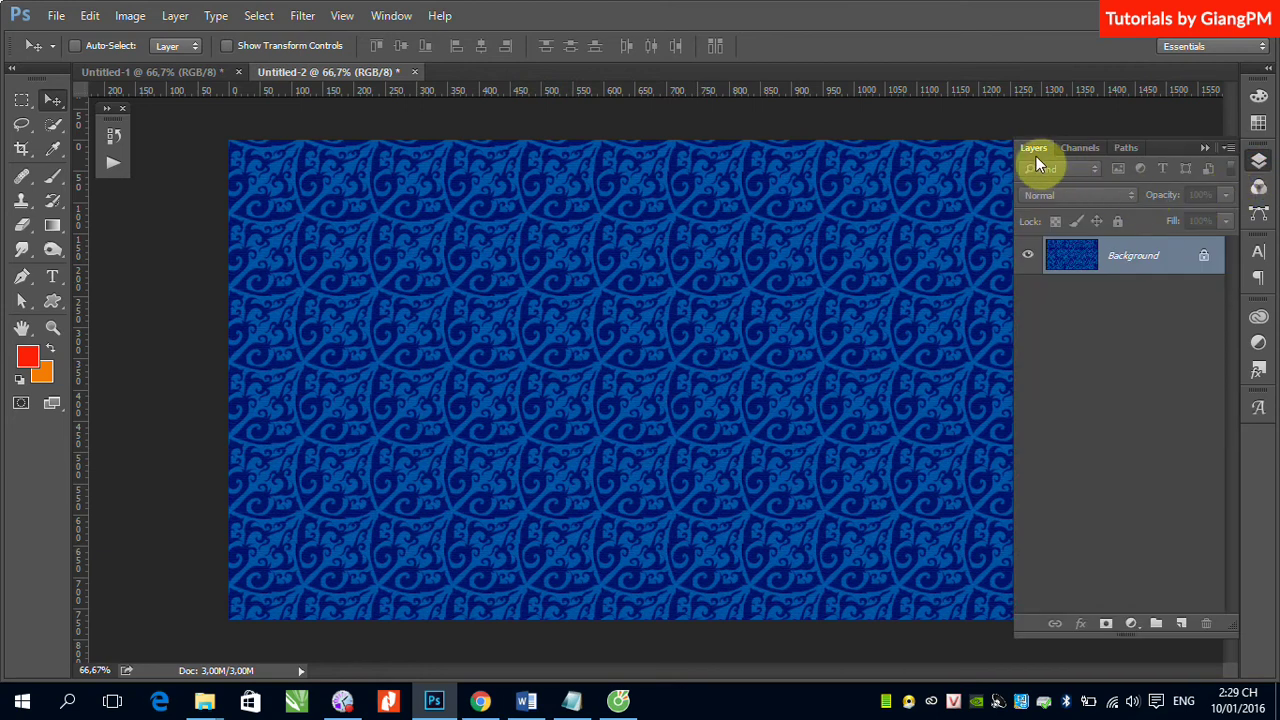
pyautogui.click(1181, 625)
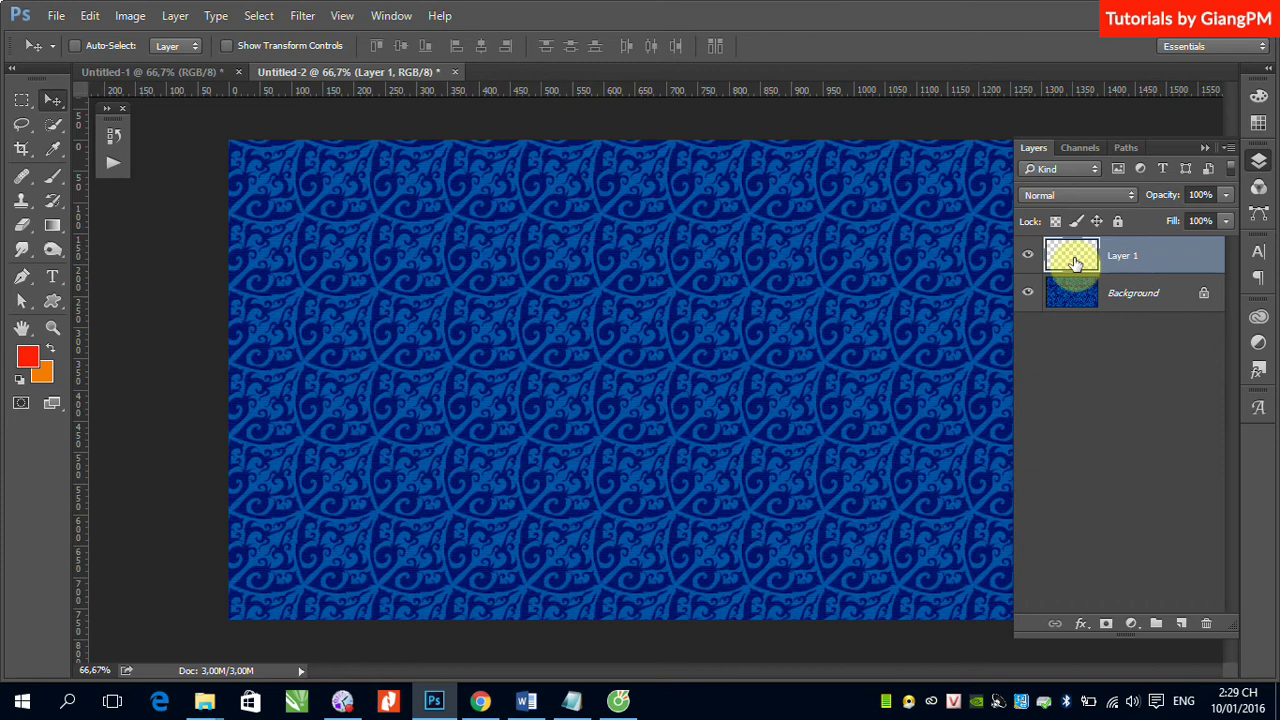
pyautogui.click(1029, 295)
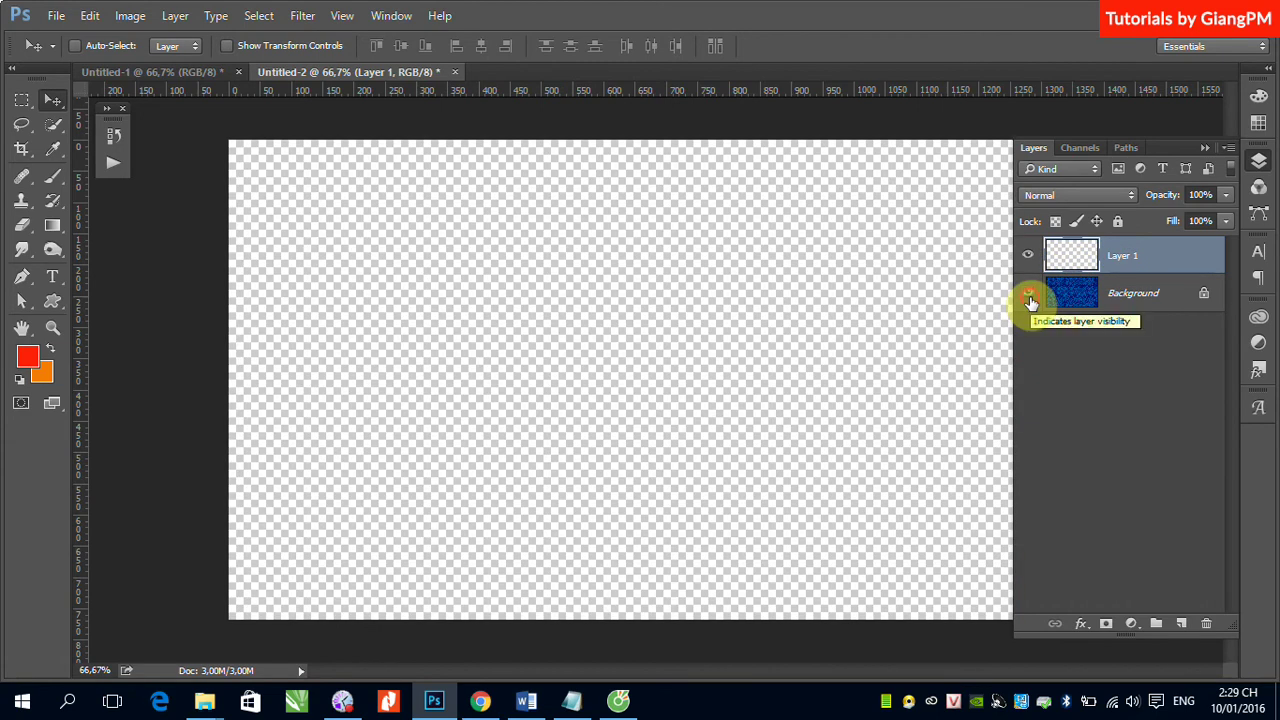
pyautogui.click(1029, 295)
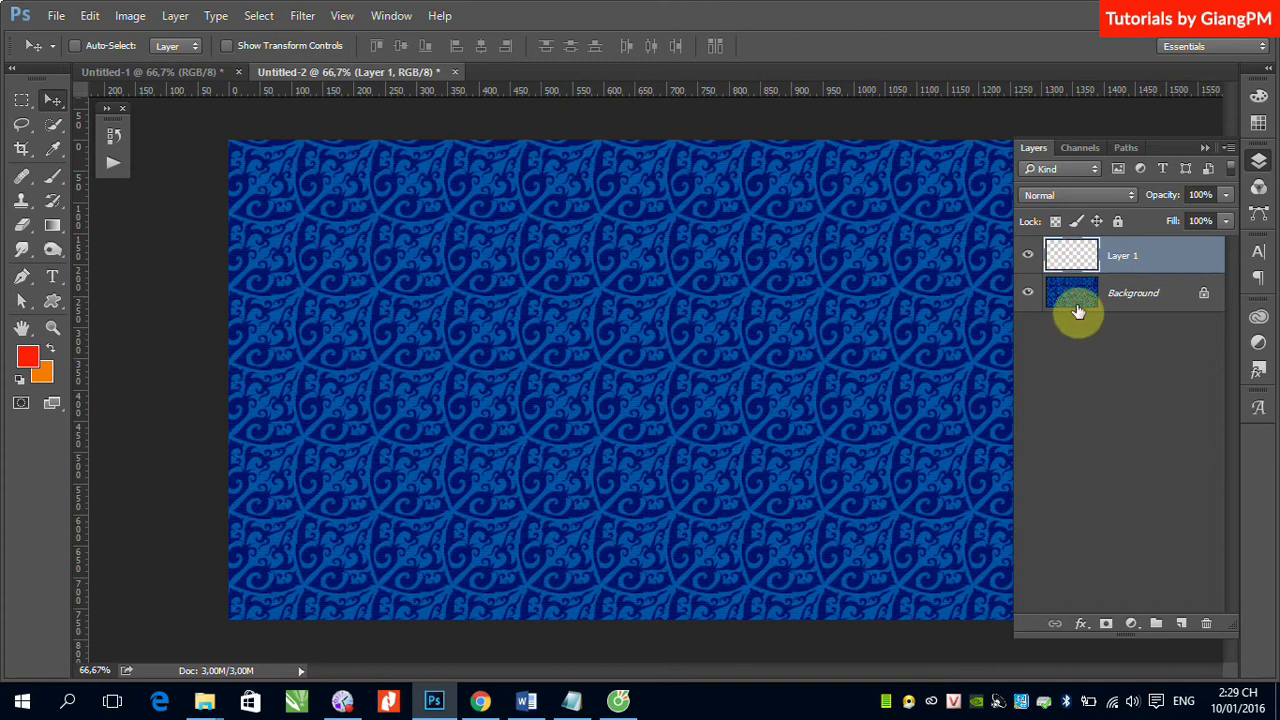
pyautogui.moveTo(519, 429)
pyautogui.mouseDown()
pyautogui.moveTo(700, 347)
pyautogui.moveTo(666, 349)
pyautogui.mouseUp()
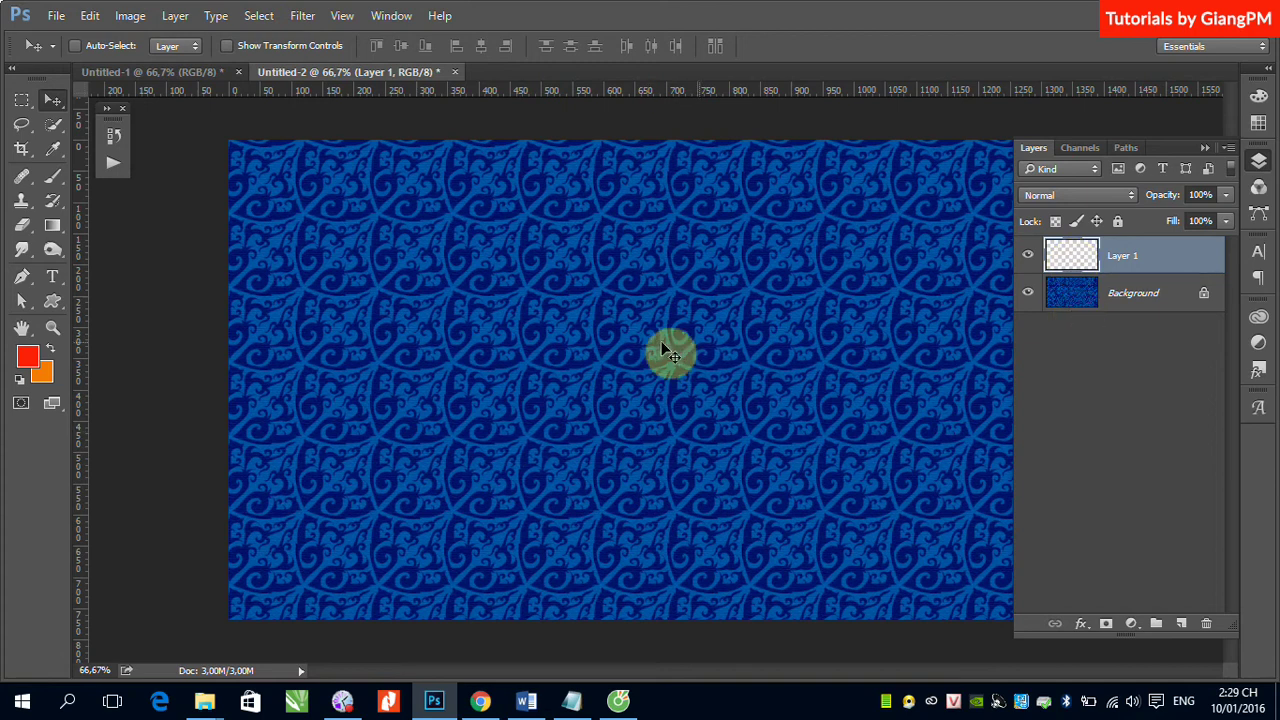
# Step: Apply the red-to-transparent diamond gradient on the new layer from the canvas's left edge to its right edge
pyautogui.click(54, 226)
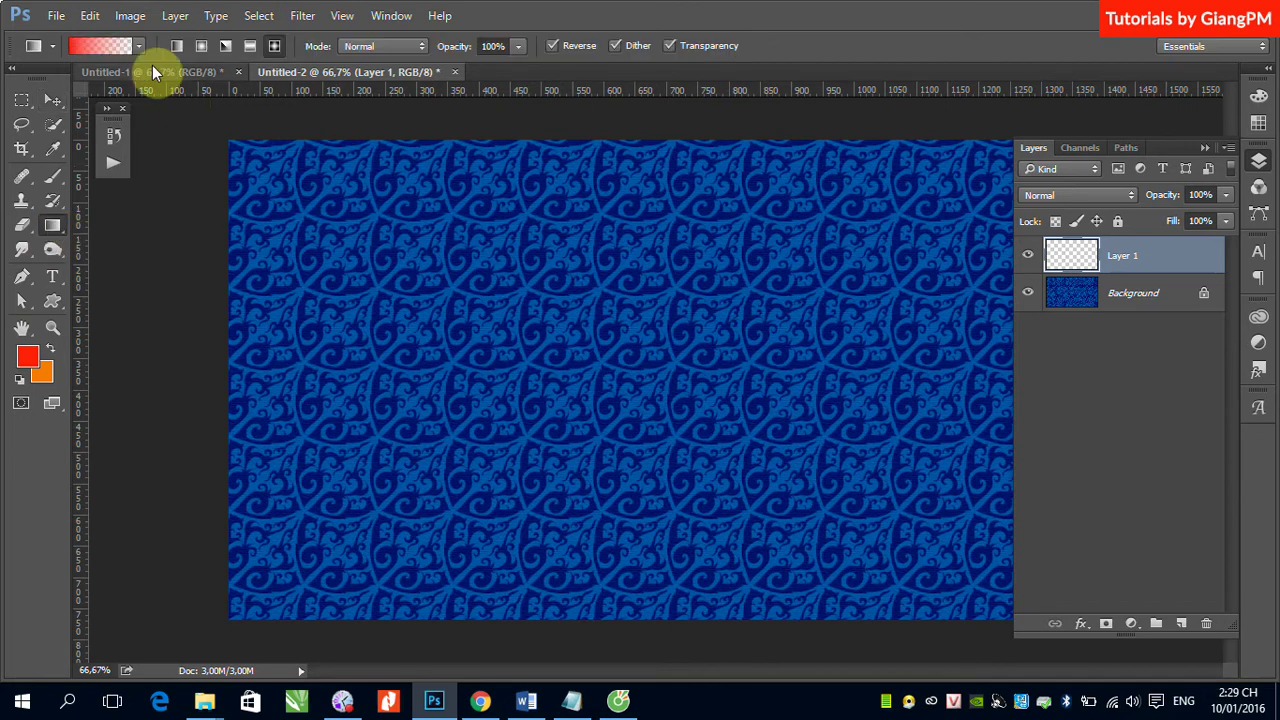
pyautogui.click(1204, 147)
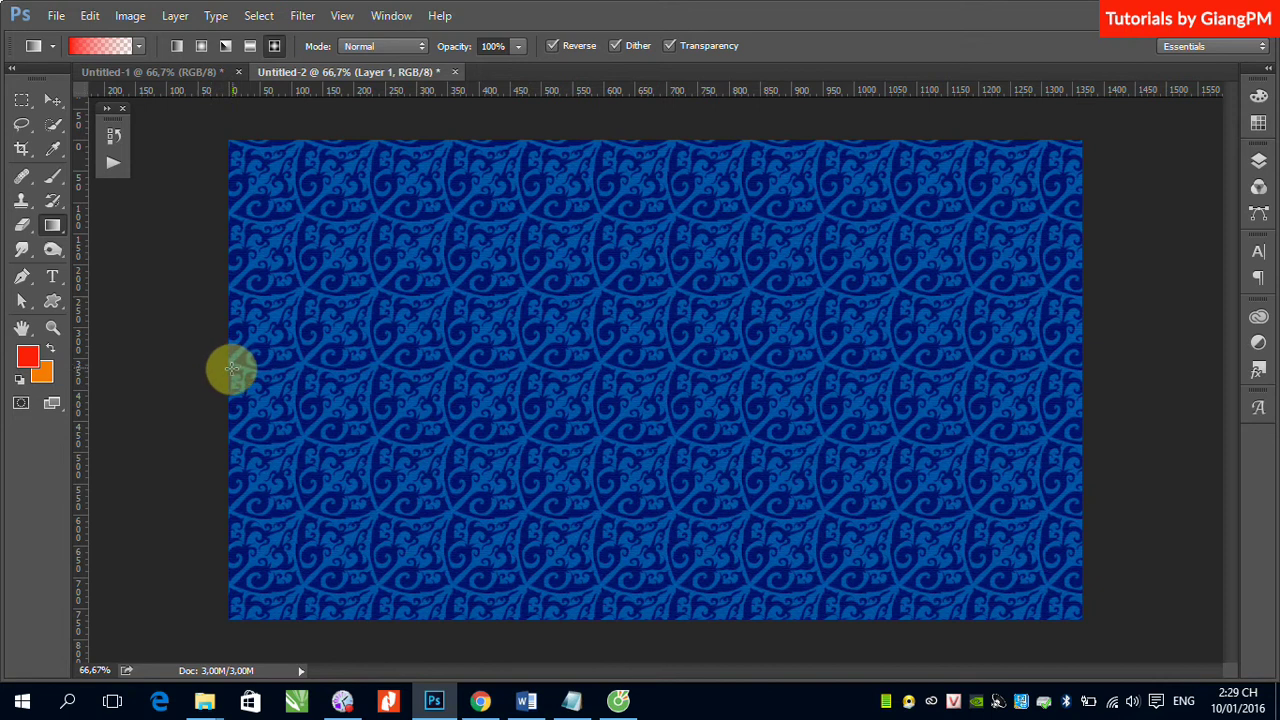
pyautogui.moveTo(231, 369); pyautogui.dragTo(1075, 373)
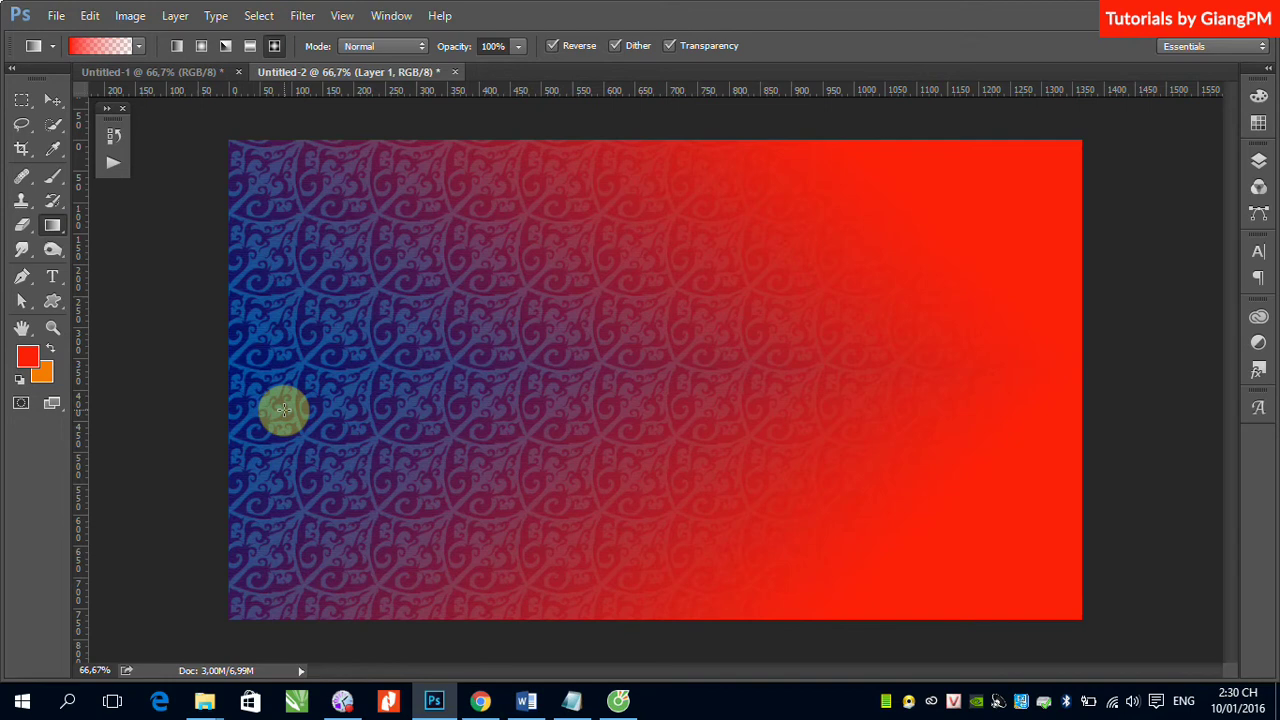
# Step: Apply a linear gradient with the Black, White preset from the canvas's left edge to its right edge
pyautogui.click(140, 48)
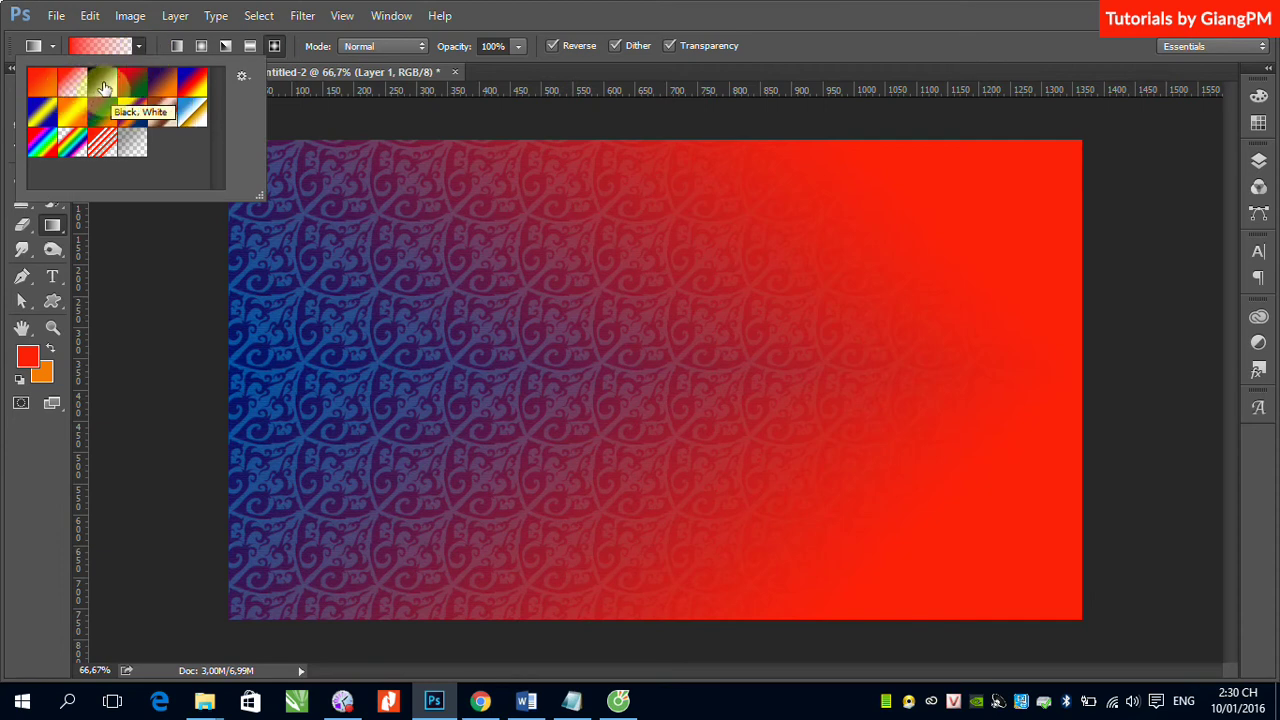
pyautogui.click(104, 88)
pyautogui.click(777, 22)
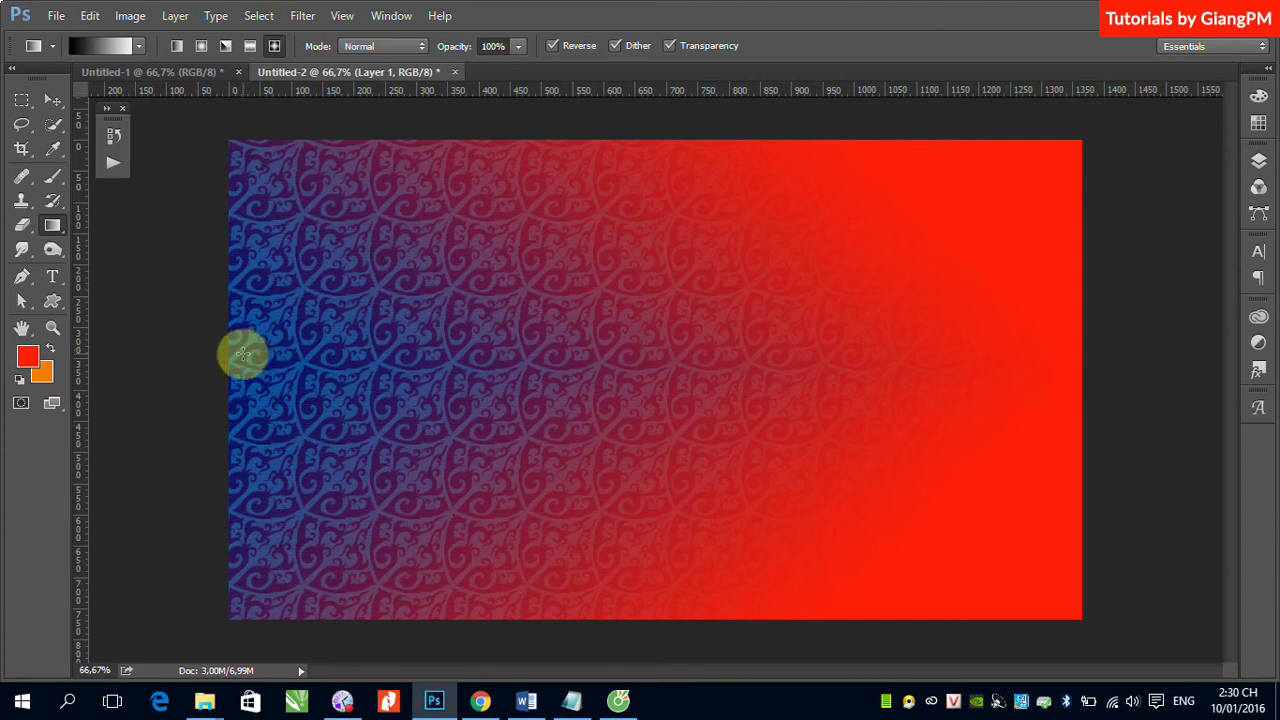
pyautogui.click(176, 46)
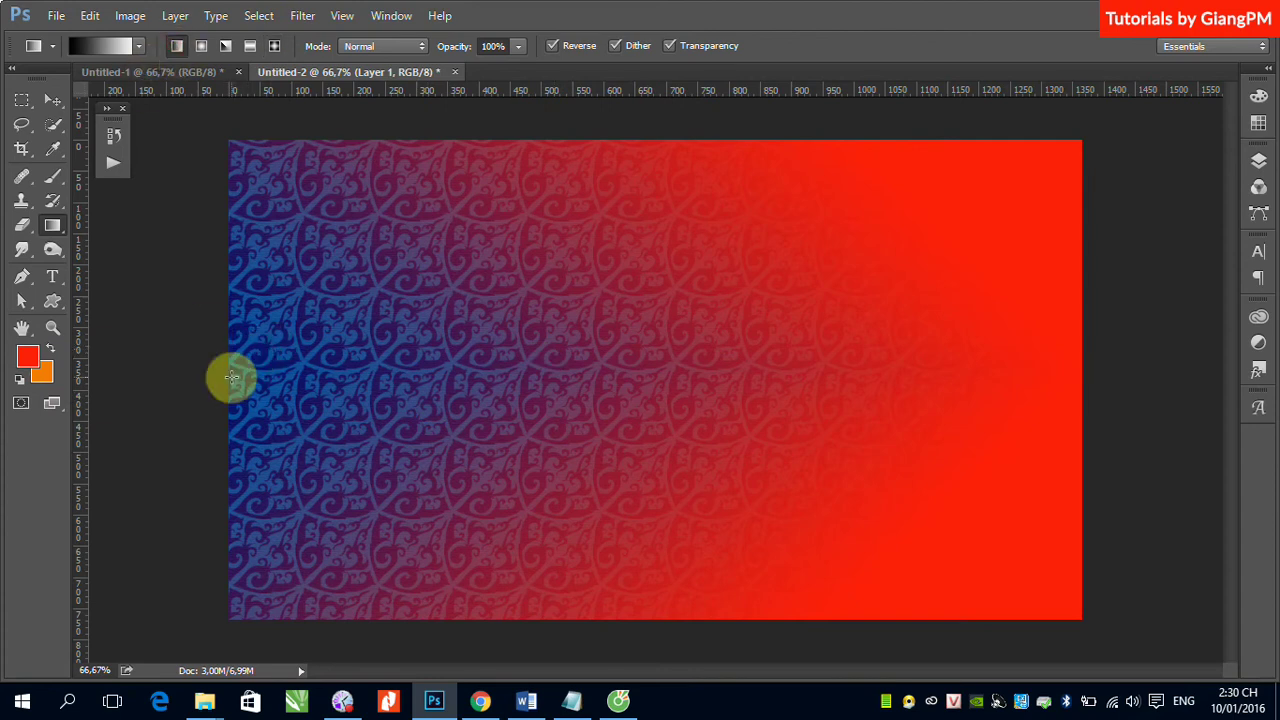
pyautogui.moveTo(229, 371); pyautogui.dragTo(1091, 380)
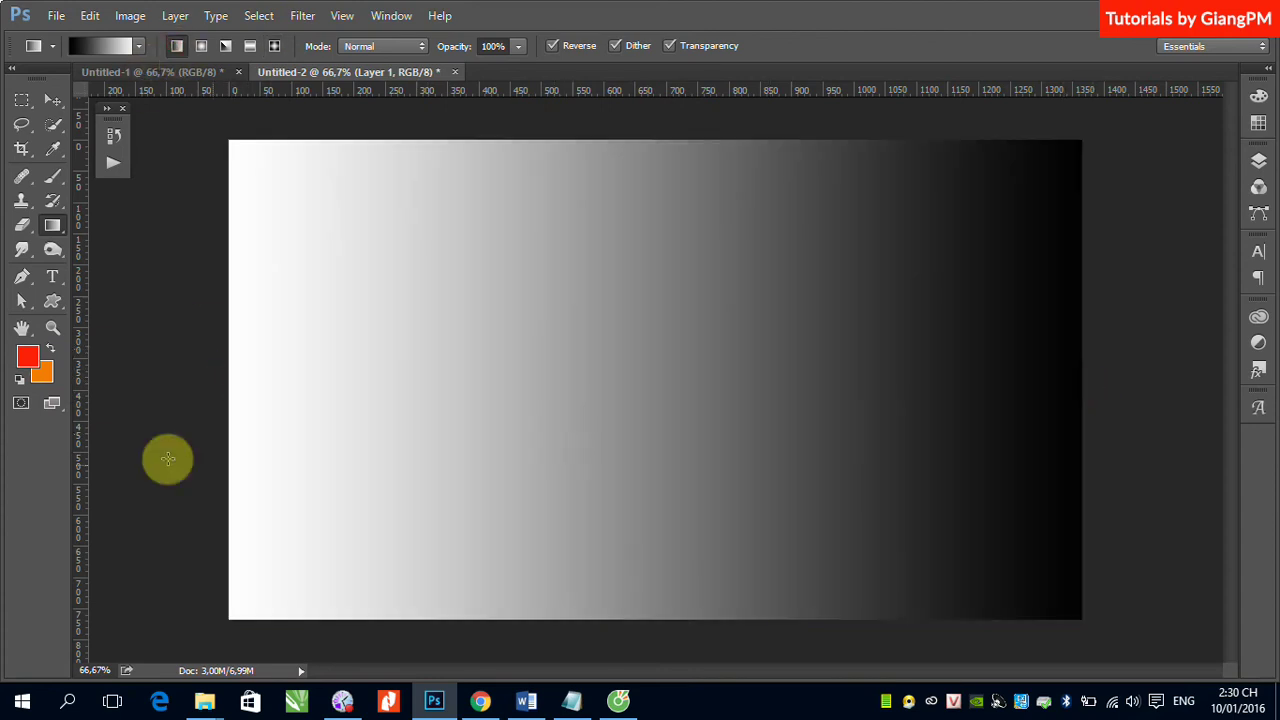
# Step: Set the foreground color to blue and the background color to green #26f504, and redraw the black-and-white linear gradient across the canvas
pyautogui.click(27, 357)
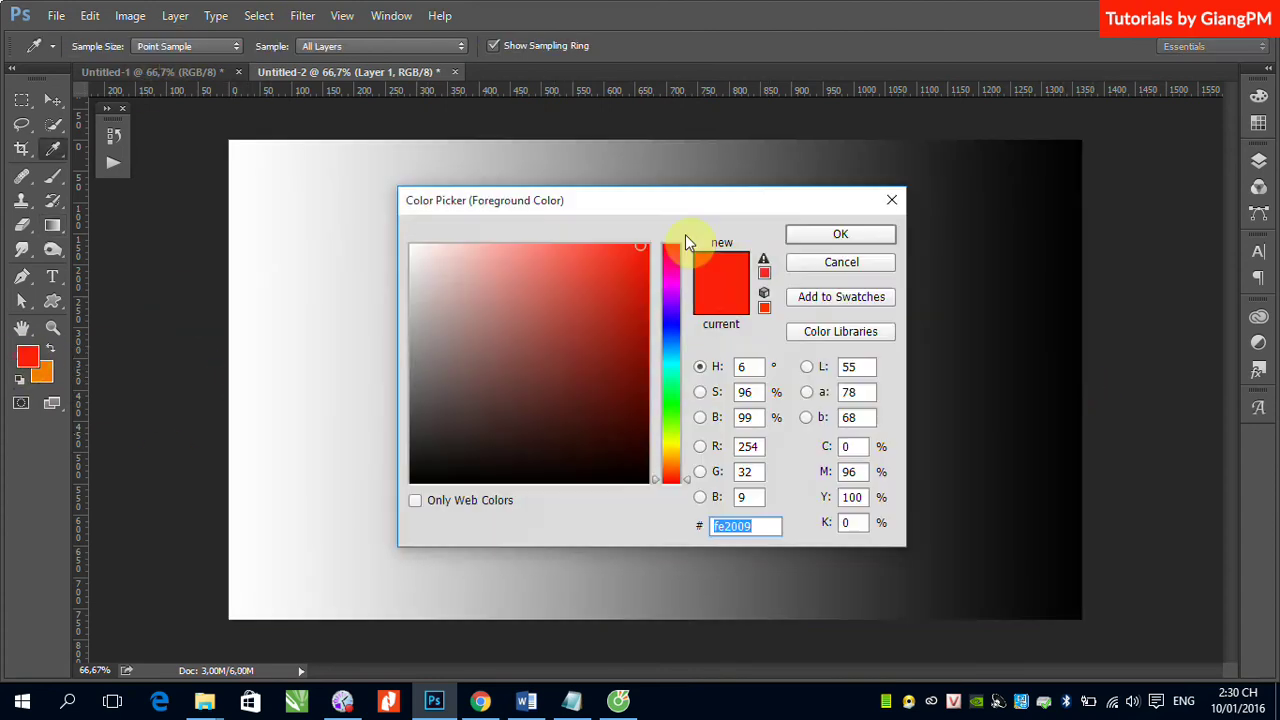
pyautogui.click(669, 325)
pyautogui.click(800, 234)
pyautogui.click(45, 377)
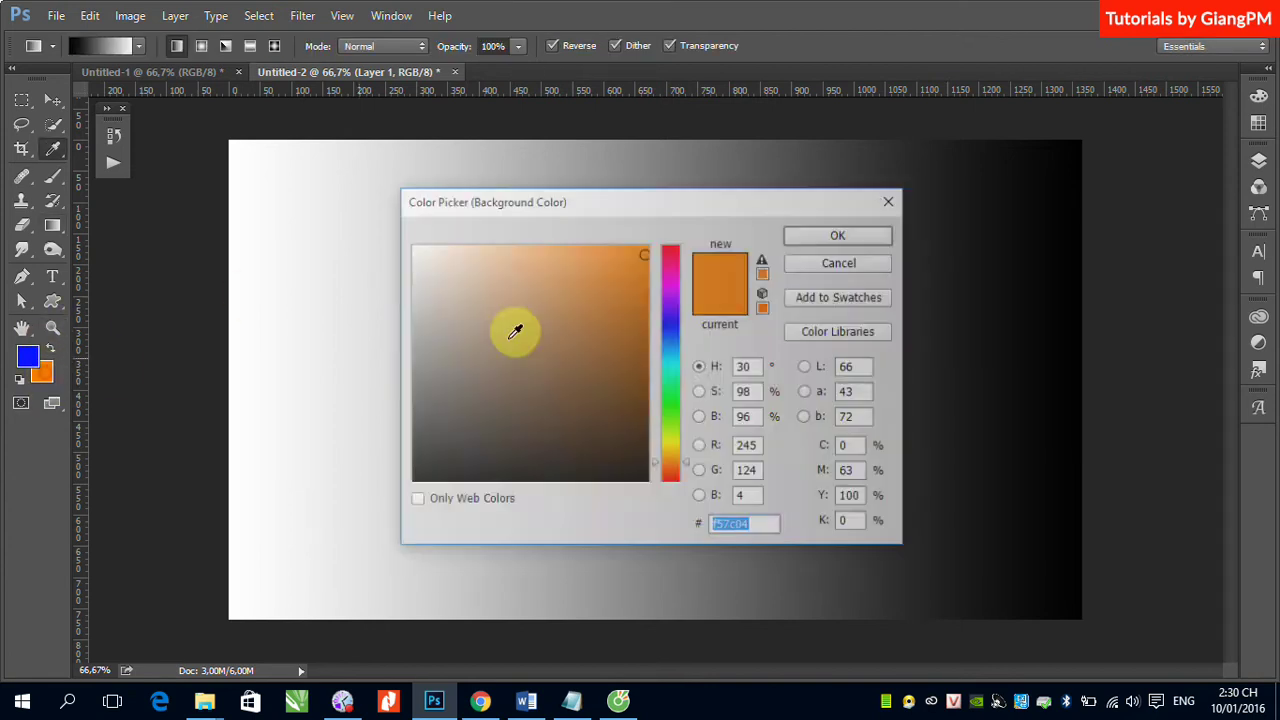
pyautogui.click(671, 408)
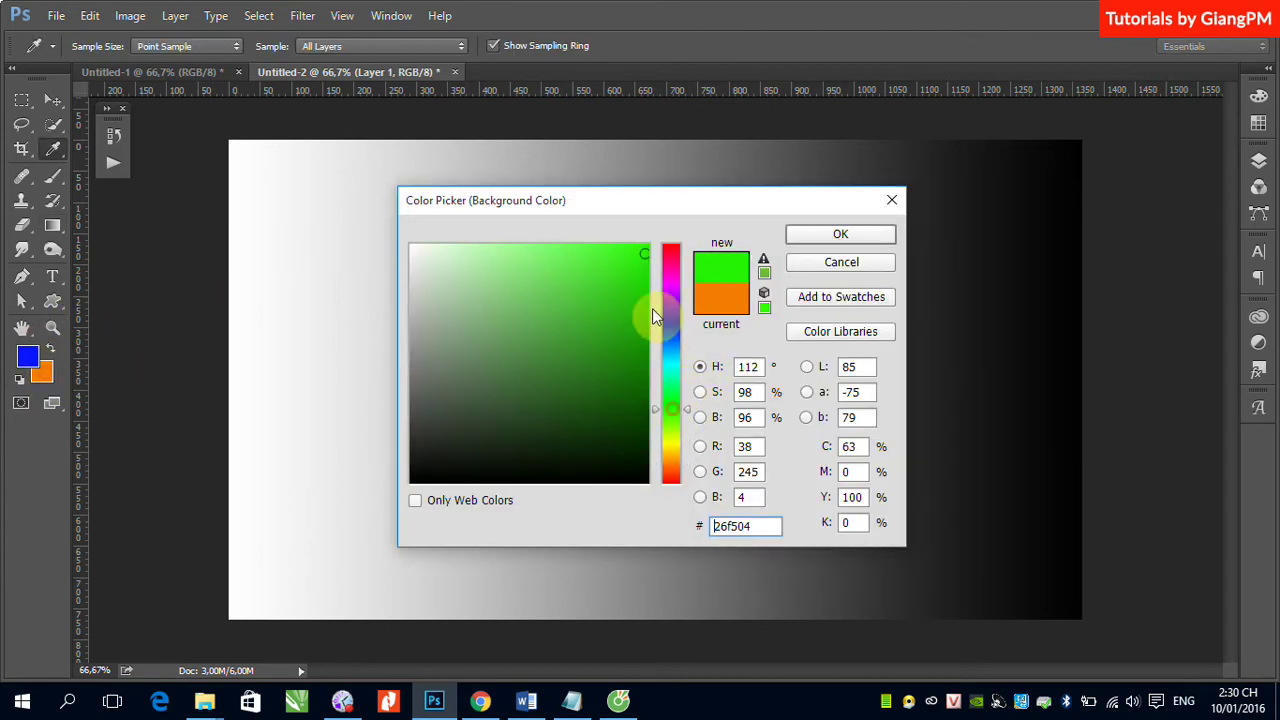
pyautogui.click(840, 234)
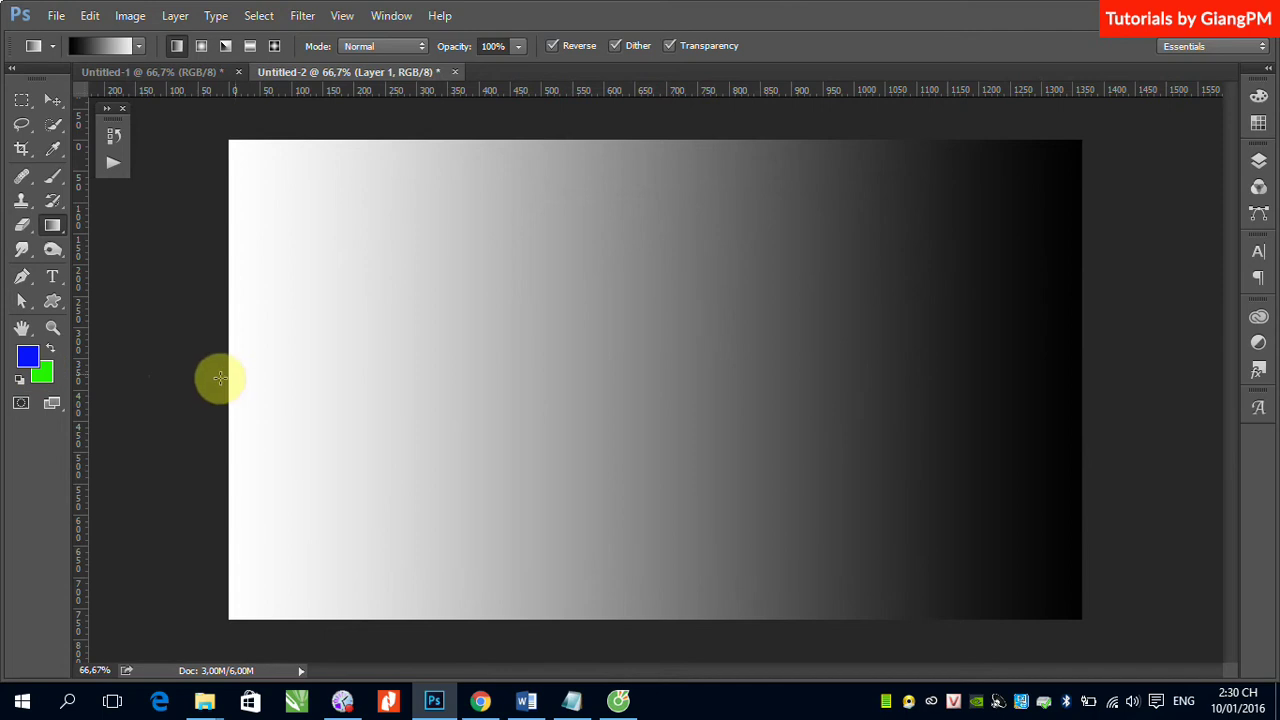
pyautogui.moveTo(231, 386); pyautogui.dragTo(995, 392)
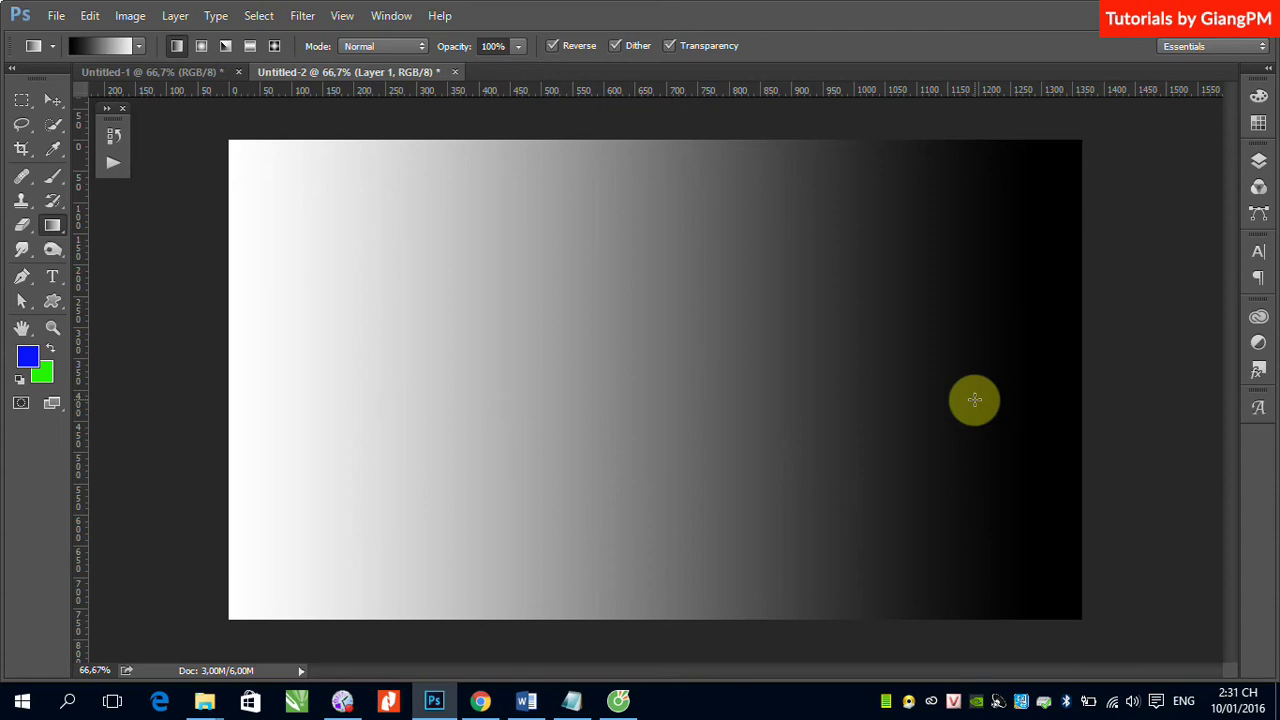
# Step: Apply a linear gradient with the Yellow, Violet, Orange, Blue preset horizontally over the middle part of the canvas
pyautogui.click(139, 46)
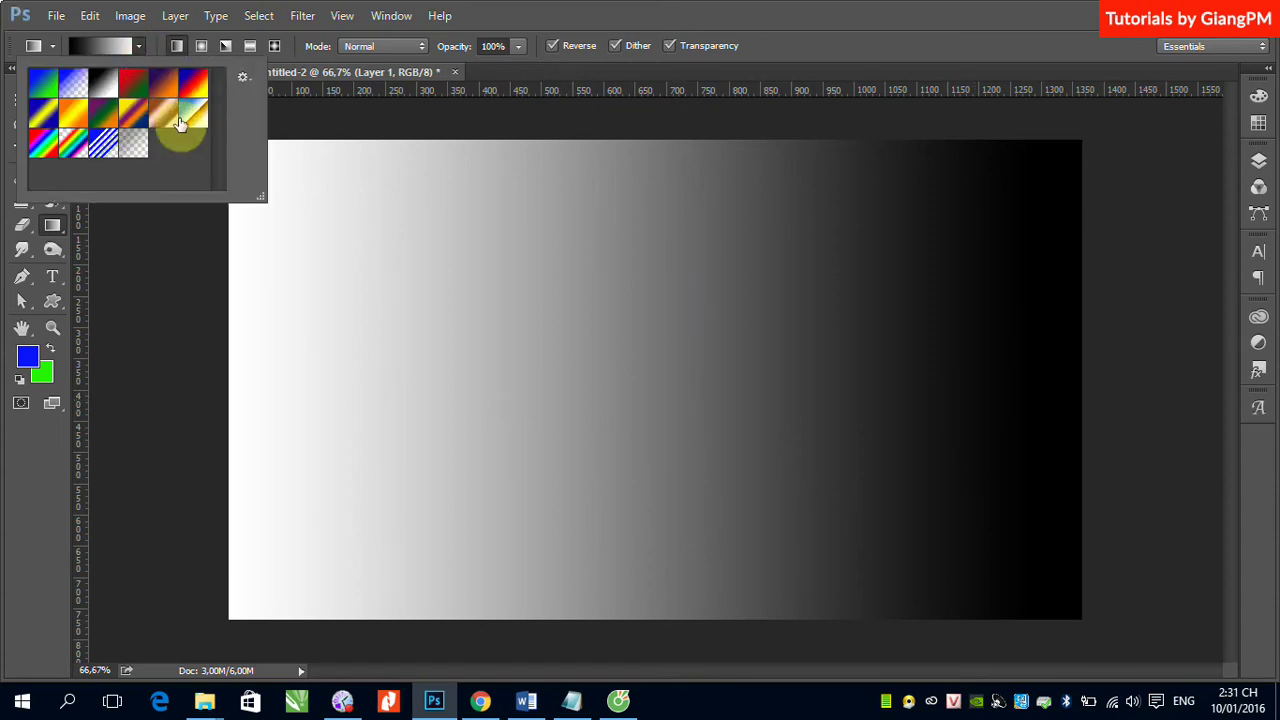
pyautogui.moveTo(77, 131); pyautogui.dragTo(64, 161)
pyautogui.click(133, 114)
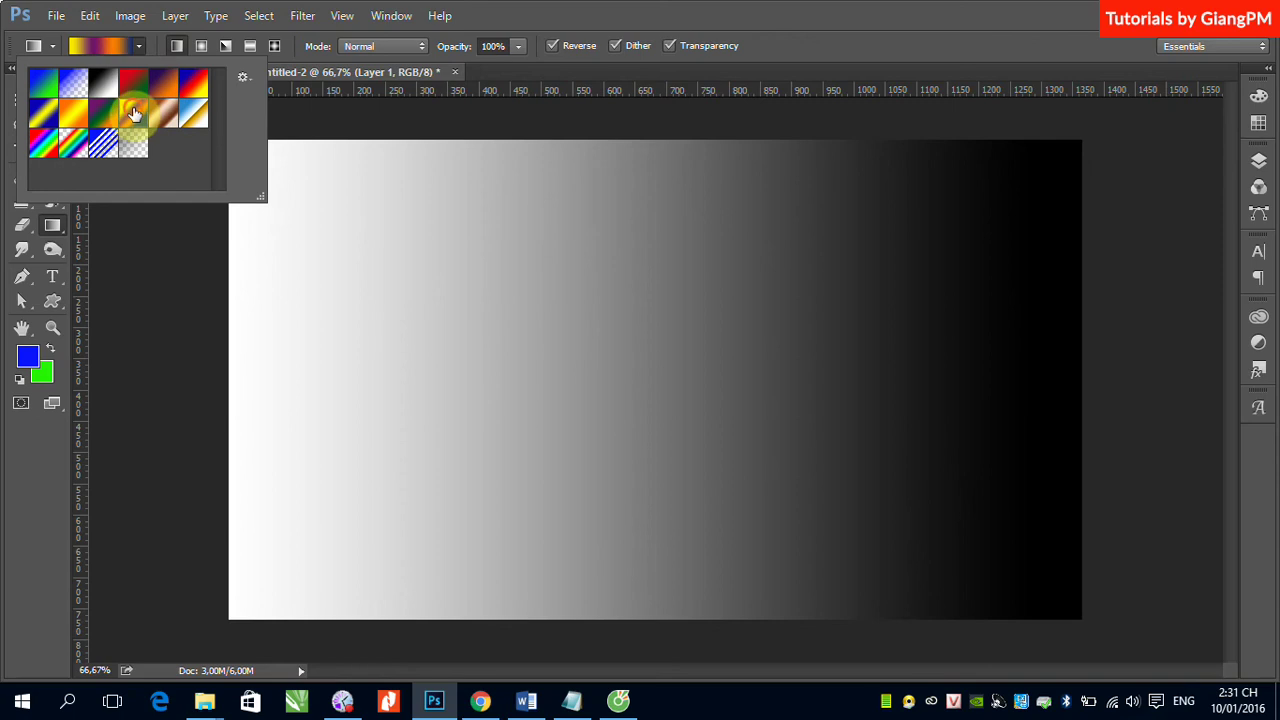
pyautogui.moveTo(519, 370); pyautogui.dragTo(940, 371)
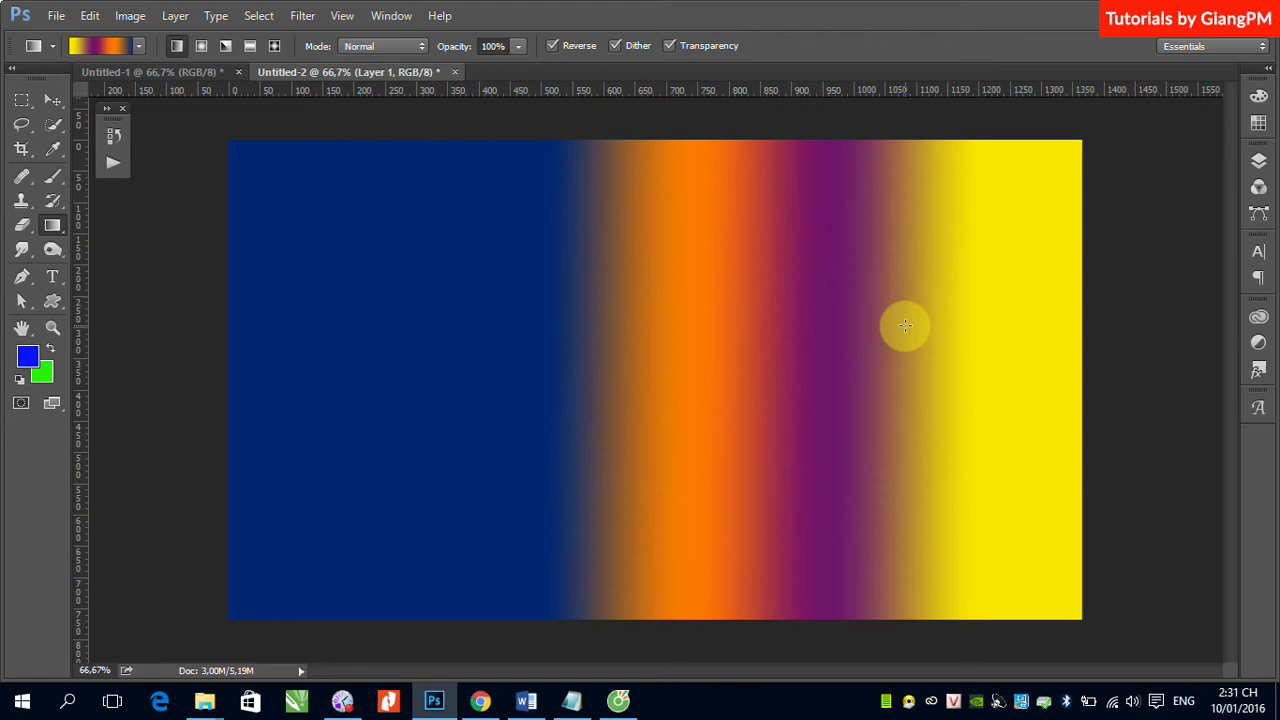
# Step: Replace the current gradient presets with the Color Harmonies 1 set
pyautogui.click(144, 45)
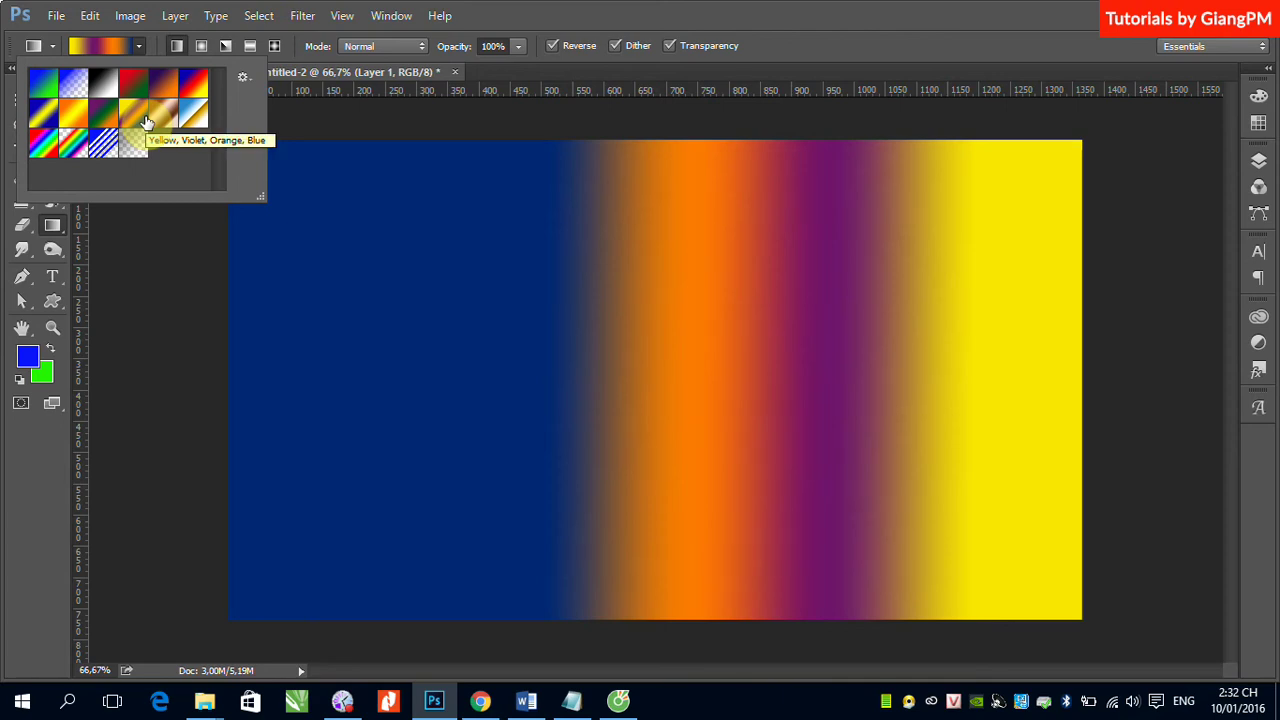
pyautogui.click(245, 88)
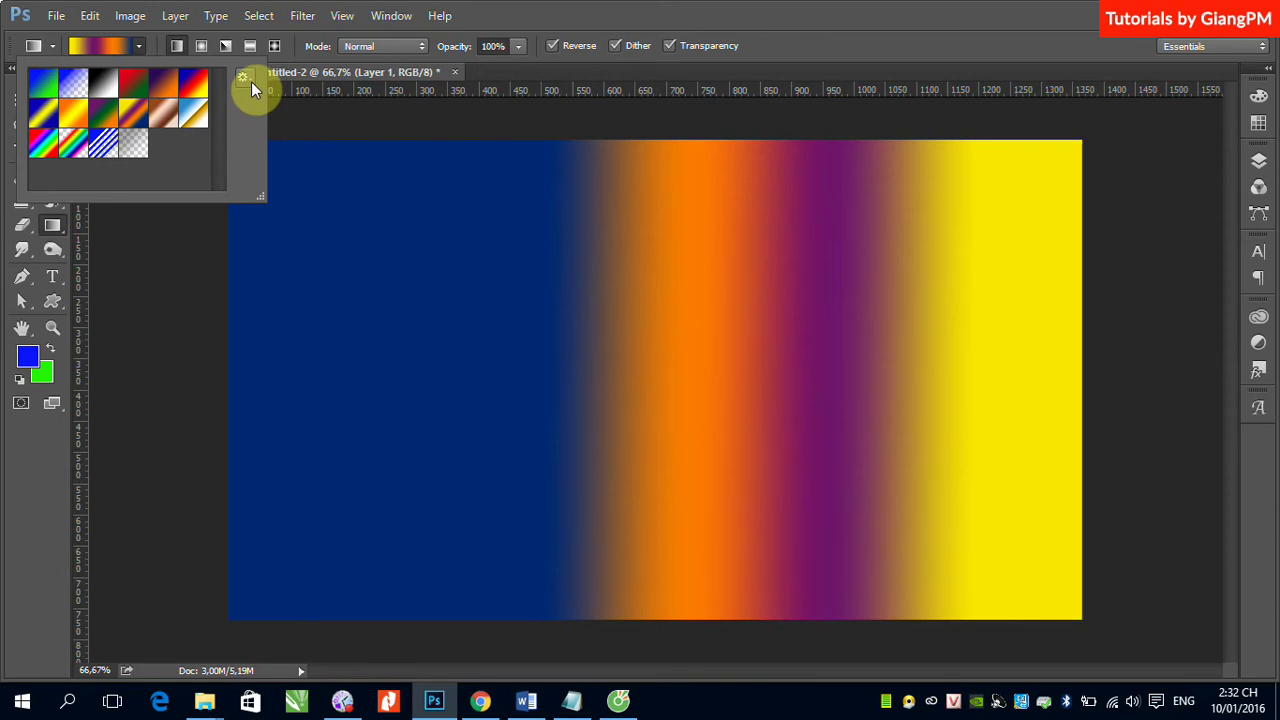
pyautogui.click(251, 82)
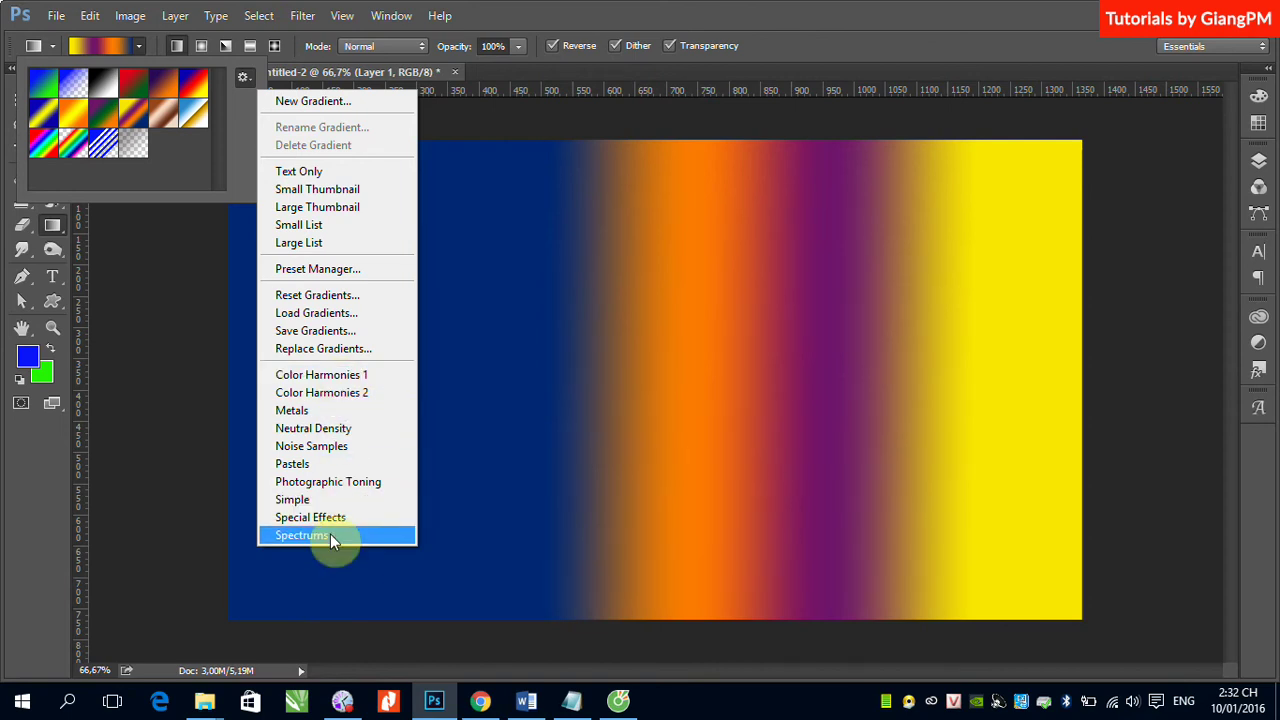
pyautogui.click(328, 378)
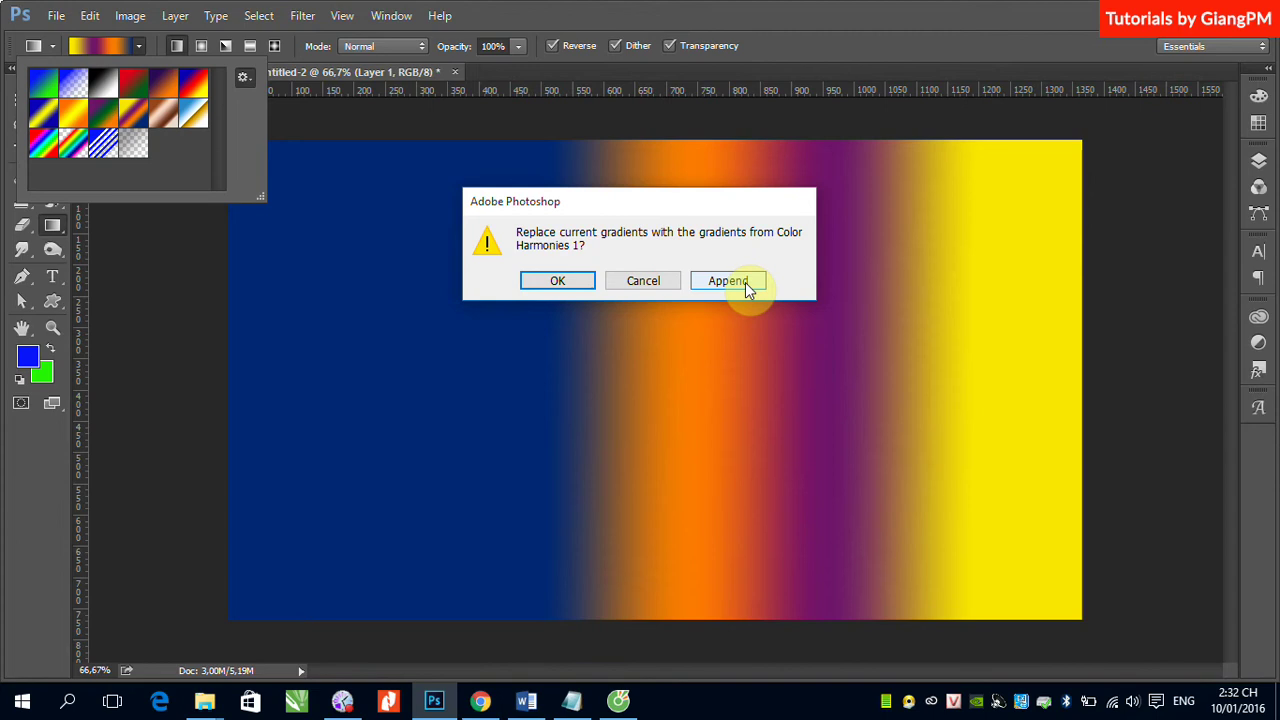
pyautogui.click(556, 281)
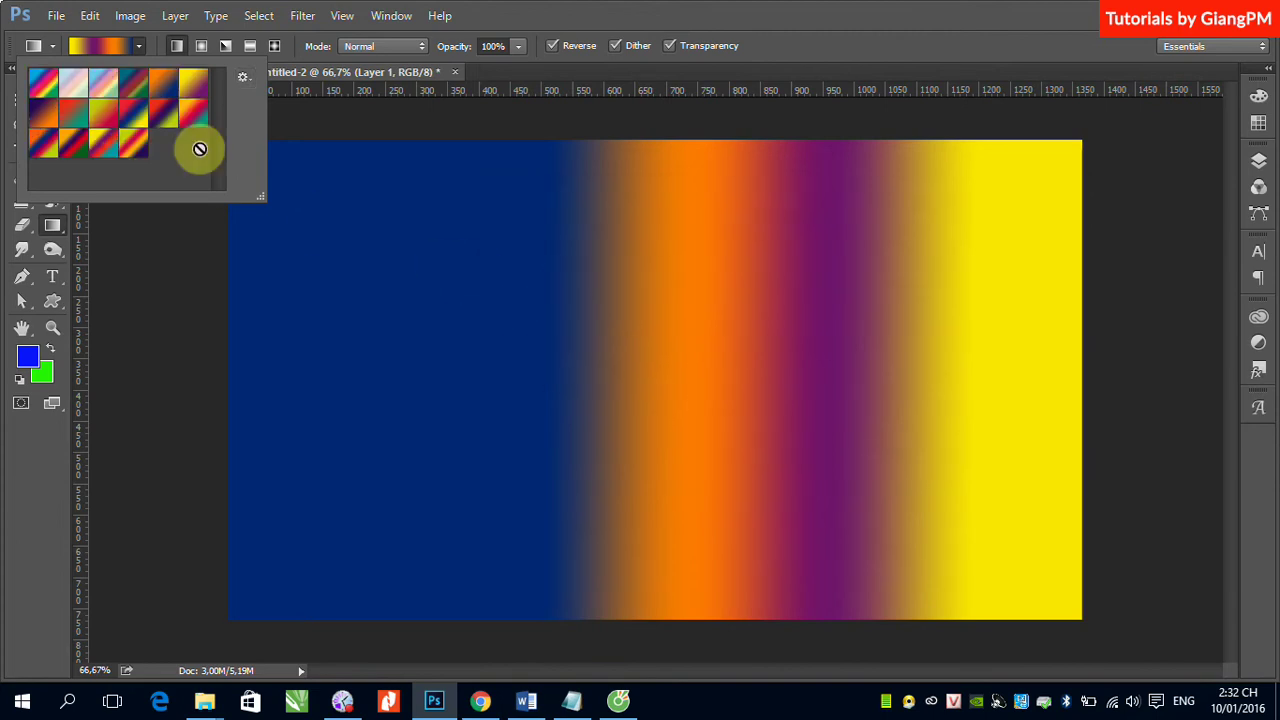
# Step: Draw a left-to-right linear gradient with the first Color Harmonies 1 preset and redraw it with the yellow, violet, red and teal preset
pyautogui.click(40, 83)
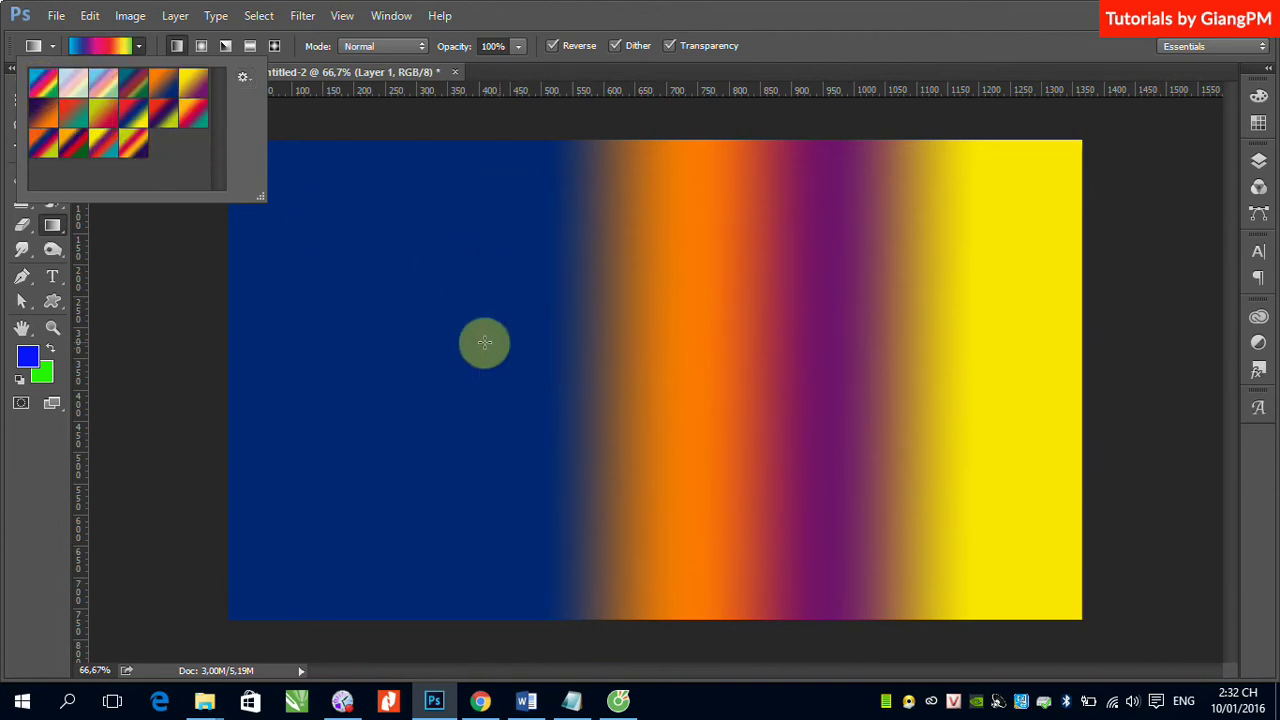
pyautogui.moveTo(230, 388); pyautogui.dragTo(1077, 391)
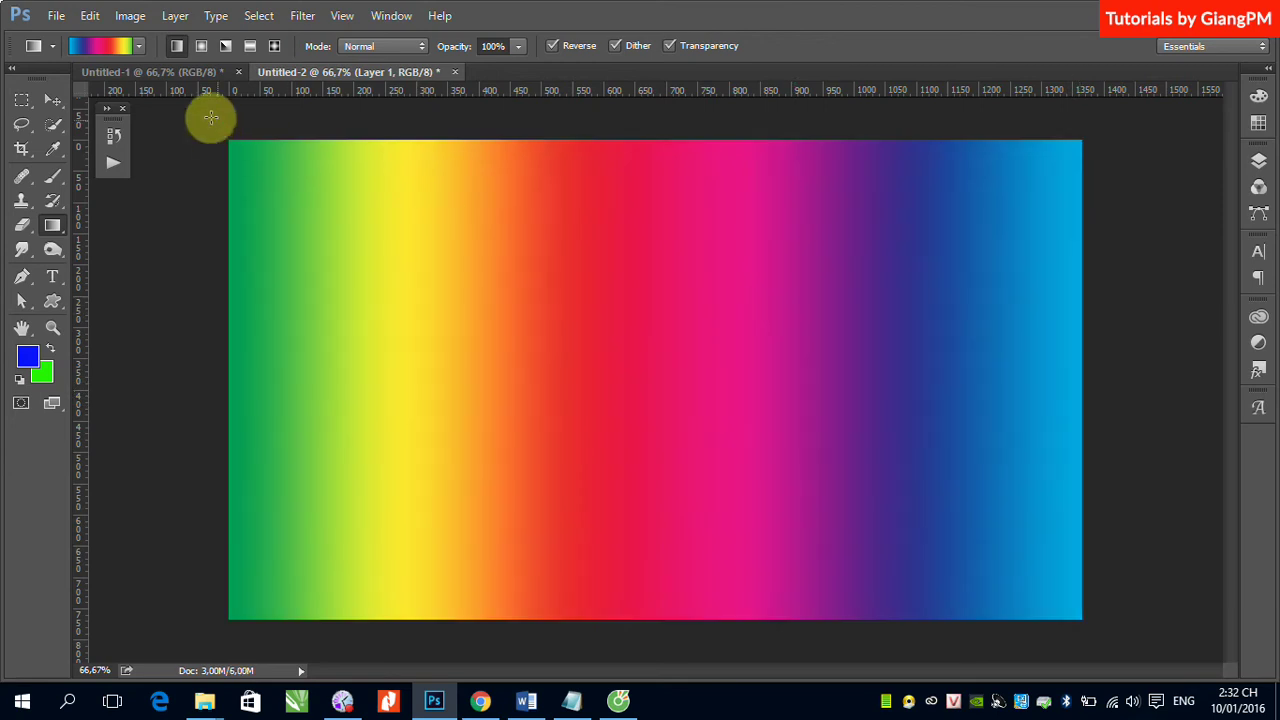
pyautogui.click(142, 45)
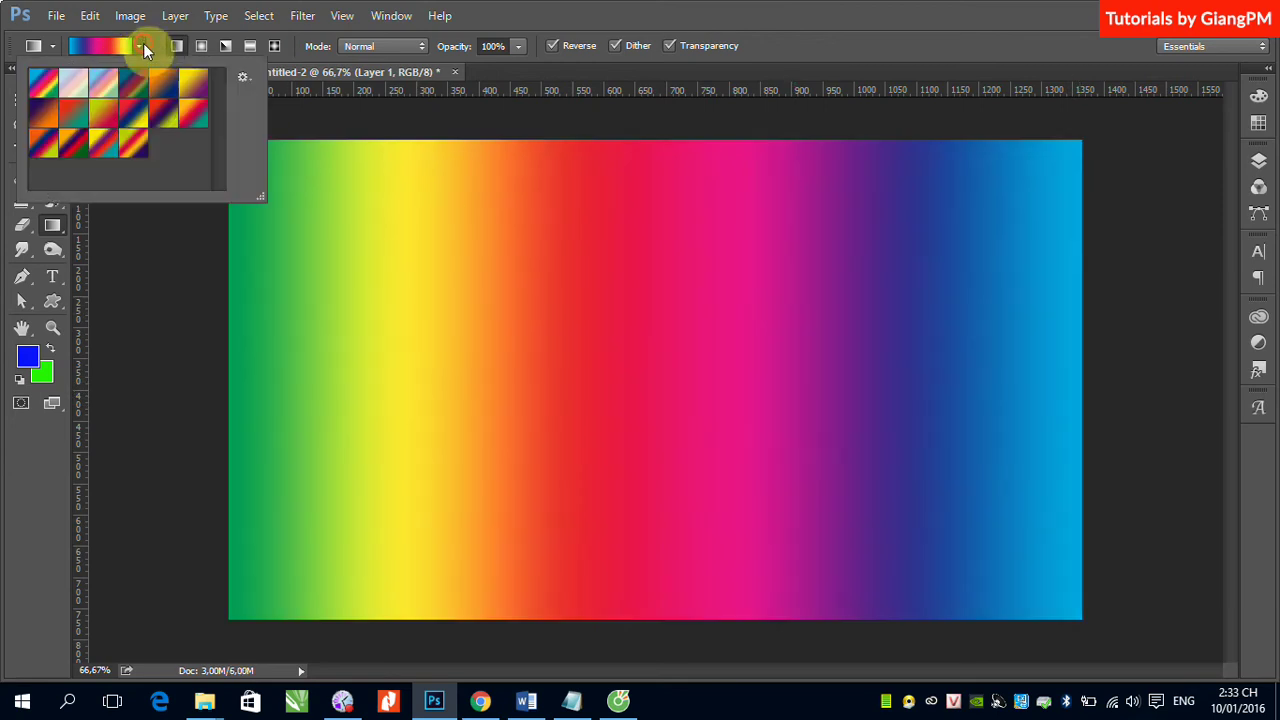
pyautogui.click(118, 148)
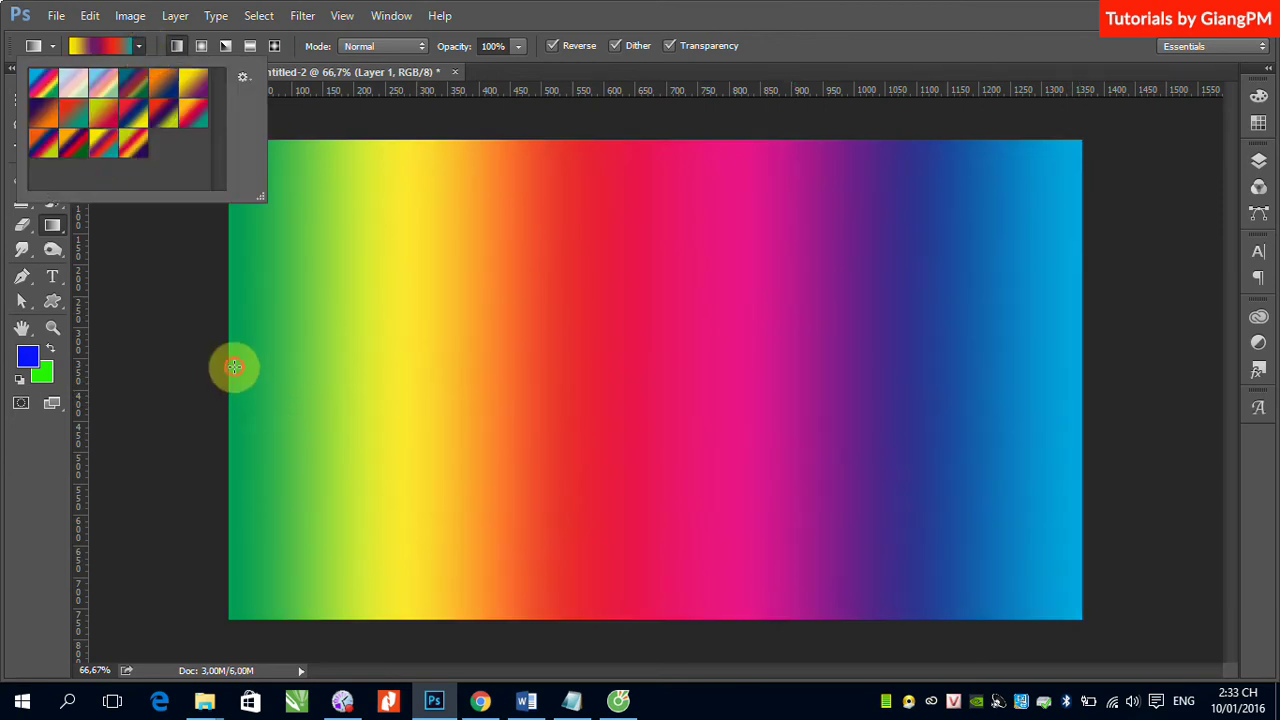
pyautogui.moveTo(233, 367); pyautogui.dragTo(1062, 377)
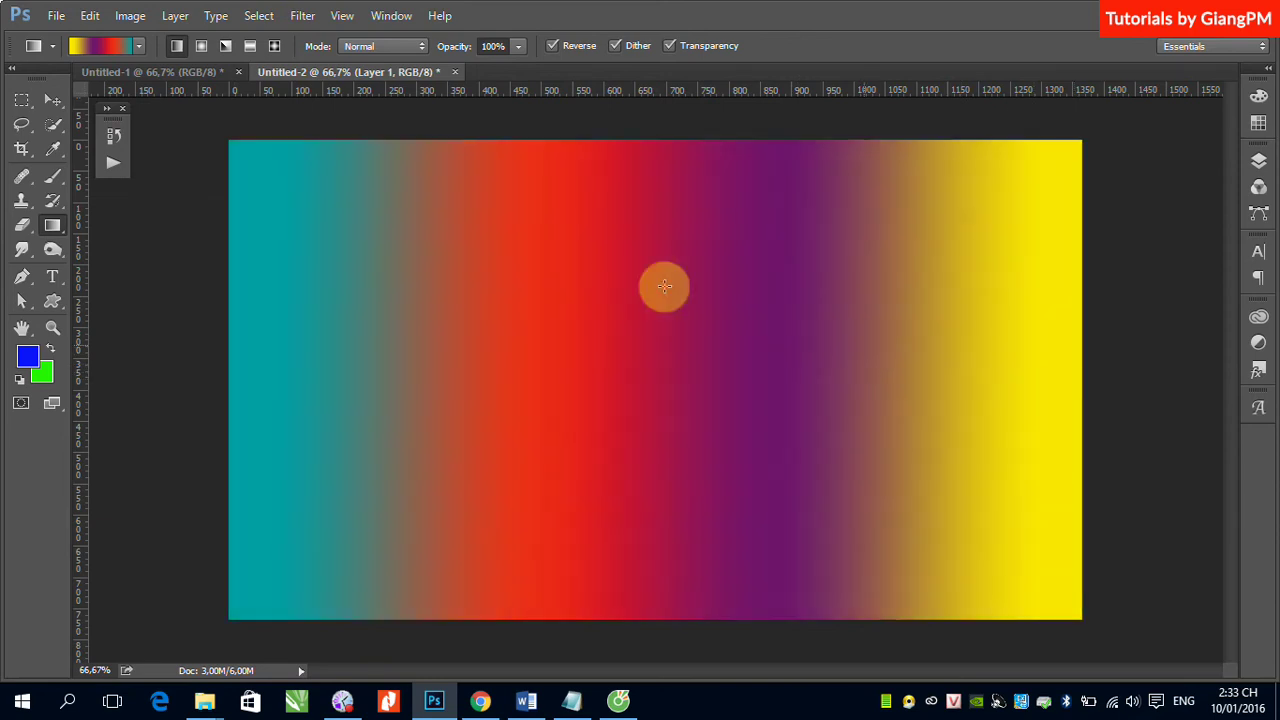
# Step: Reset the gradient presets, replacing the Color Harmonies 1 set with the default gradients
pyautogui.click(140, 47)
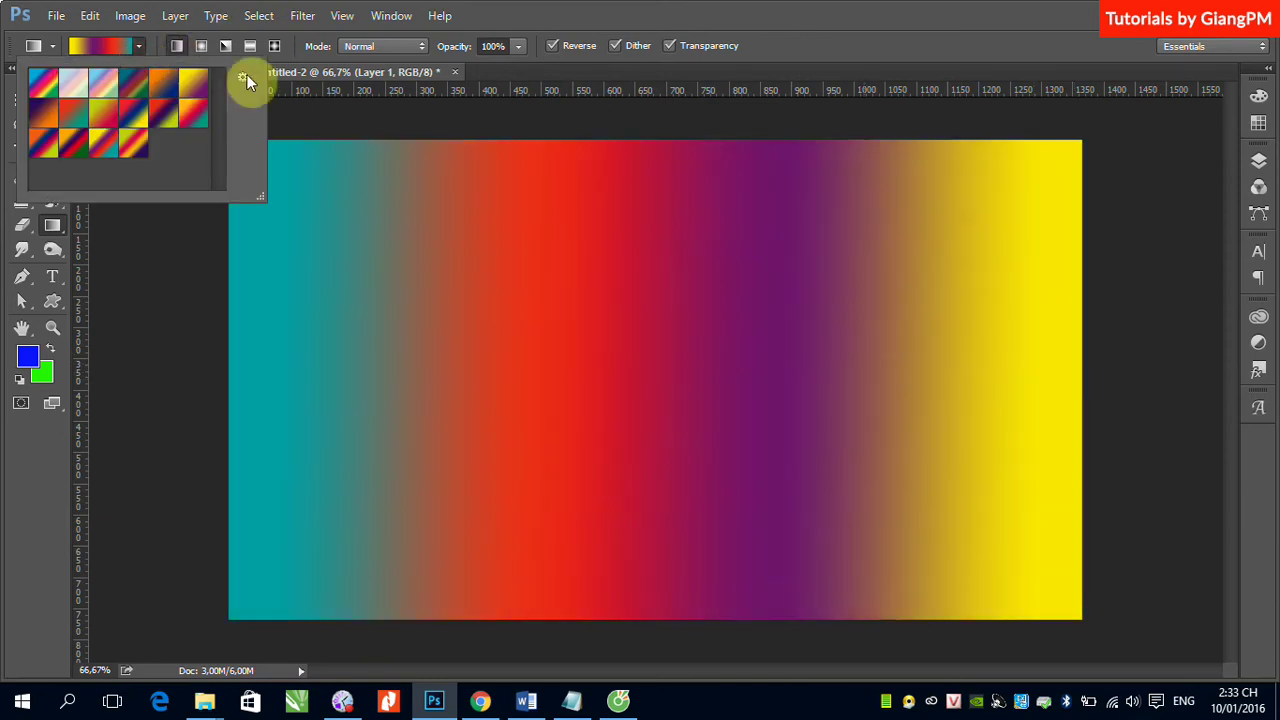
pyautogui.click(248, 76)
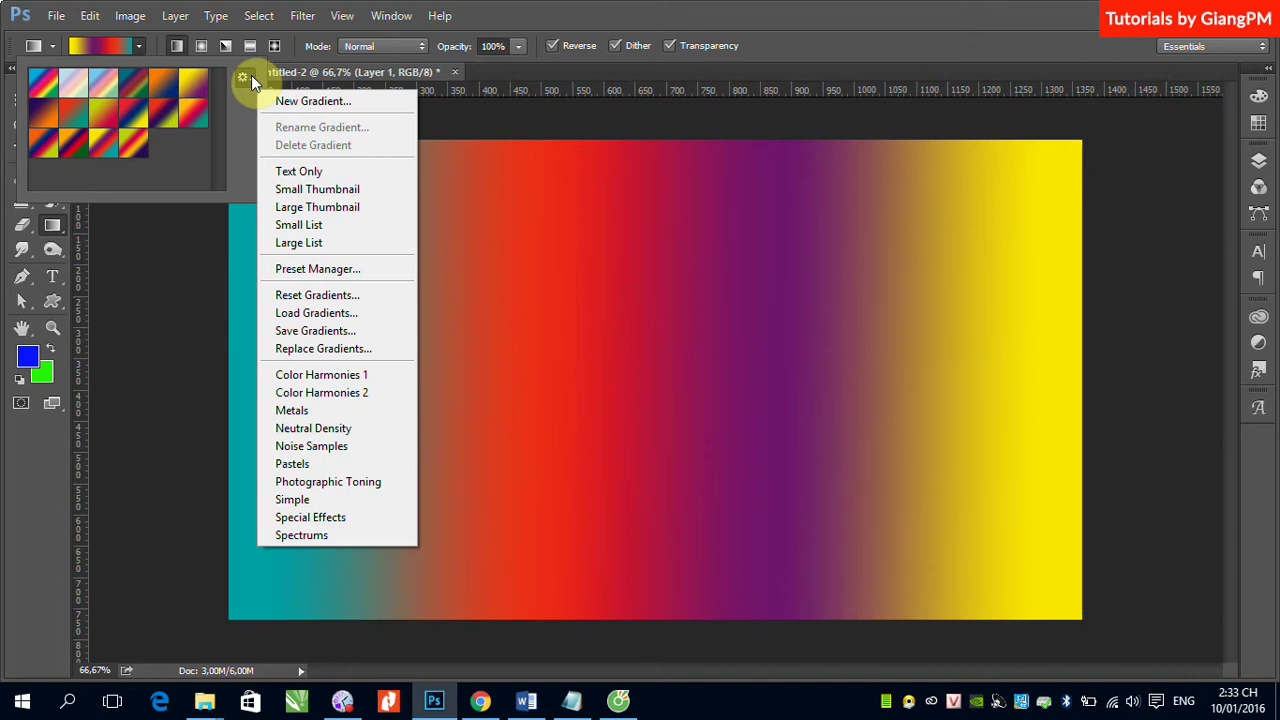
pyautogui.click(834, 20)
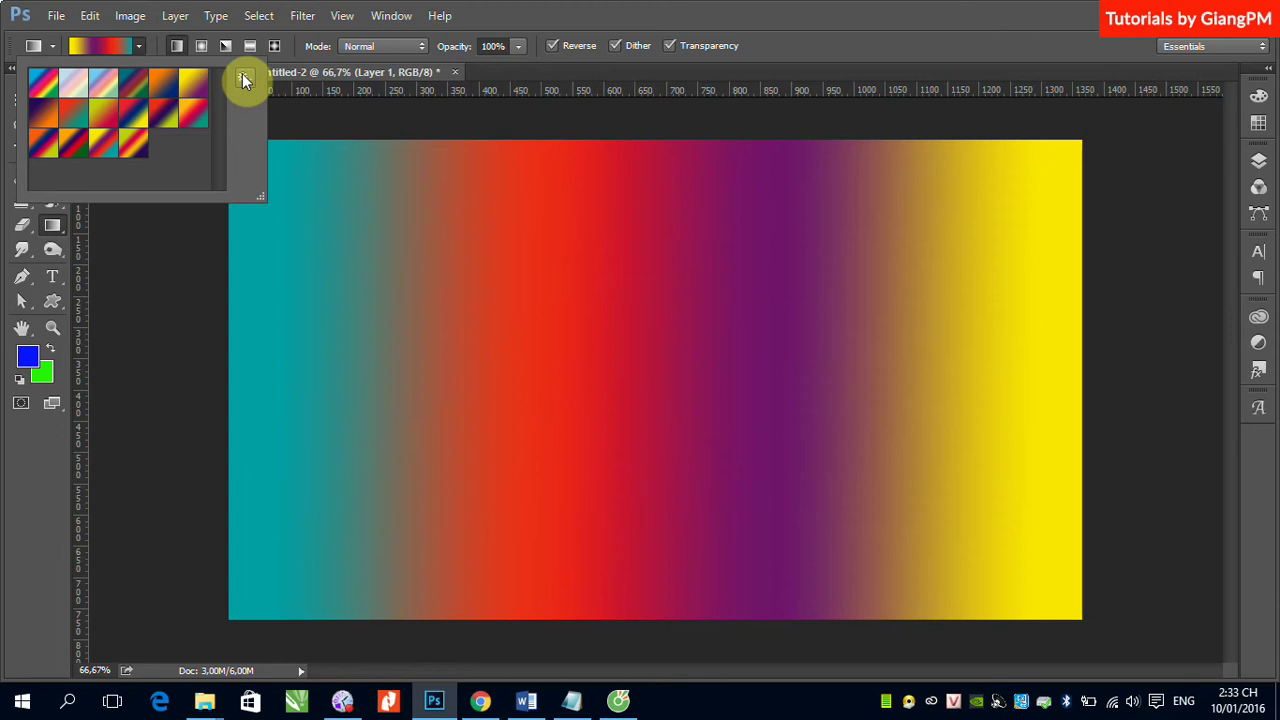
pyautogui.click(244, 76)
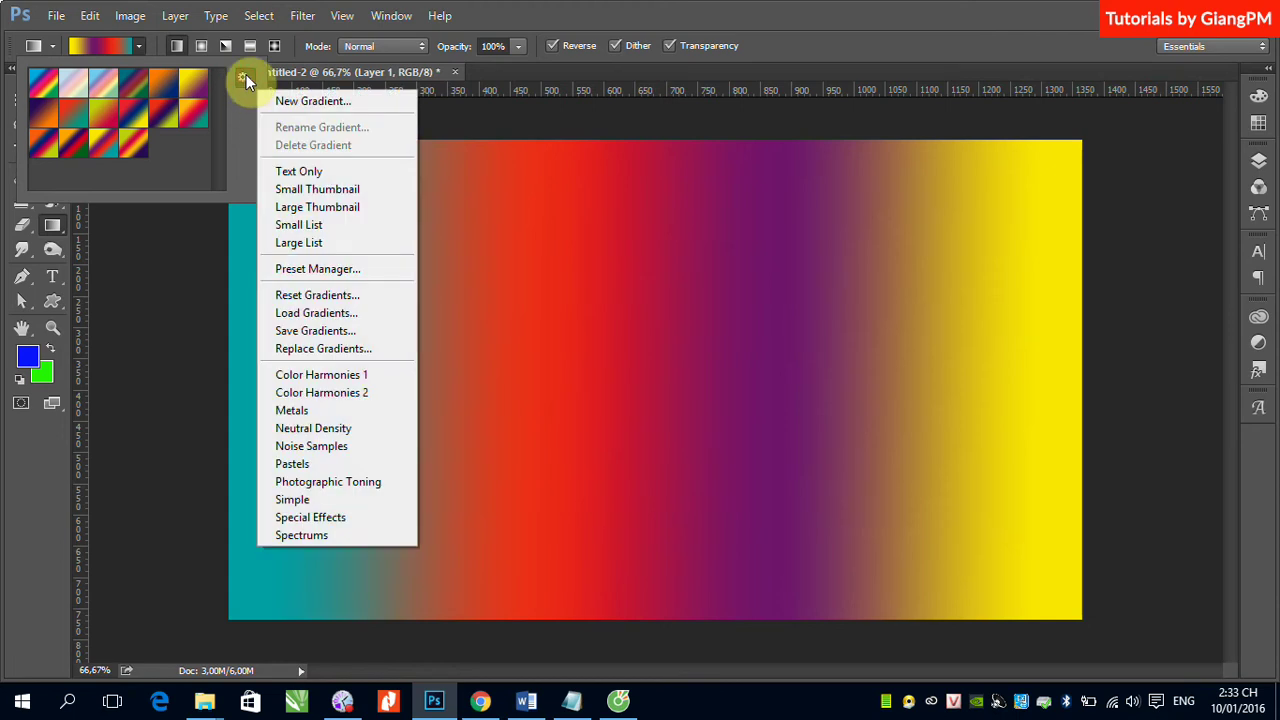
pyautogui.click(320, 300)
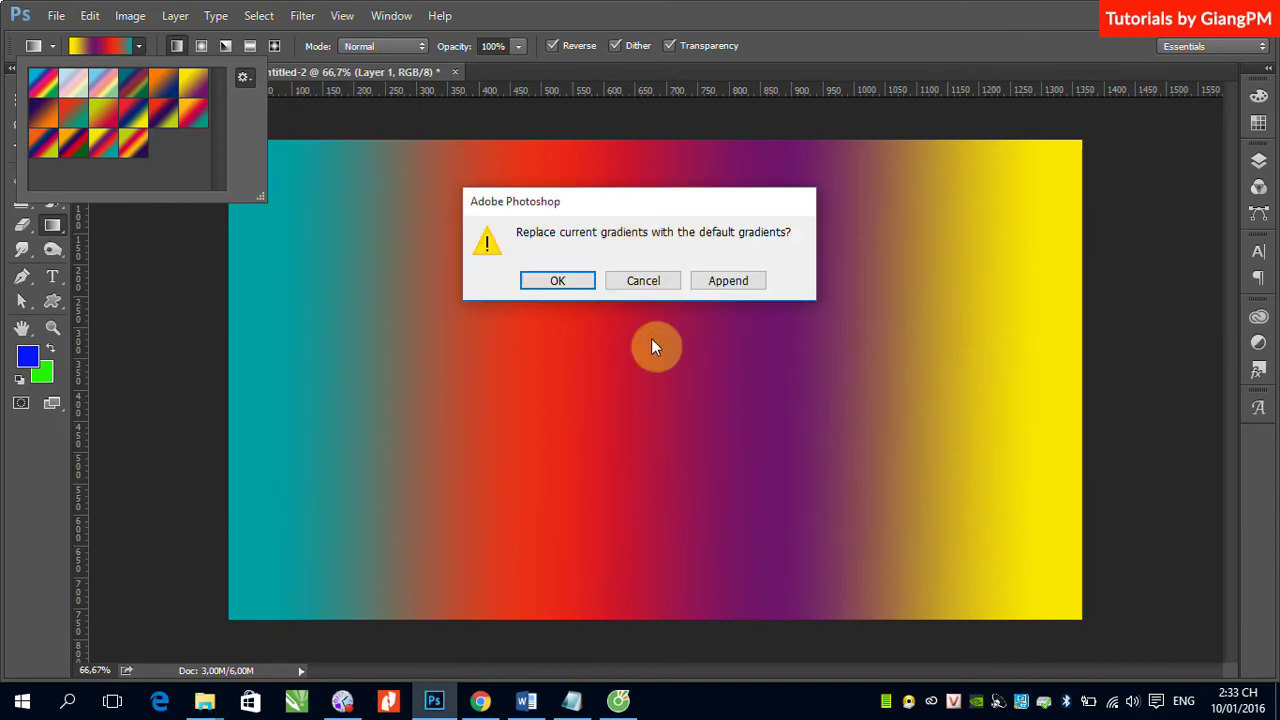
pyautogui.click(561, 282)
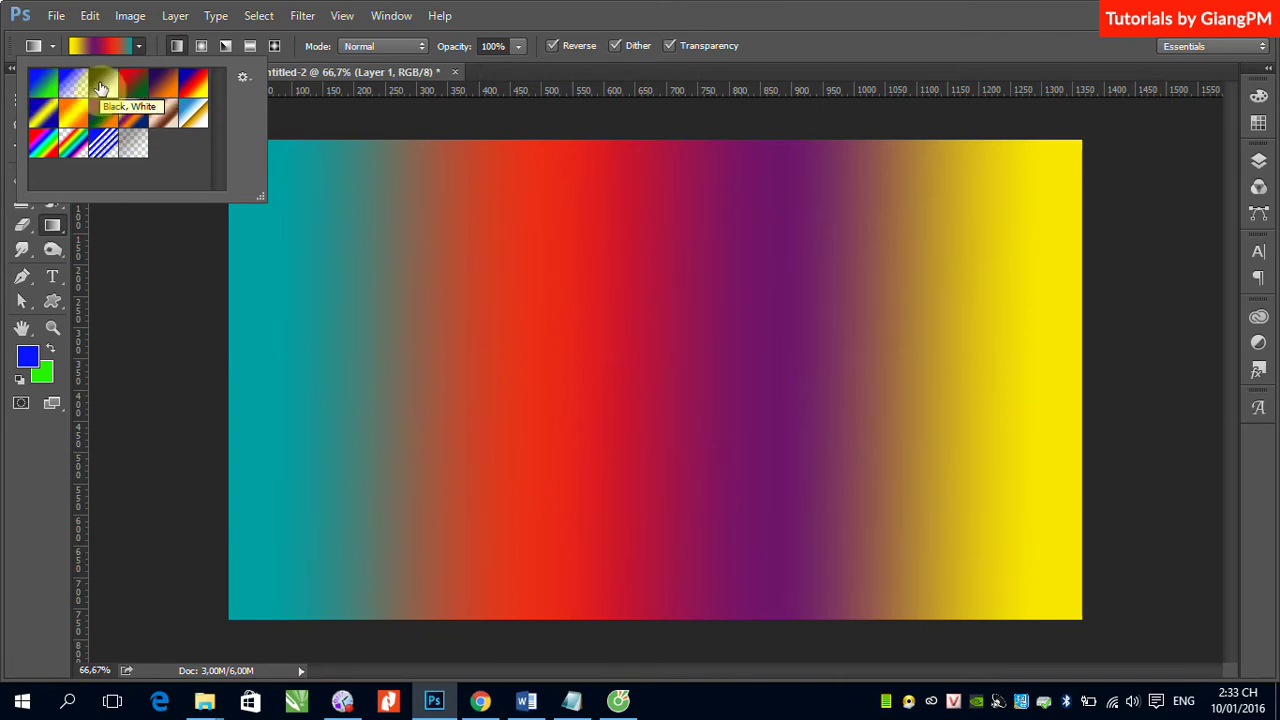
pyautogui.click(605, 18)
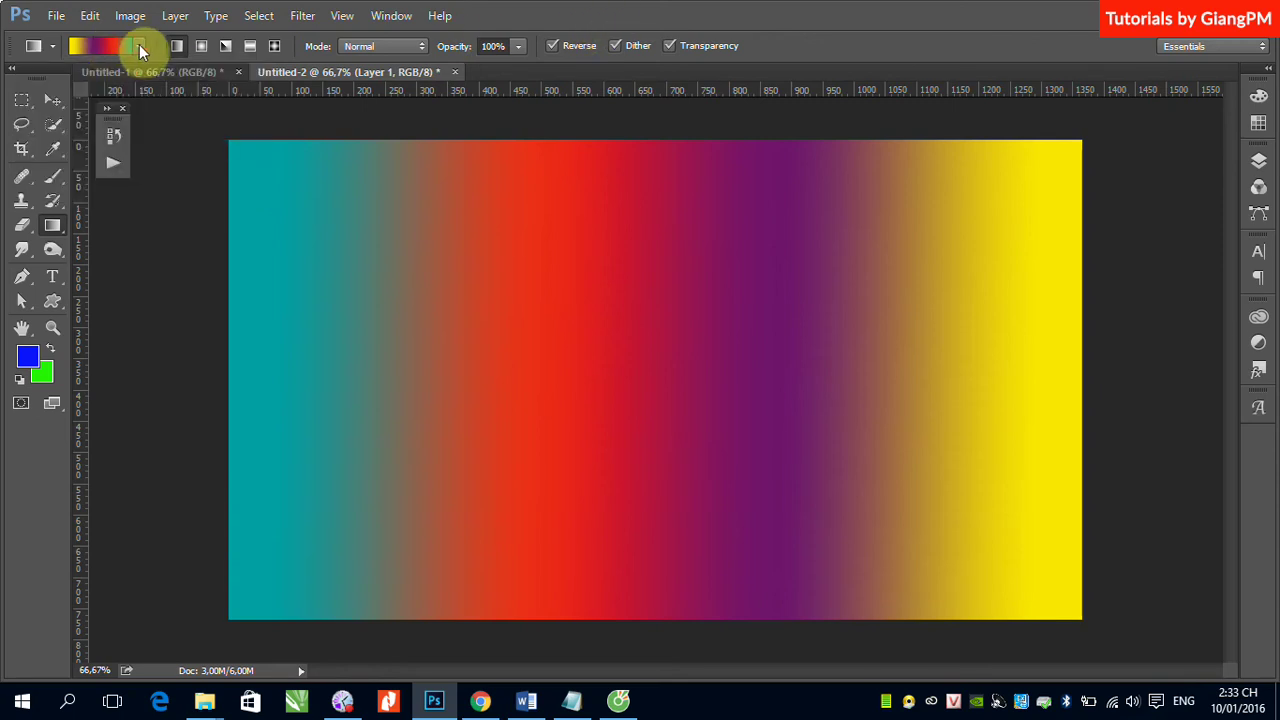
# Step: Choose the blue-to-green Foreground to Background preset as the active gradient
pyautogui.click(139, 45)
pyautogui.click(43, 82)
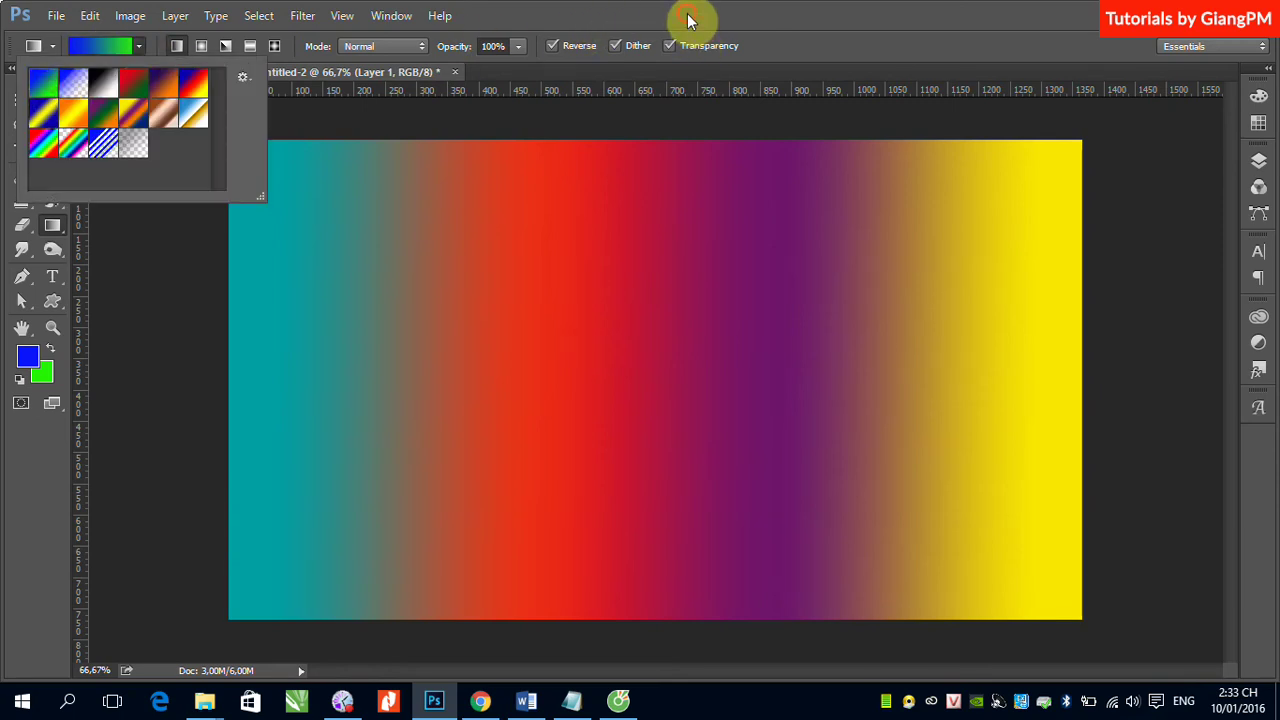
pyautogui.click(687, 18)
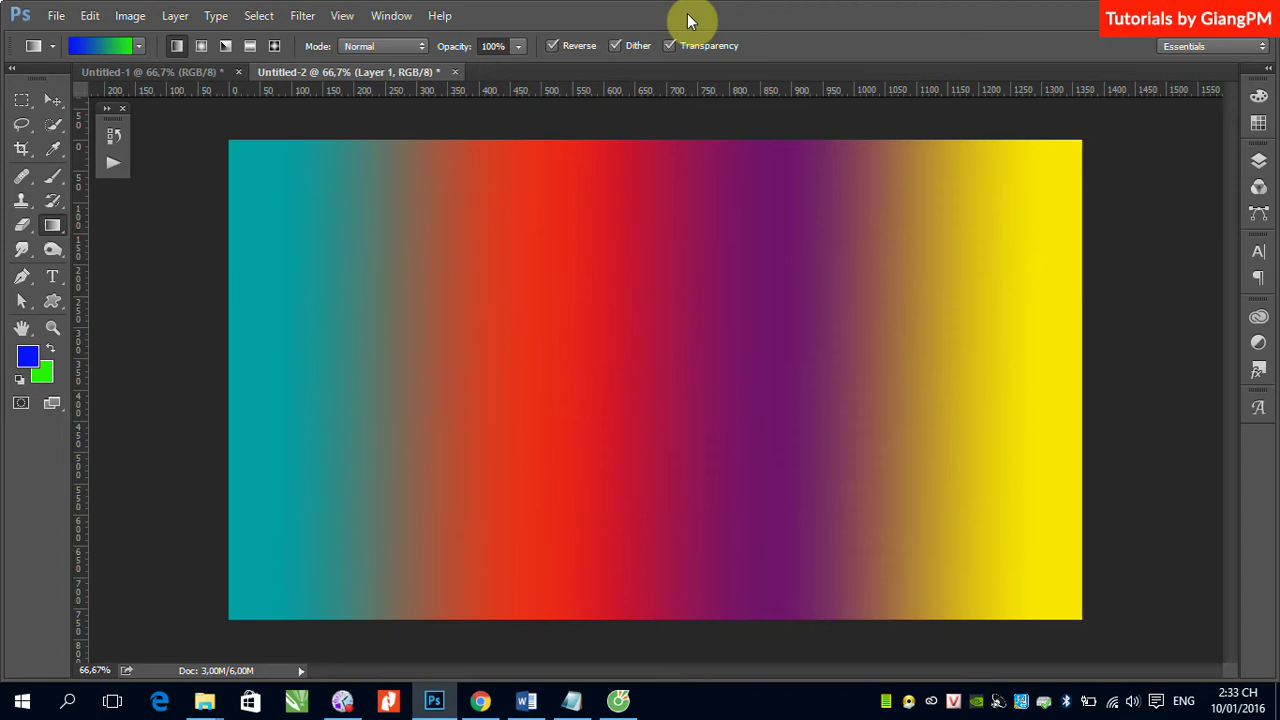
pyautogui.click(670, 45)
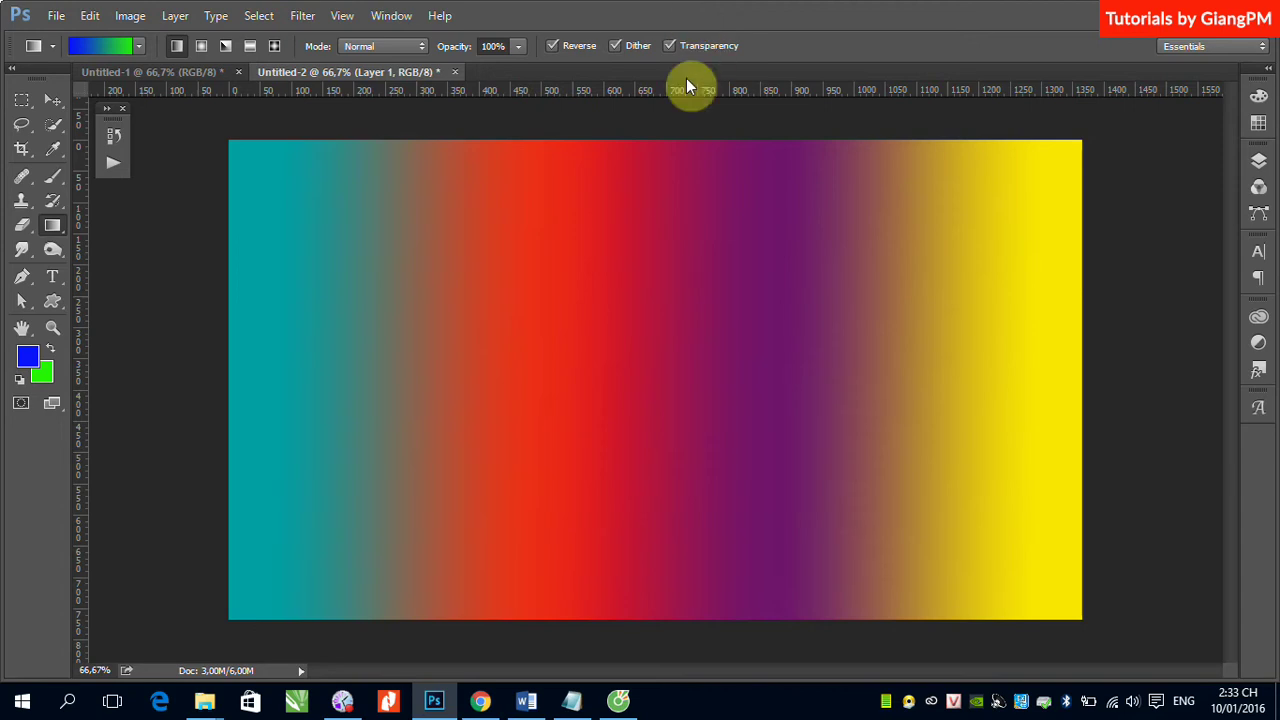
pyautogui.click(139, 45)
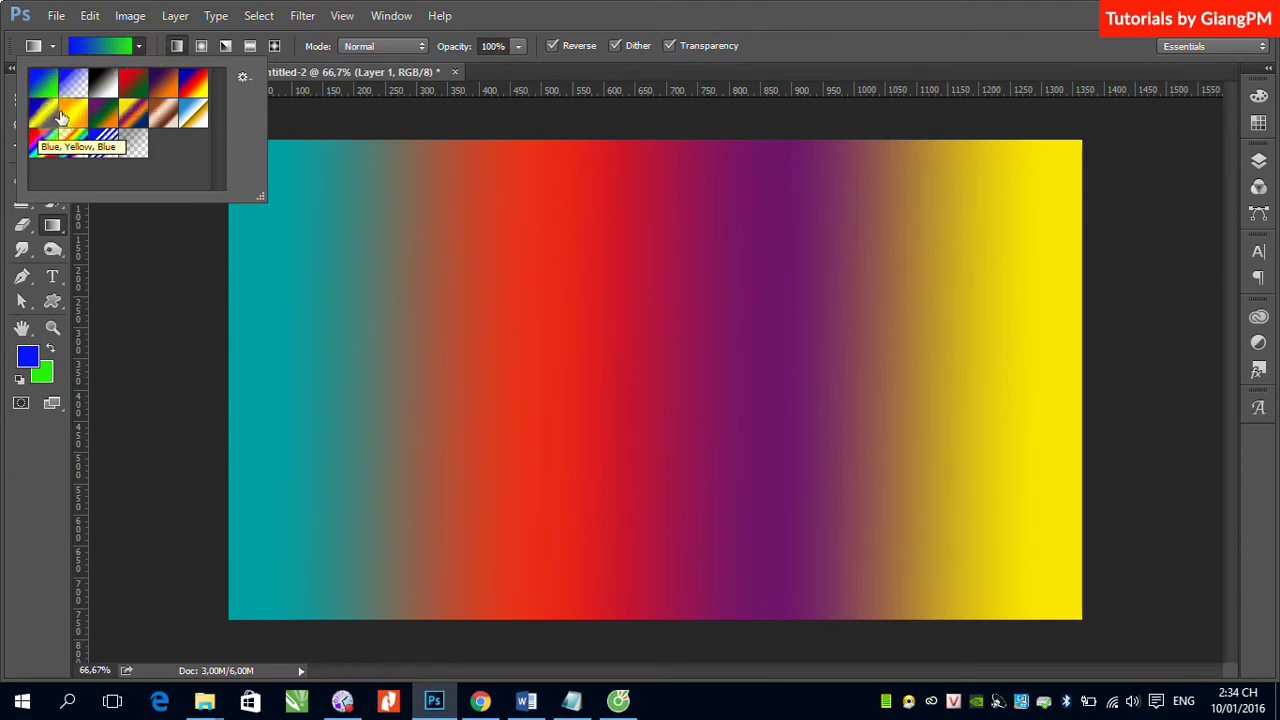
pyautogui.click(590, 20)
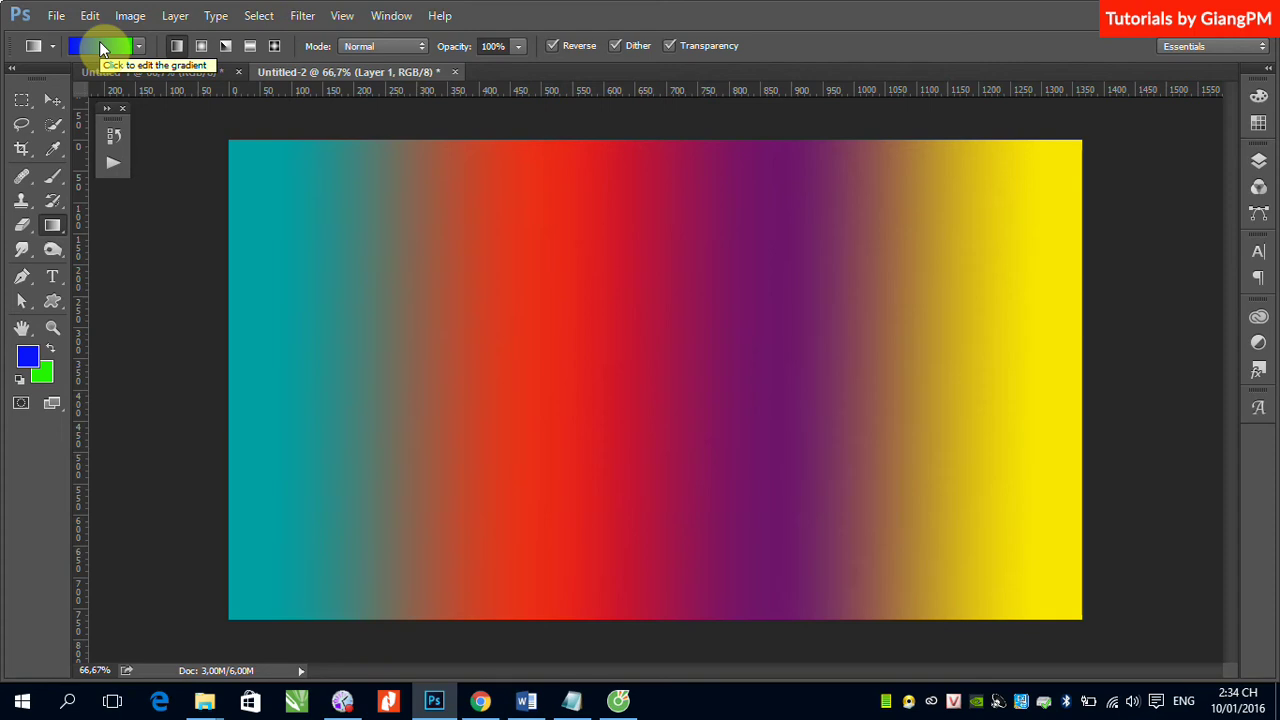
# Step: Open the active gradient in the Gradient Editor and select its green and blue end color stops in turn
pyautogui.click(100, 46)
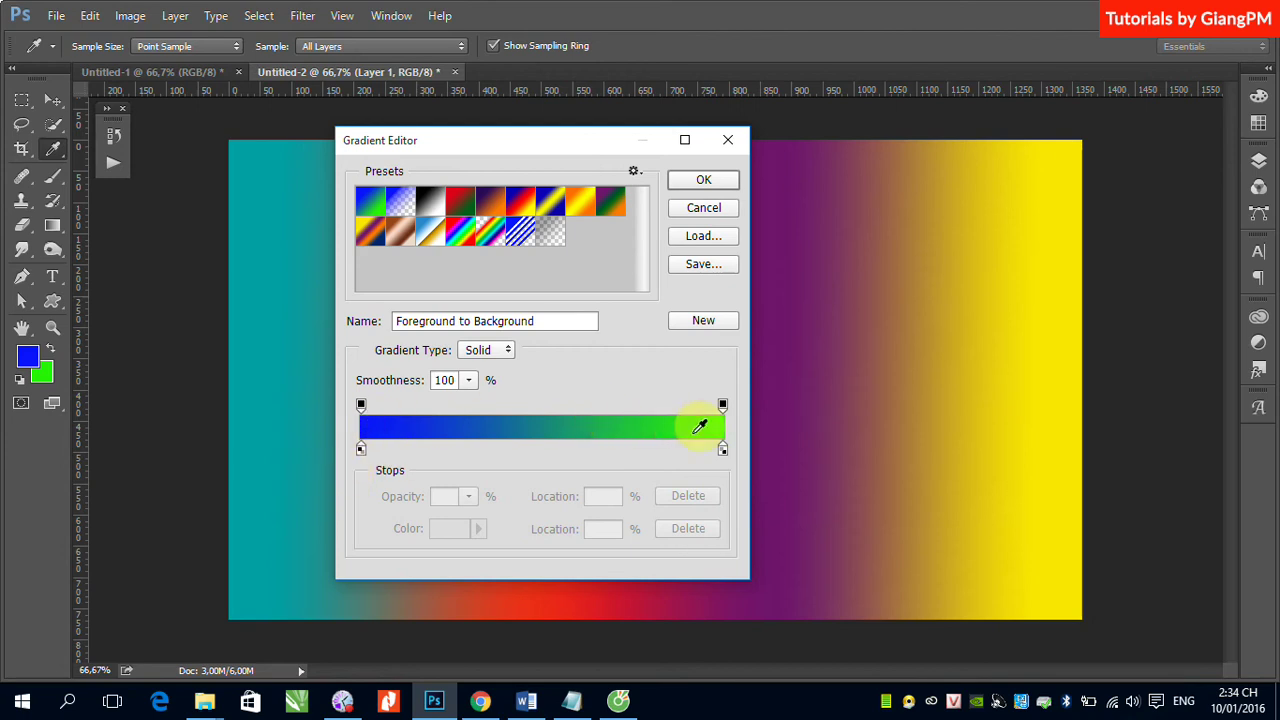
pyautogui.click(360, 449)
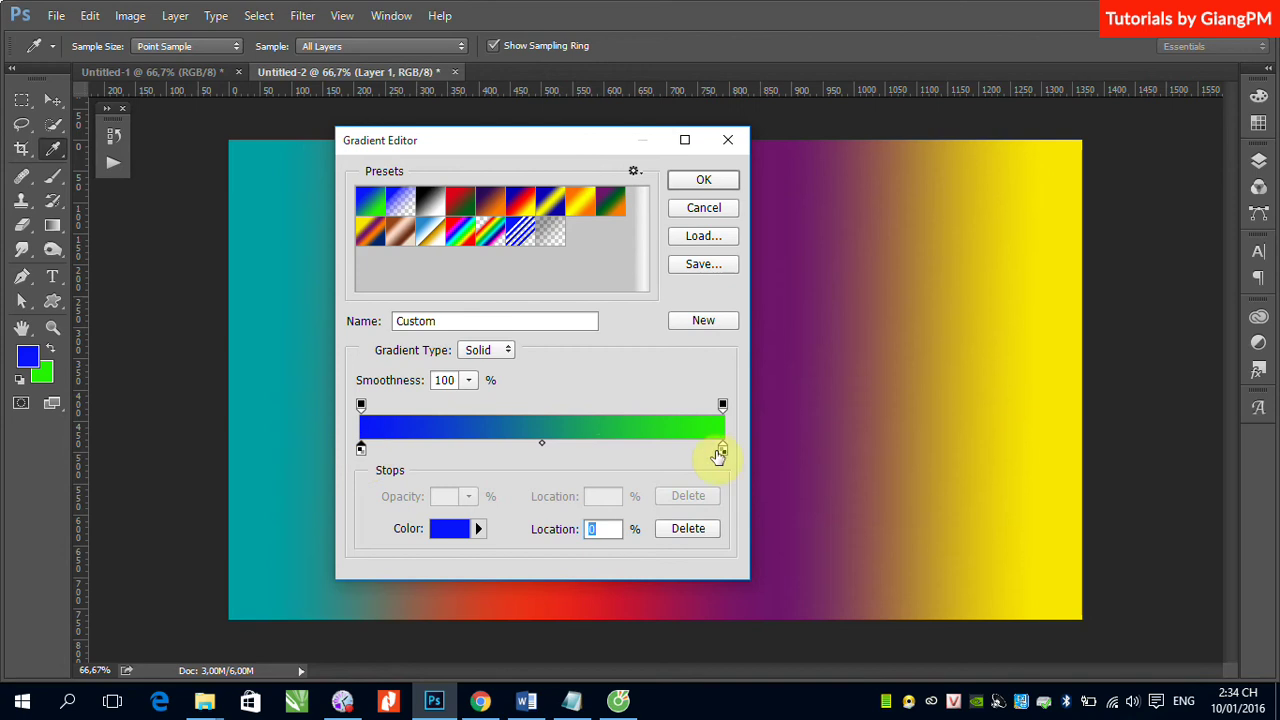
pyautogui.click(724, 453)
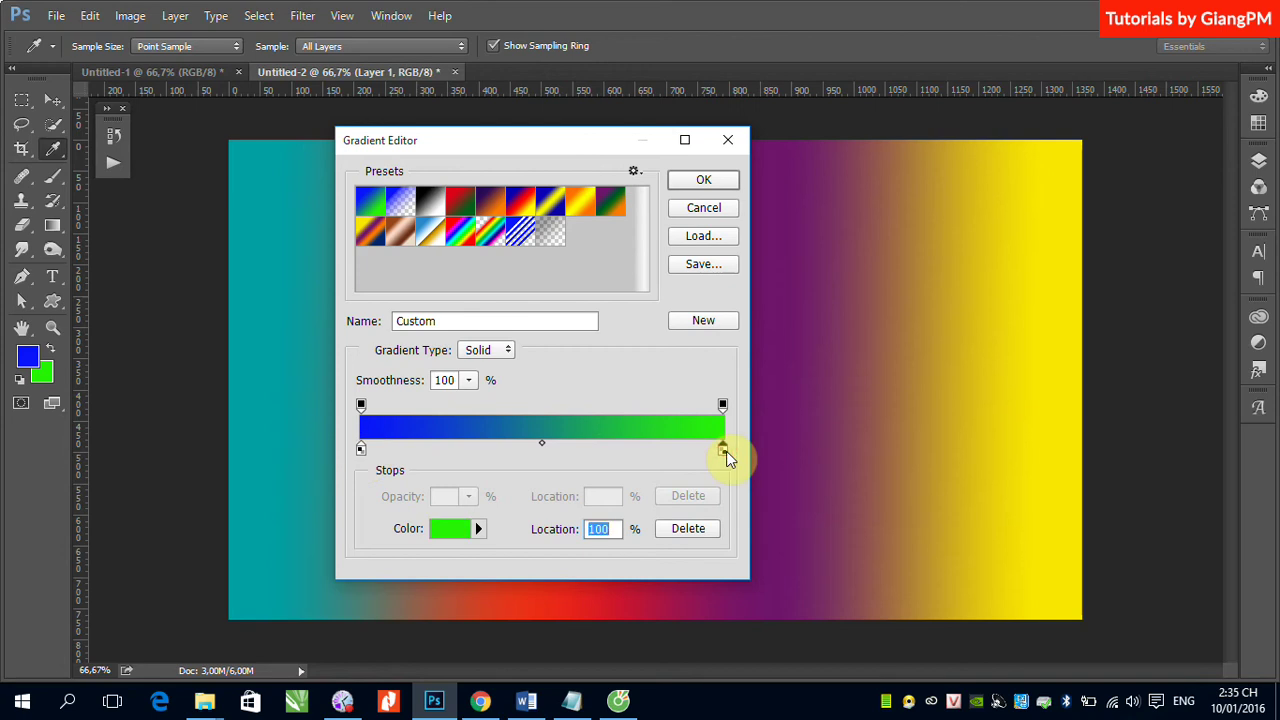
pyautogui.click(361, 451)
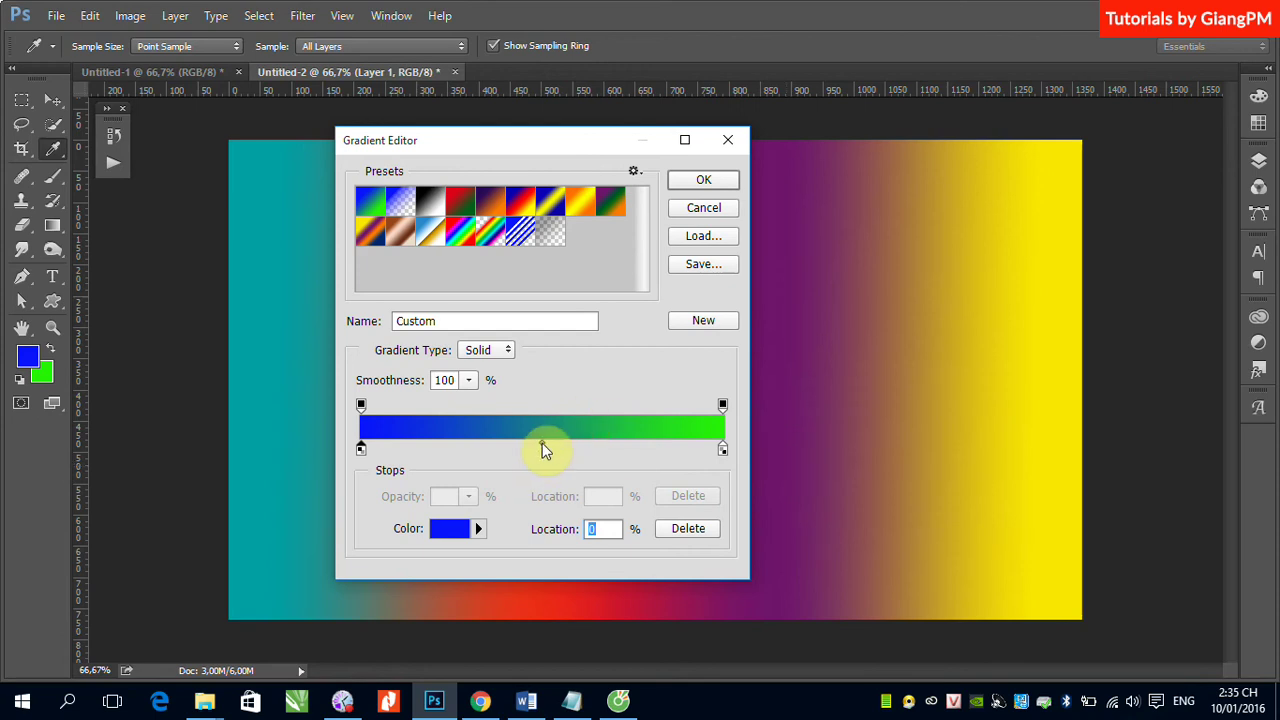
# Step: Shift the midpoint between the blue and green stops to about 33%, 80% and 48%, and set its location to 50%
pyautogui.moveTo(542, 443); pyautogui.dragTo(476, 452)
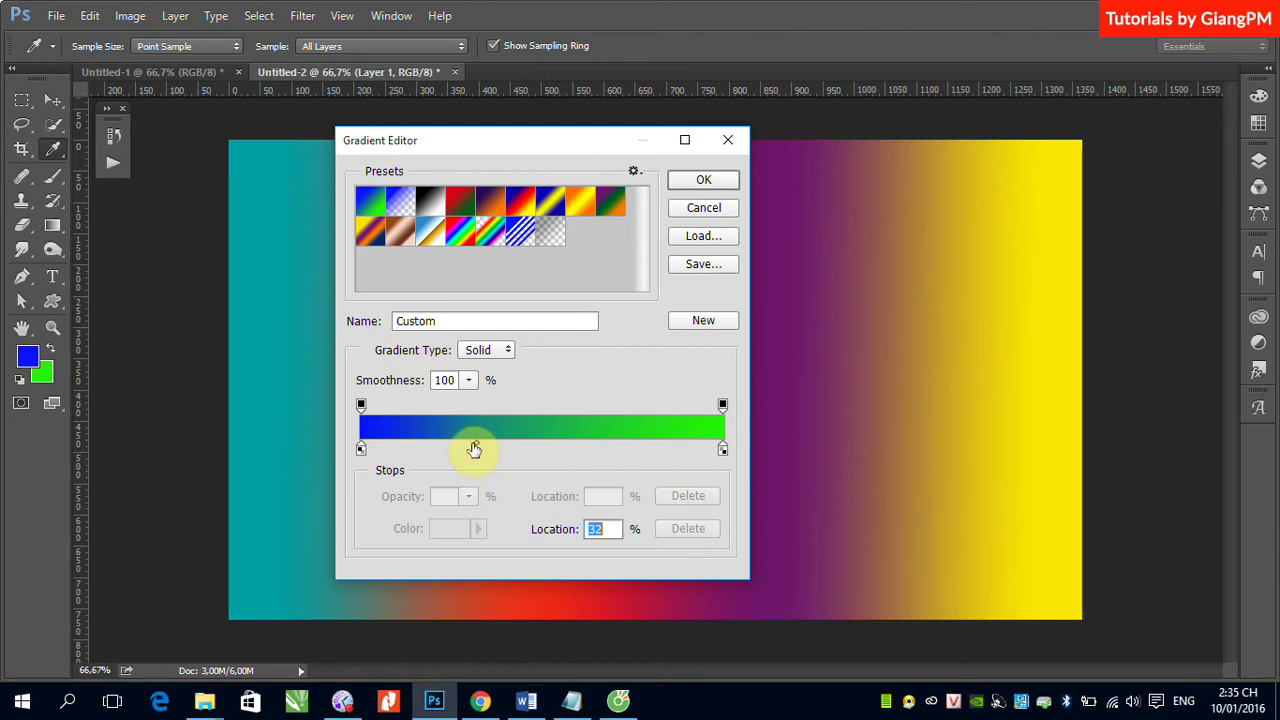
pyautogui.moveTo(472, 450); pyautogui.dragTo(447, 492)
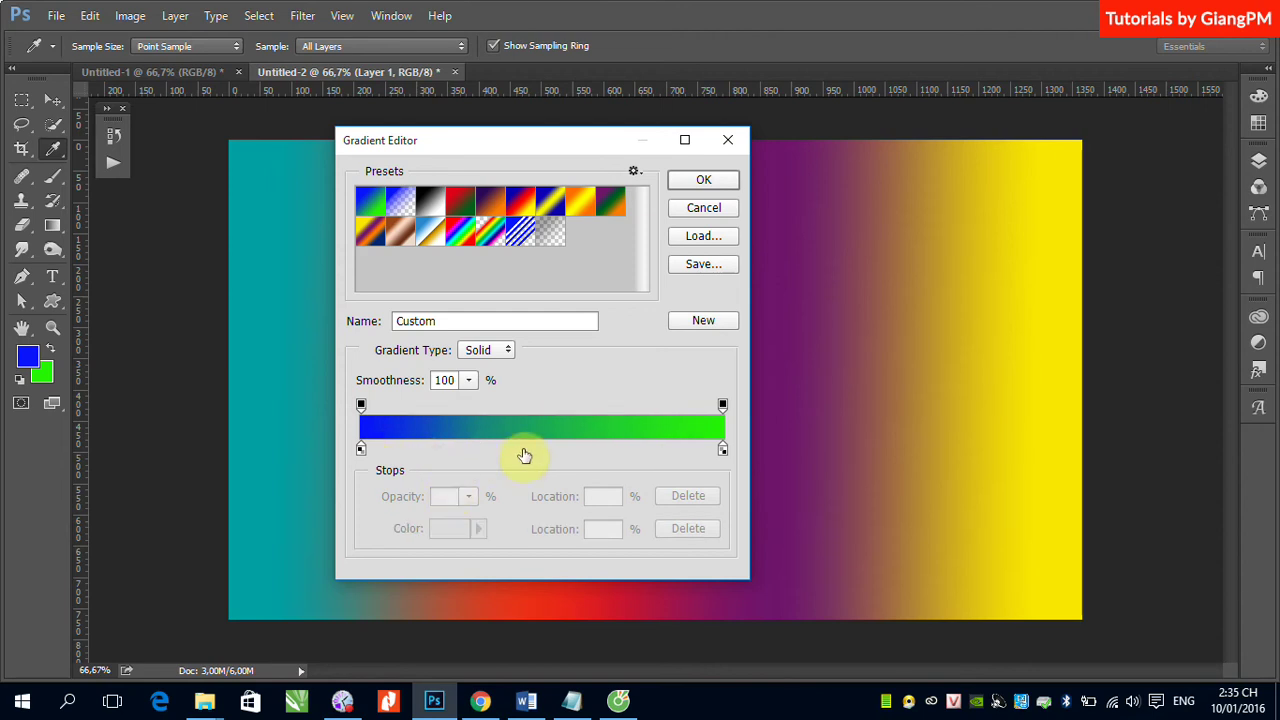
pyautogui.click(722, 450)
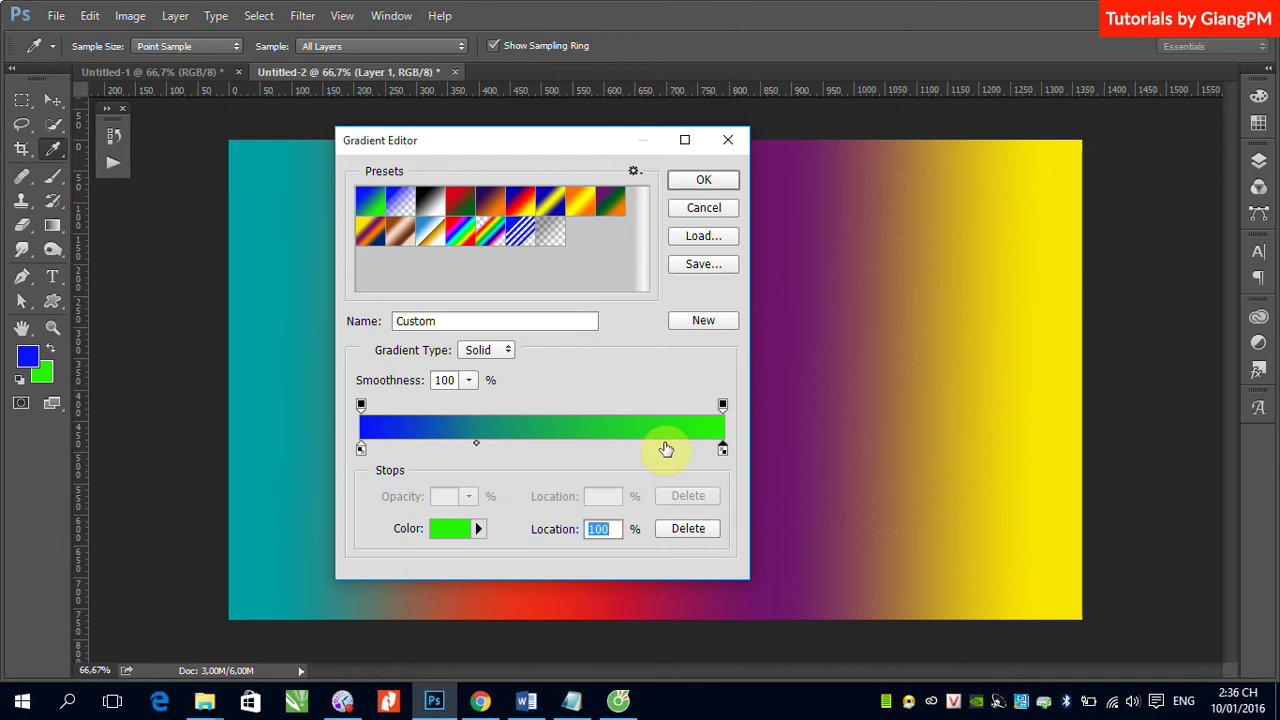
pyautogui.click(478, 444)
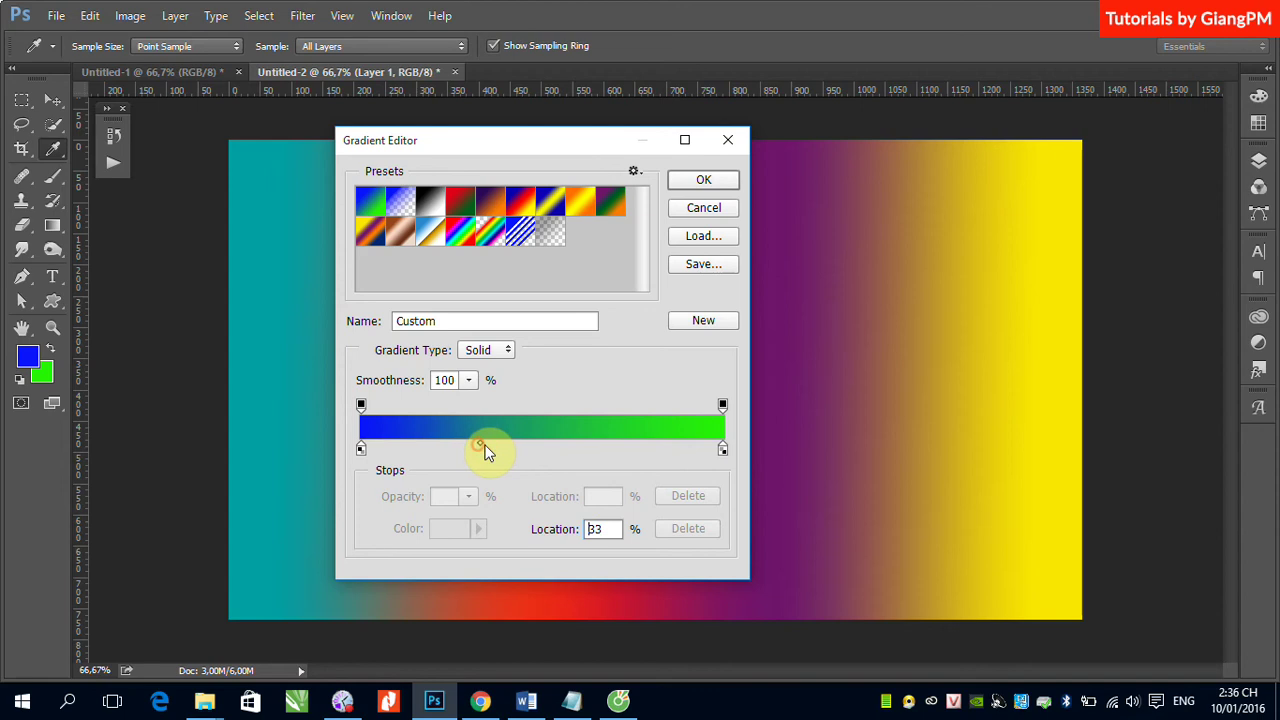
pyautogui.moveTo(480, 445); pyautogui.dragTo(650, 455)
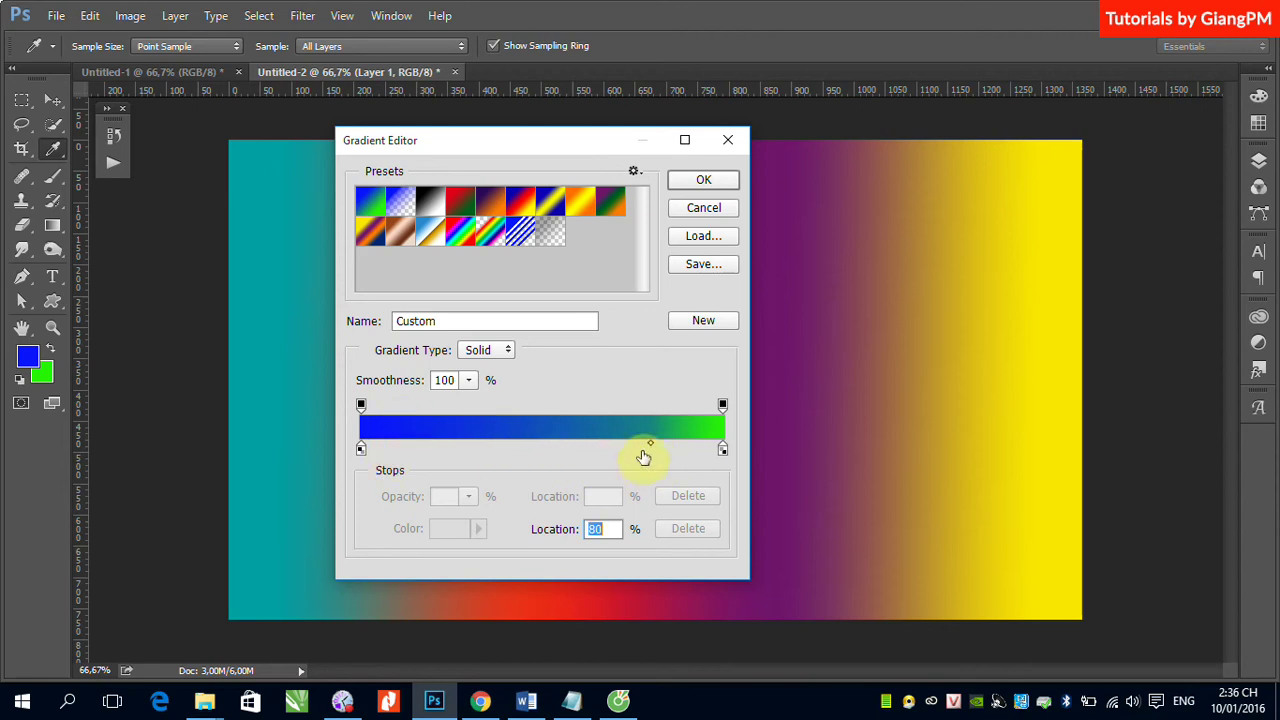
pyautogui.moveTo(651, 444); pyautogui.dragTo(534, 446)
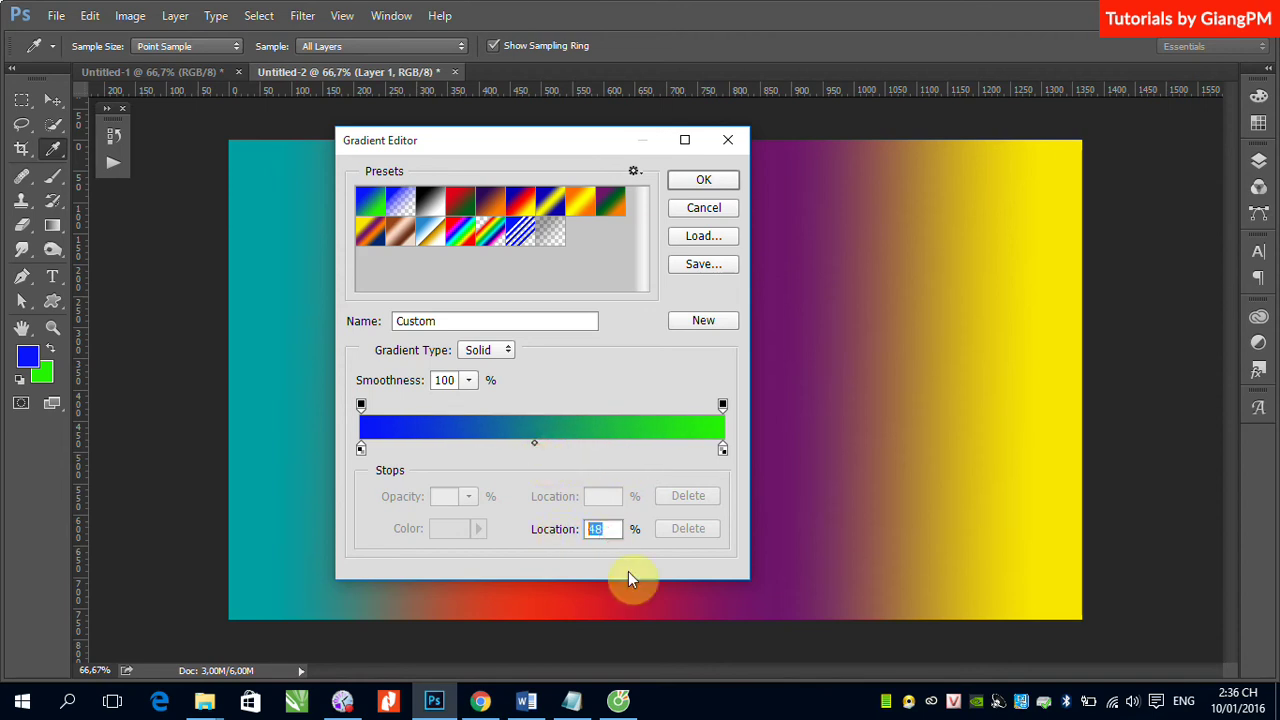
pyautogui.write('50')
# Step: Try the blue stop at 40% and the green stop at 85%, and restore them to 0% and 100%
pyautogui.moveTo(361, 448); pyautogui.dragTo(505, 450)
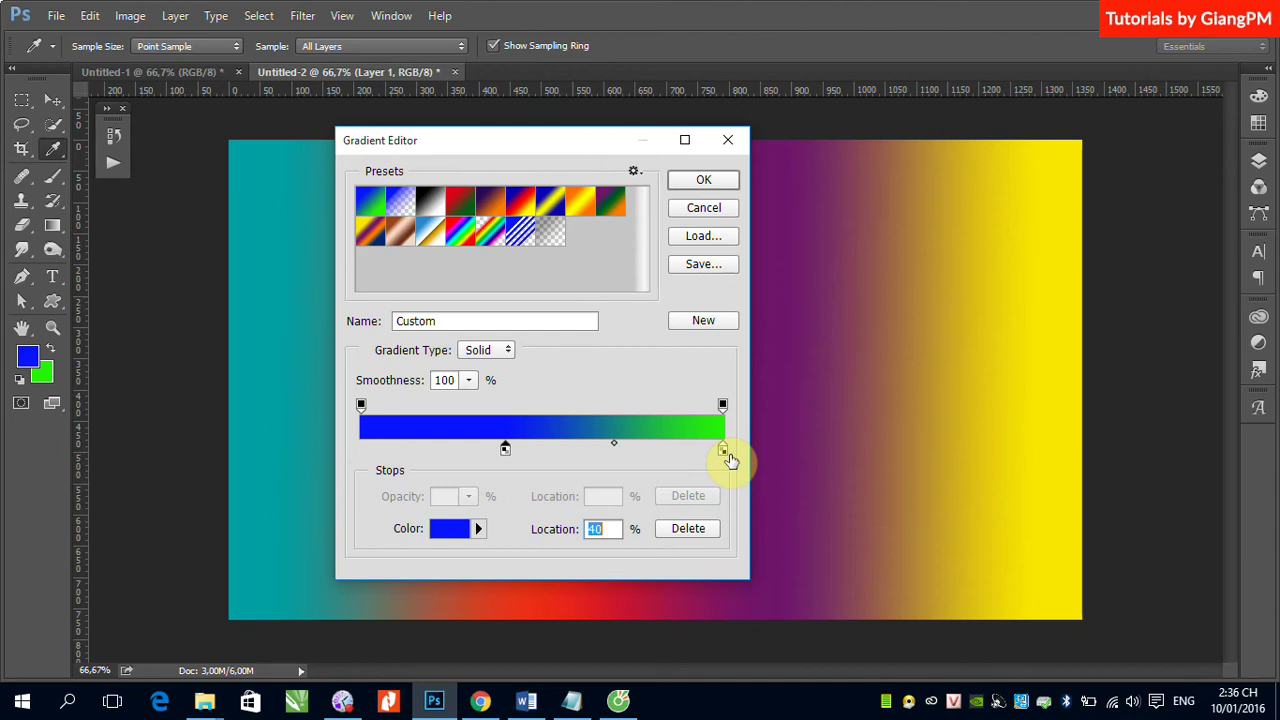
pyautogui.moveTo(731, 461); pyautogui.dragTo(670, 447)
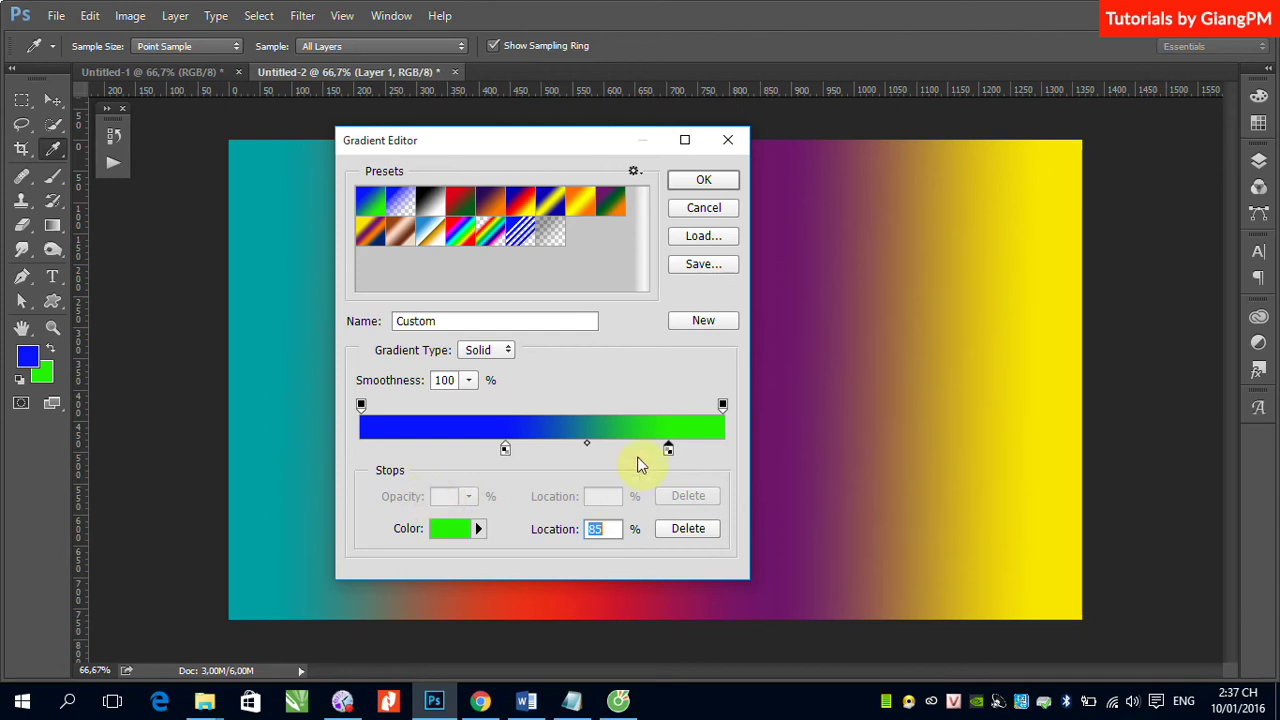
pyautogui.moveTo(668, 450); pyautogui.dragTo(736, 457)
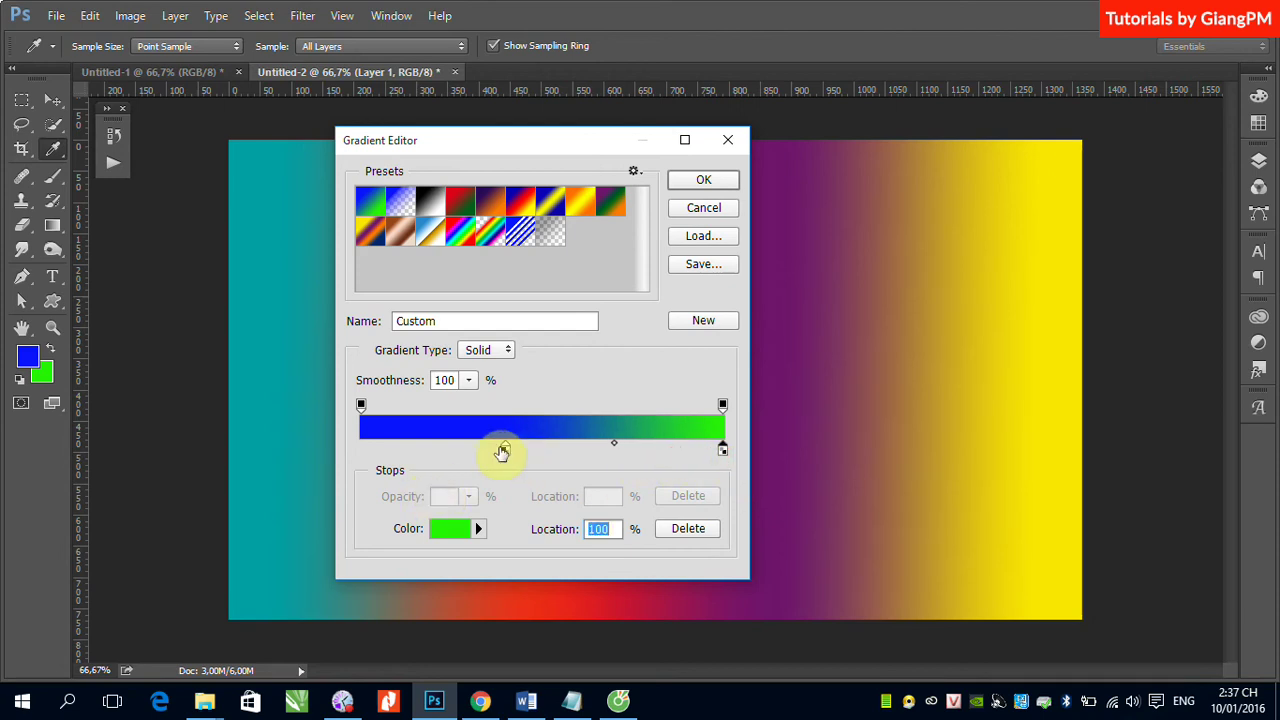
pyautogui.moveTo(505, 450); pyautogui.dragTo(395, 466)
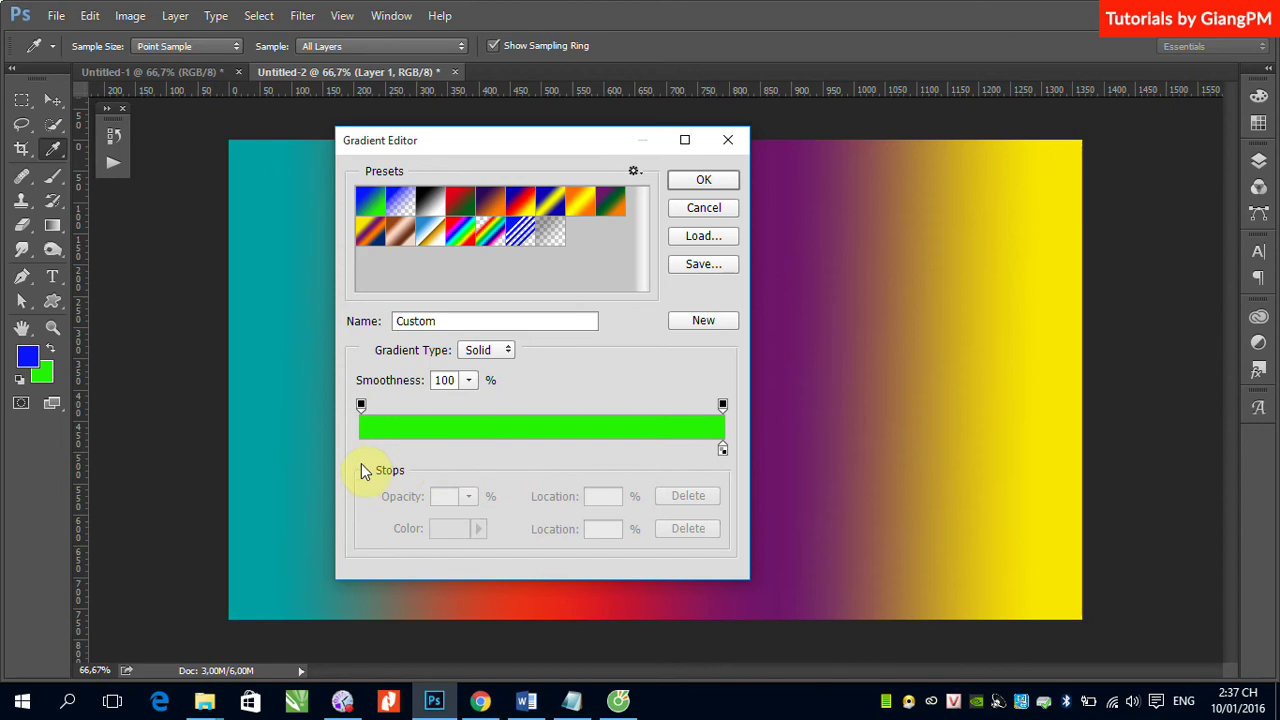
pyautogui.click(362, 452)
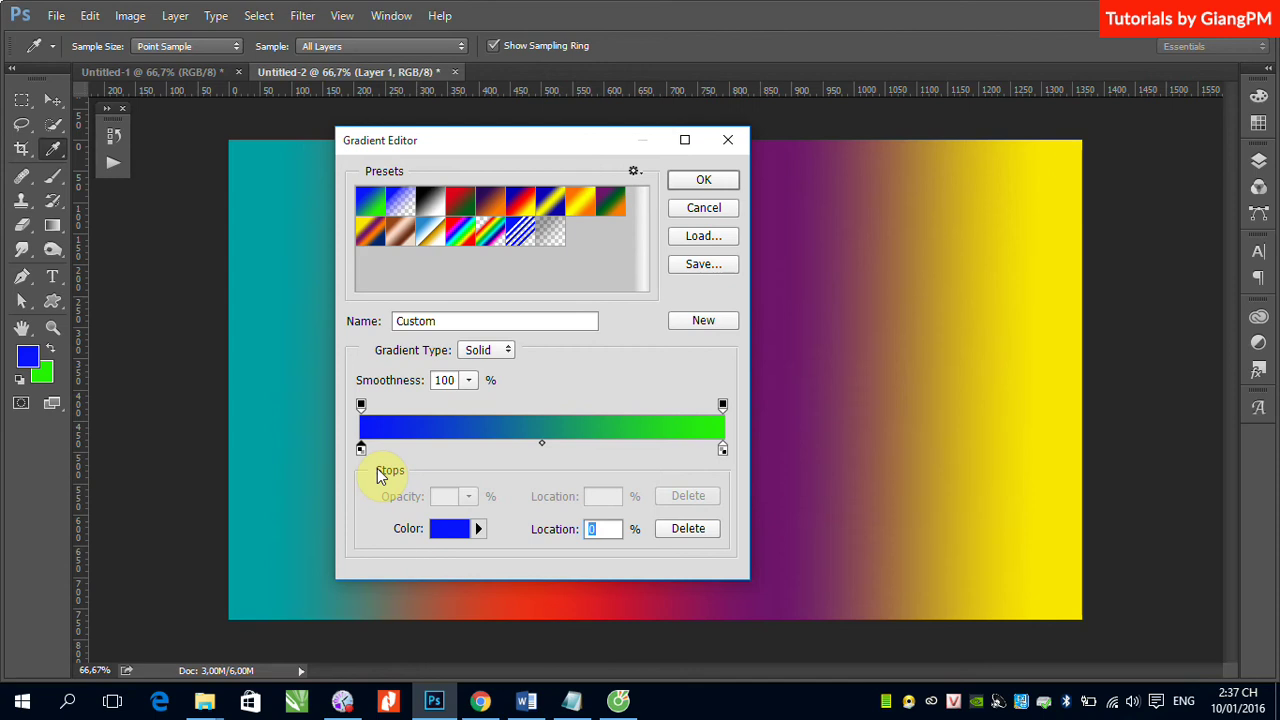
# Step: Add a color stop at about 24% along the gradient and set its color to magenta
pyautogui.click(447, 450)
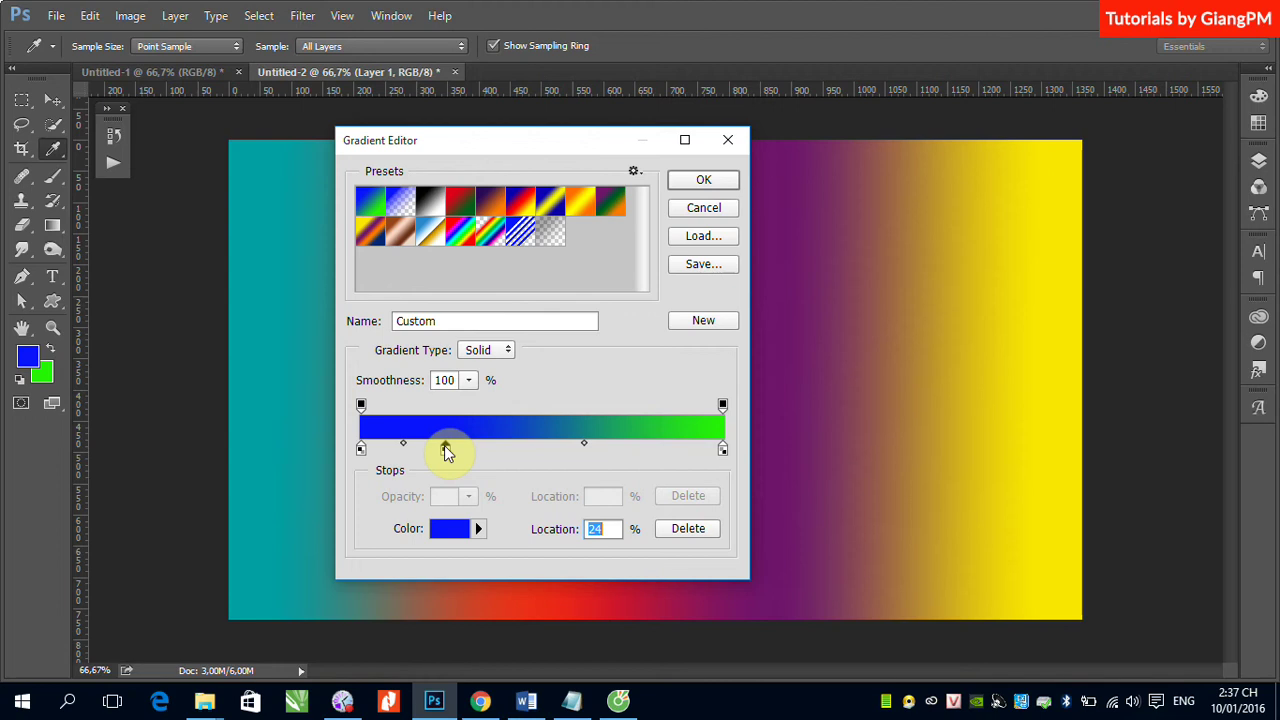
pyautogui.click(450, 532)
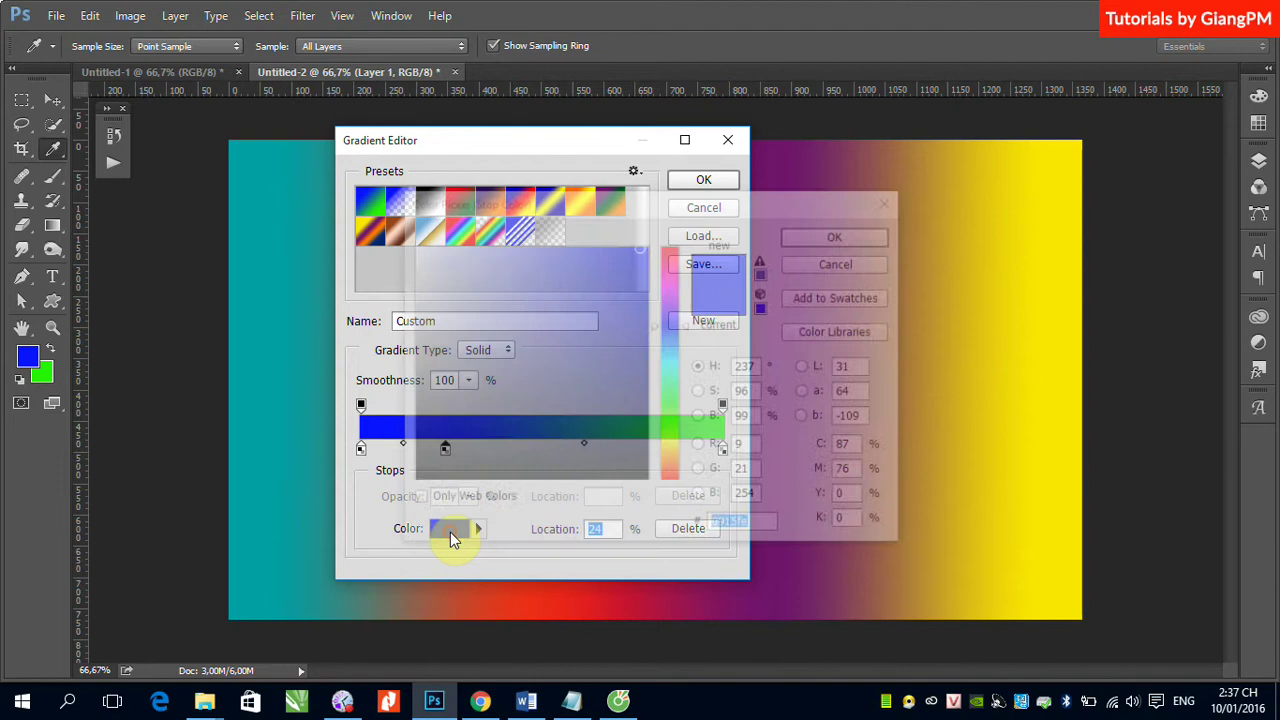
pyautogui.click(672, 278)
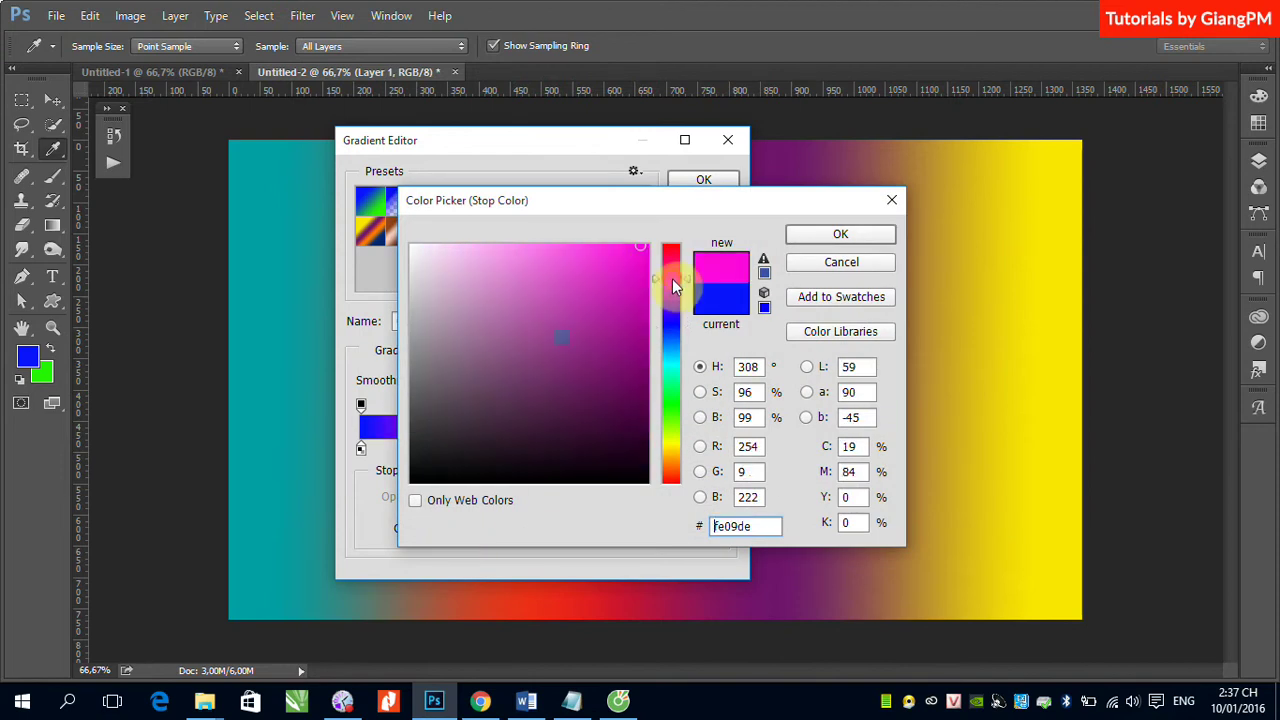
pyautogui.click(641, 251)
pyautogui.click(840, 234)
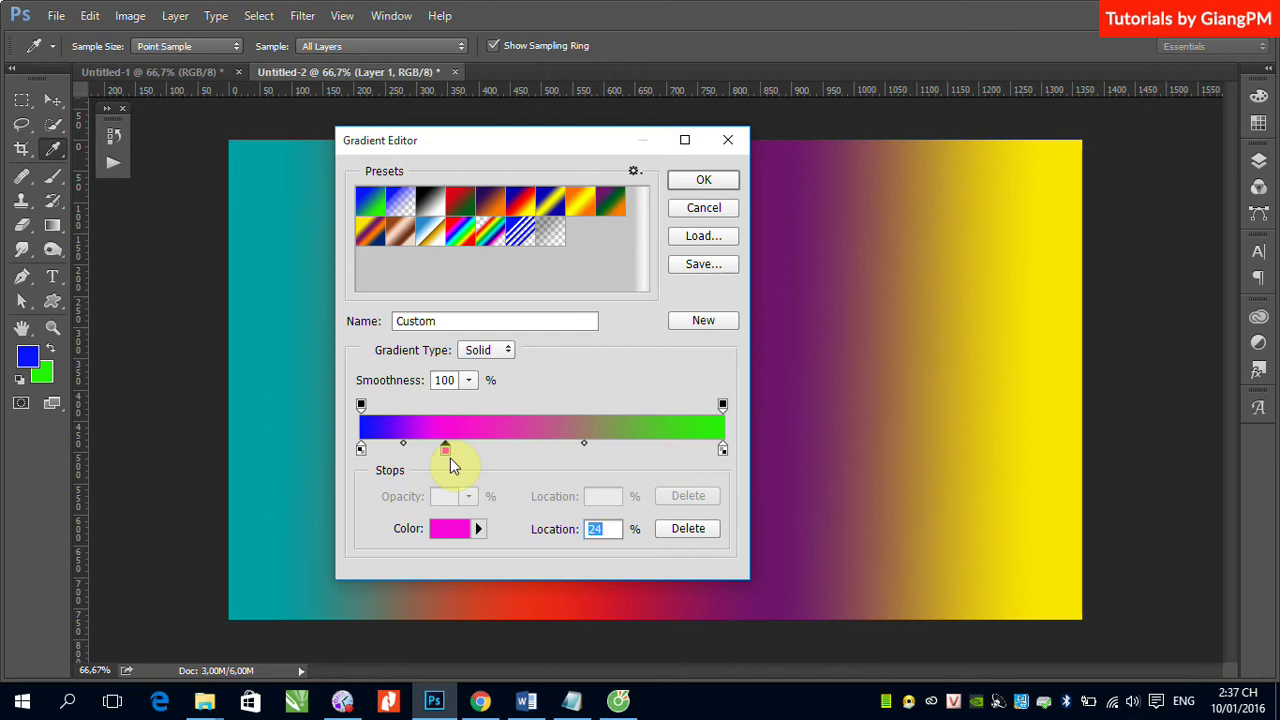
# Step: Add a color stop at about 43% along the gradient and set its color to cyan #09fbfe
pyautogui.click(517, 450)
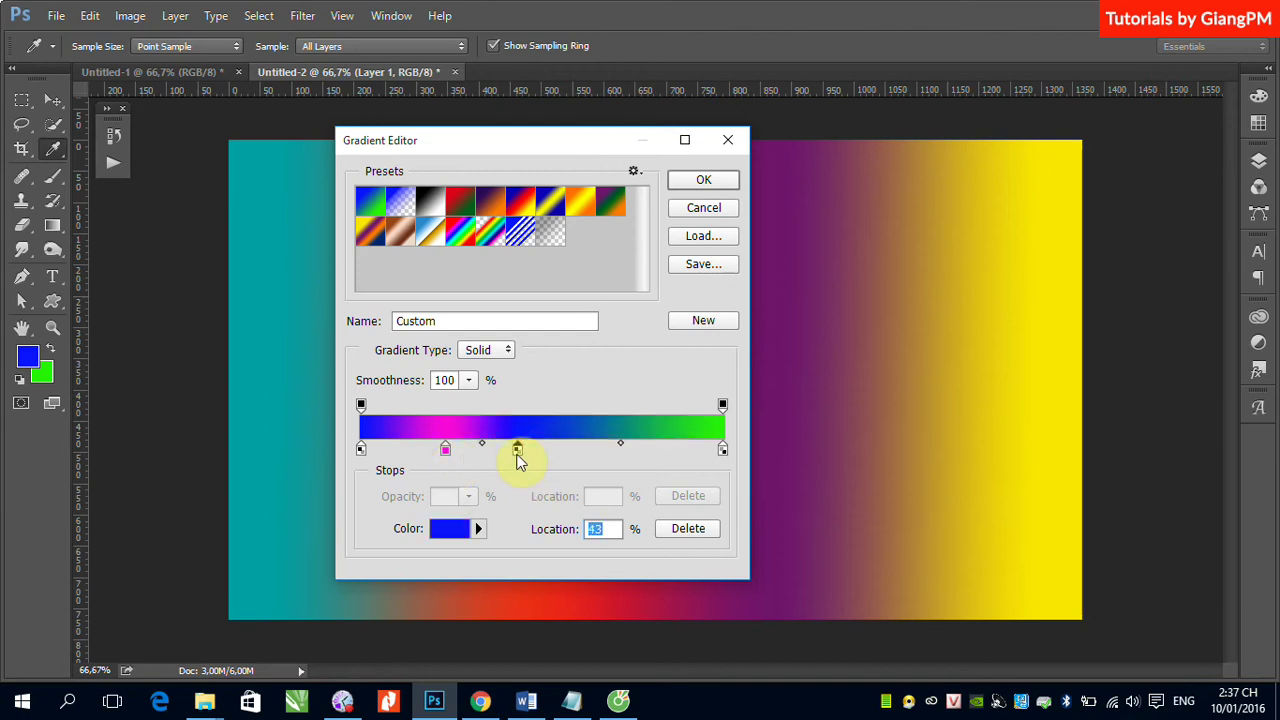
pyautogui.click(449, 528)
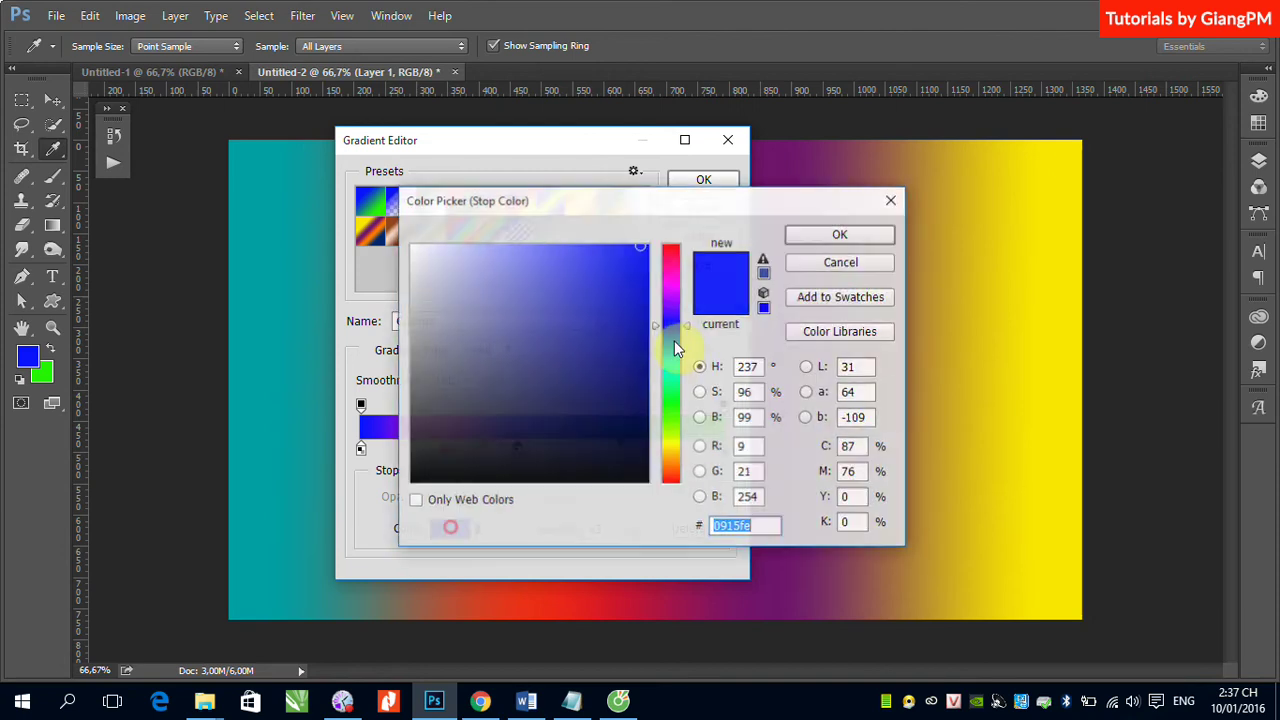
pyautogui.click(670, 364)
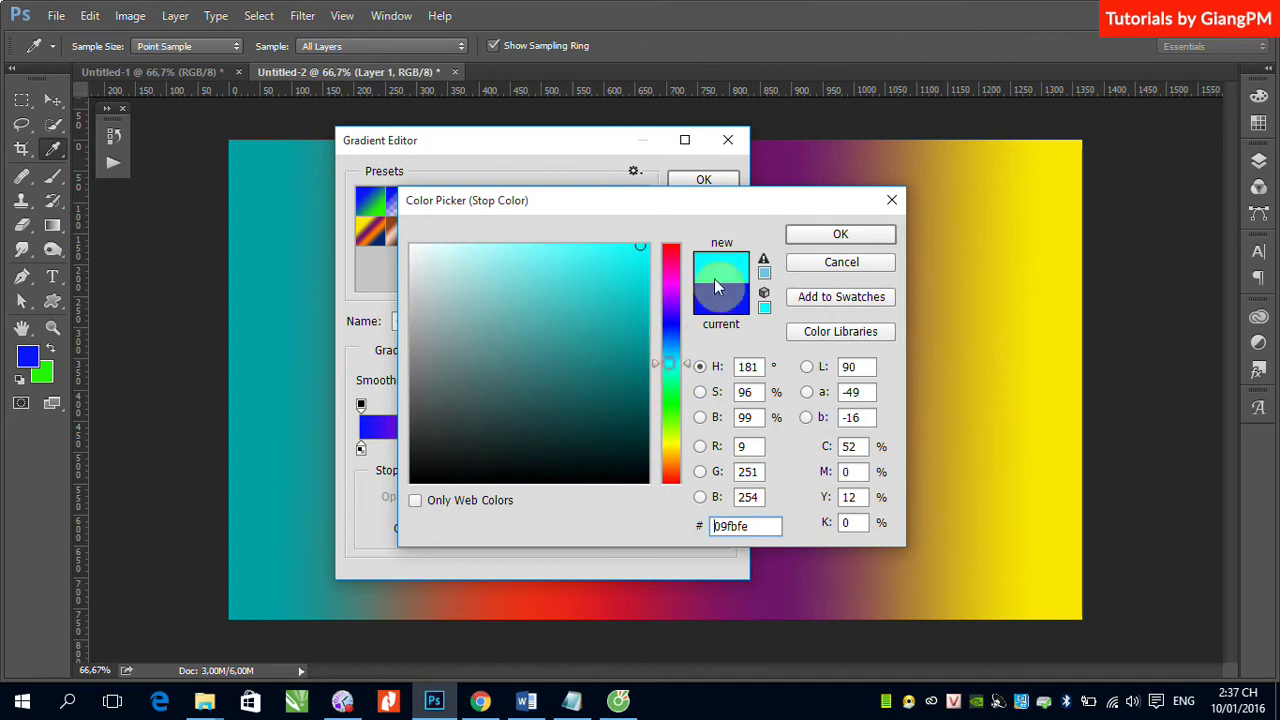
pyautogui.click(838, 234)
# Step: Add a color stop at 62% along the gradient, set its color to yellow, and remove the stop again
pyautogui.click(585, 447)
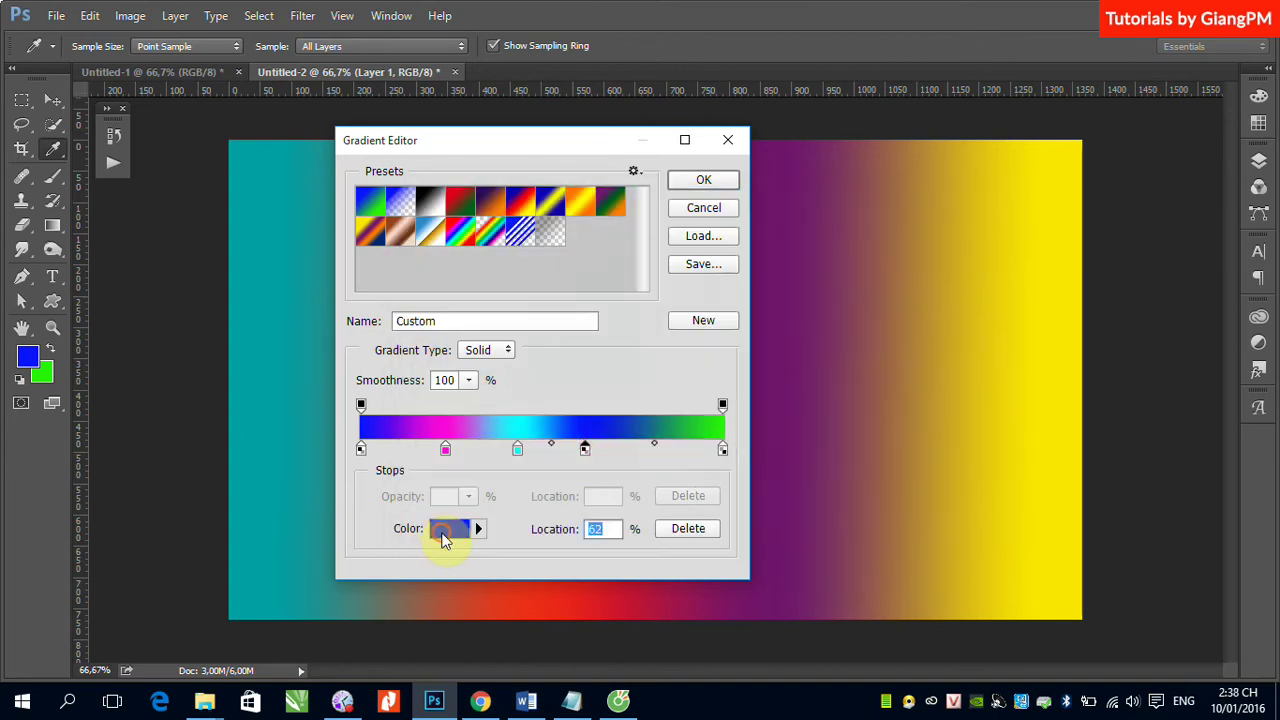
pyautogui.click(447, 530)
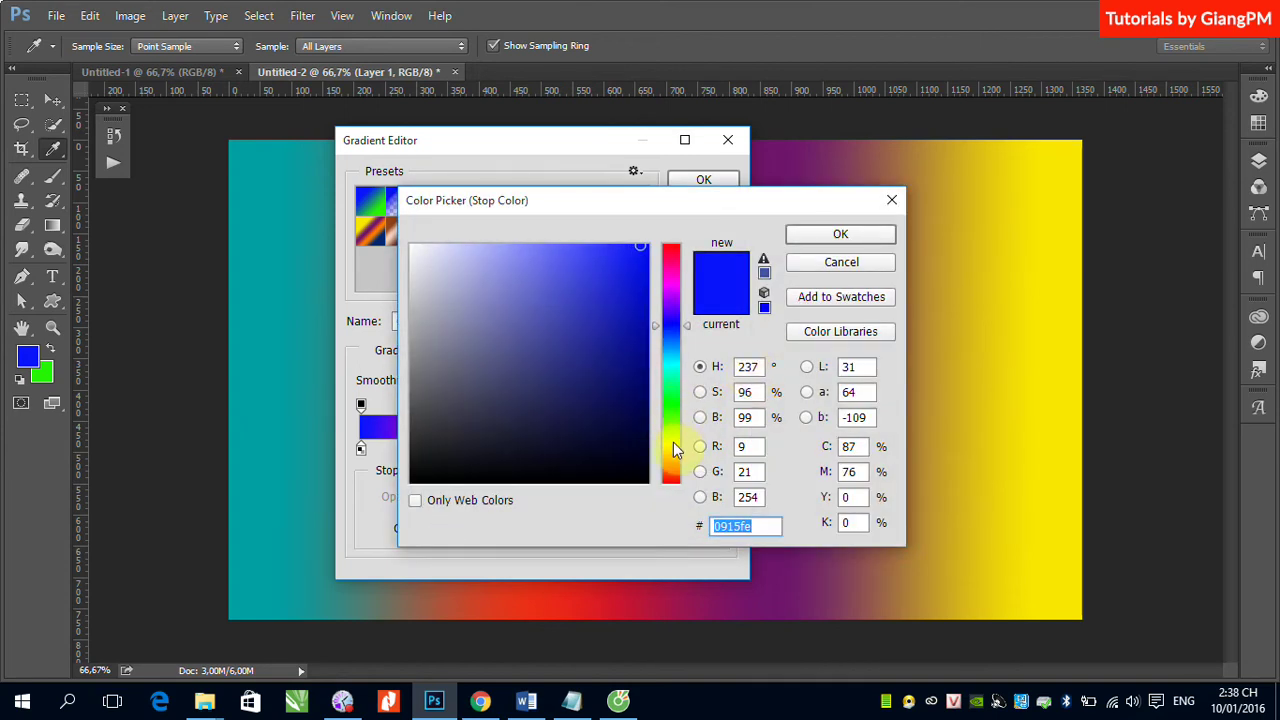
pyautogui.click(672, 443)
pyautogui.click(840, 234)
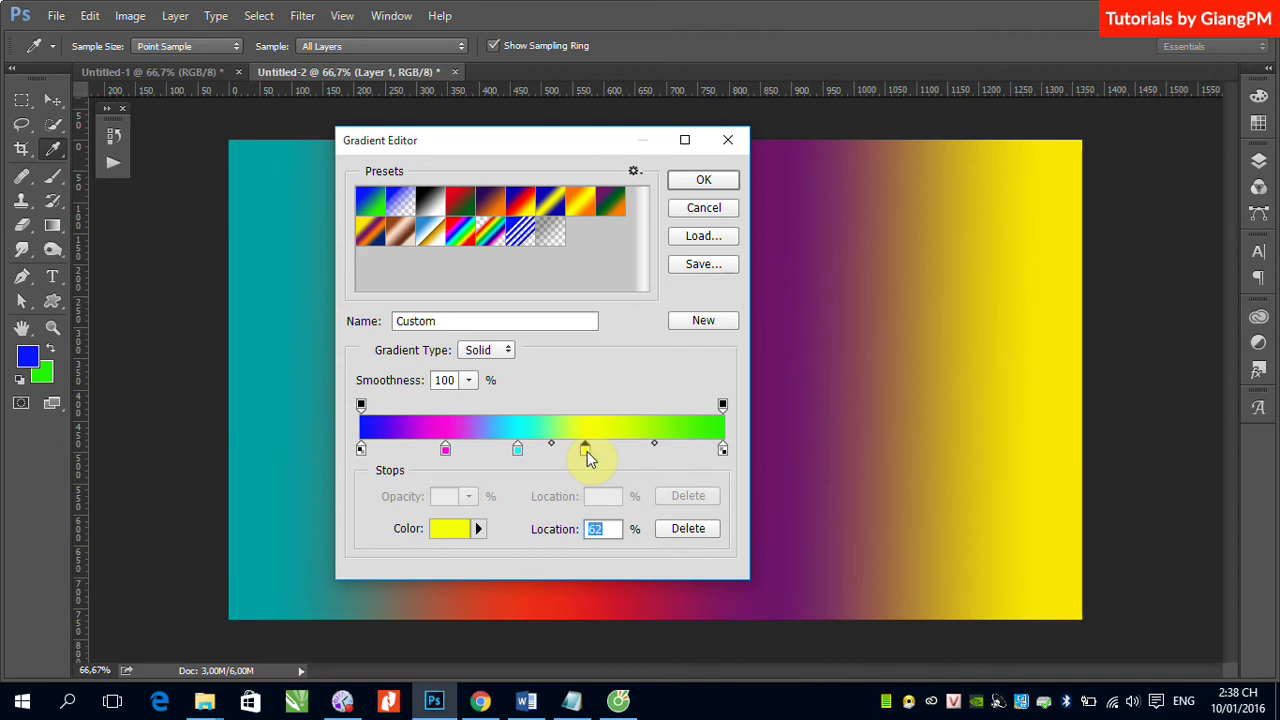
pyautogui.moveTo(586, 452); pyautogui.dragTo(591, 486)
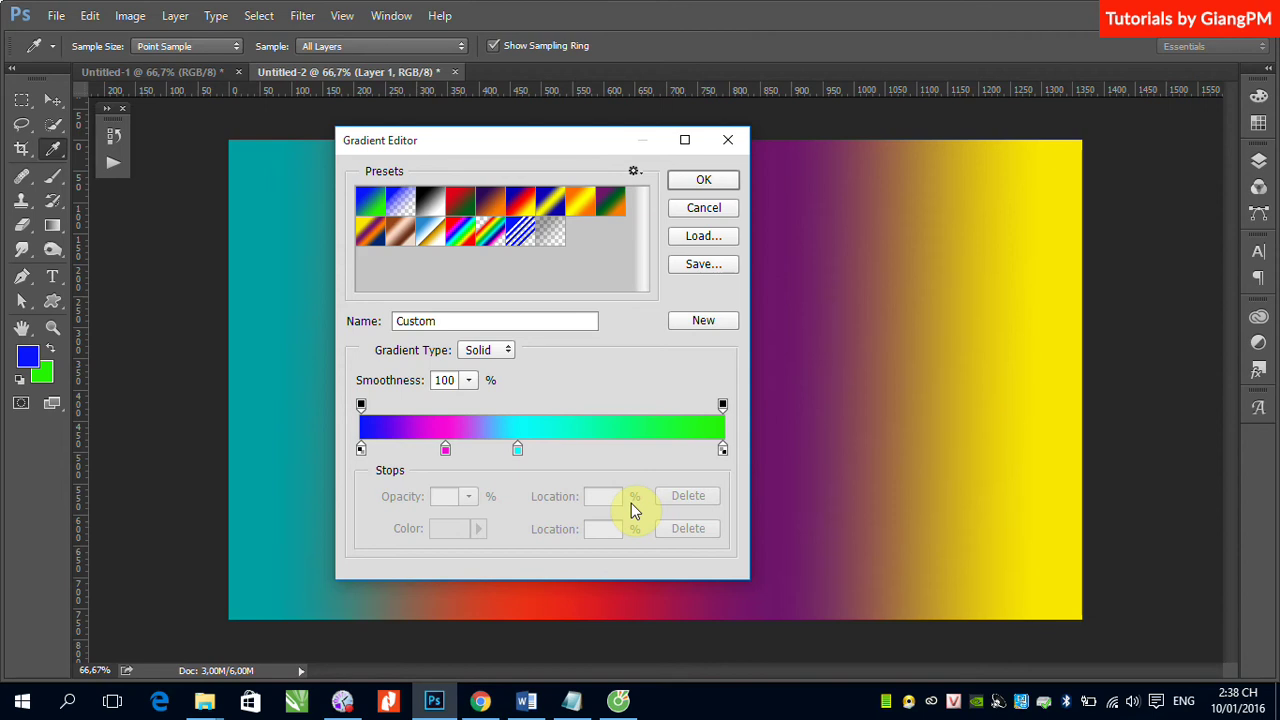
# Step: Move the cyan stop to 67% and the magenta stop to 32%, and draw the linear gradient horizontally across the whole canvas
pyautogui.moveTo(517, 451); pyautogui.dragTo(606, 452)
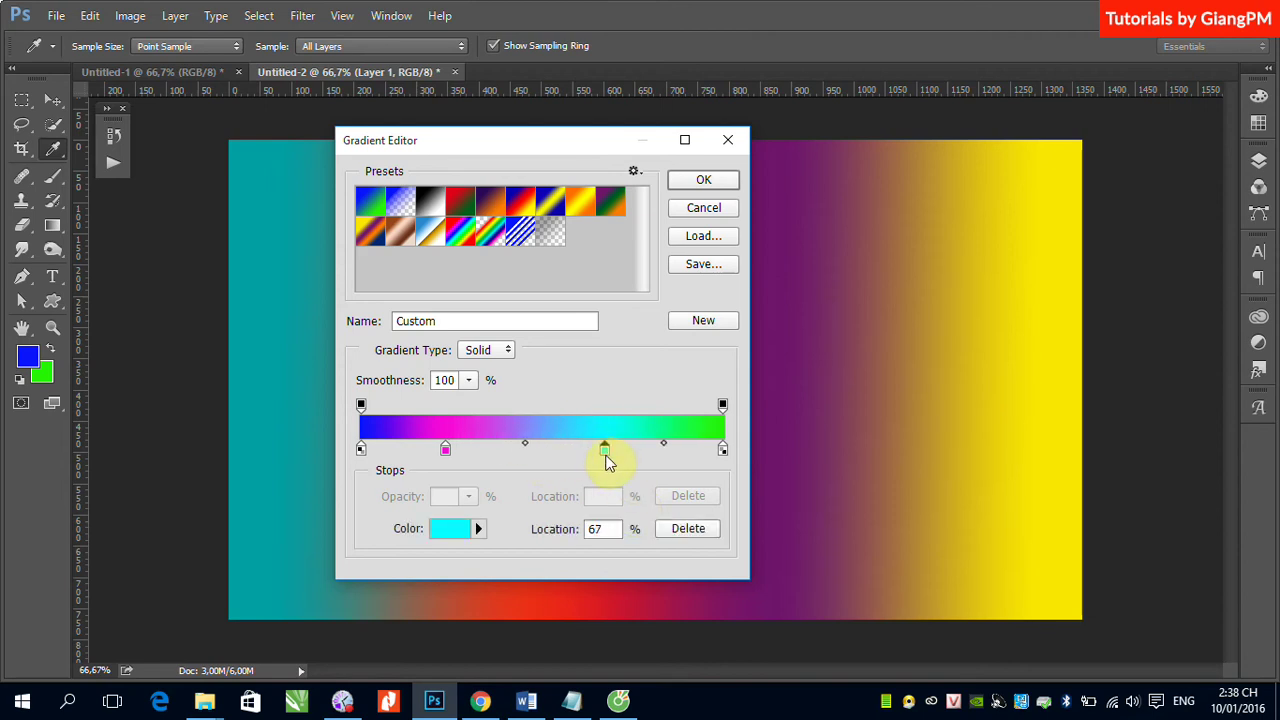
pyautogui.click(447, 451)
pyautogui.moveTo(457, 458); pyautogui.dragTo(477, 449)
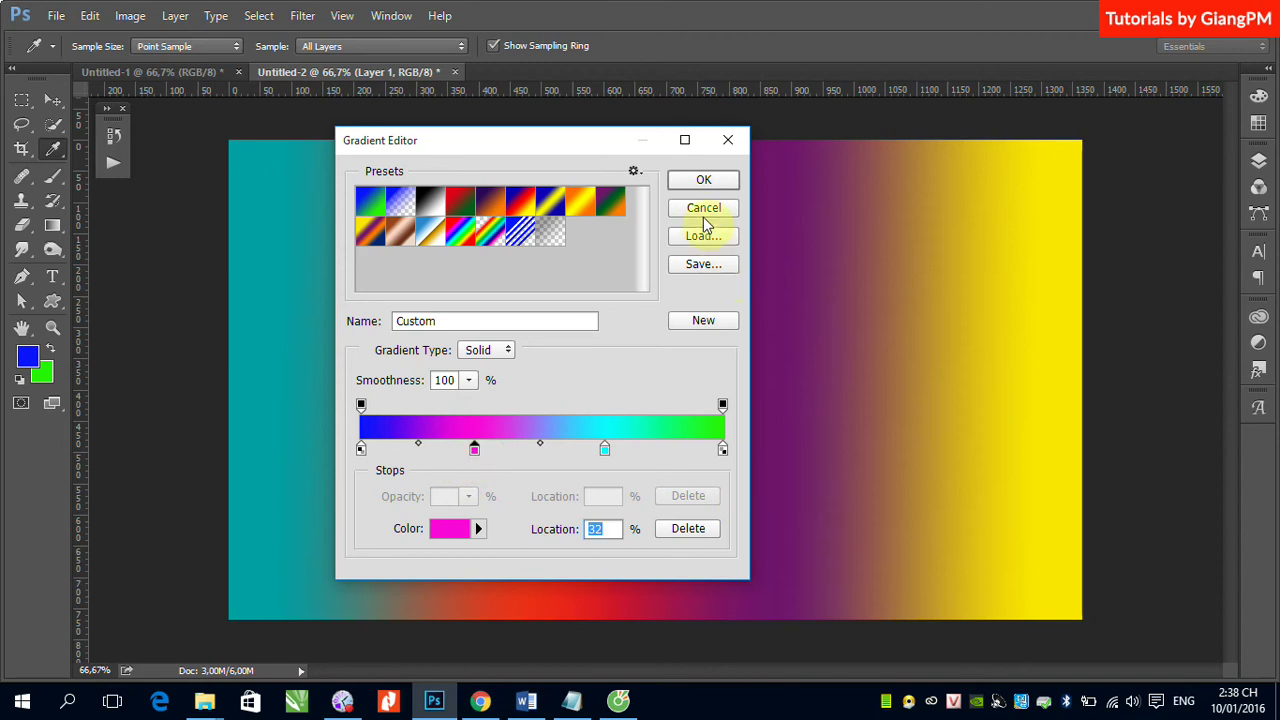
pyautogui.click(703, 180)
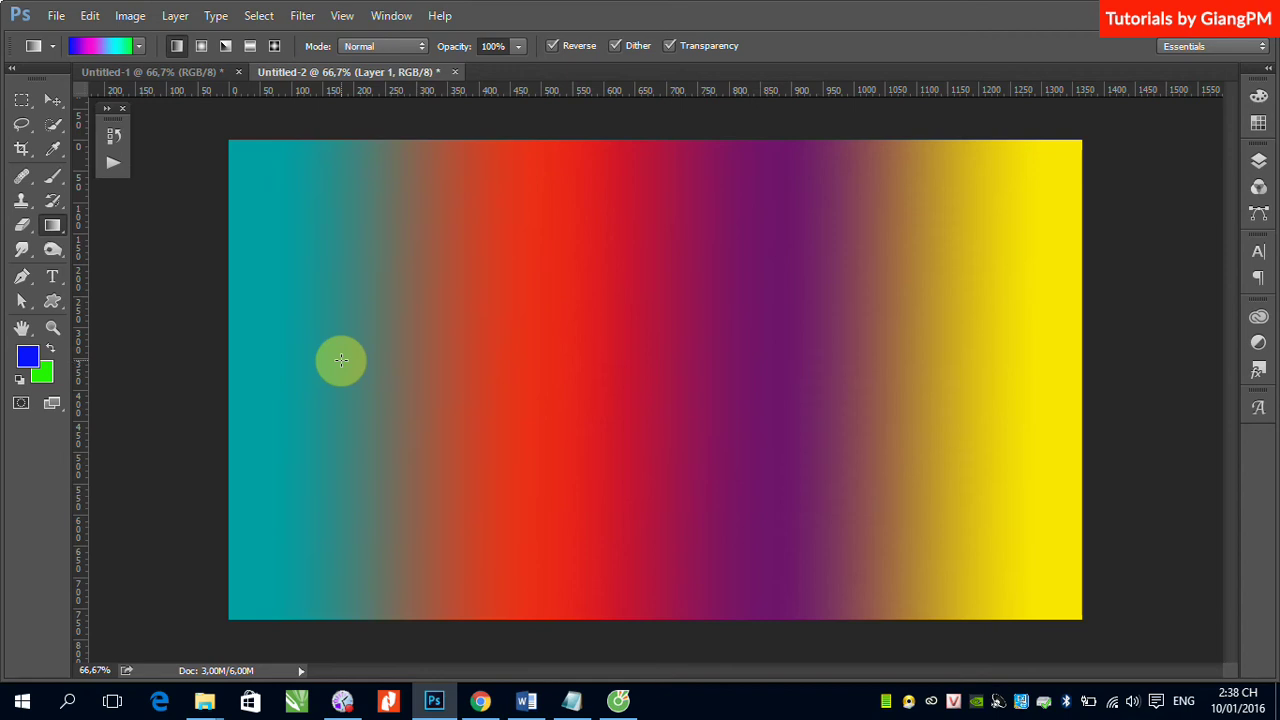
pyautogui.moveTo(229, 374); pyautogui.dragTo(1088, 367)
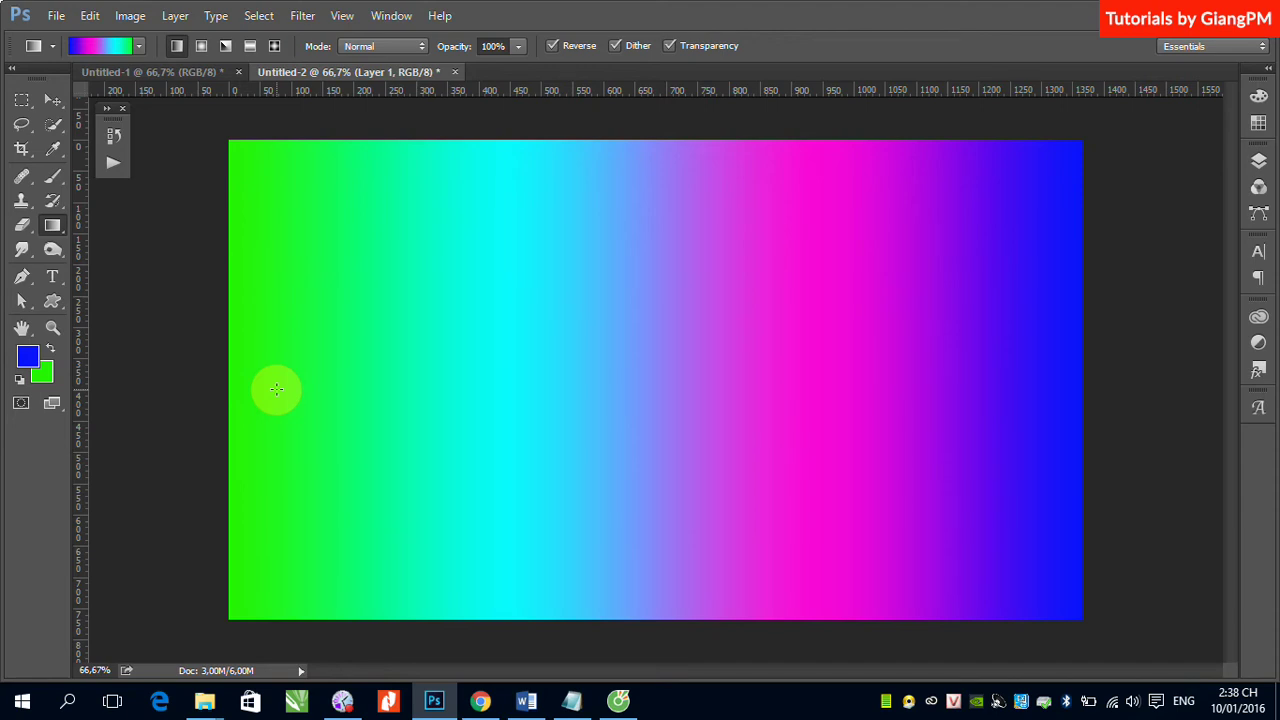
# Step: Edit the custom gradient and try 50% opacity for the opacity stop at the green end
pyautogui.click(99, 45)
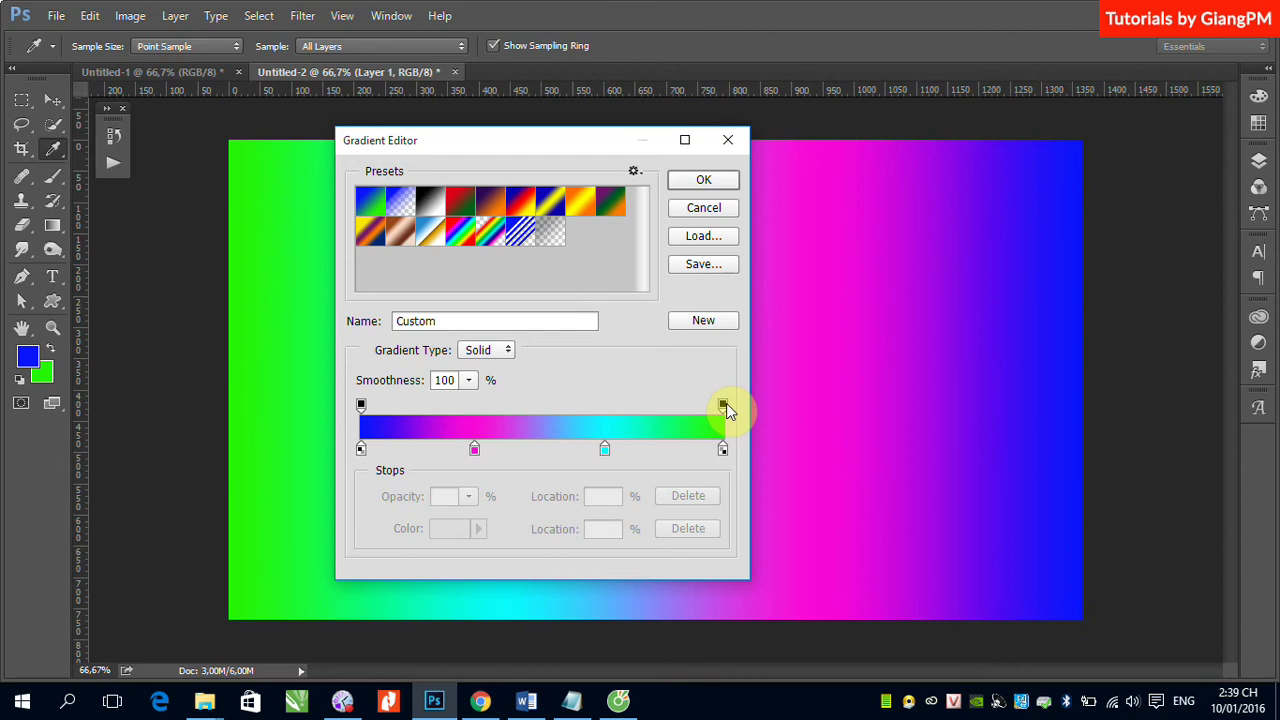
pyautogui.click(362, 404)
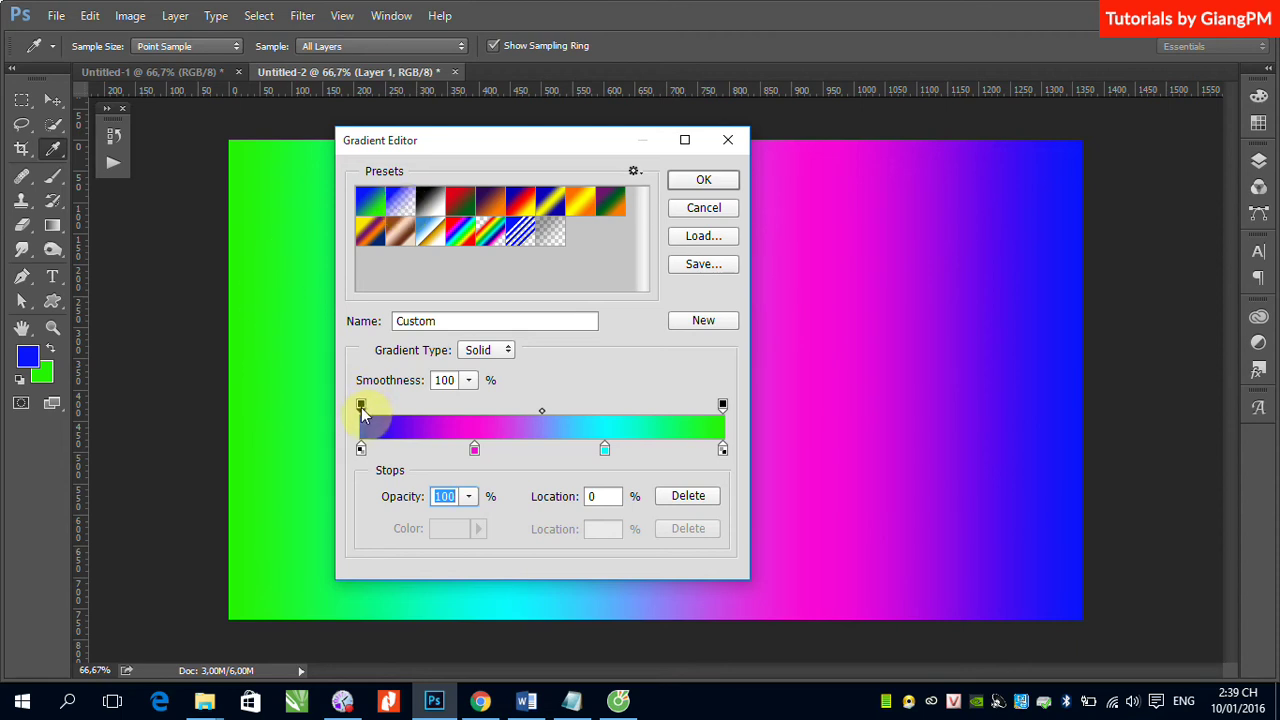
pyautogui.click(723, 407)
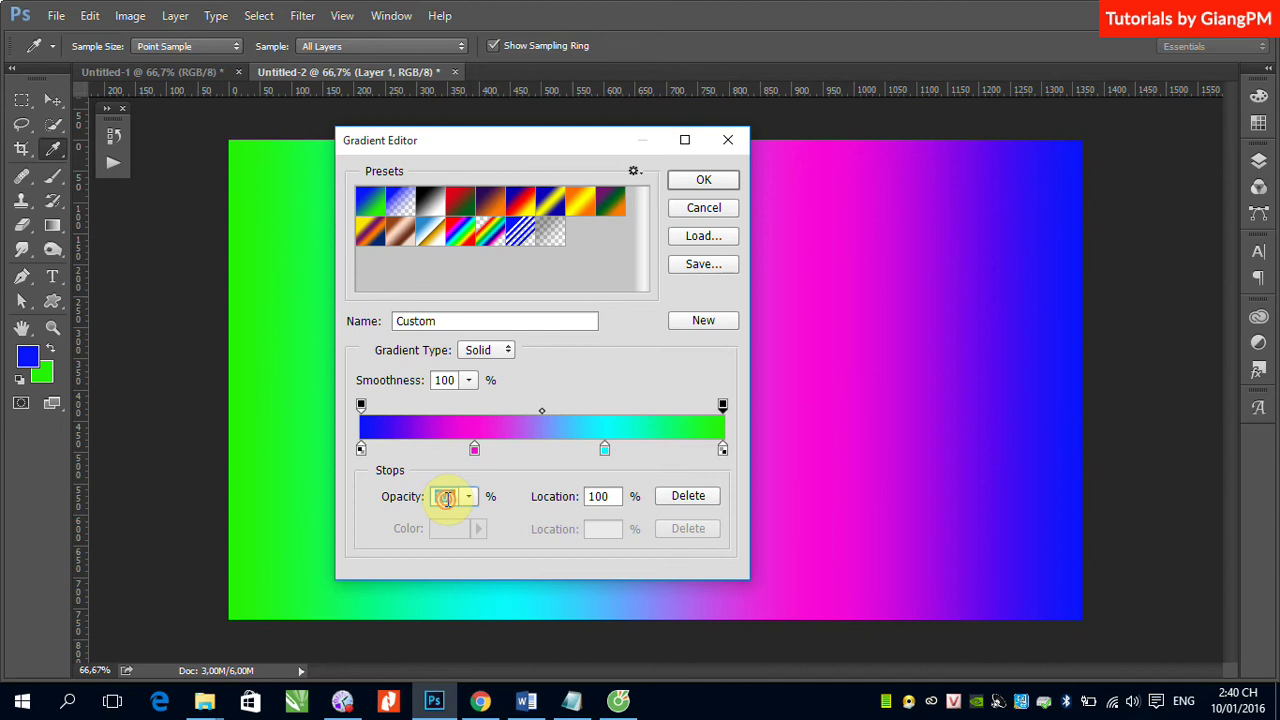
pyautogui.write('50')
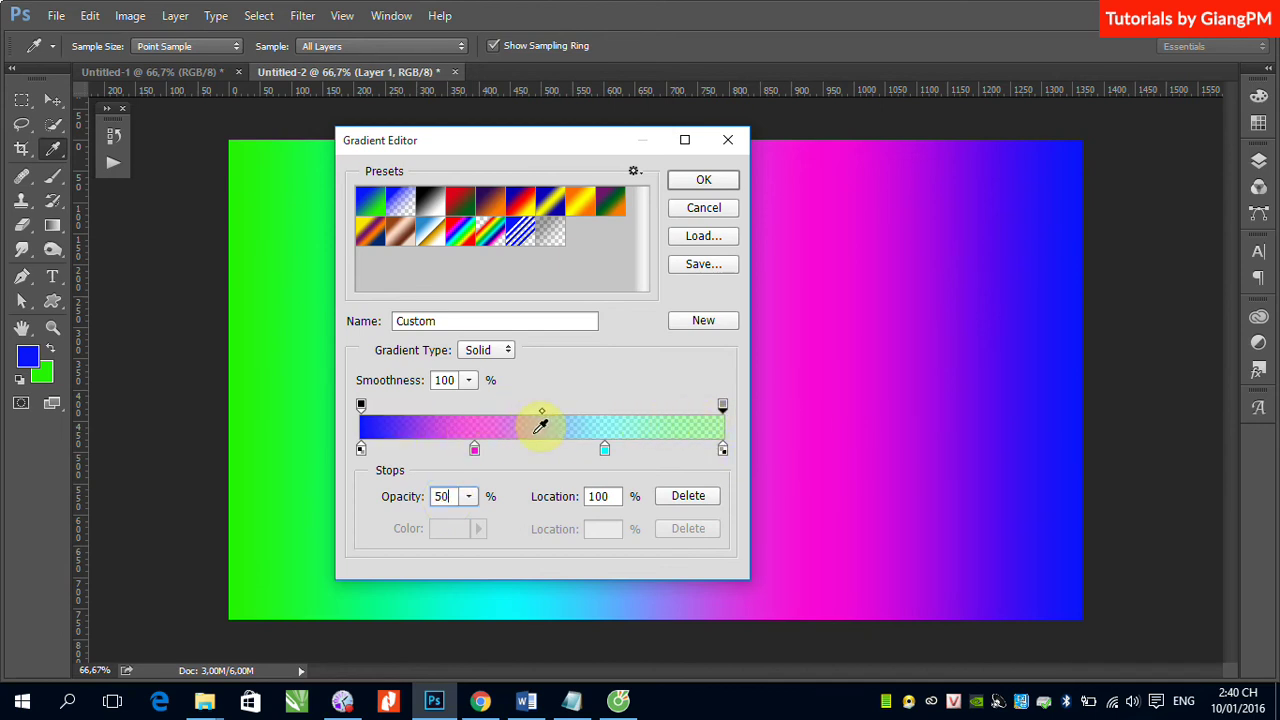
# Step: Try the blue end's opacity stop at 81%, add and remove an extra opacity stop, and close the gradient editing
pyautogui.moveTo(362, 406); pyautogui.dragTo(654, 410)
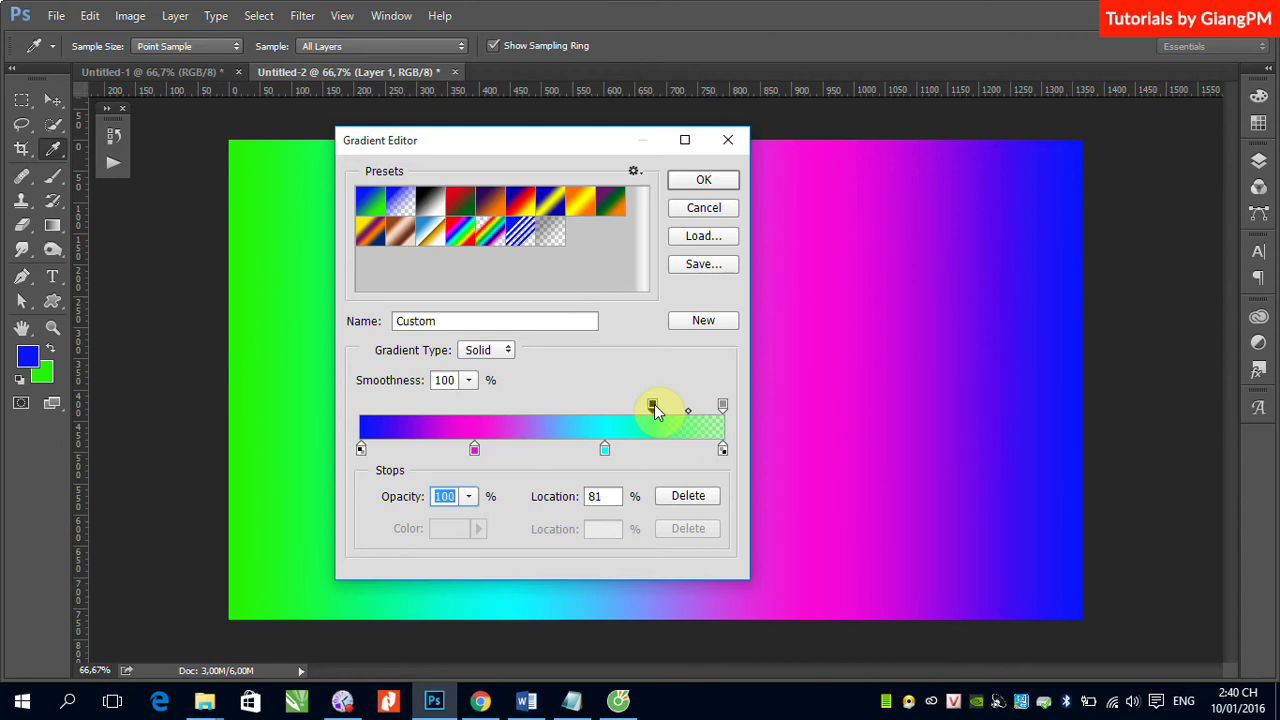
pyautogui.click(533, 406)
pyautogui.moveTo(531, 410); pyautogui.dragTo(530, 386)
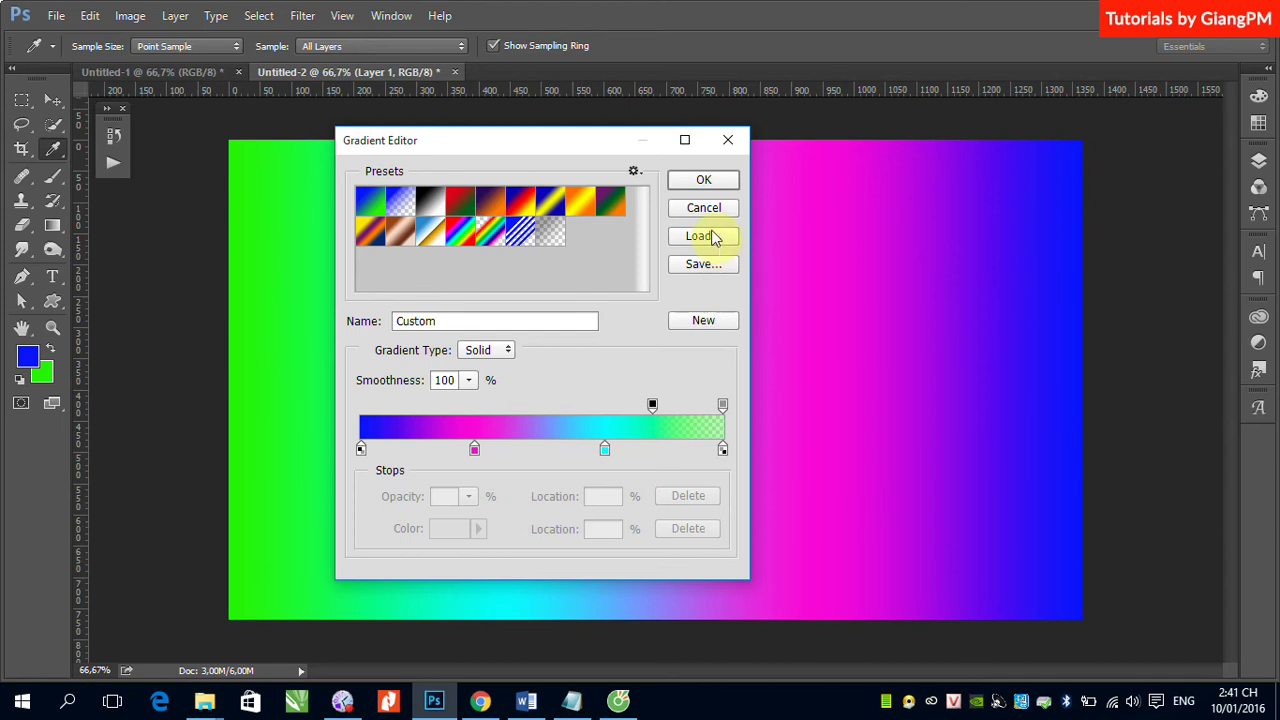
pyautogui.click(703, 180)
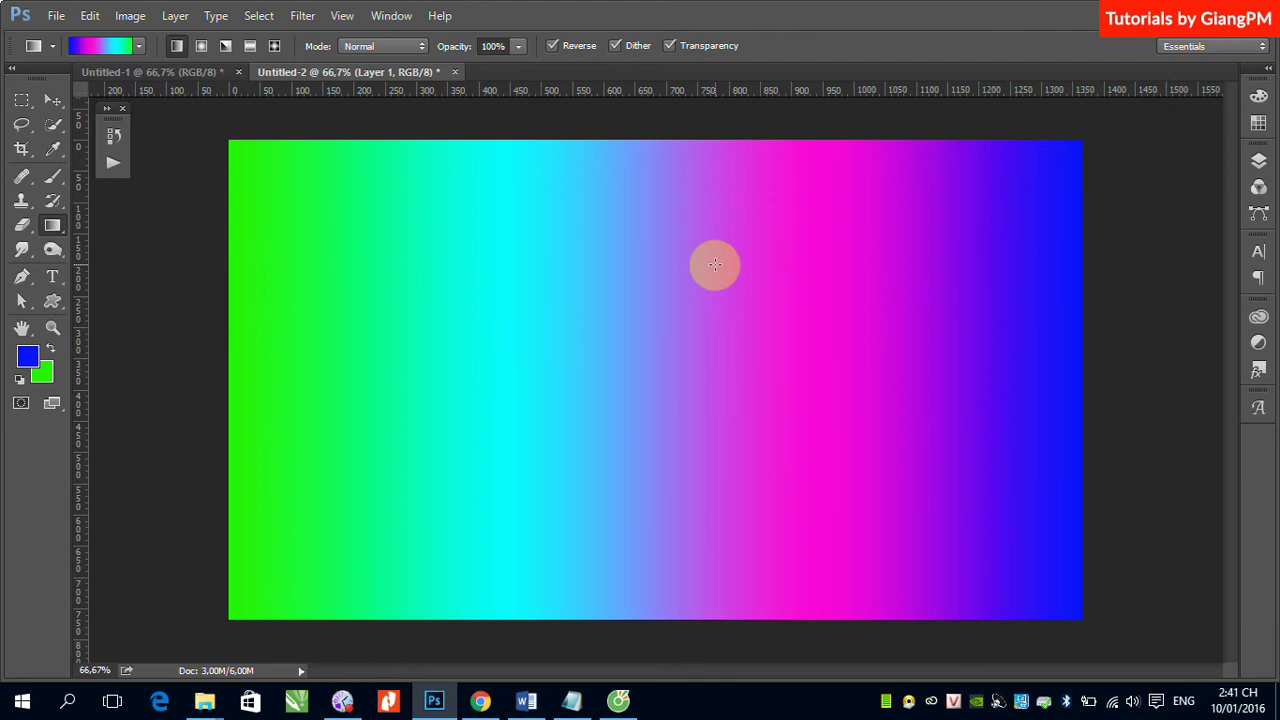
pyautogui.click(53, 101)
pyautogui.click(56, 16)
pyautogui.click(90, 54)
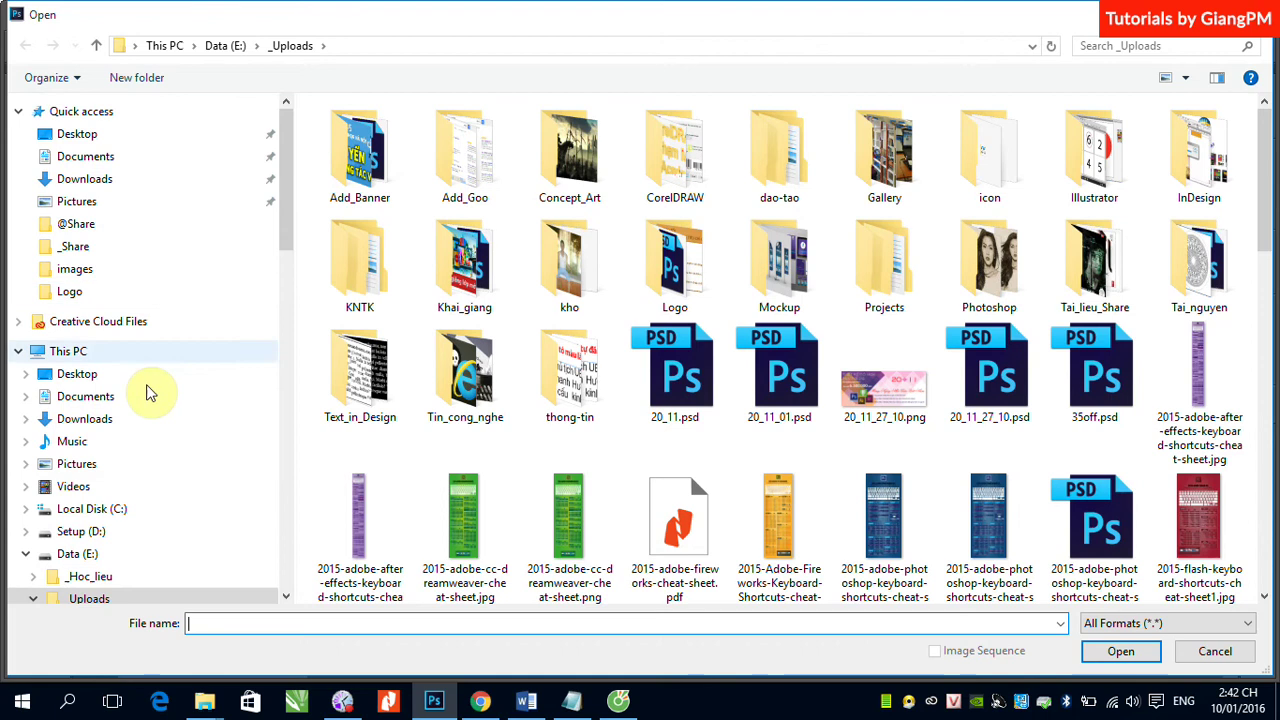
pyautogui.click(80, 530)
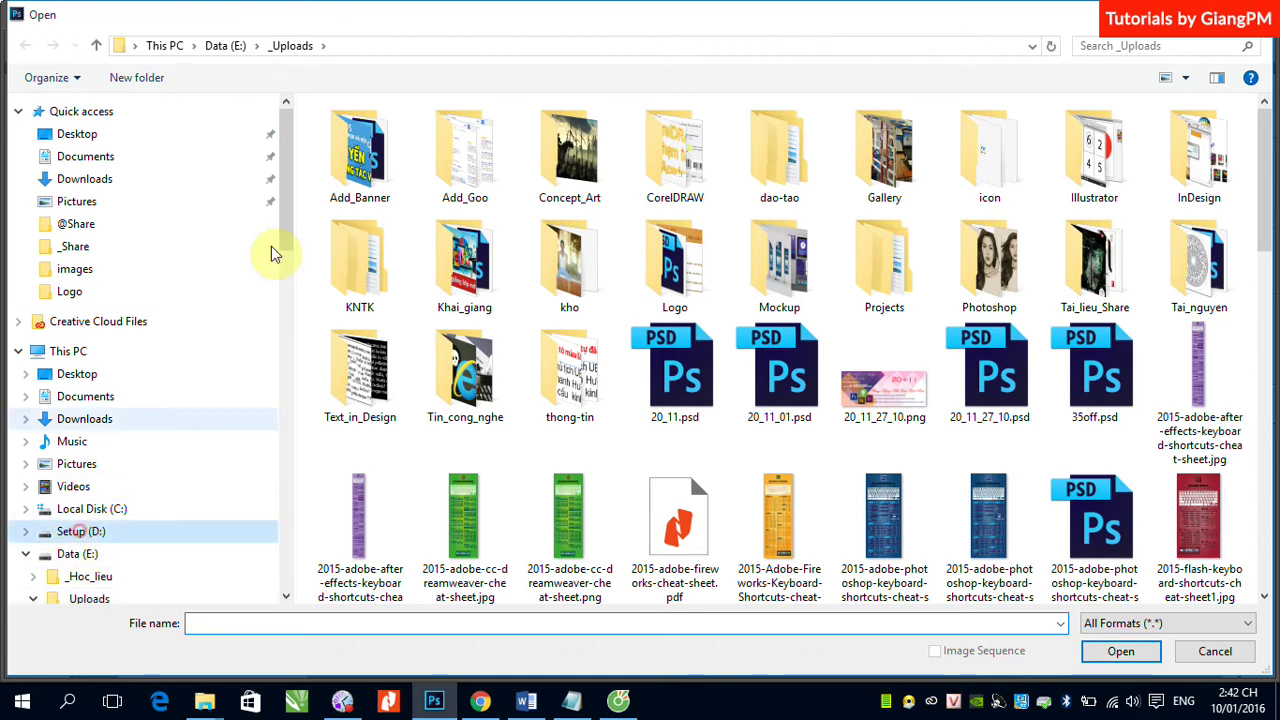
pyautogui.doubleClick(367, 153)
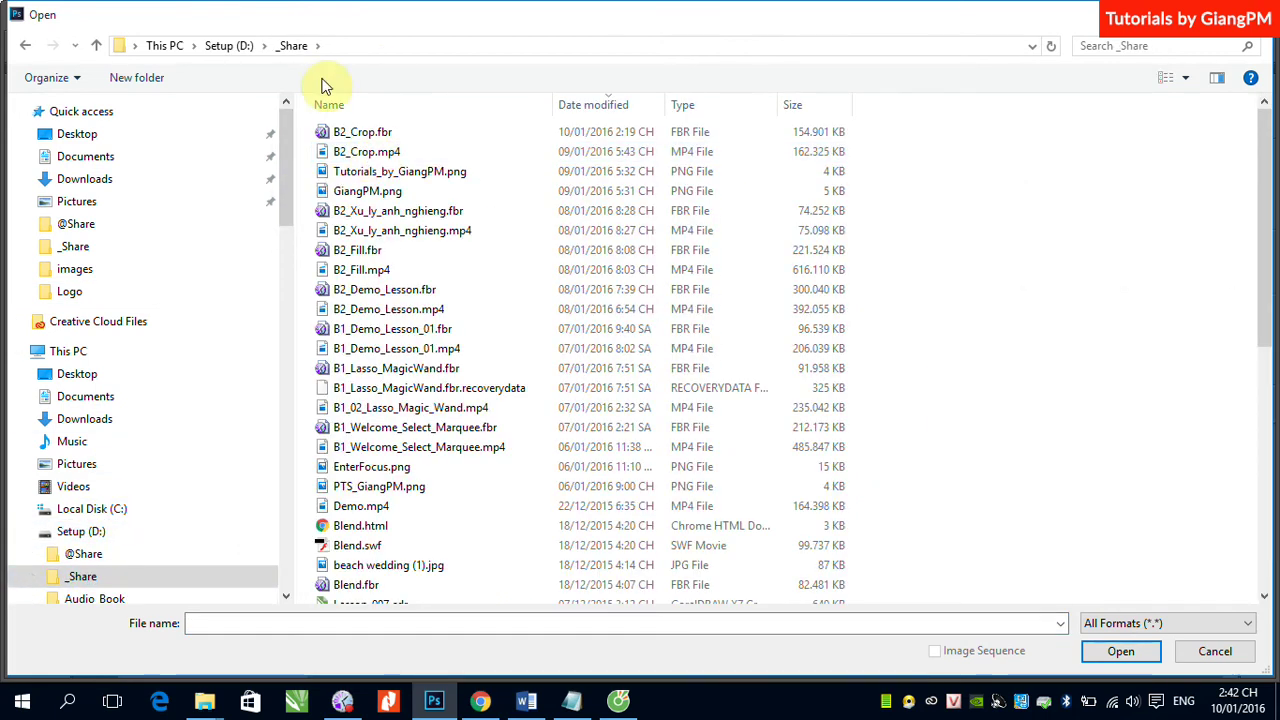
pyautogui.click(1189, 83)
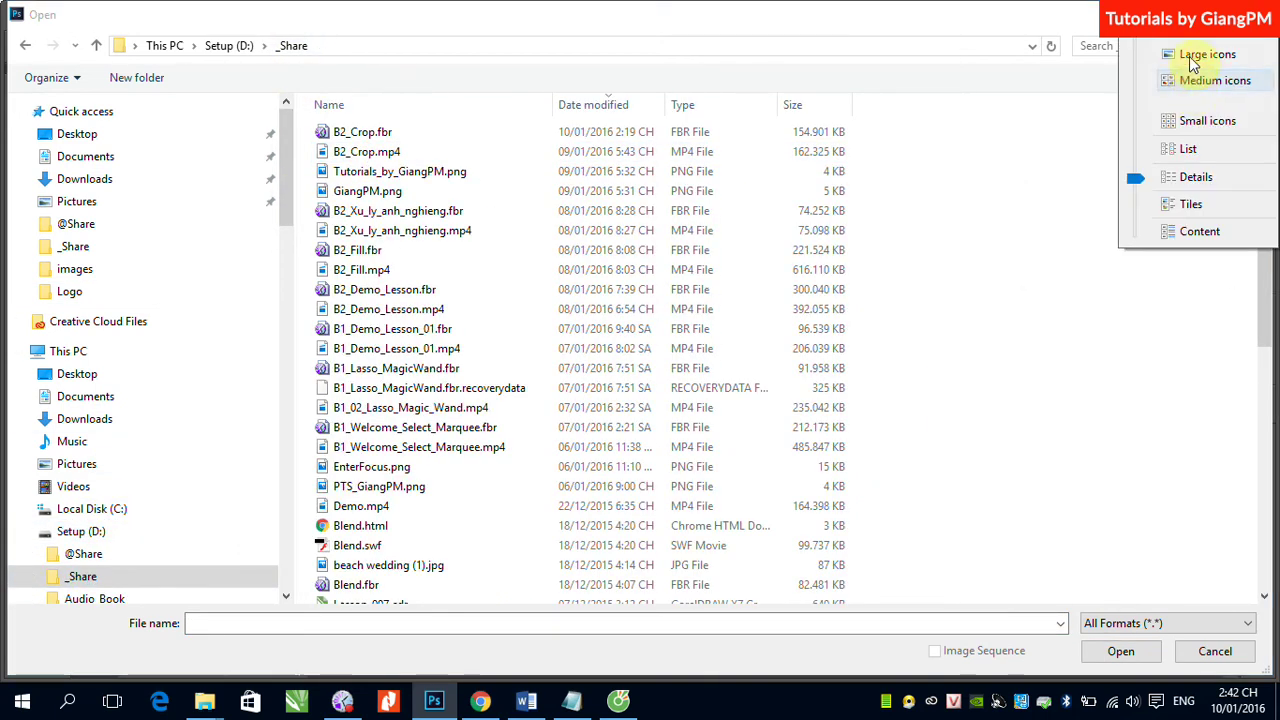
pyautogui.click(1243, 54)
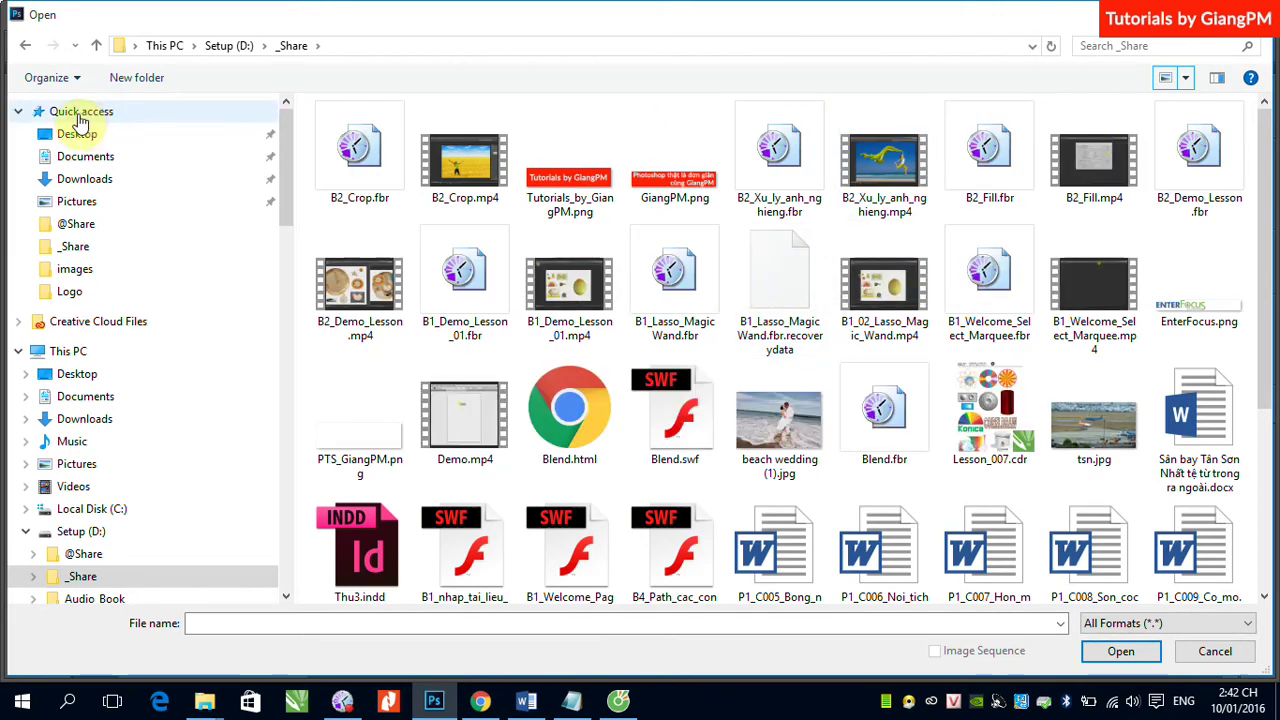
pyautogui.click(247, 52)
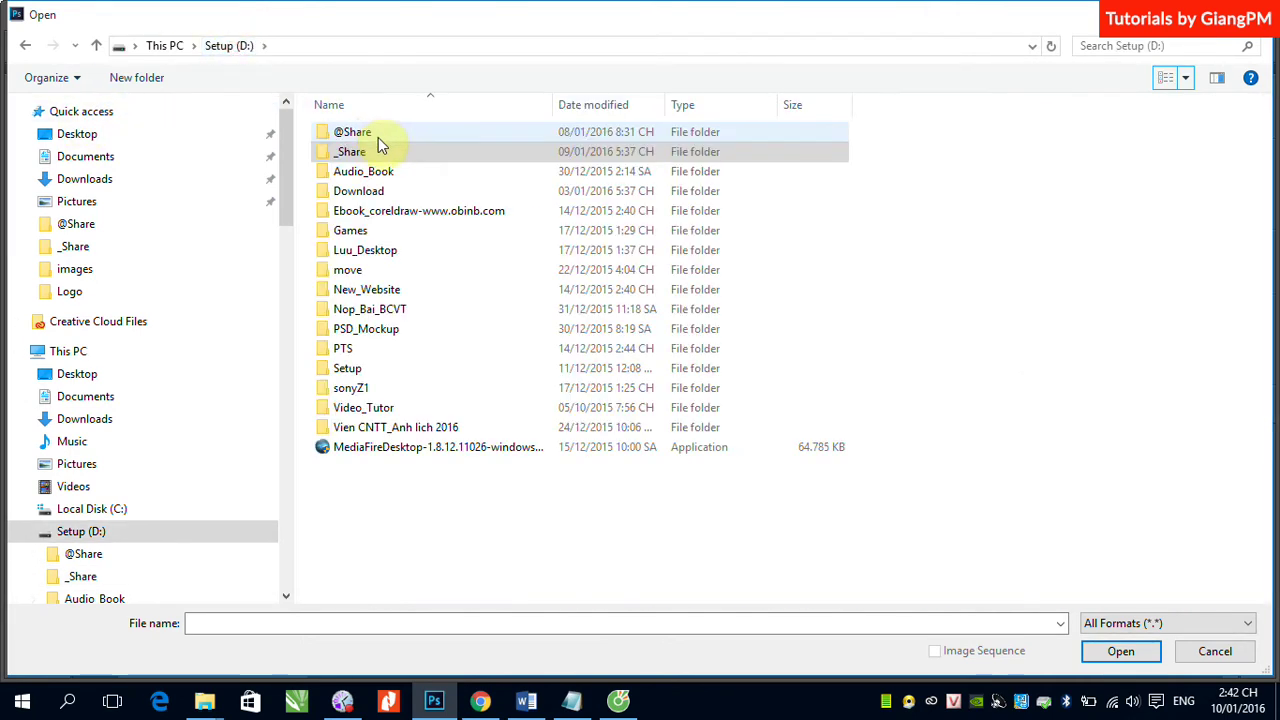
pyautogui.doubleClick(365, 132)
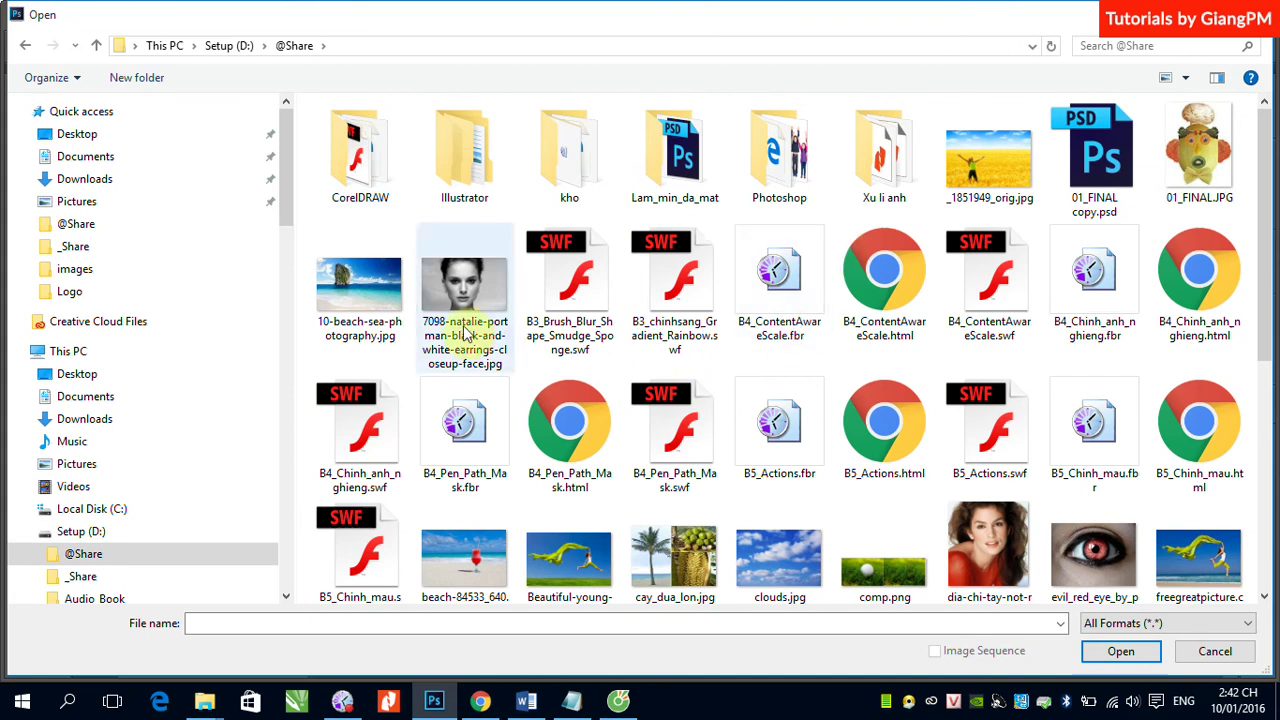
pyautogui.scroll(-3, 558, 389)
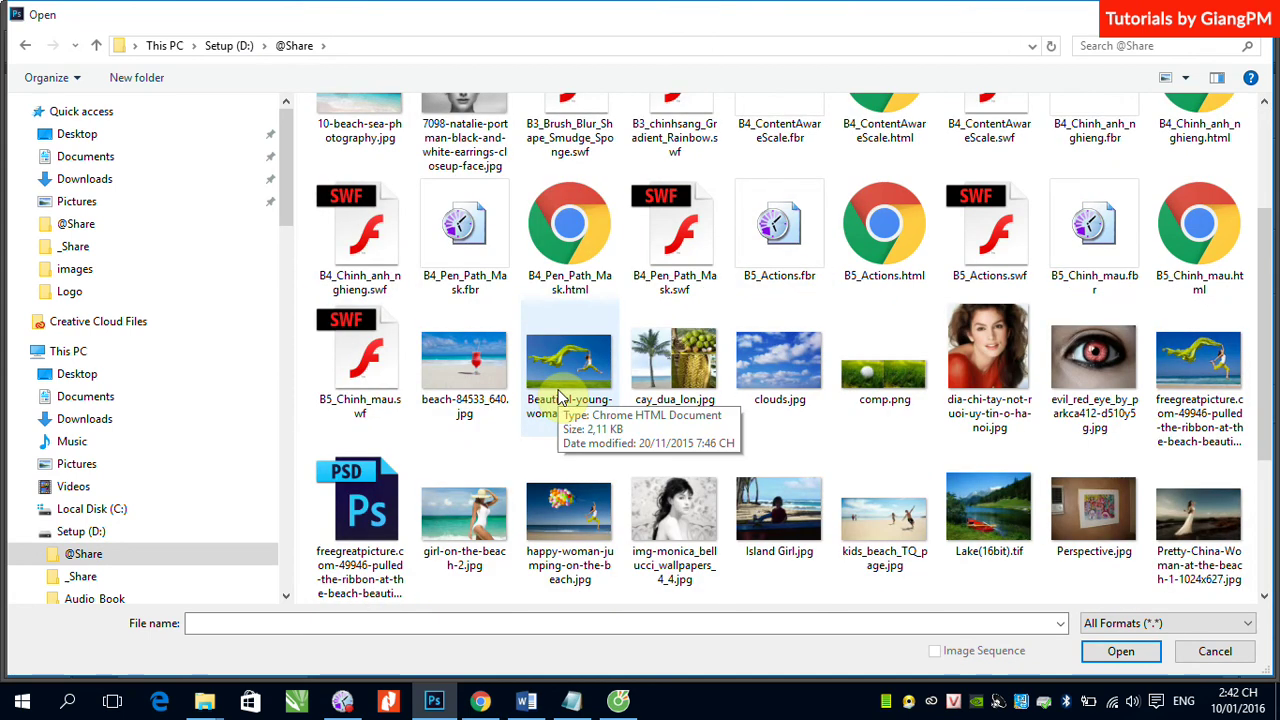
pyautogui.scroll(-3, 556, 391)
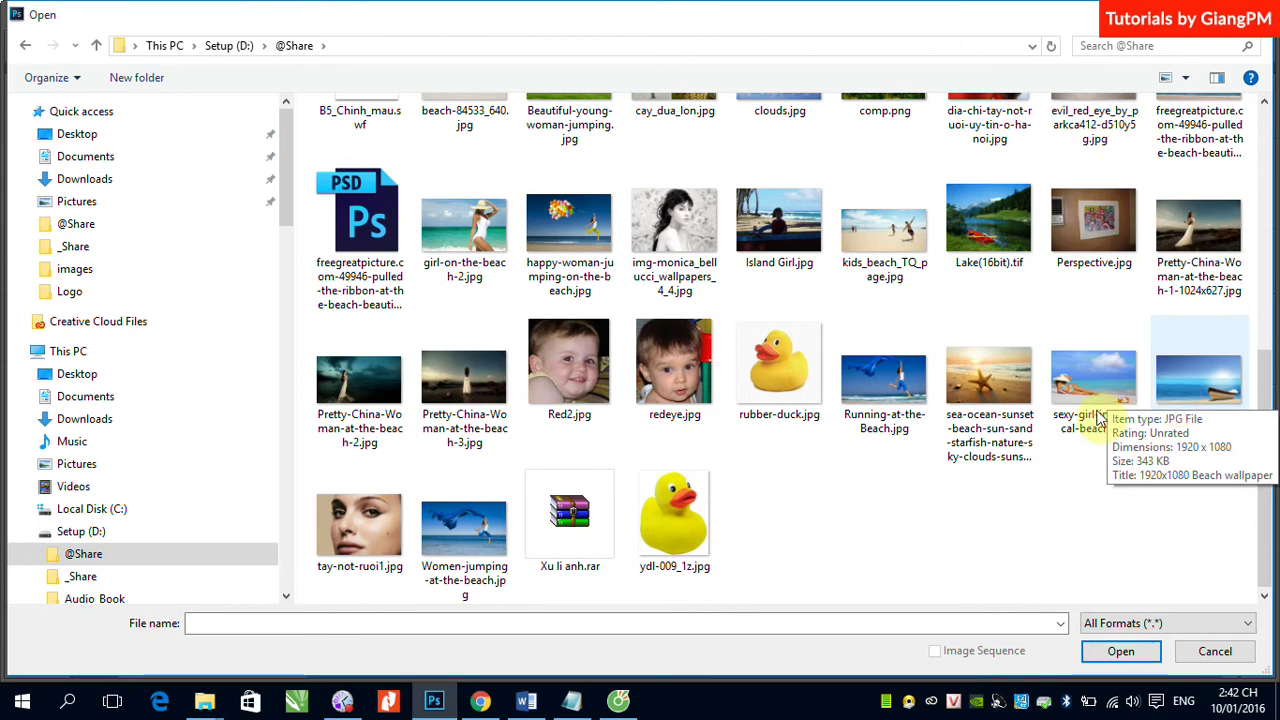
pyautogui.doubleClick(446, 378)
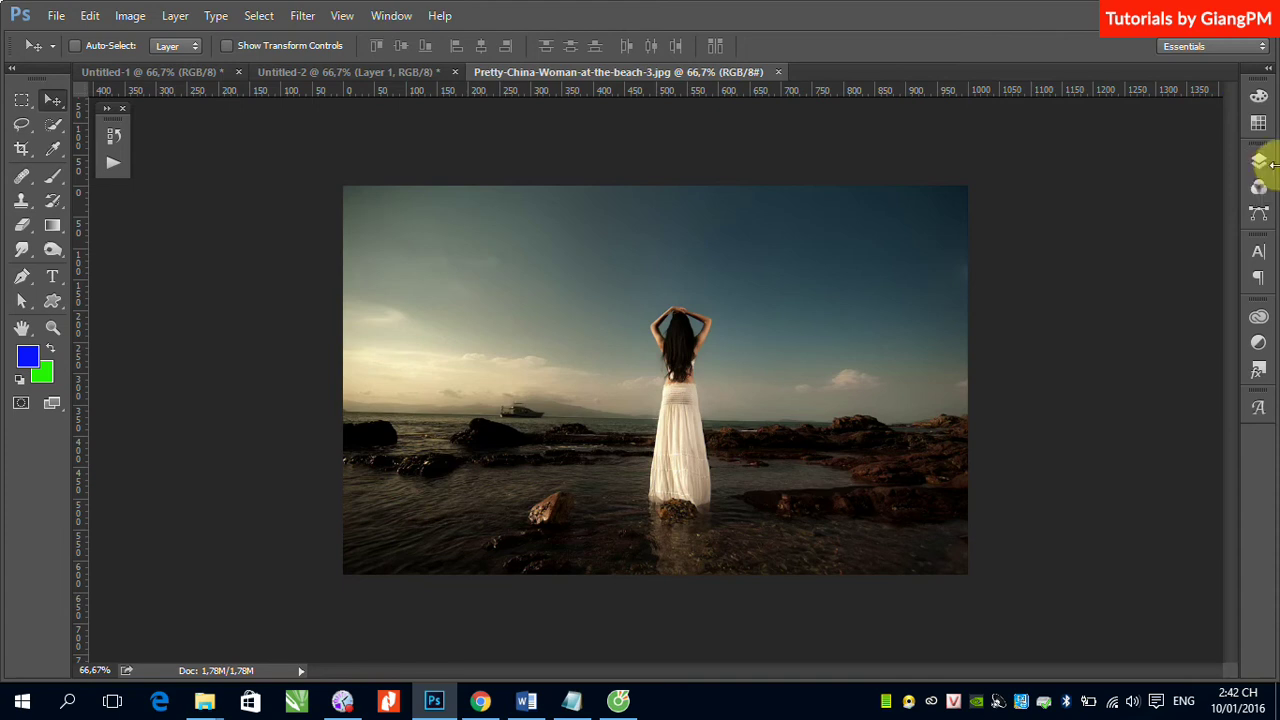
pyautogui.click(56, 15)
pyautogui.click(66, 55)
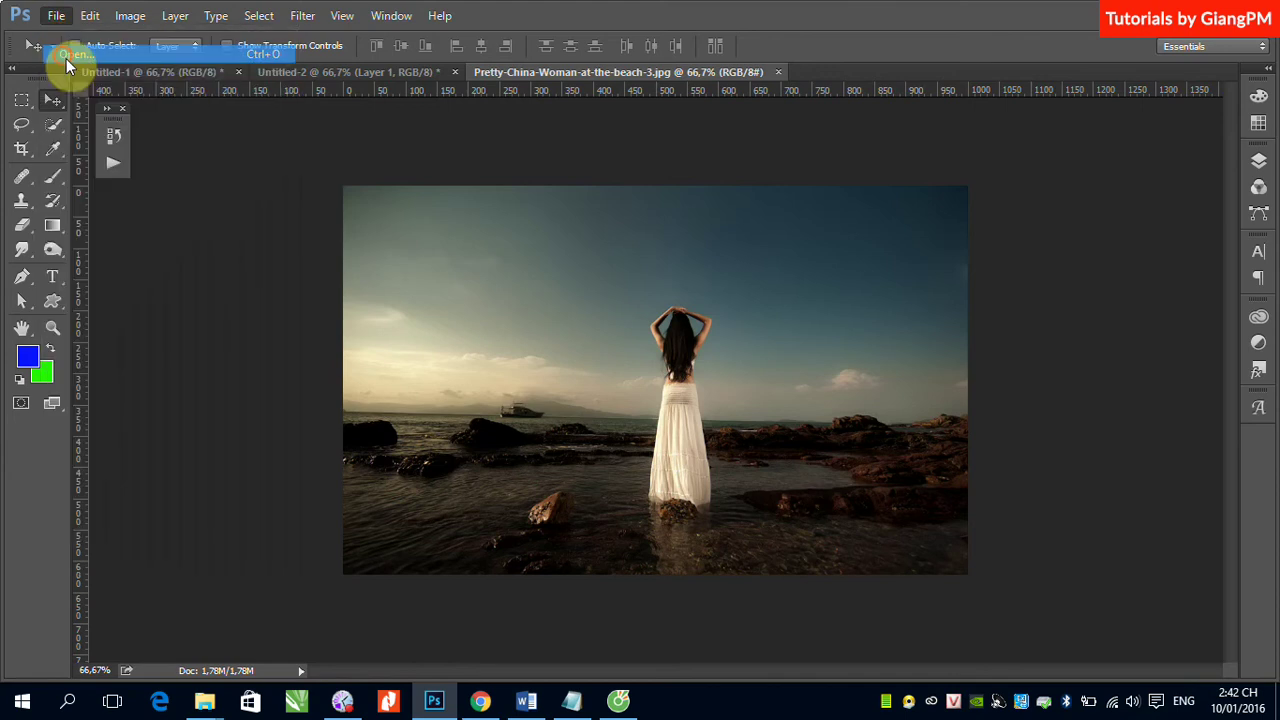
pyautogui.scroll(-5, 379, 346)
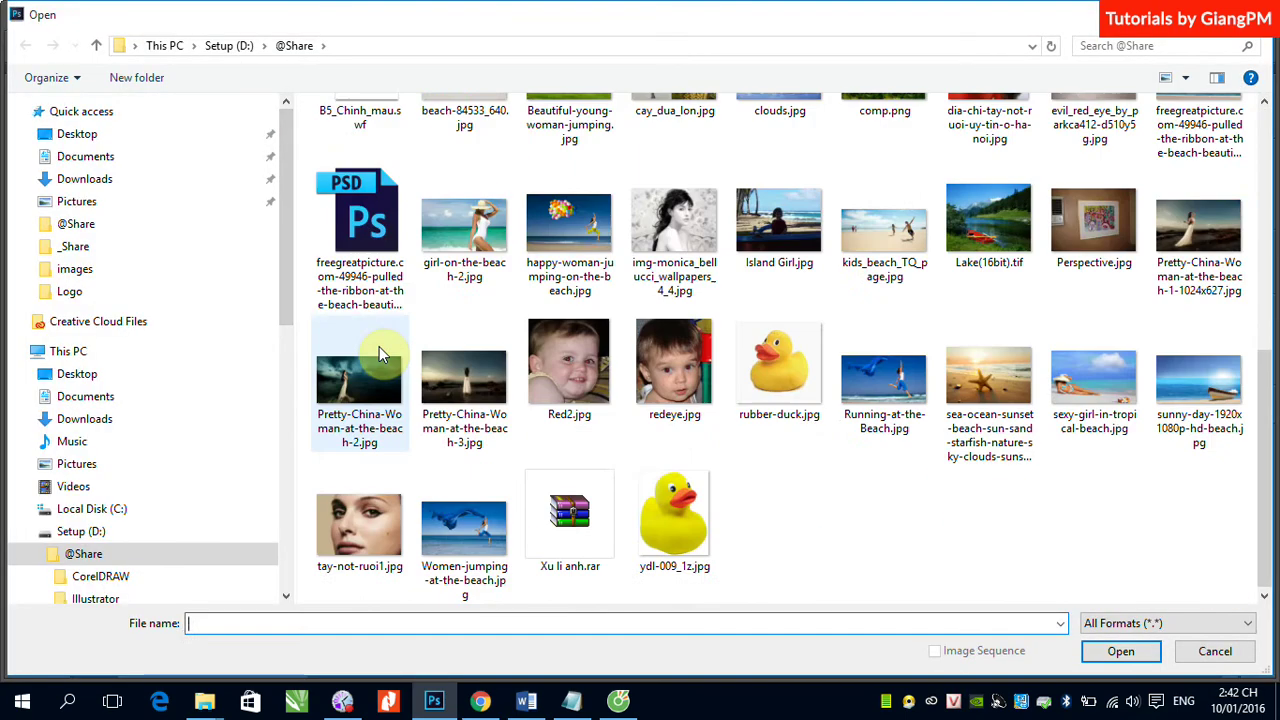
pyautogui.doubleClick(370, 398)
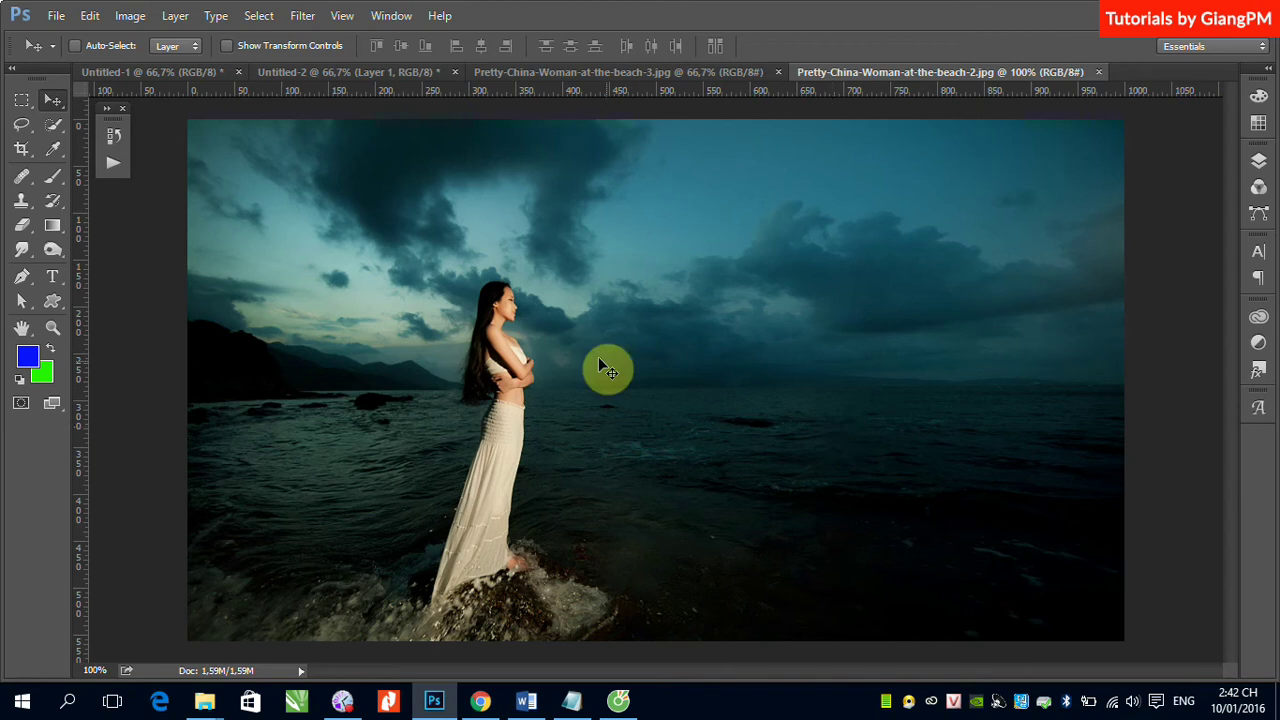
# Step: Add an empty layer above the Background photo, check it by briefly hiding the Background, and keep the new layer selected
pyautogui.click(1258, 170)
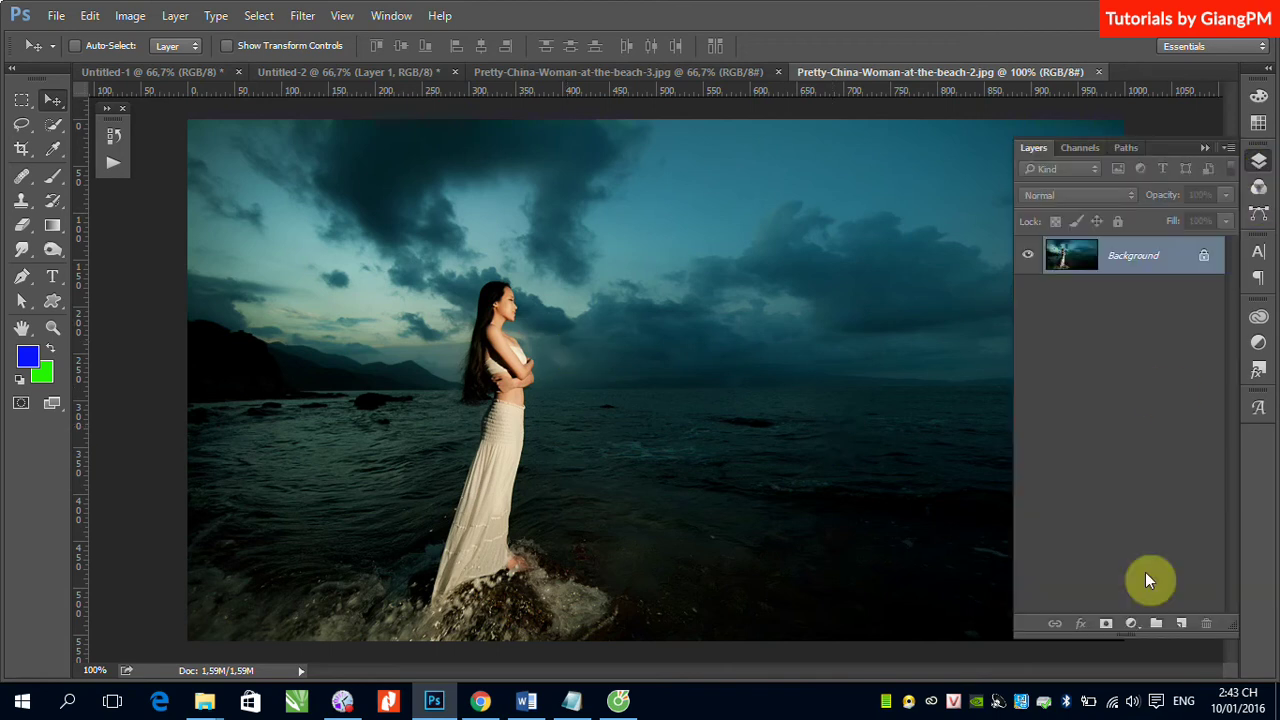
pyautogui.click(1182, 624)
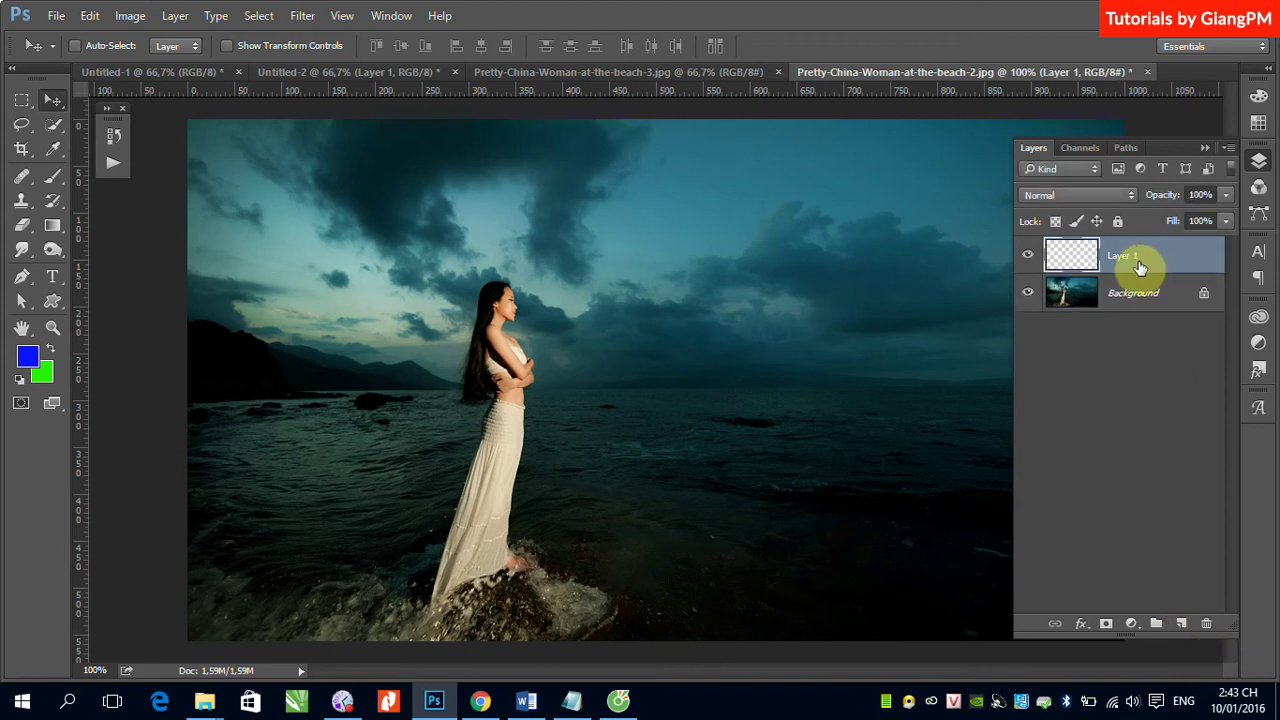
pyautogui.click(1027, 293)
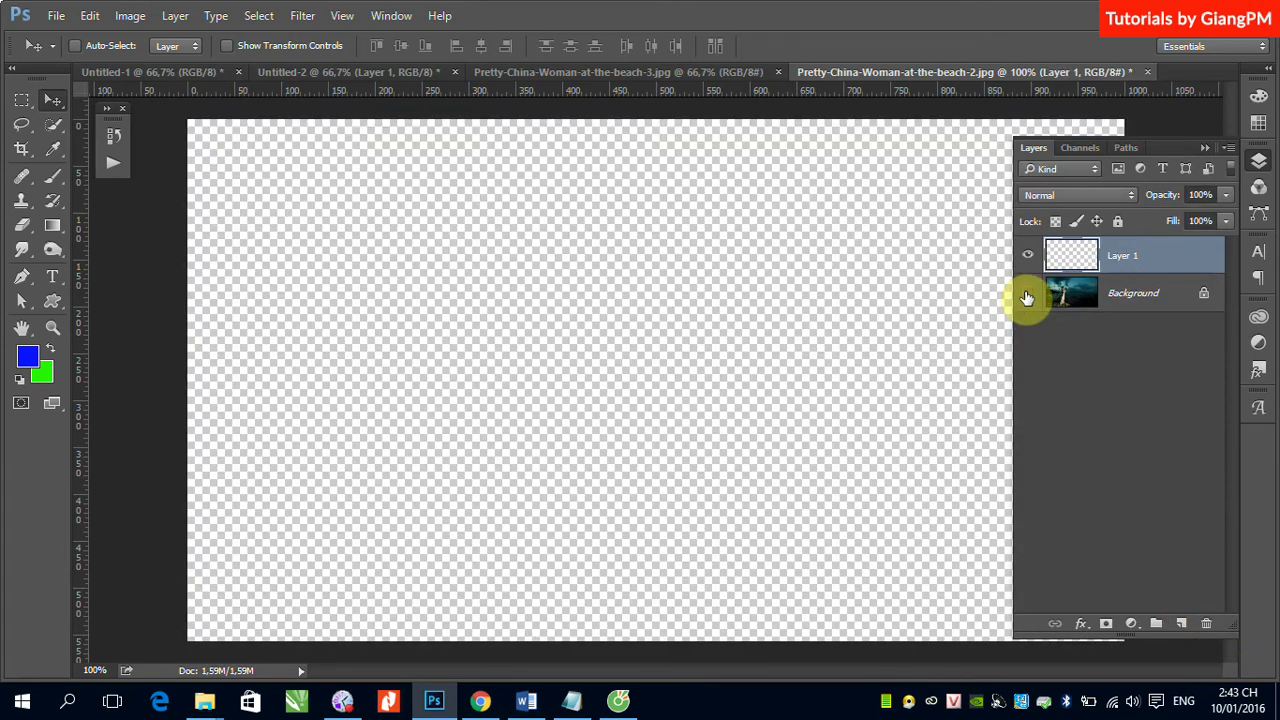
pyautogui.click(1027, 293)
pyautogui.click(1147, 256)
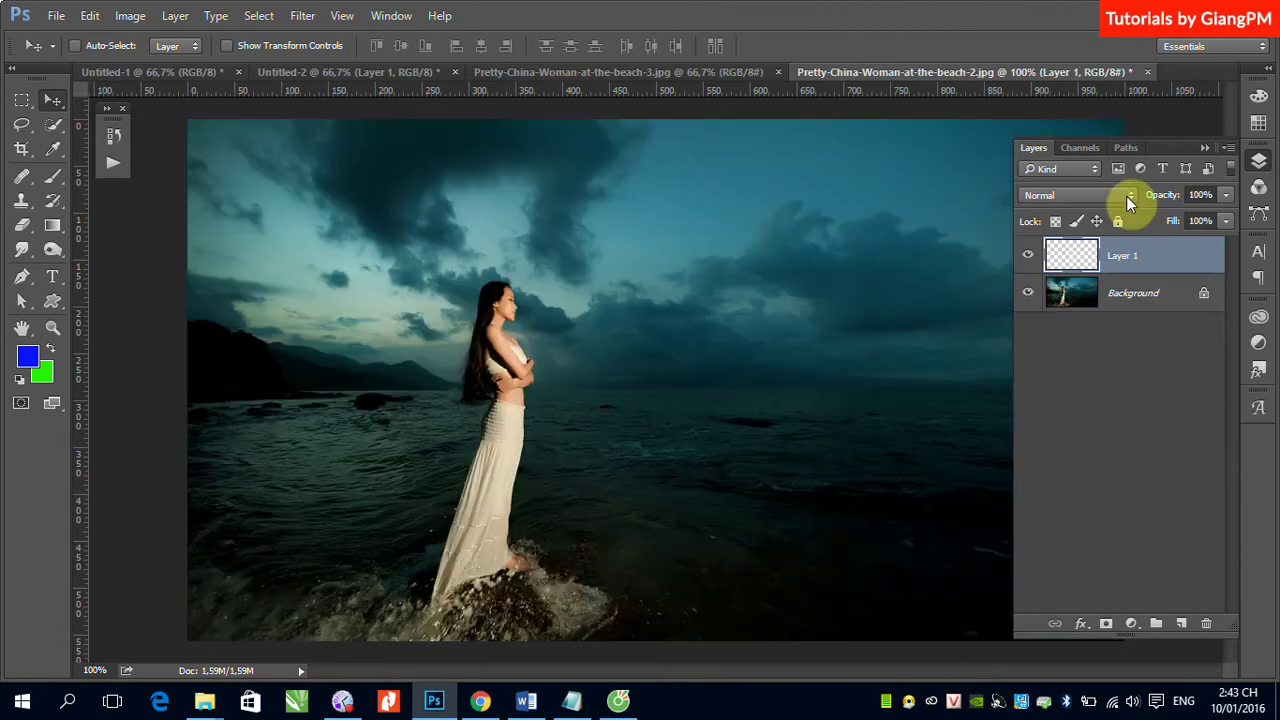
pyautogui.click(1206, 149)
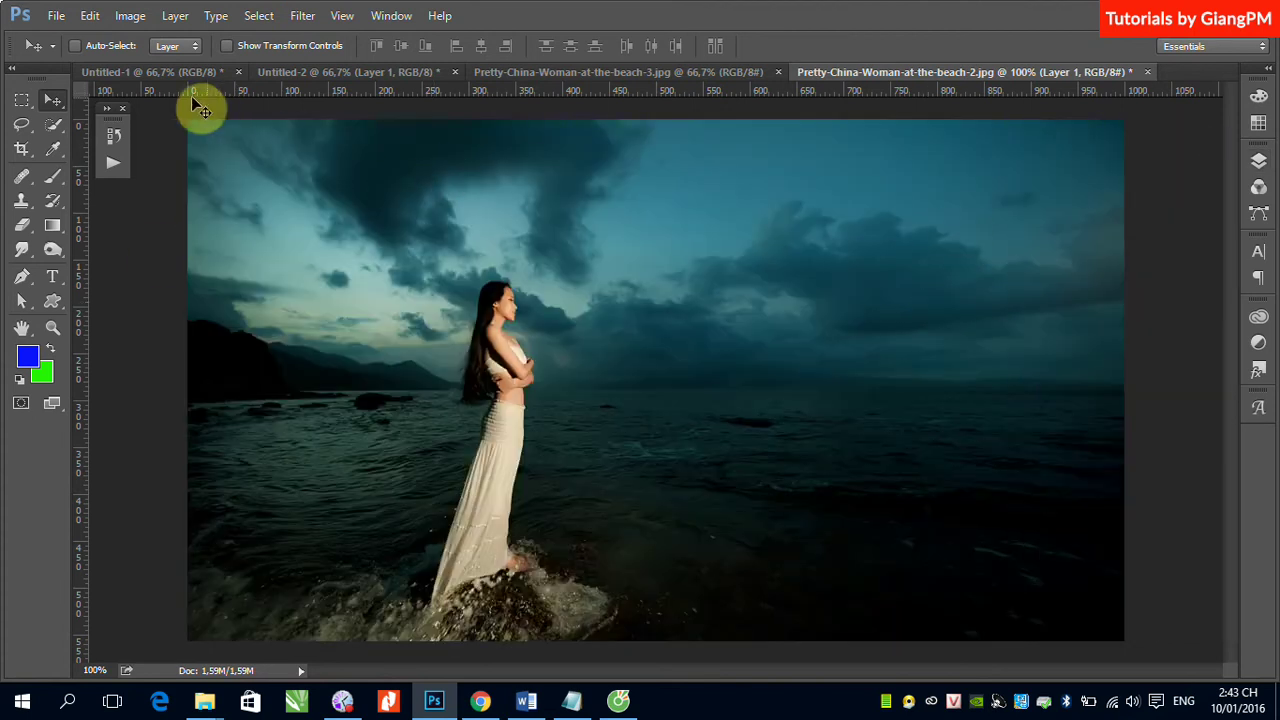
# Step: Activate the Gradient tool and load the Spectrum preset in the Gradient Editor
pyautogui.click(56, 226)
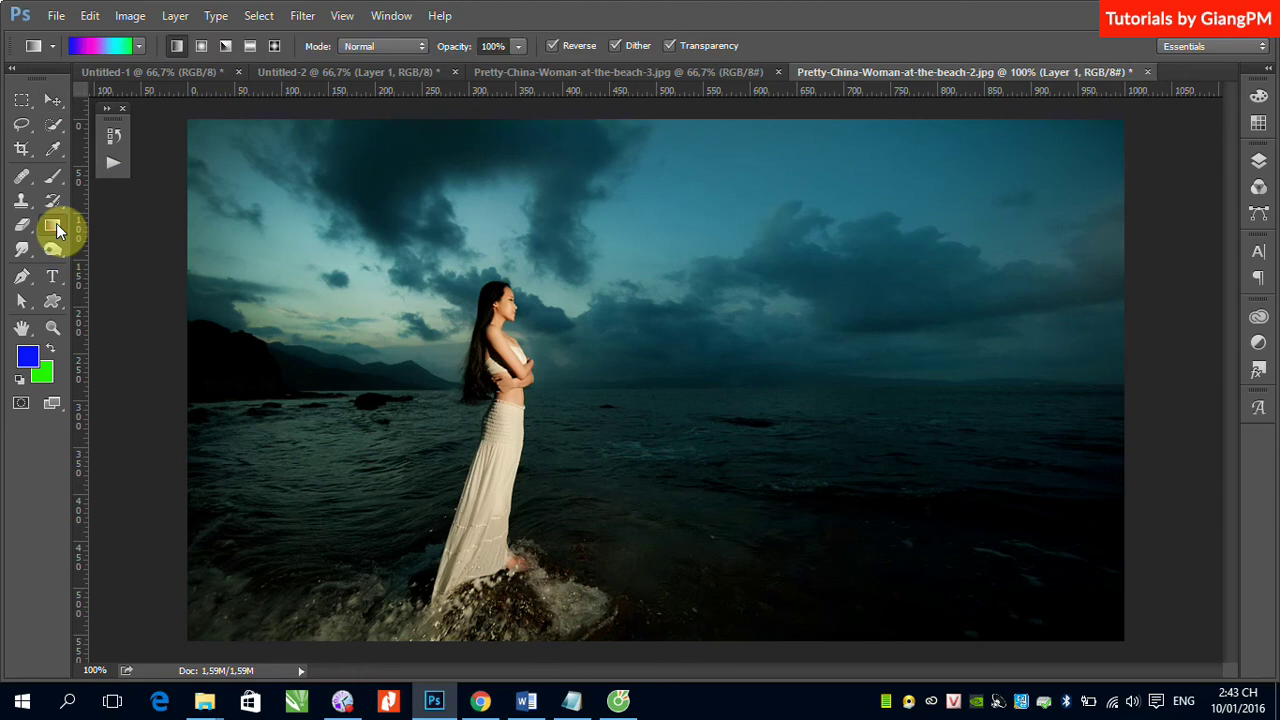
pyautogui.click(92, 46)
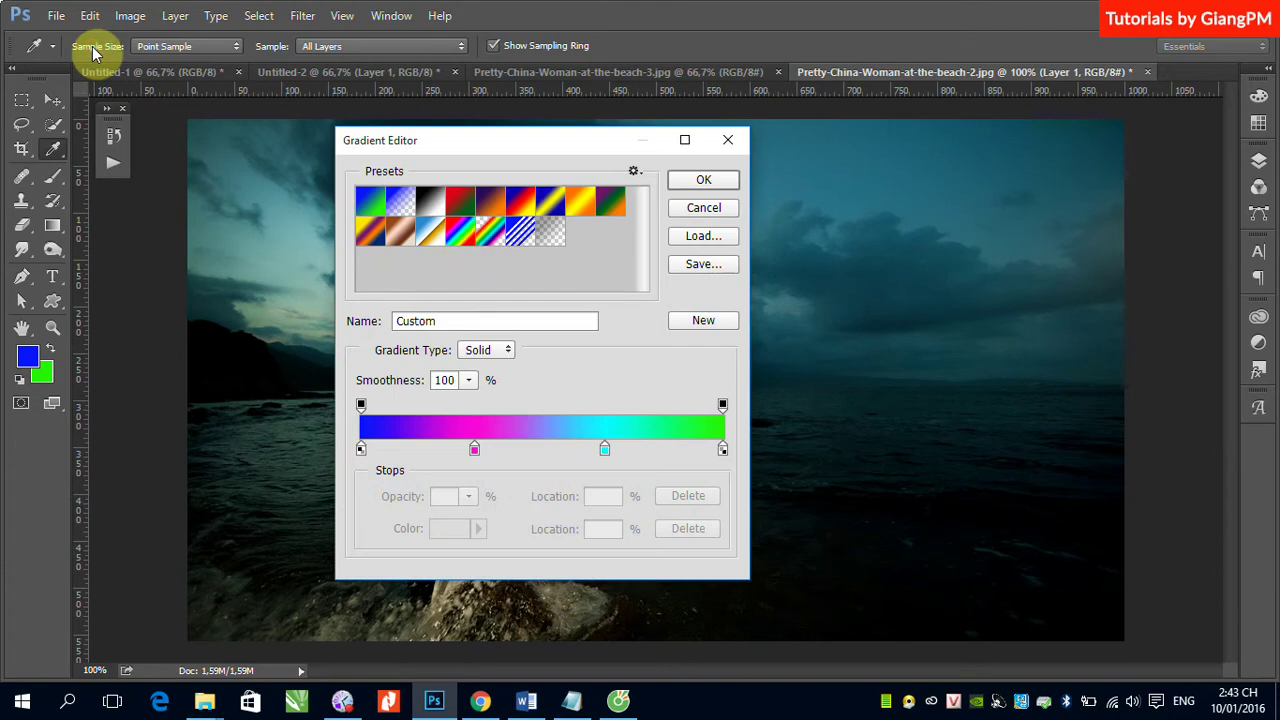
pyautogui.click(460, 243)
pyautogui.moveTo(508, 706)
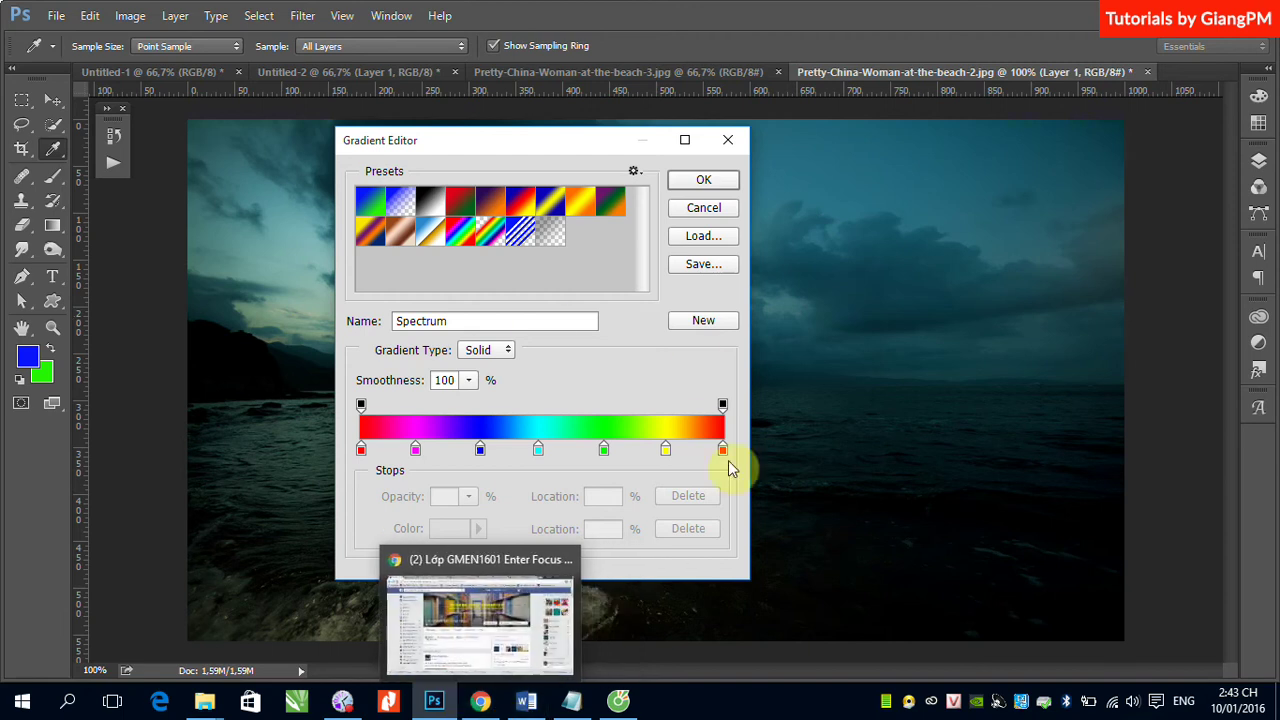
# Step: Squeeze the Spectrum gradient's seven color stops together near the middle, with the outer red stops at 42% and 55%
pyautogui.moveTo(603, 452); pyautogui.dragTo(542, 452)
pyautogui.moveTo(665, 452); pyautogui.dragTo(555, 461)
pyautogui.moveTo(723, 451); pyautogui.dragTo(559, 456)
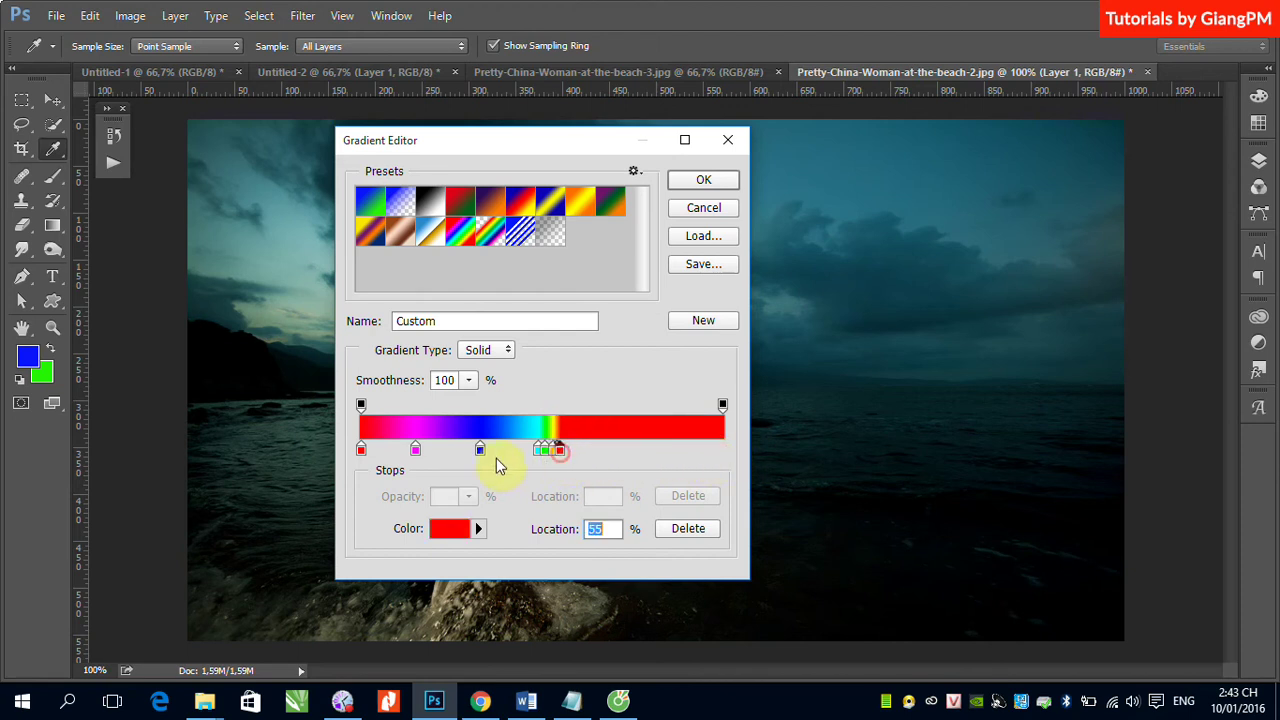
pyautogui.moveTo(480, 451); pyautogui.dragTo(527, 450)
pyautogui.moveTo(416, 451); pyautogui.dragTo(520, 462)
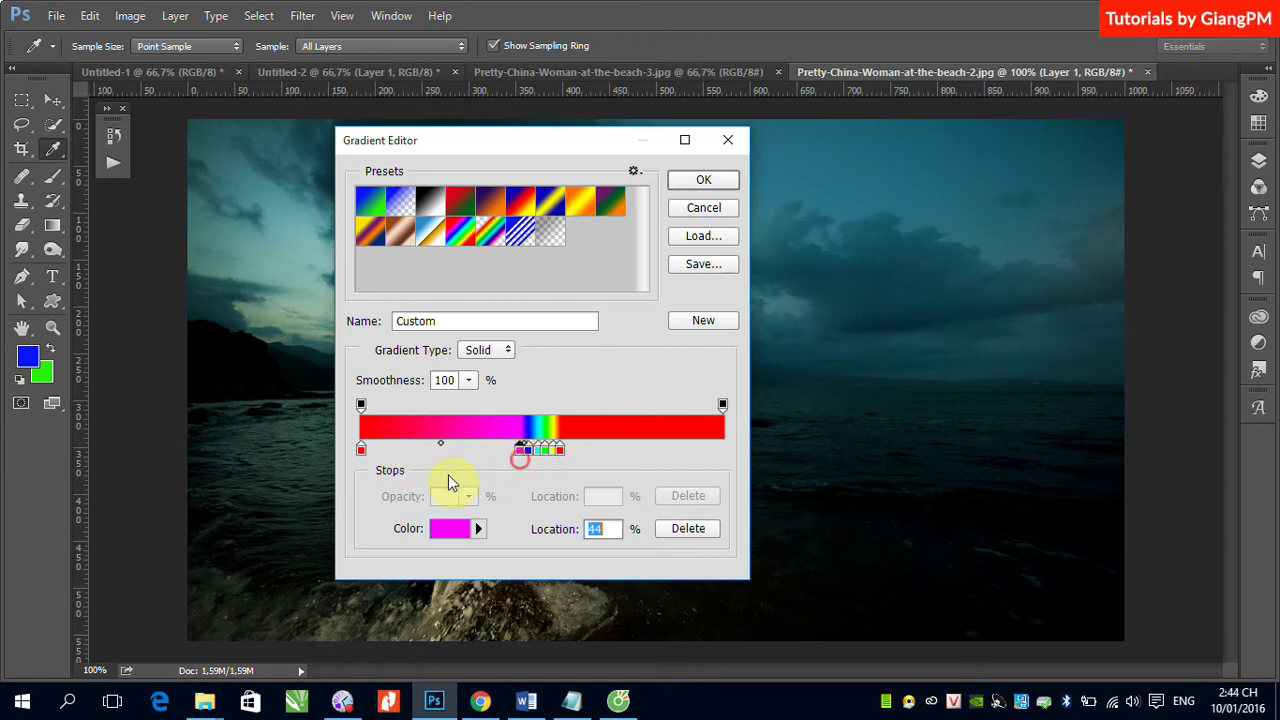
pyautogui.moveTo(362, 450); pyautogui.dragTo(513, 458)
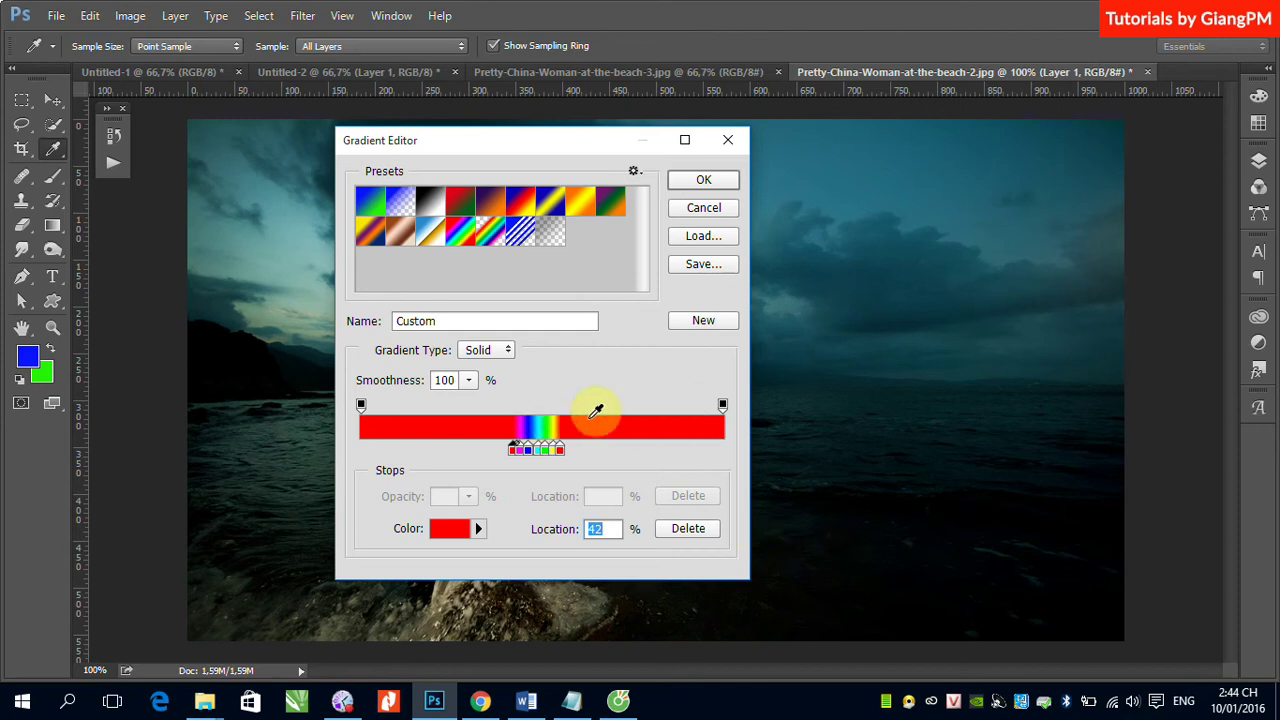
# Step: Add a 60% opacity stop at location 49% and 40% opacity stops at locations 52% and 46%
pyautogui.click(539, 410)
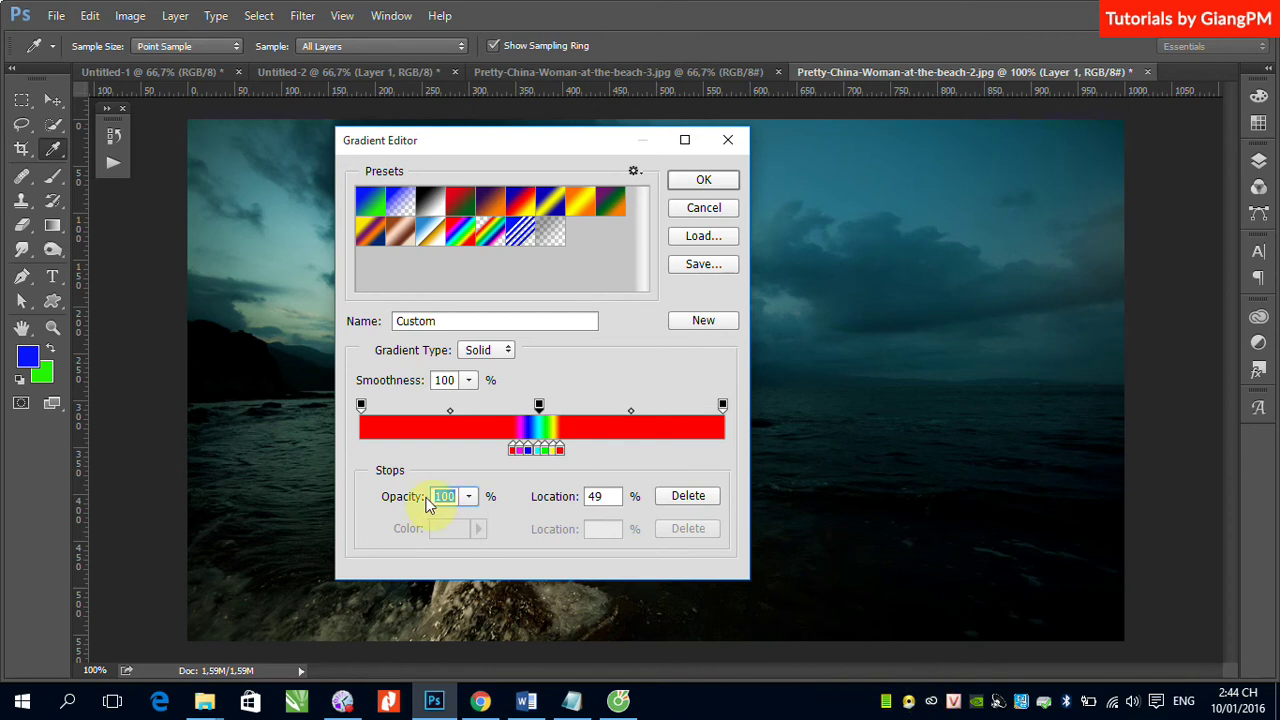
pyautogui.write('6')
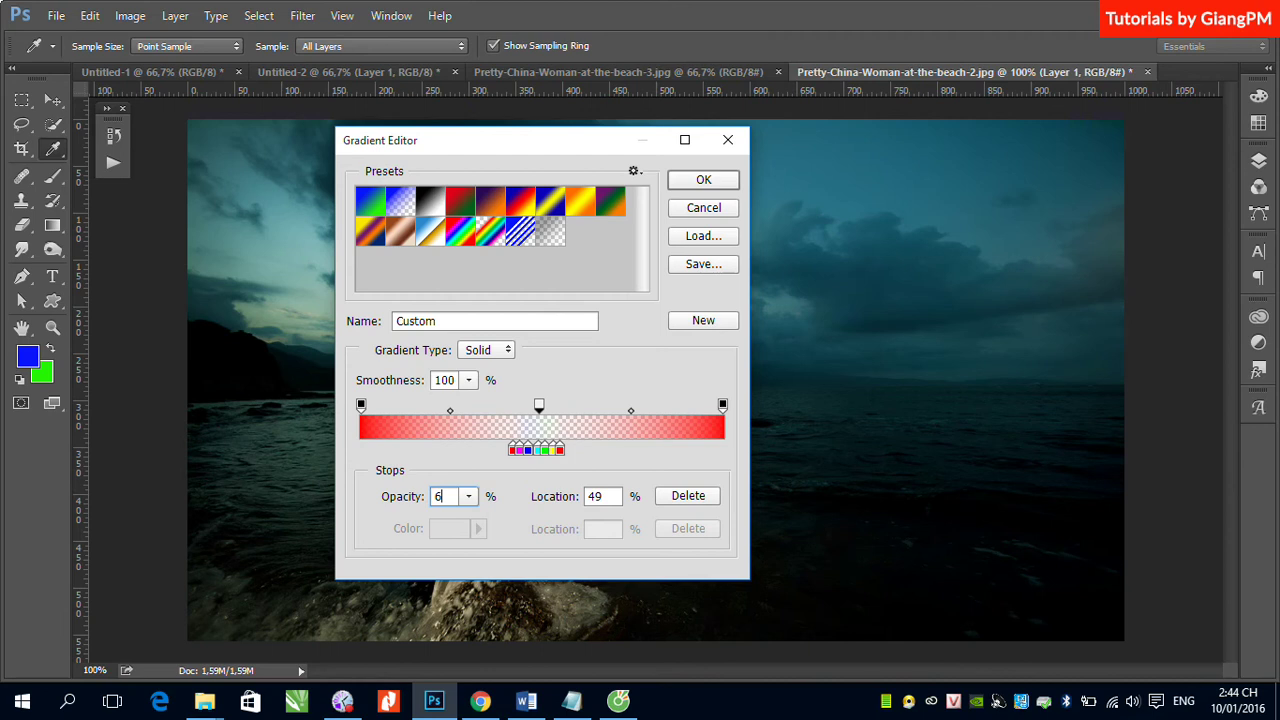
pyautogui.write('0')
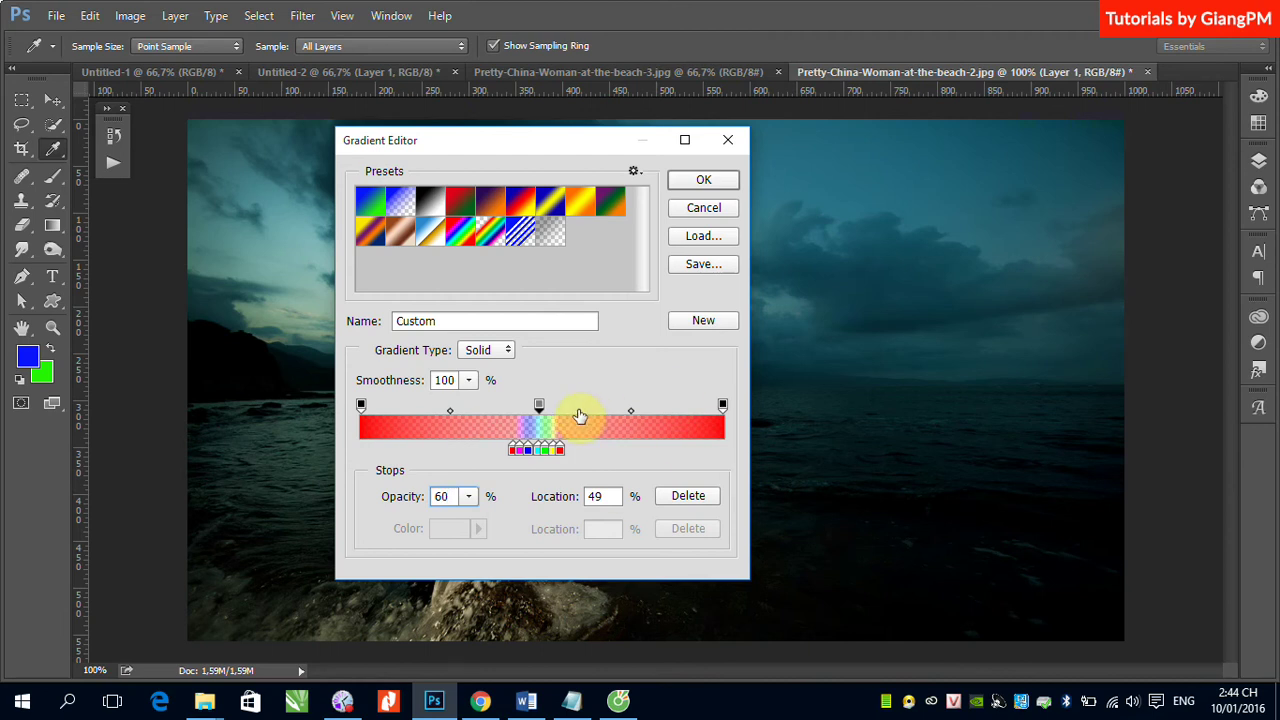
pyautogui.moveTo(546, 412); pyautogui.dragTo(553, 412)
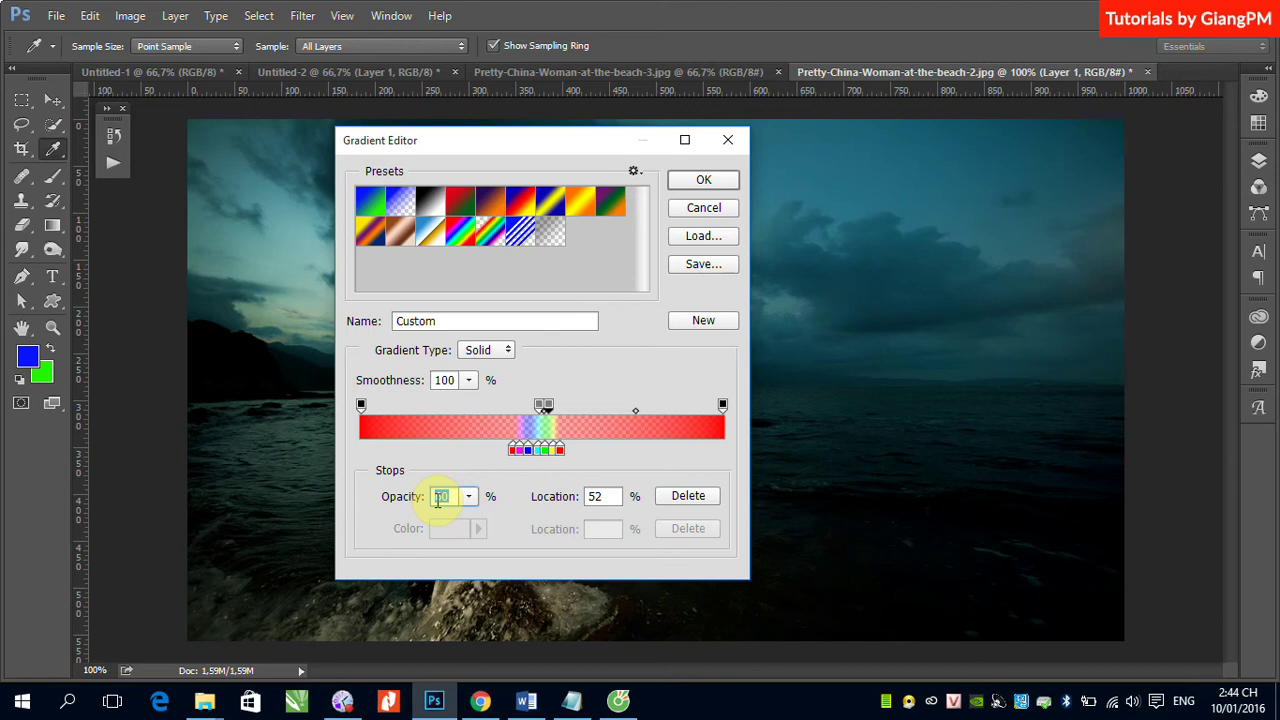
pyautogui.write('40')
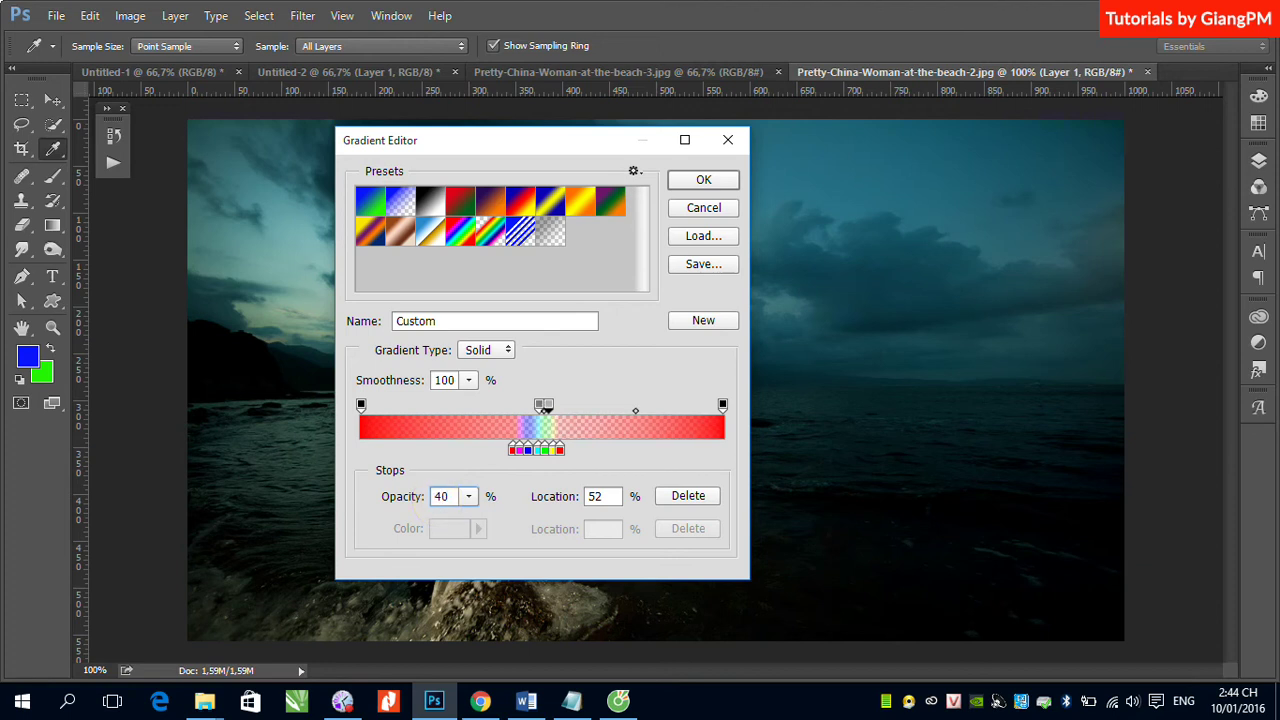
pyautogui.click(530, 406)
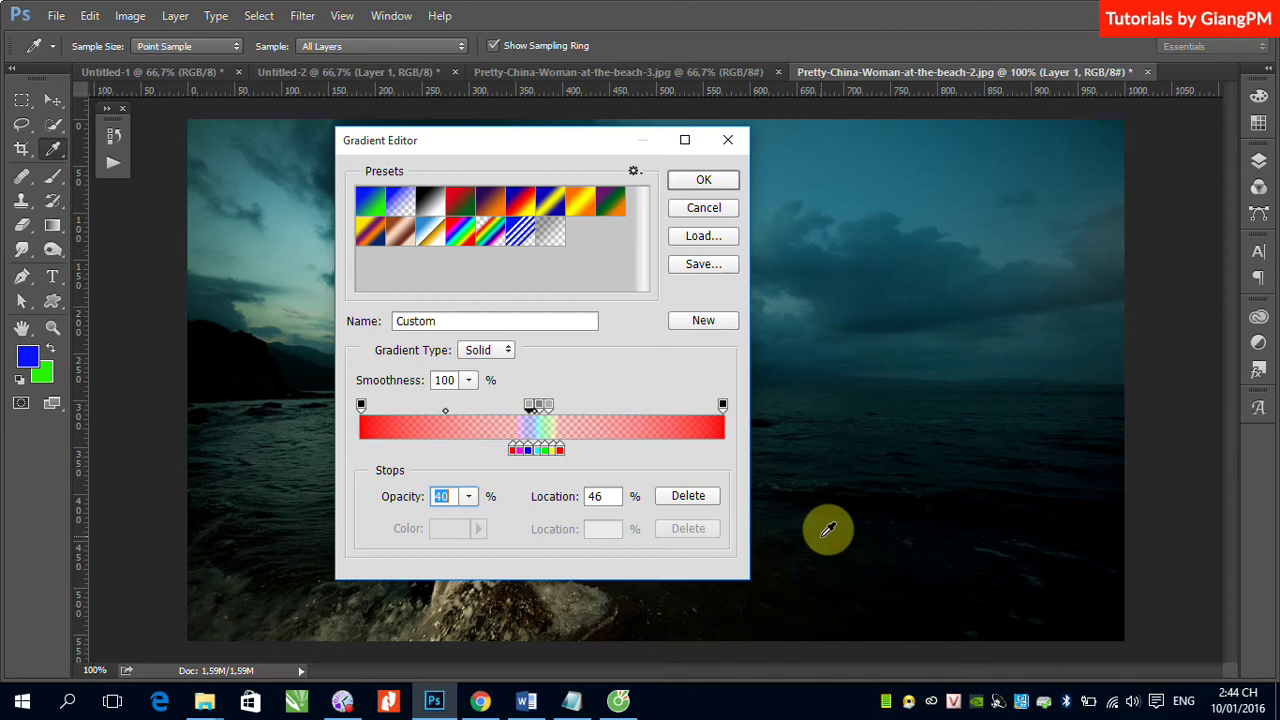
# Step: Add 20% opacity stops at locations 54% and 44%, outside the existing middle opacity stops
pyautogui.click(556, 409)
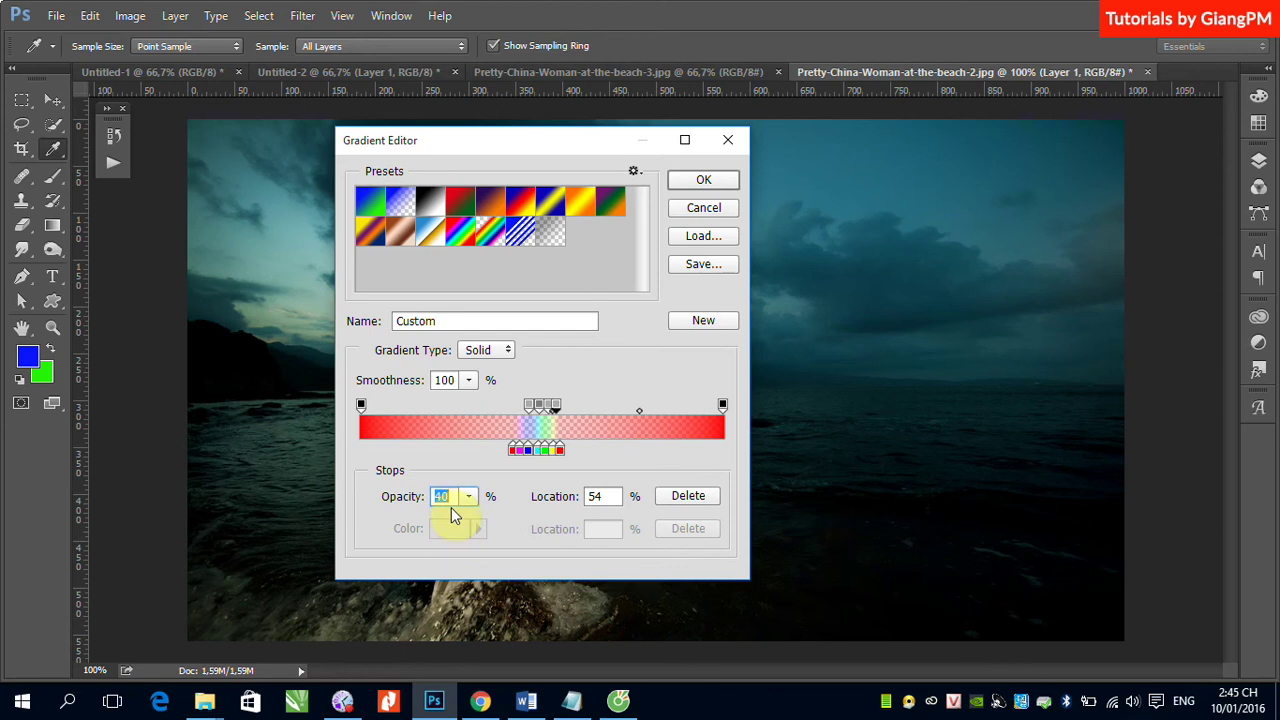
pyautogui.write('20')
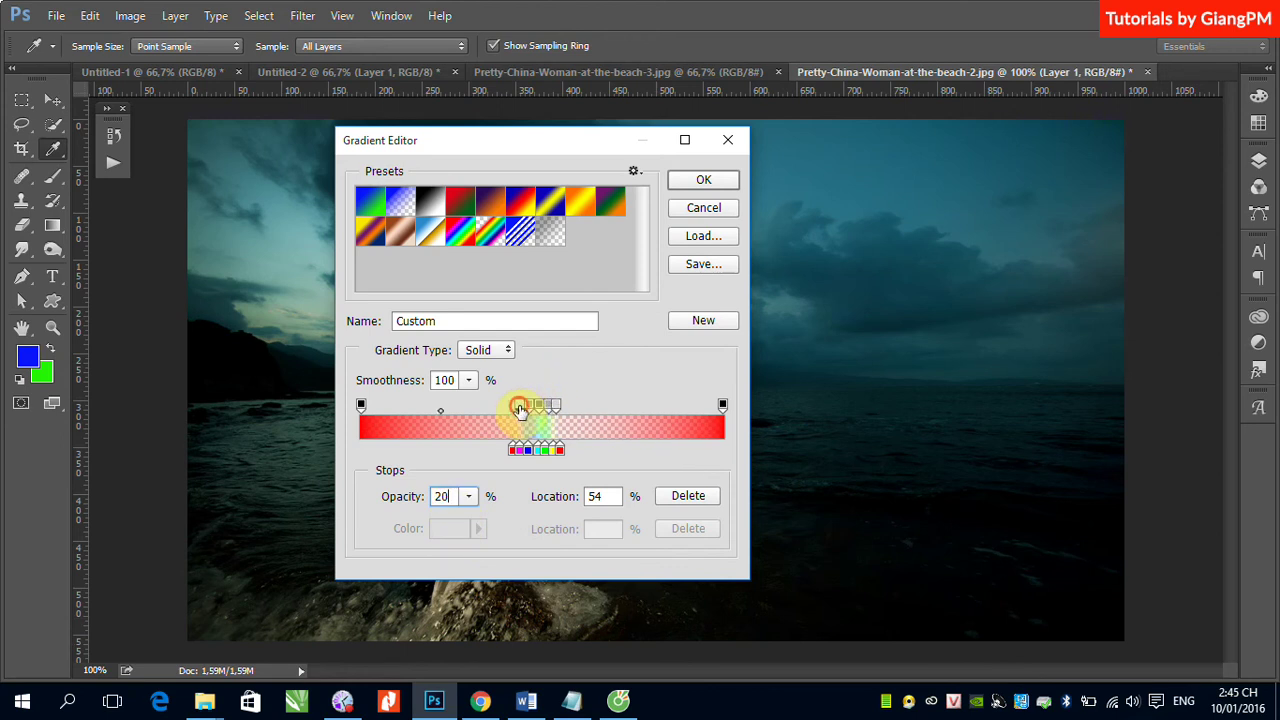
pyautogui.click(521, 405)
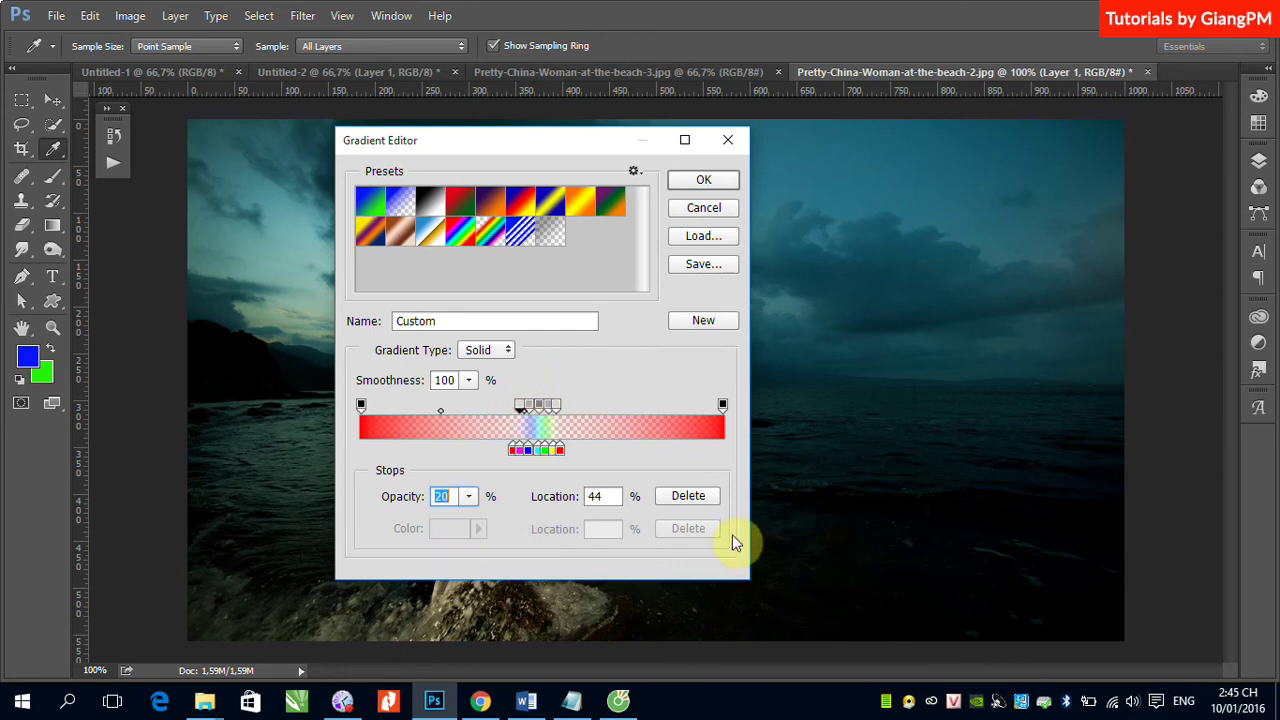
# Step: Set both end opacity stops to 0%, move them in beside the middle stops, the first at 43%, and accept the gradient
pyautogui.click(722, 405)
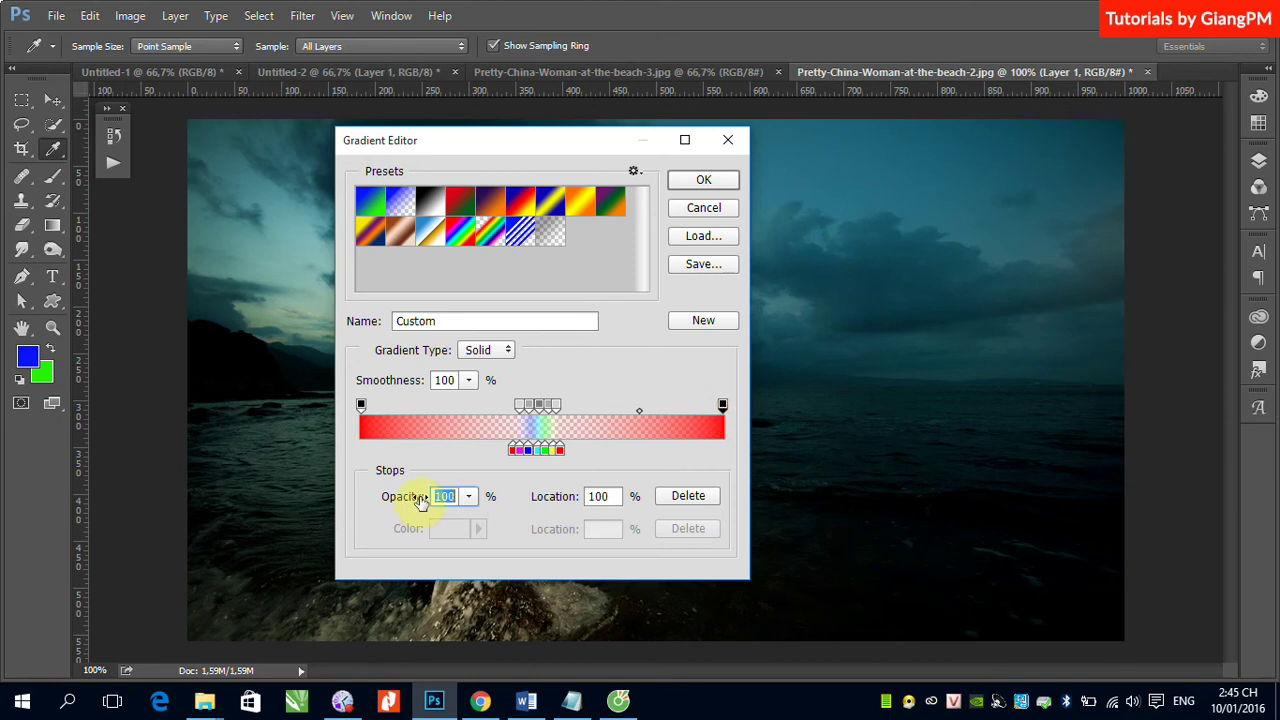
pyautogui.write('0')
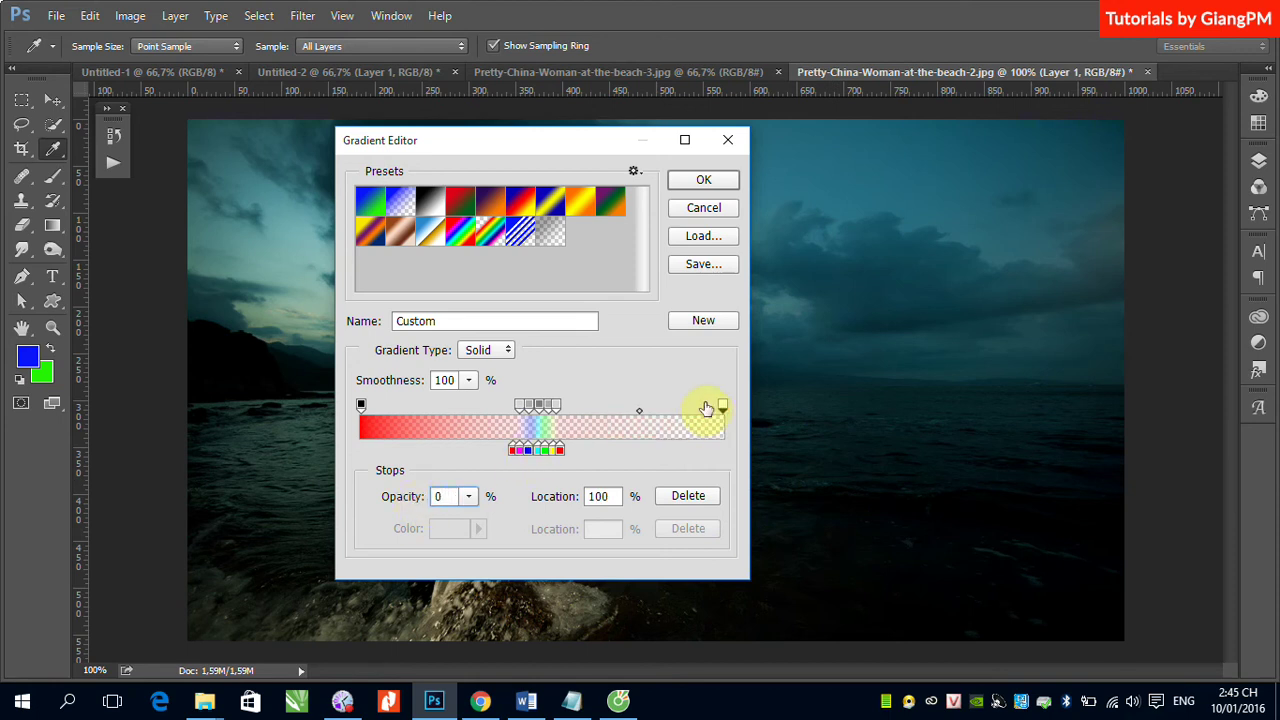
pyautogui.moveTo(721, 407); pyautogui.dragTo(567, 425)
pyautogui.click(360, 405)
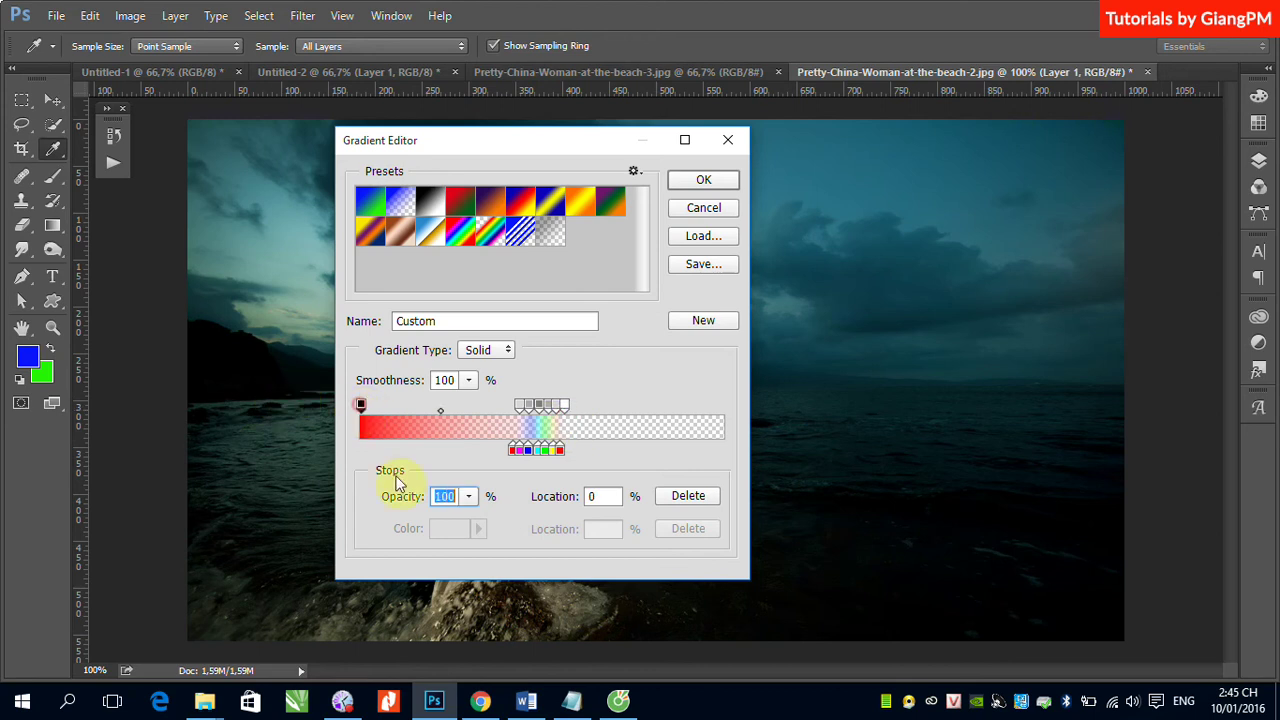
pyautogui.write('0')
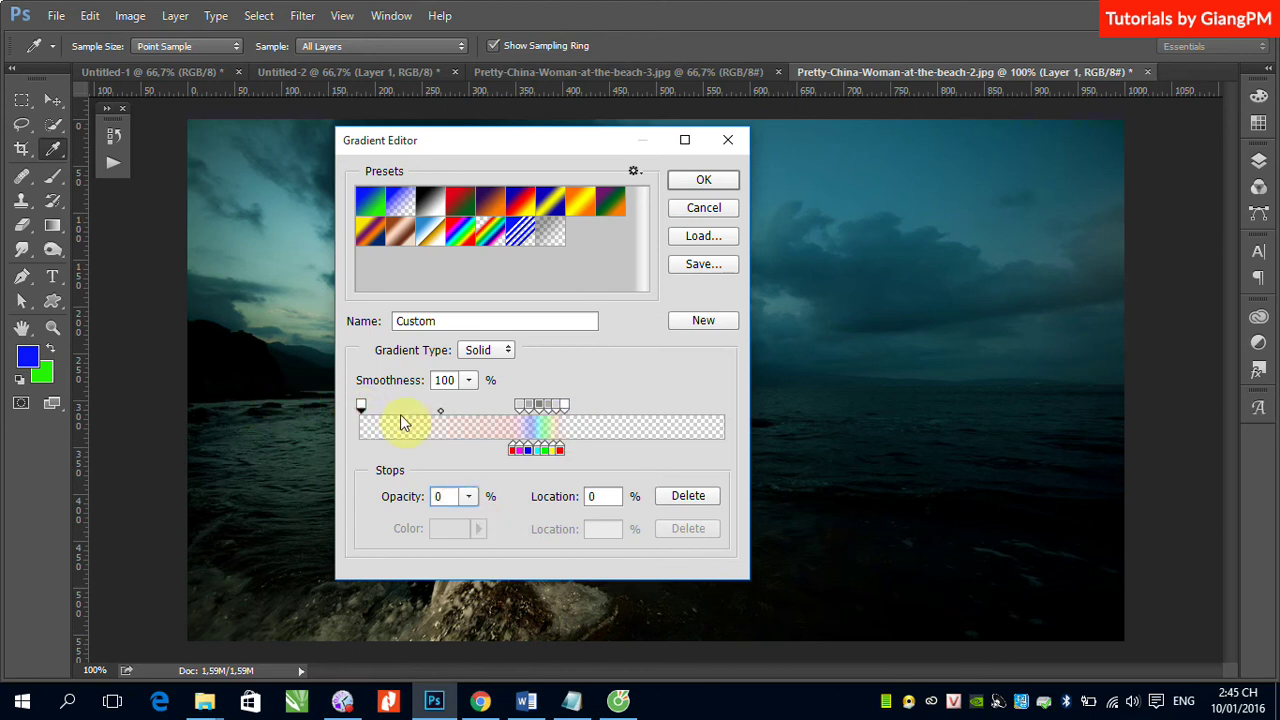
pyautogui.moveTo(364, 402); pyautogui.dragTo(517, 415)
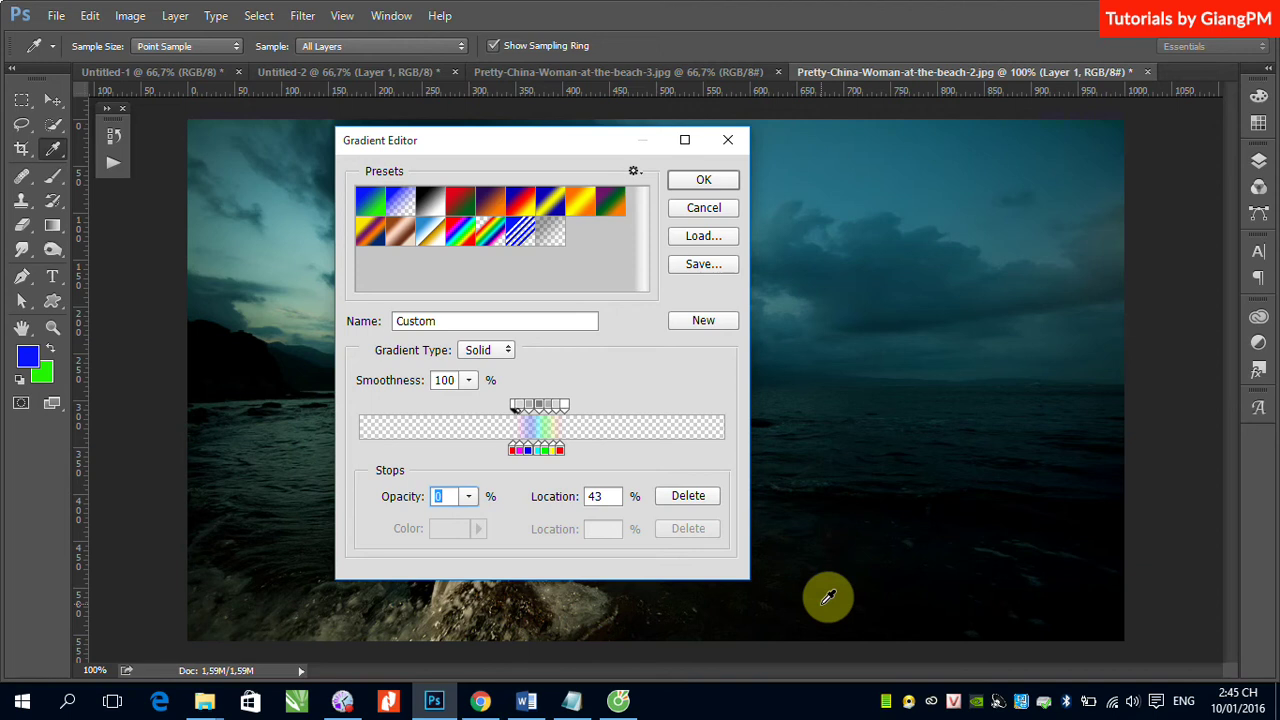
pyautogui.click(704, 180)
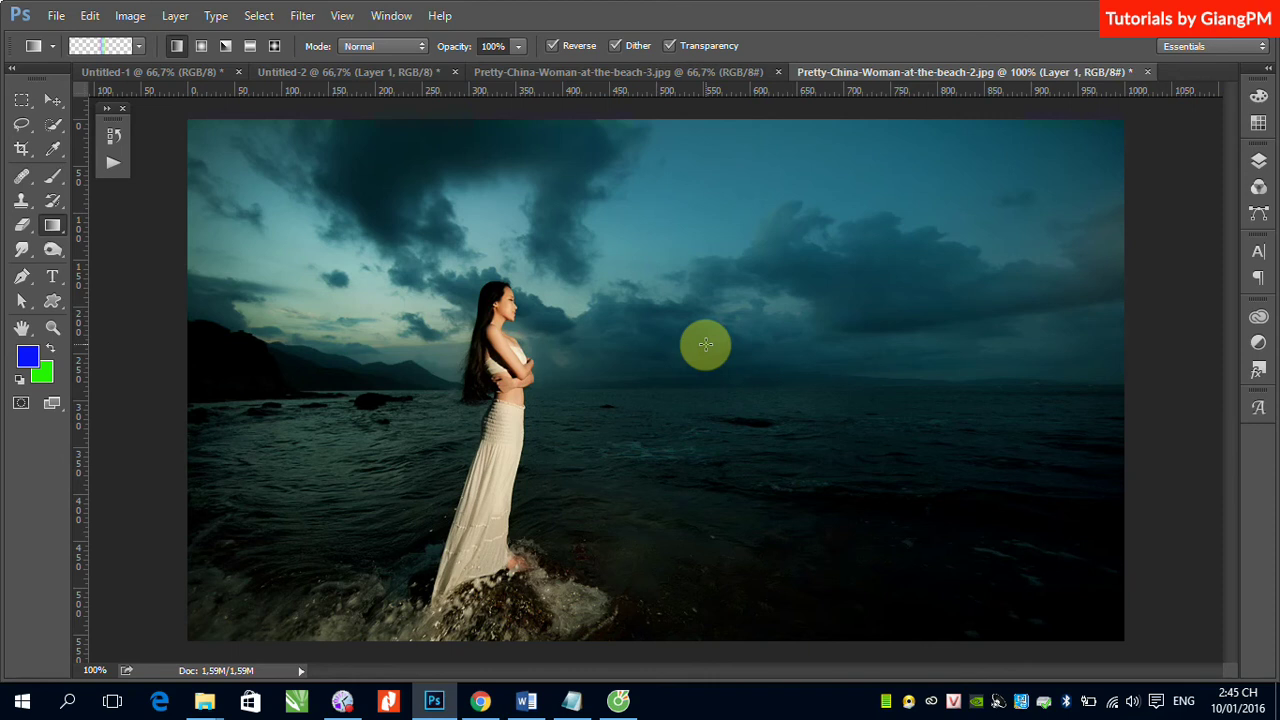
# Step: Switch the gradient style to Radial, draw a trial rainbow ring over the sea, and undo the ring
pyautogui.click(204, 45)
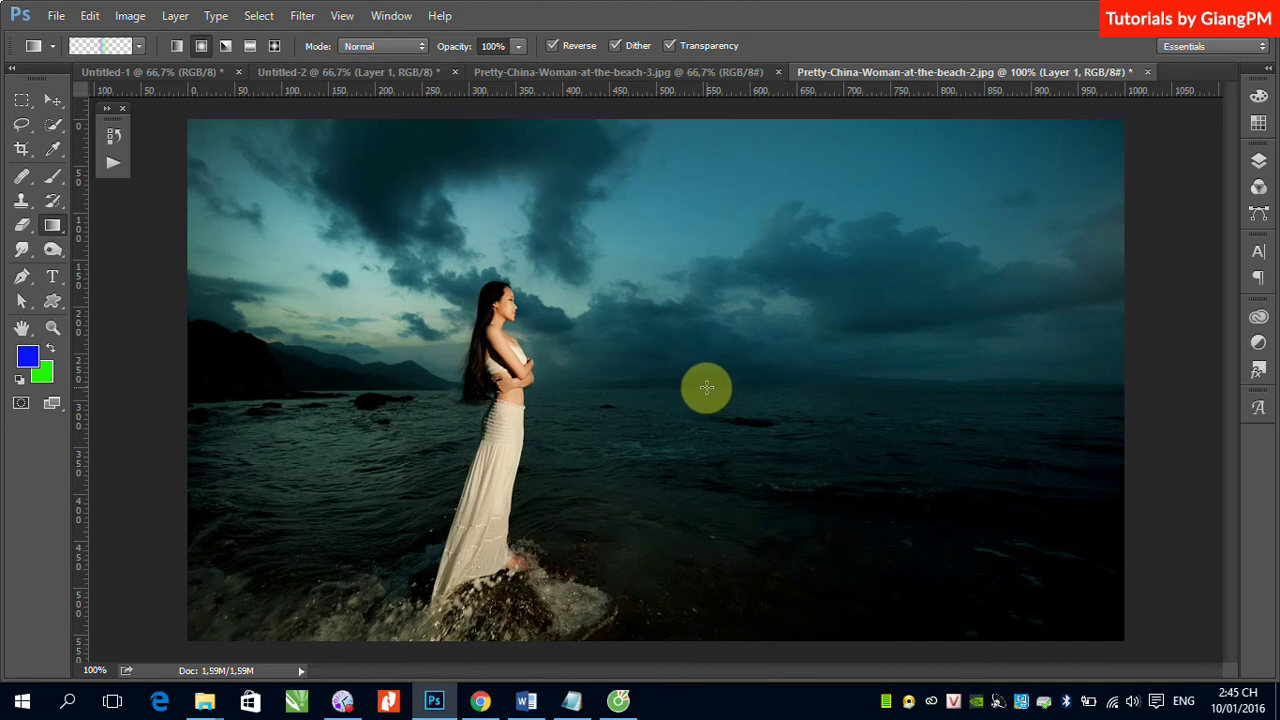
pyautogui.moveTo(708, 388); pyautogui.dragTo(712, 118)
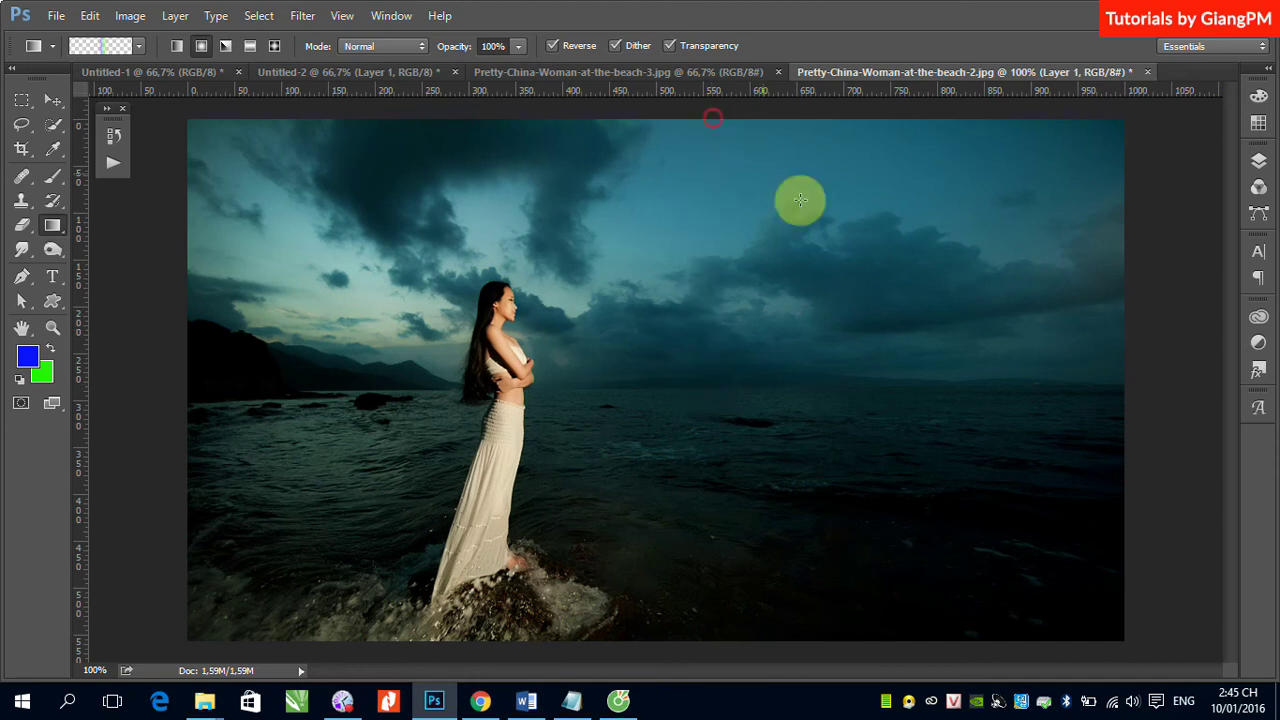
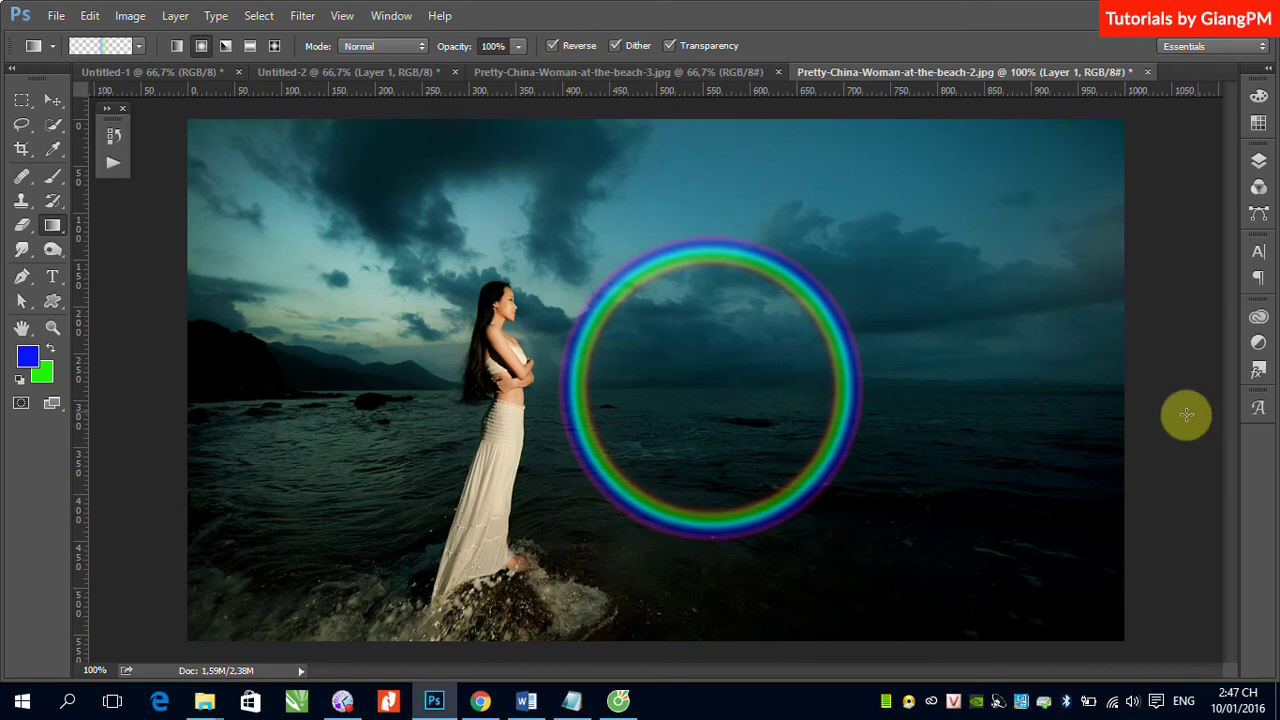
pyautogui.hotkey('ctrl', 'z')
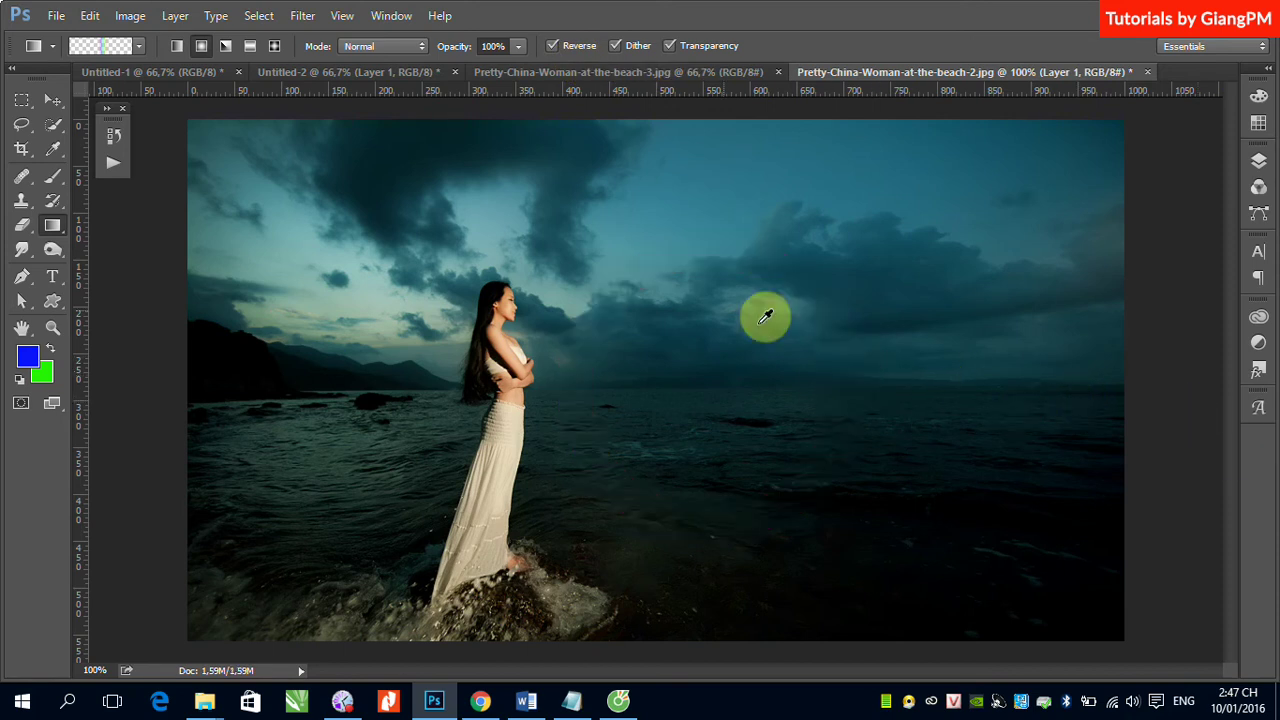
# Step: Try the rainbow ring with Reverse turned off, undo it, and turn Reverse back on
pyautogui.click(552, 46)
pyautogui.moveTo(746, 387); pyautogui.dragTo(763, 137)
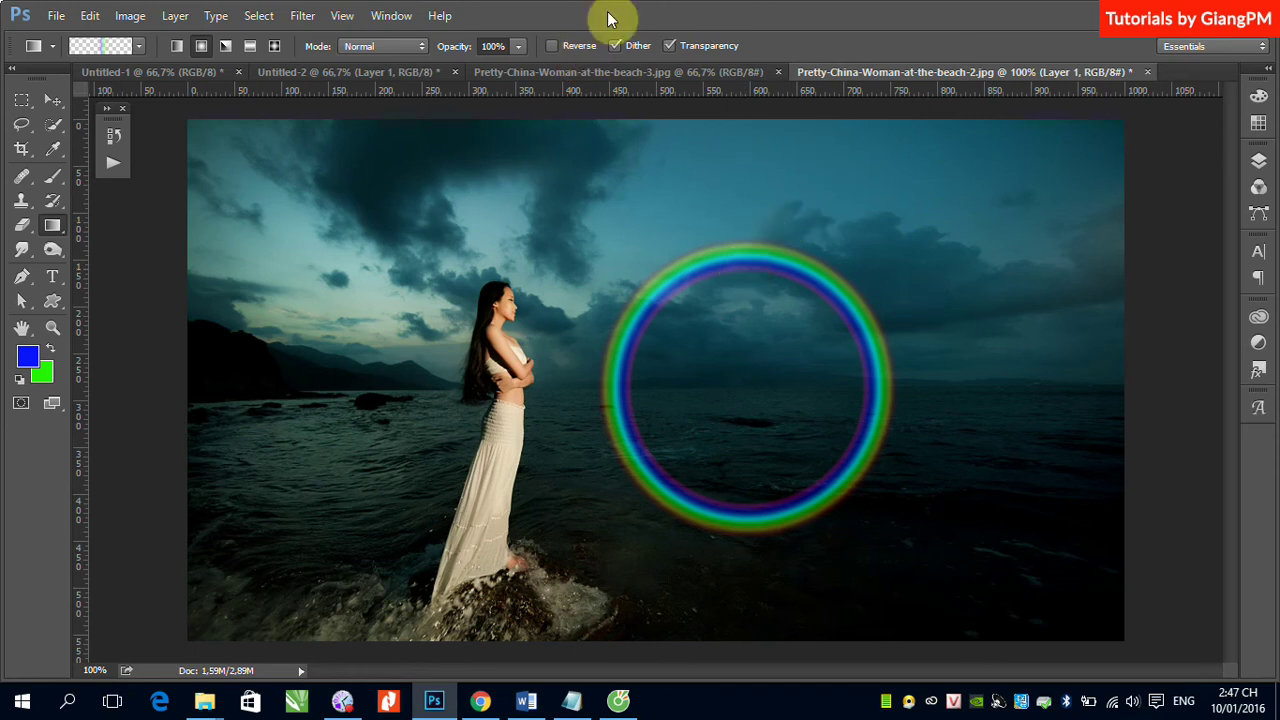
pyautogui.click(551, 47)
pyautogui.hotkey('ctrl', 'z')
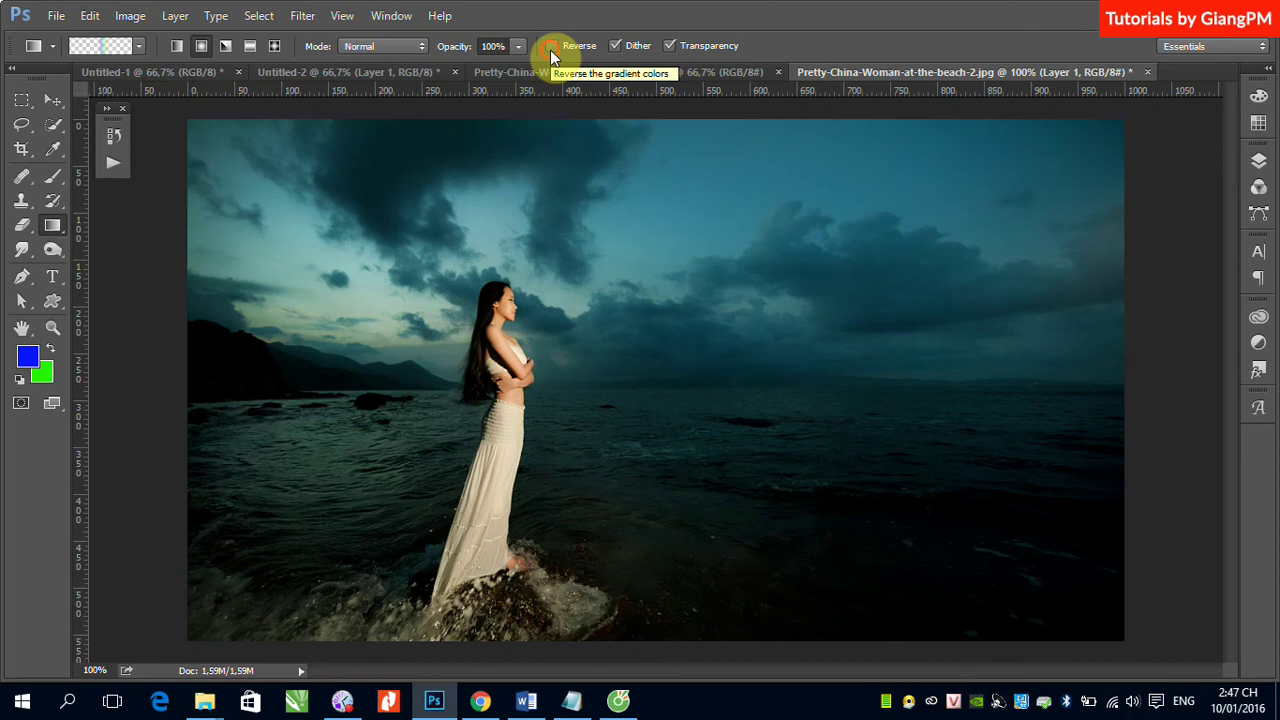
# Step: Draw the reversed radial rainbow ring over the sea on the new layer and move it so it surrounds the woman
pyautogui.moveTo(758, 390); pyautogui.dragTo(809, 170)
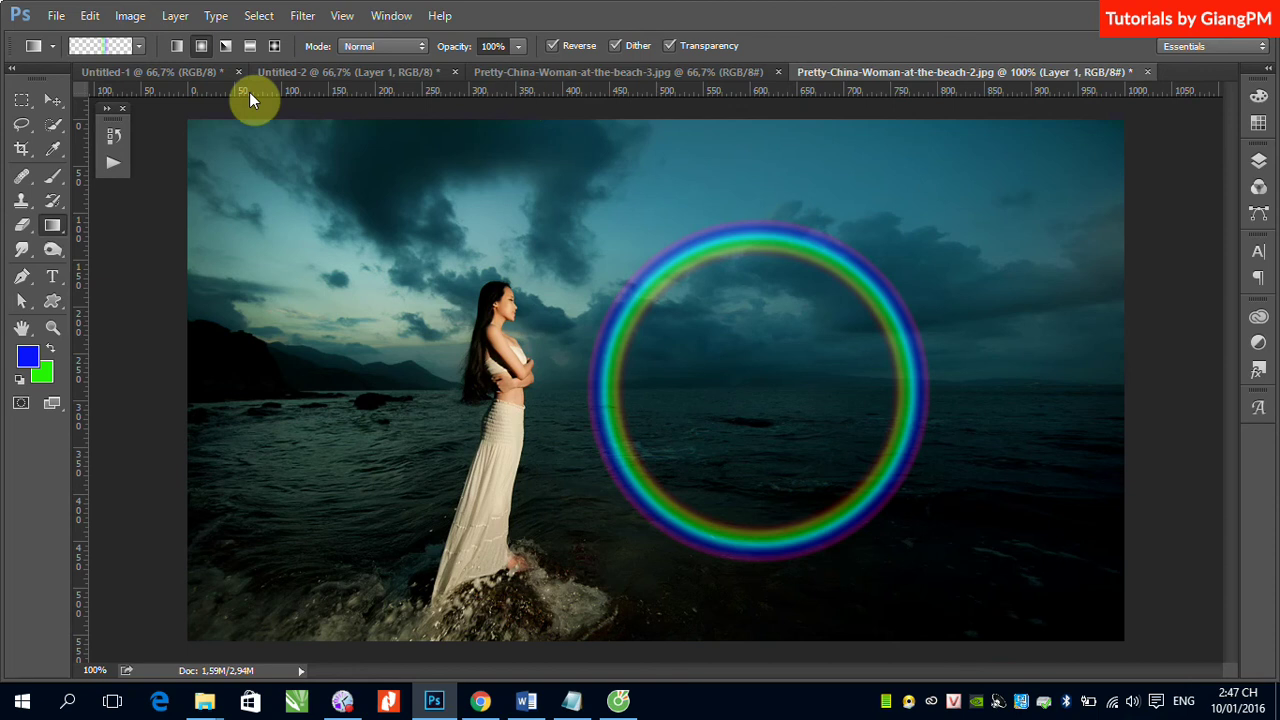
pyautogui.click(52, 100)
pyautogui.moveTo(805, 250); pyautogui.dragTo(456, 219)
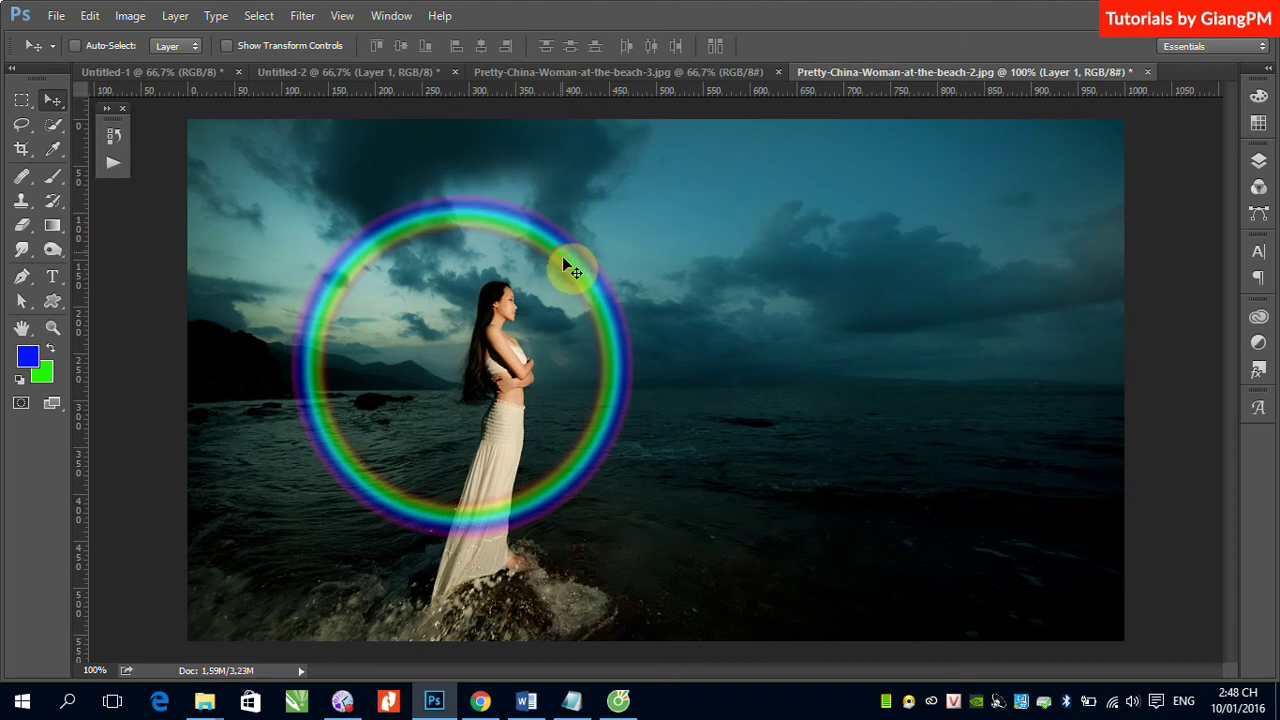
pyautogui.moveTo(559, 250); pyautogui.dragTo(562, 260)
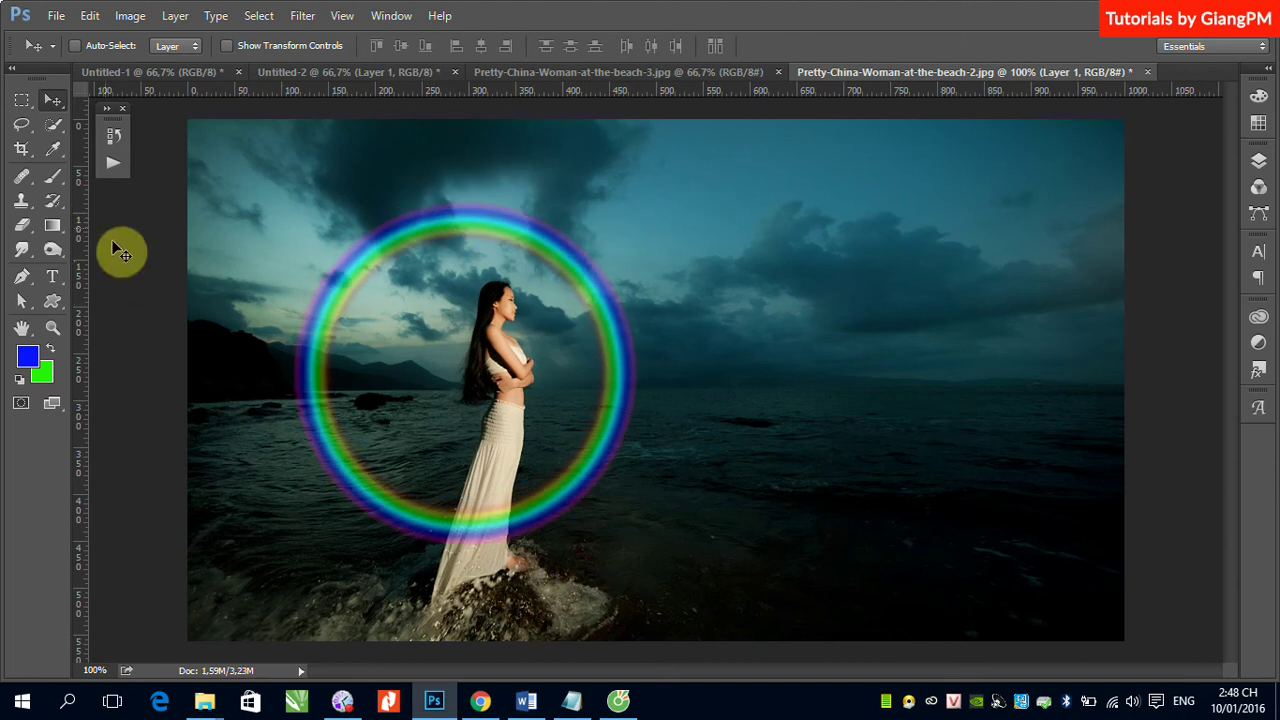
# Step: Select the lower half of the rainbow ring with a Polygonal Lasso outline running along the hills and horizon and around the sea below
pyautogui.click(21, 122)
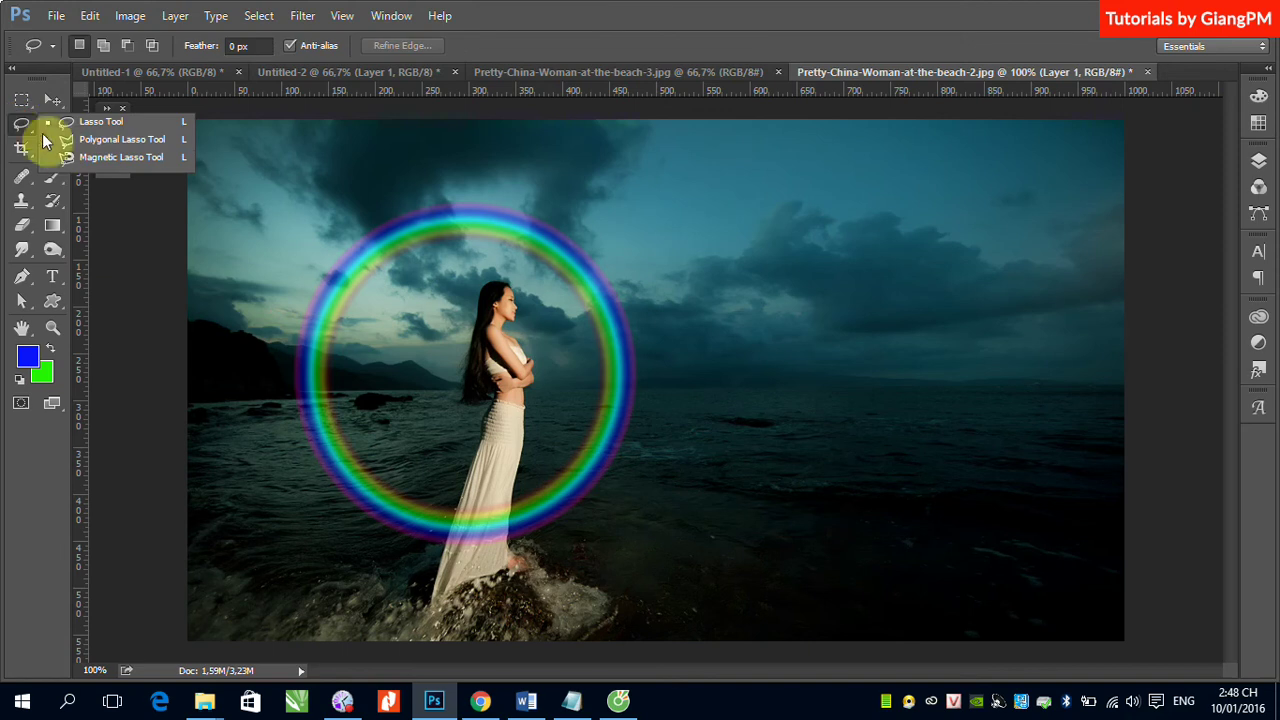
pyautogui.click(70, 140)
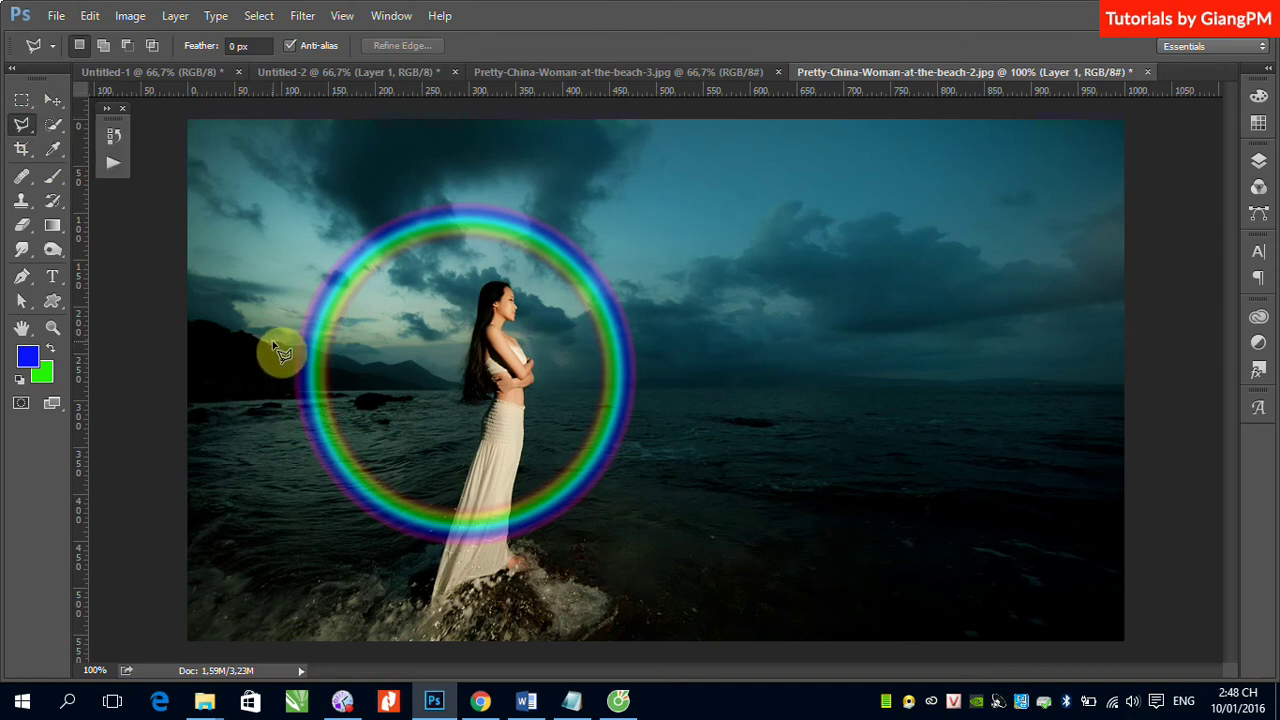
pyautogui.click(262, 341)
pyautogui.click(290, 342)
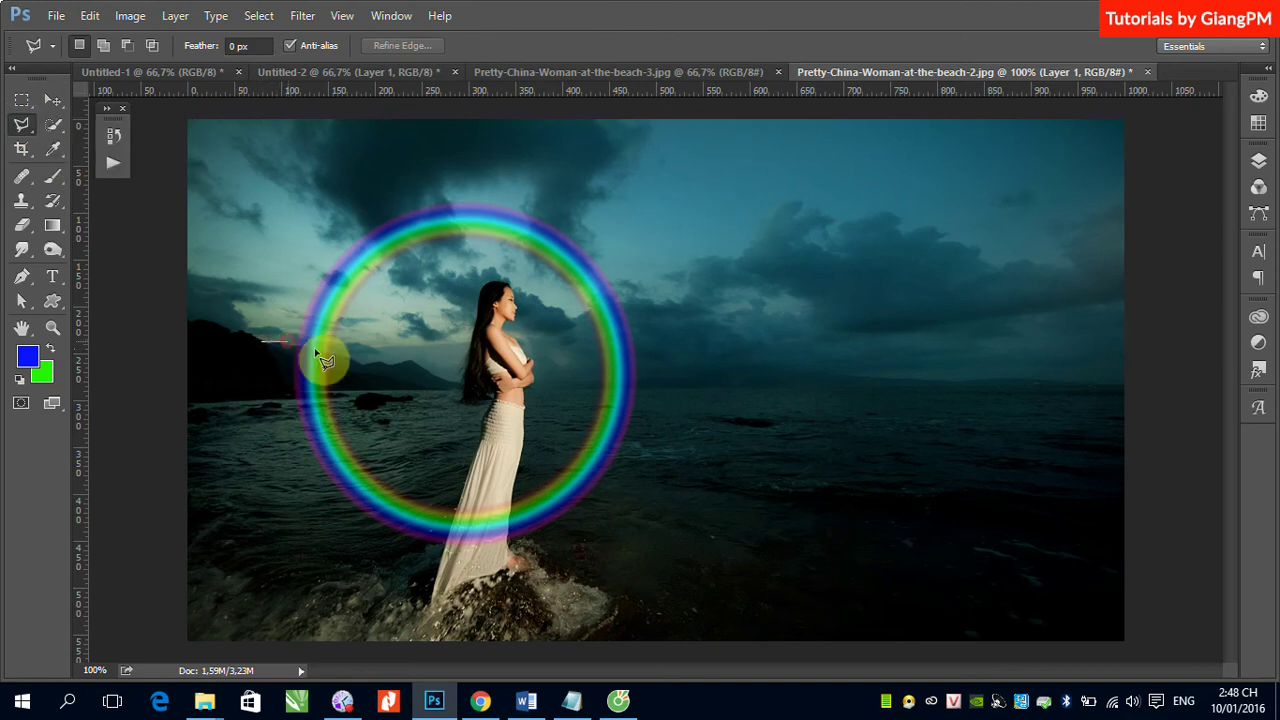
pyautogui.click(451, 392)
pyautogui.click(562, 388)
pyautogui.click(582, 388)
pyautogui.click(607, 380)
pyautogui.click(700, 388)
pyautogui.click(786, 437)
pyautogui.click(785, 552)
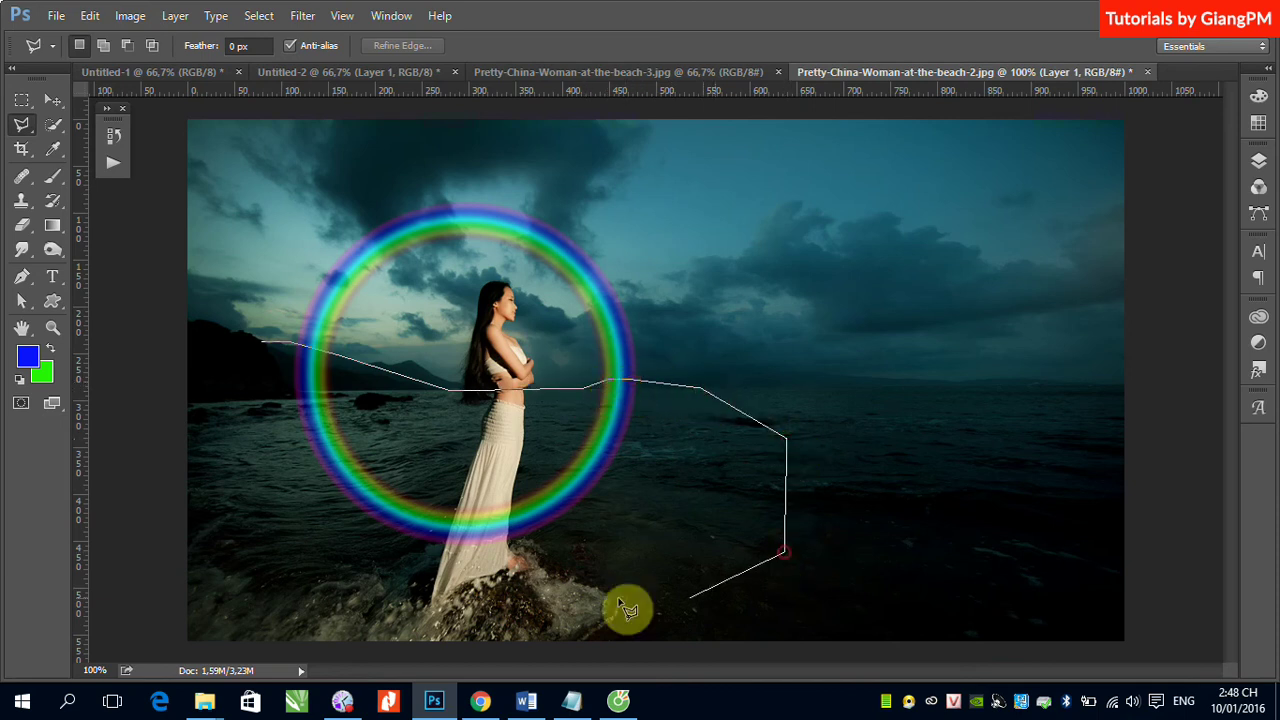
pyautogui.click(441, 637)
pyautogui.click(207, 553)
pyautogui.click(232, 408)
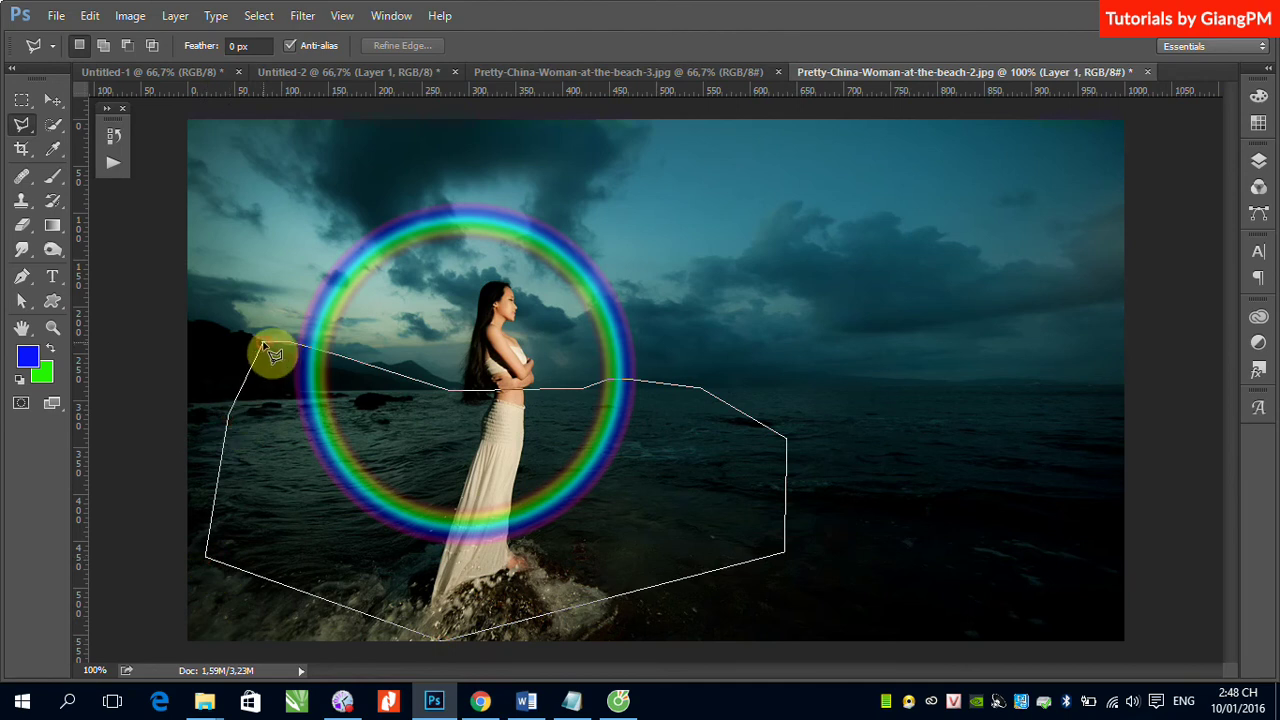
pyautogui.click(264, 344)
# Step: Try deleting the lower half of the ring with the unfeathered selection, and undo the deletion
pyautogui.click(54, 101)
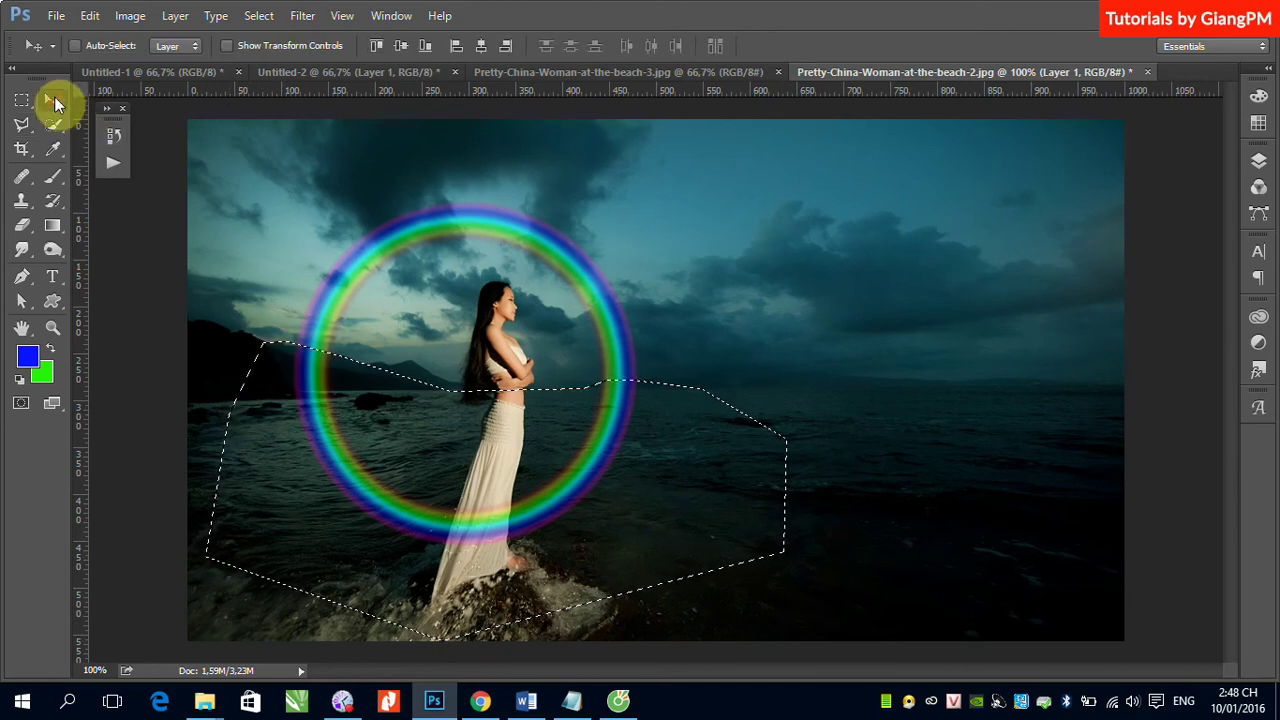
pyautogui.press('Delete')
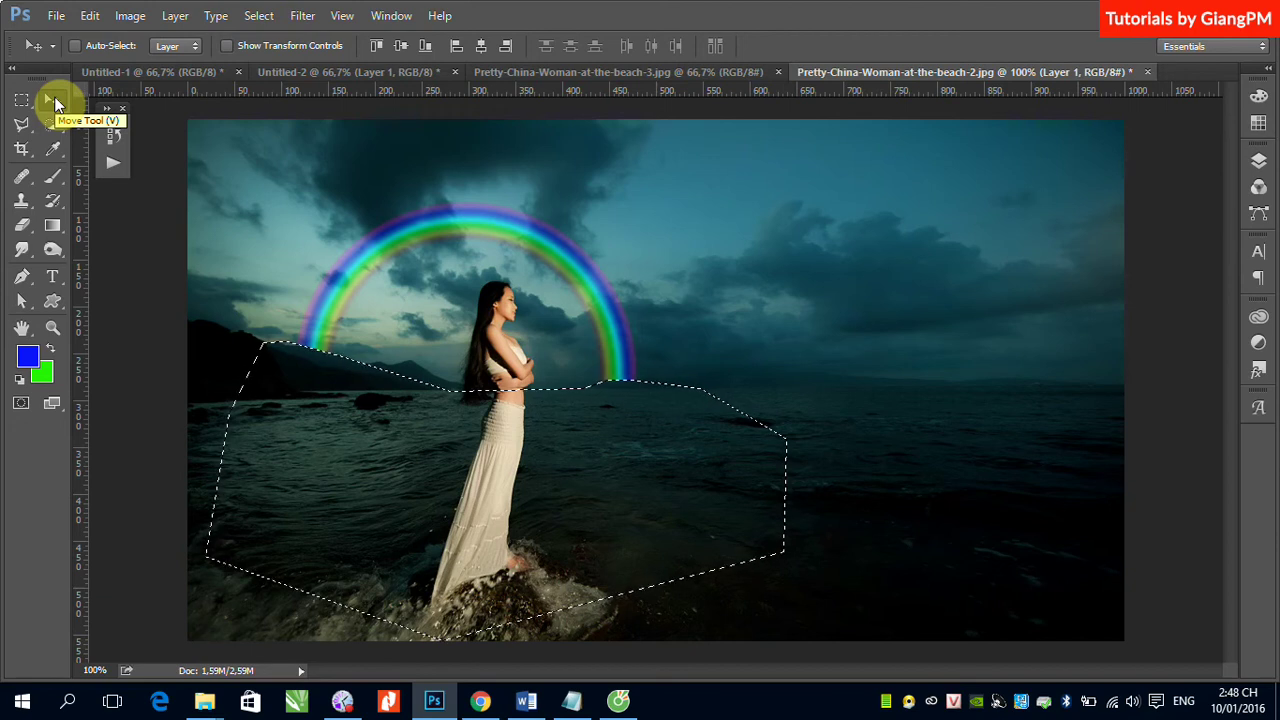
pyautogui.hotkey('ctrl', 'd')
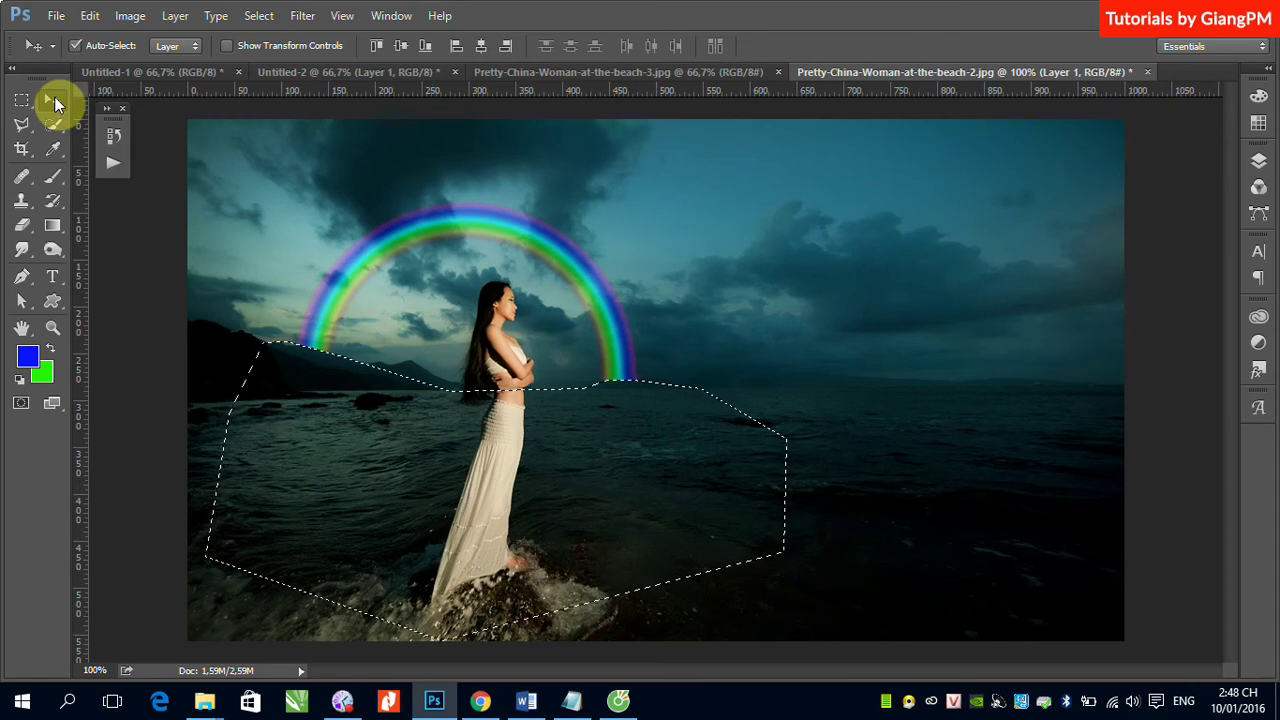
pyautogui.hotkey('ctrl', 'z')
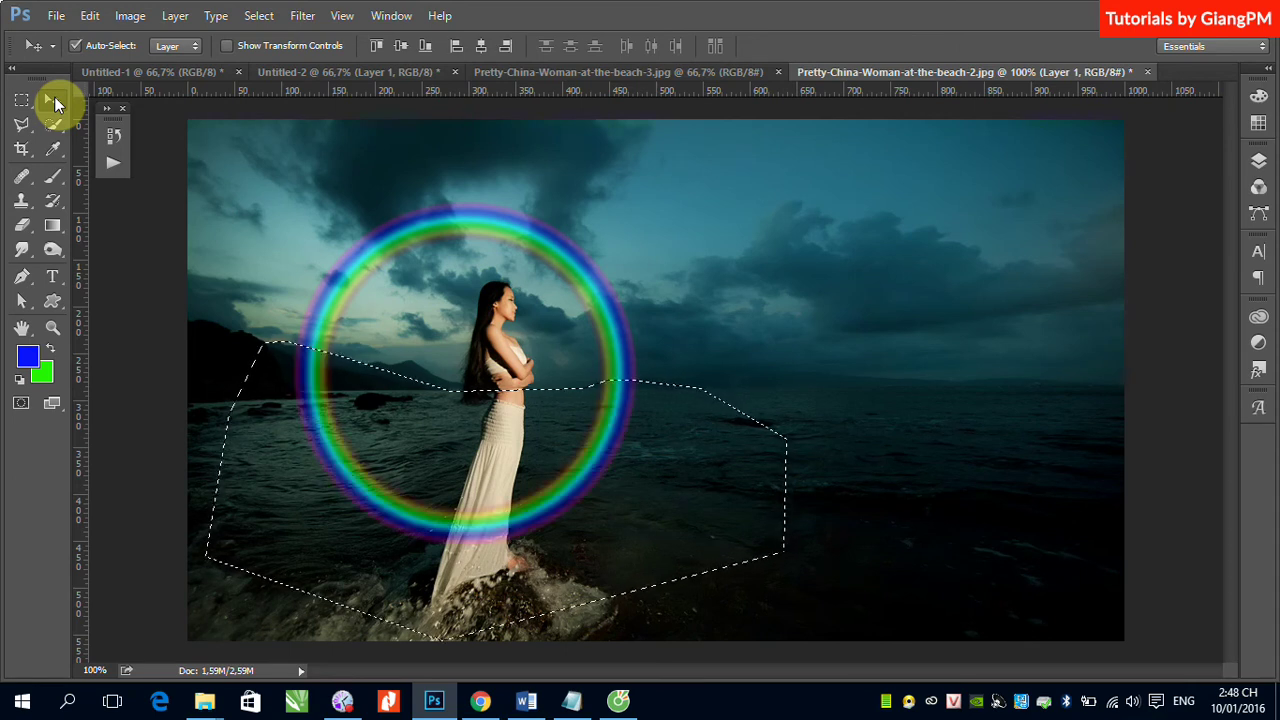
pyautogui.press('ctrl')
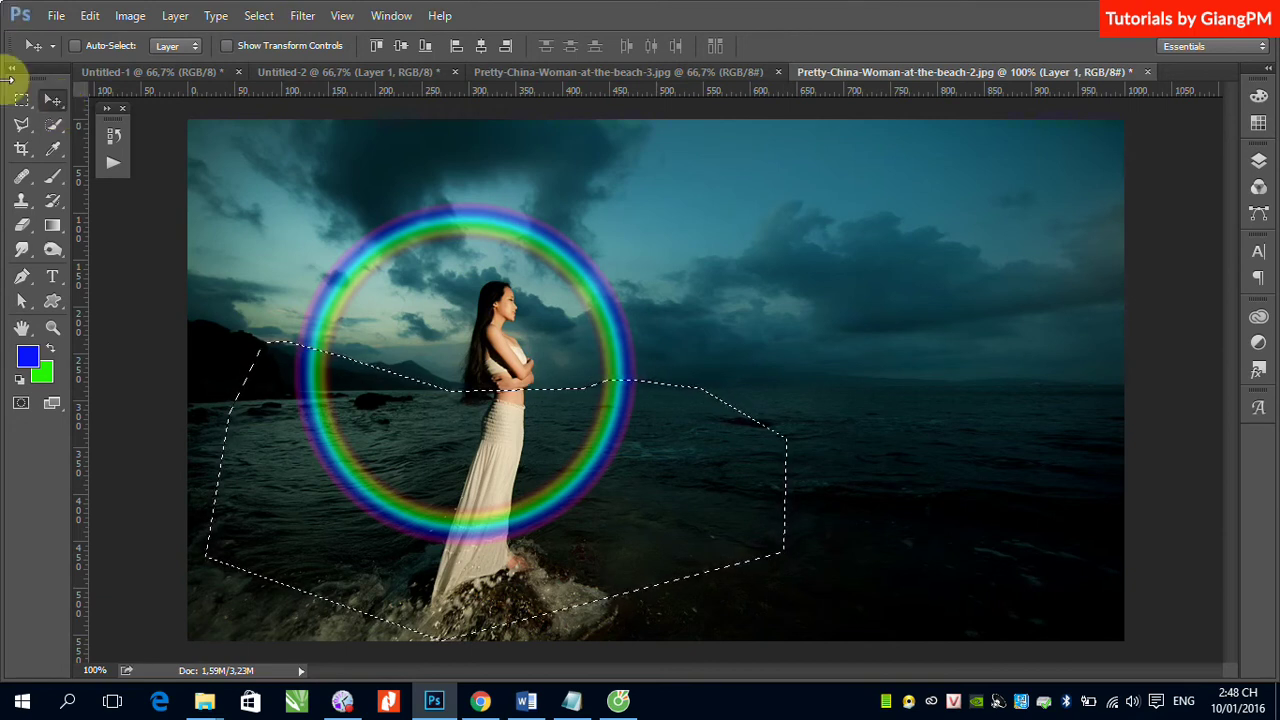
# Step: Feather the selection around the lower half of the ring by 30 pixels
pyautogui.click(22, 108)
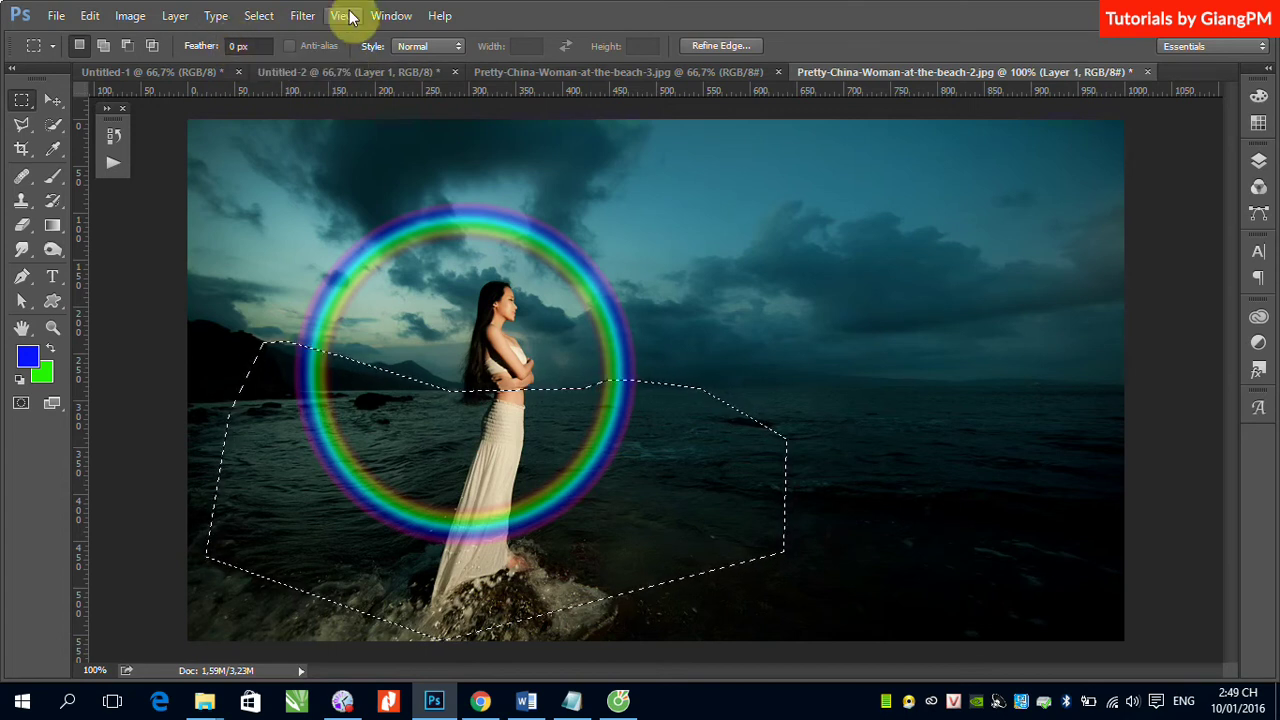
pyautogui.click(262, 16)
pyautogui.moveTo(300, 258)
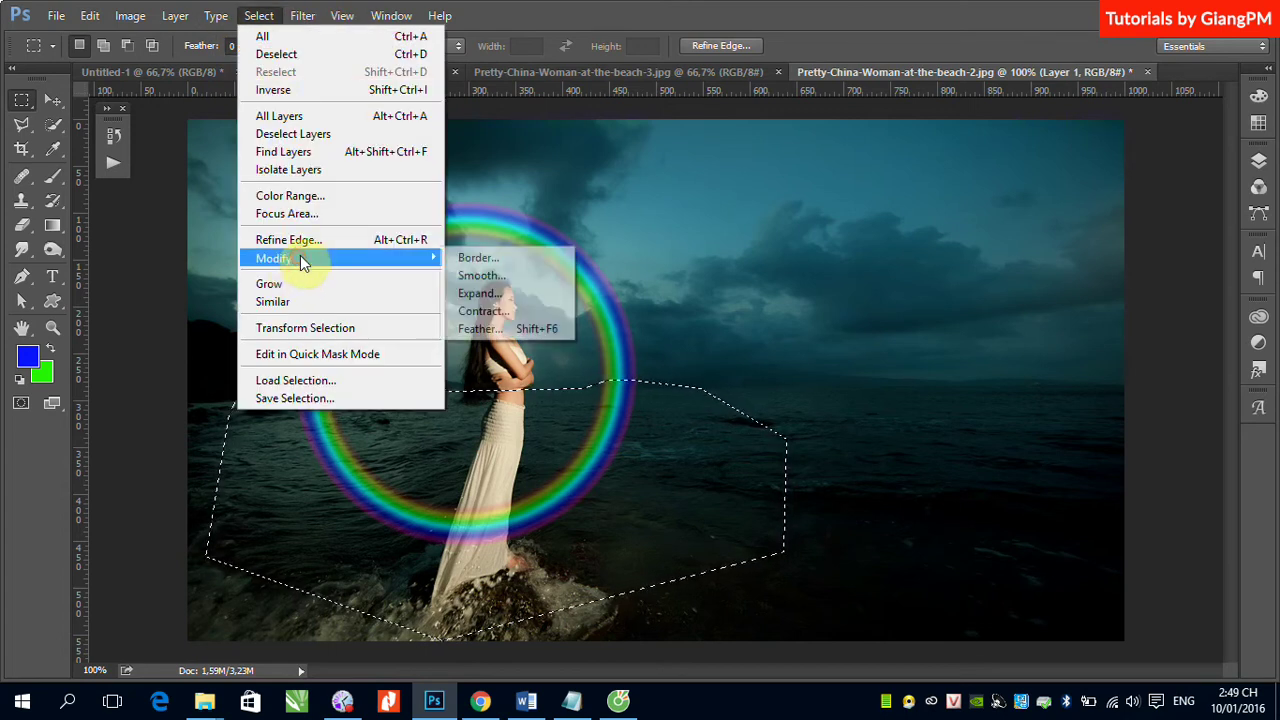
pyautogui.click(501, 329)
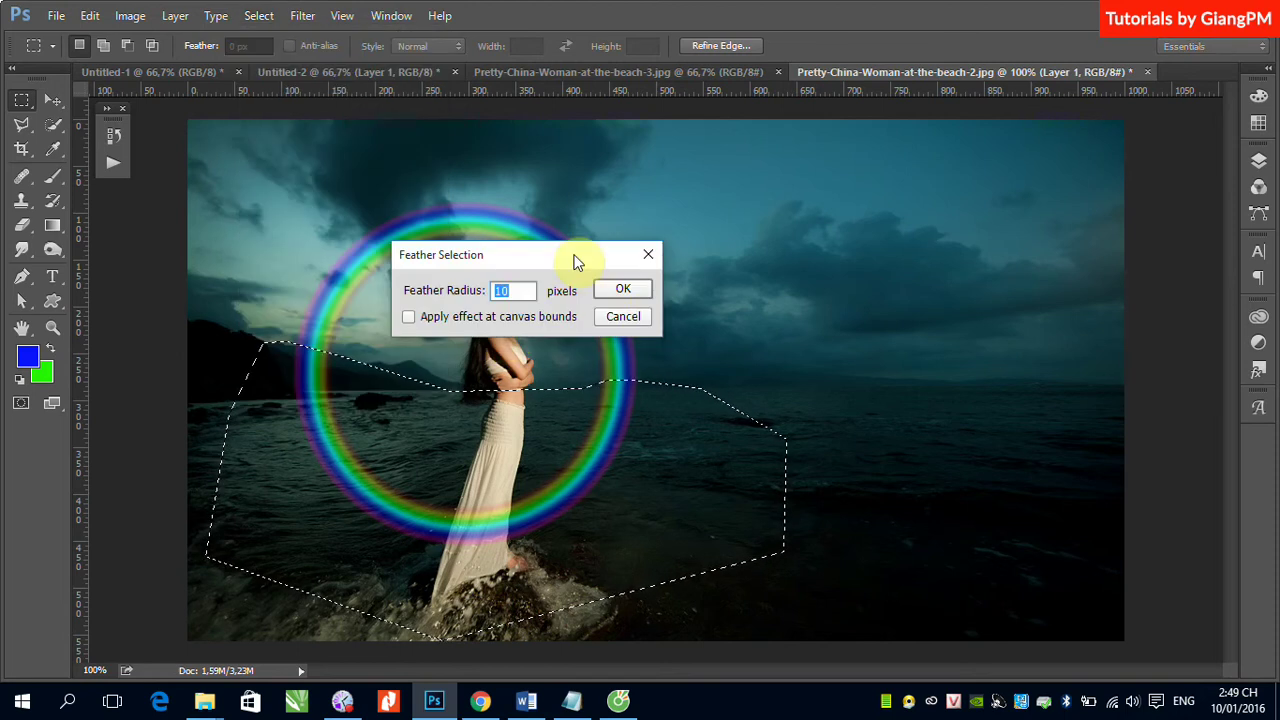
pyautogui.moveTo(575, 262); pyautogui.dragTo(941, 252)
pyautogui.click(879, 280)
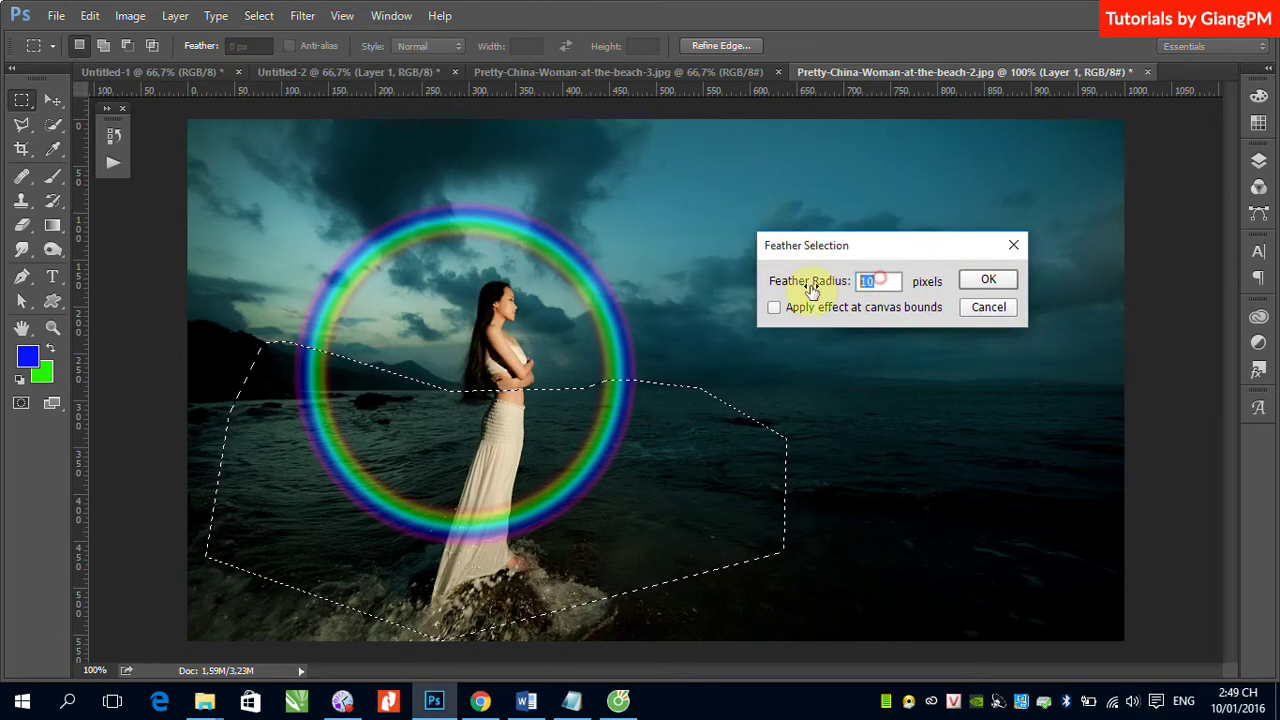
pyautogui.write('30')
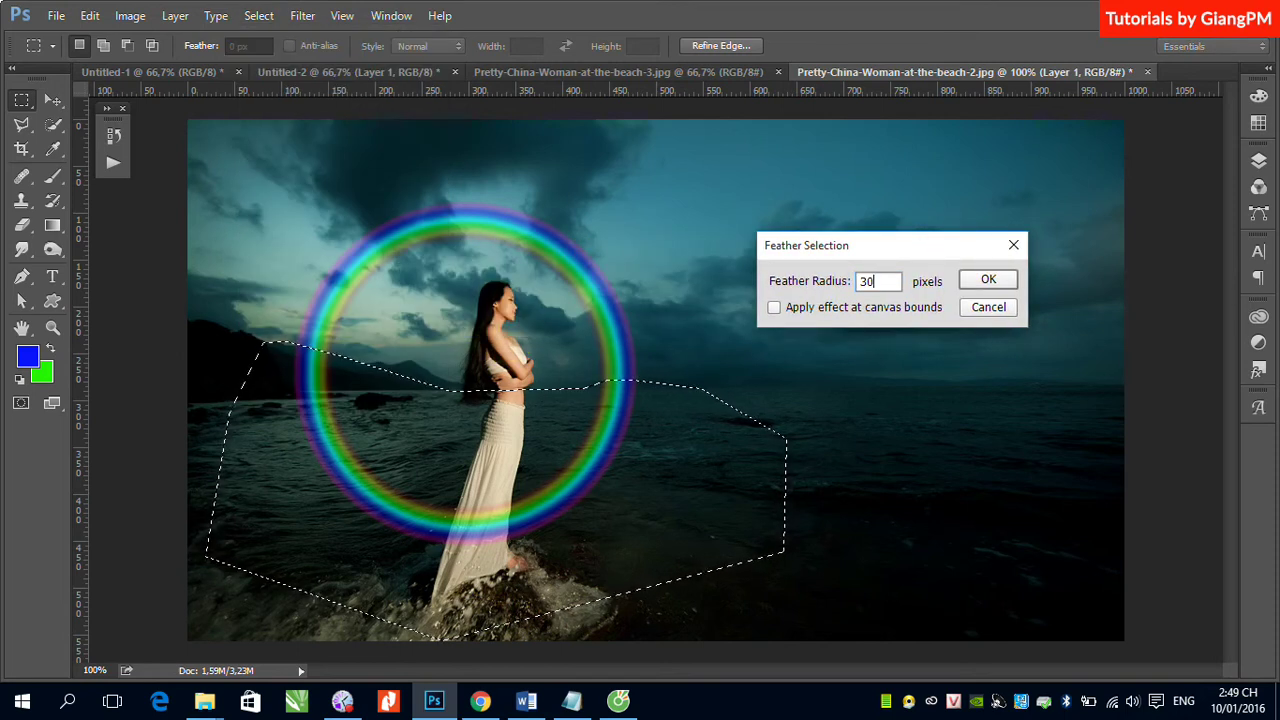
pyautogui.click(1011, 277)
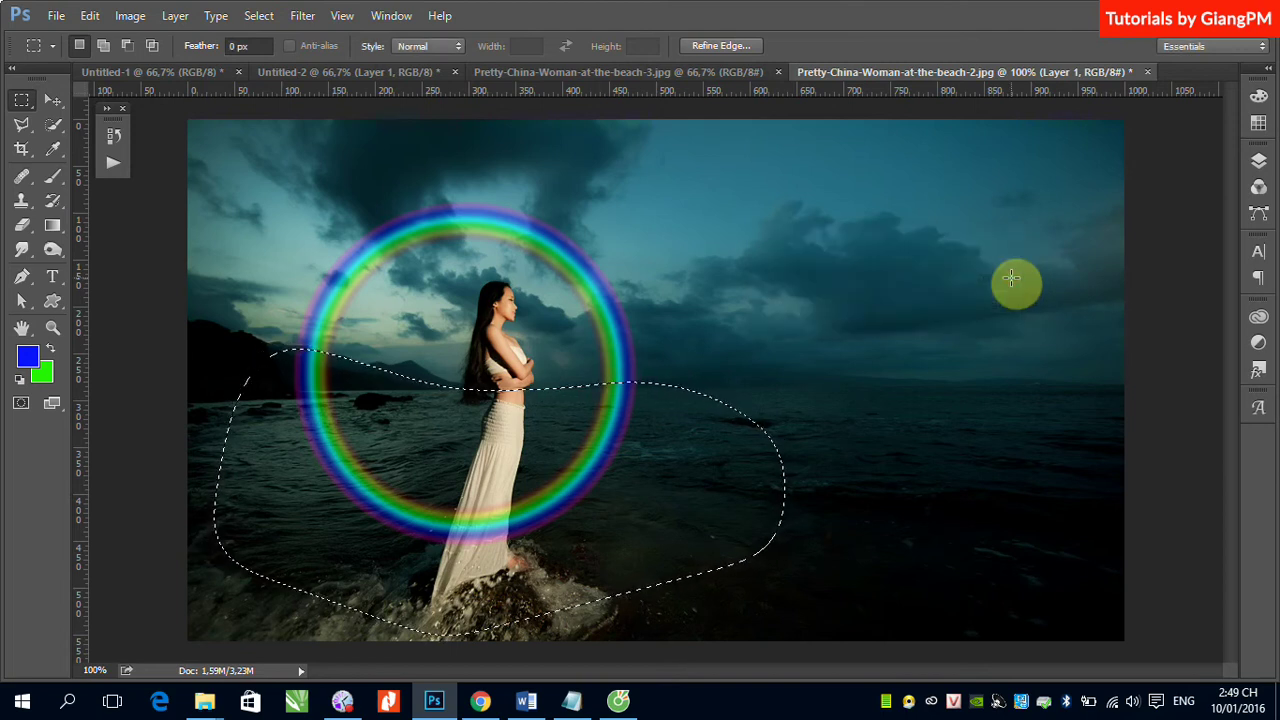
# Step: Delete the rainbow inside the feathered selection twice so the arc's ends fade out, and deselect
pyautogui.press('Delete')
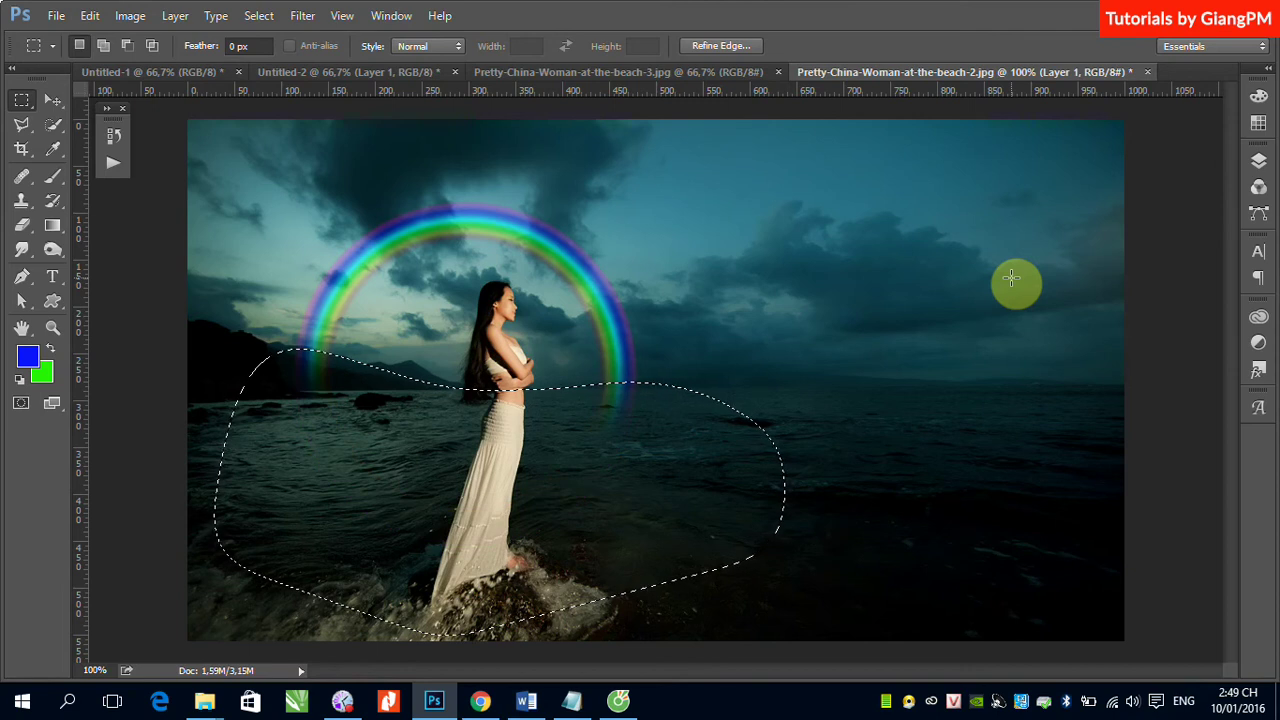
pyautogui.press('Delete')
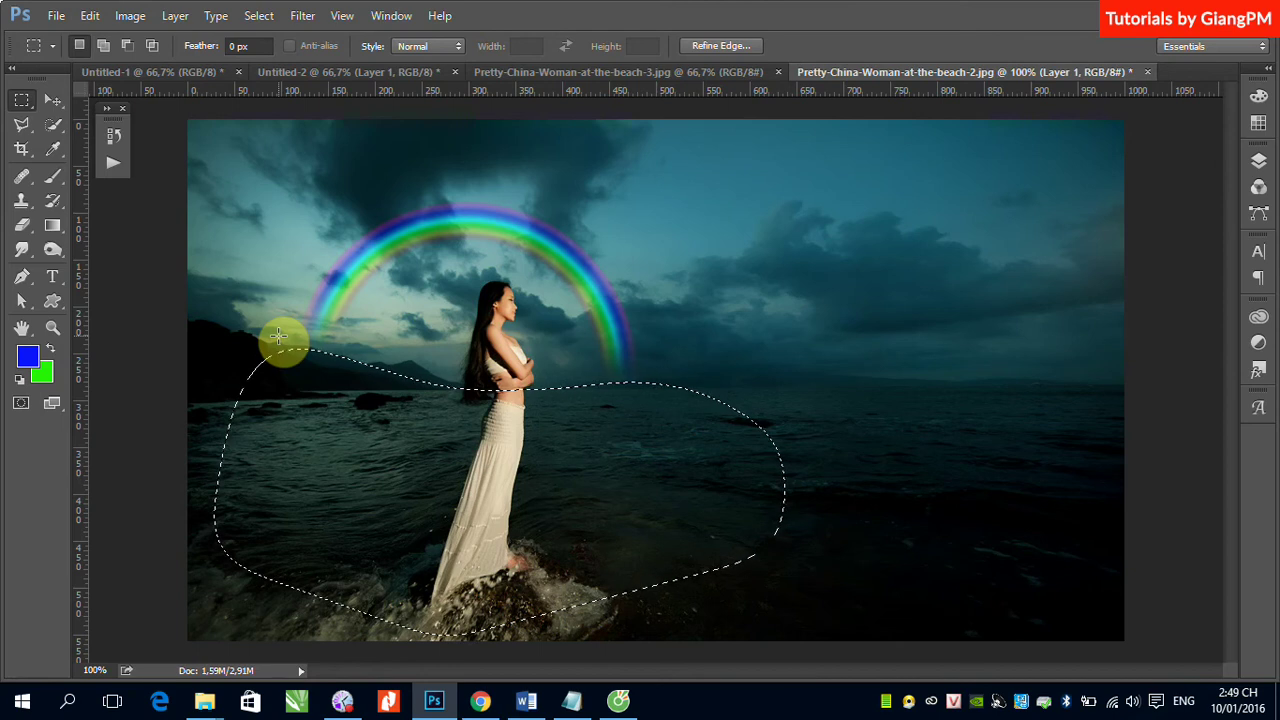
pyautogui.click(160, 353)
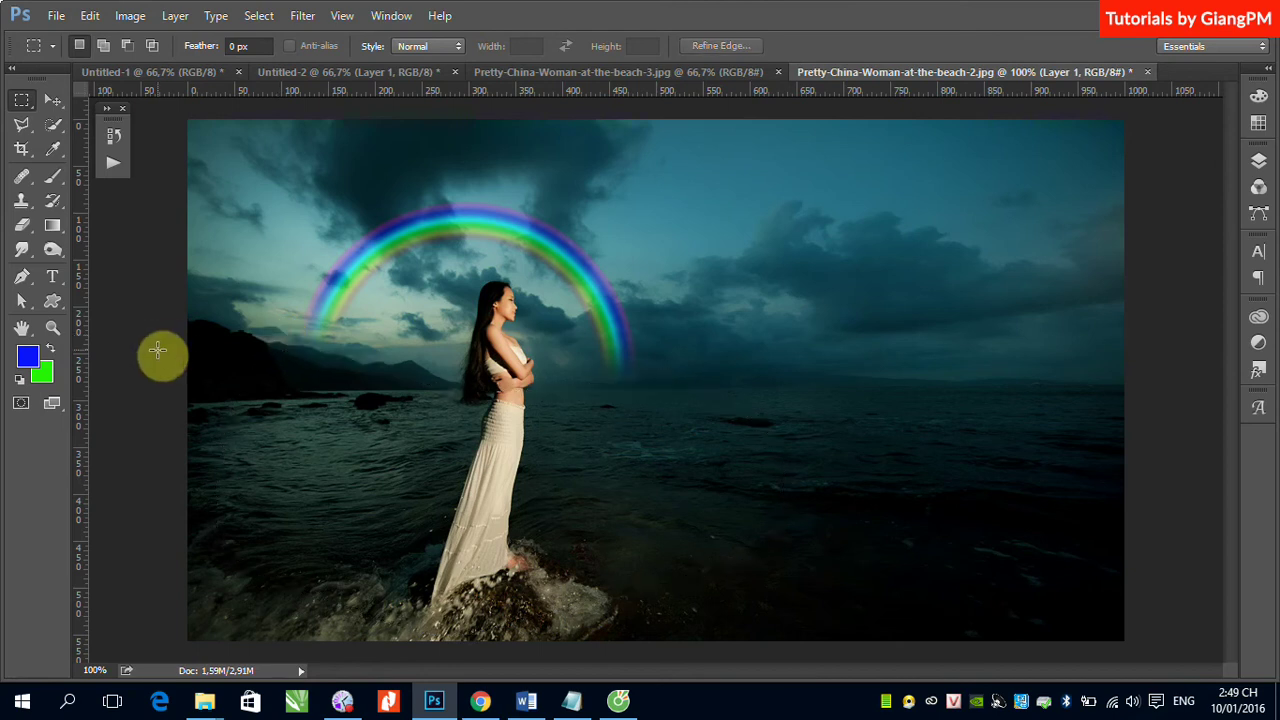
pyautogui.click(53, 100)
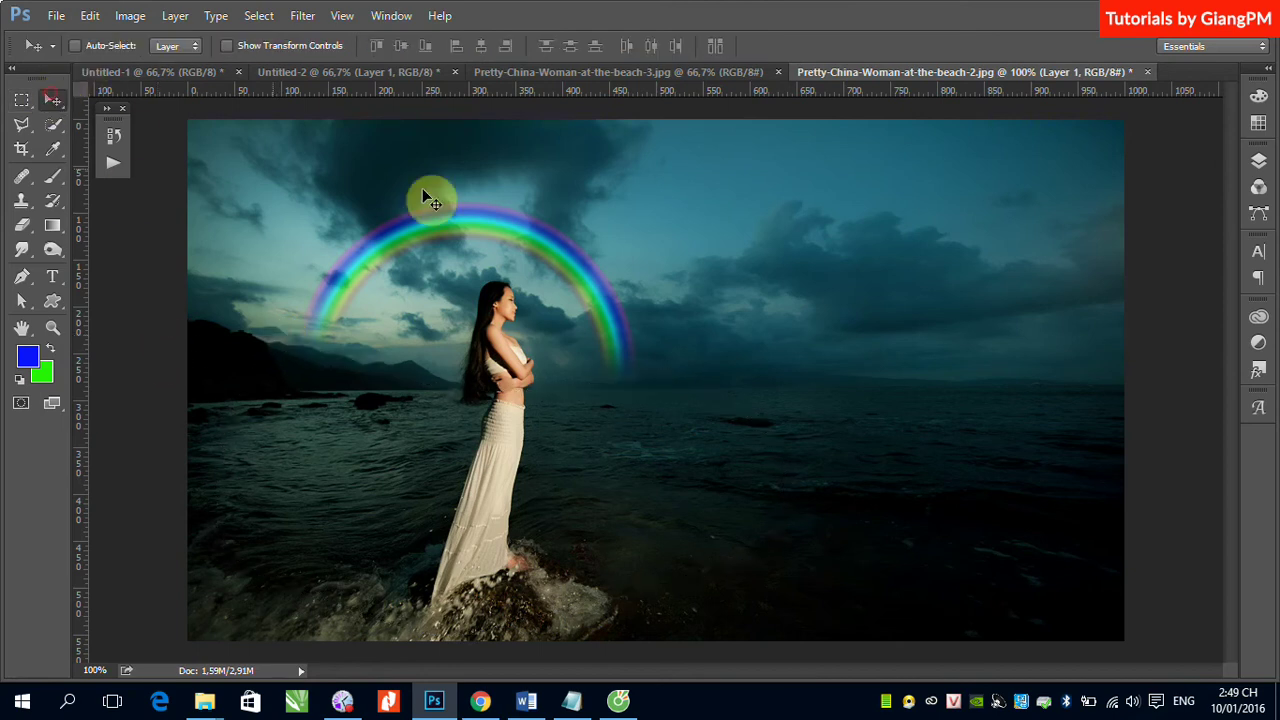
# Step: Lower the opacity of the rainbow layer to 30%
pyautogui.click(1259, 161)
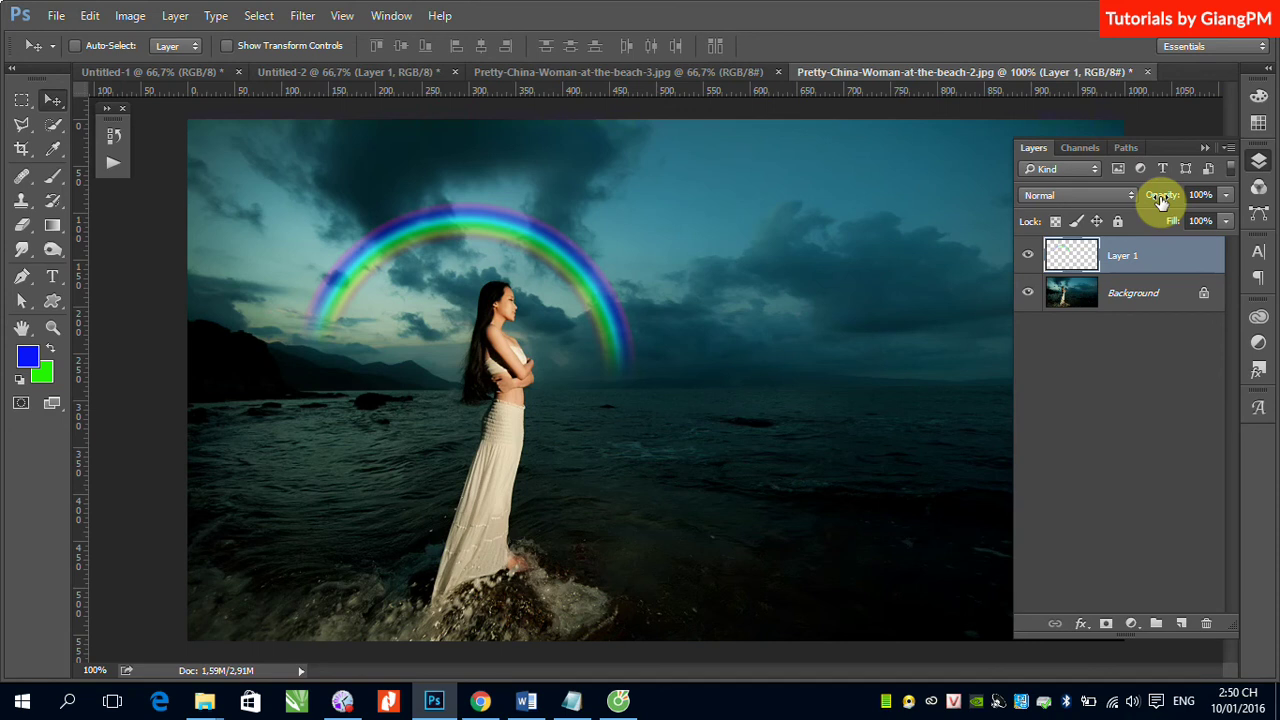
pyautogui.click(1158, 199)
pyautogui.moveTo(1170, 195); pyautogui.dragTo(1200, 195)
pyautogui.click(1225, 196)
pyautogui.moveTo(1153, 224)
pyautogui.mouseDown()
pyautogui.moveTo(1222, 226)
pyautogui.moveTo(1160, 235)
pyautogui.mouseUp()
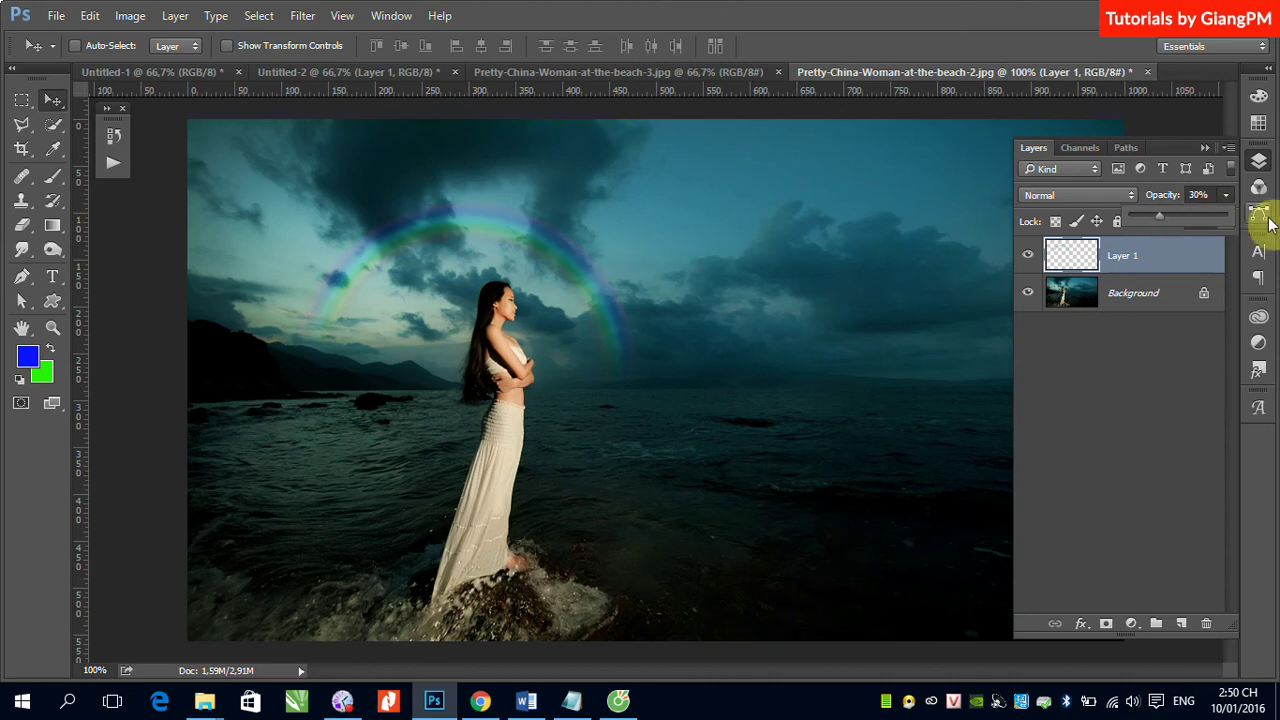
pyautogui.press('Return')
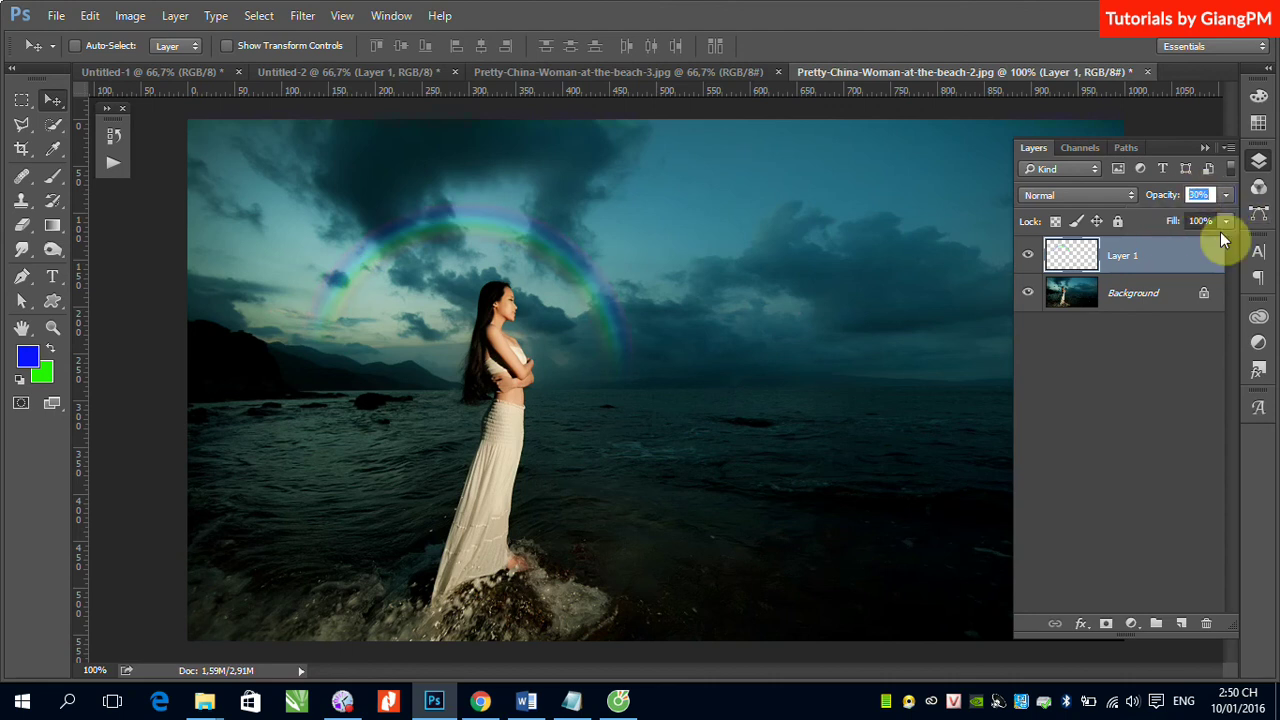
# Step: Try the rainbow layer at 50%, 100% and 20% opacity, and settle on 57%
pyautogui.write('50')
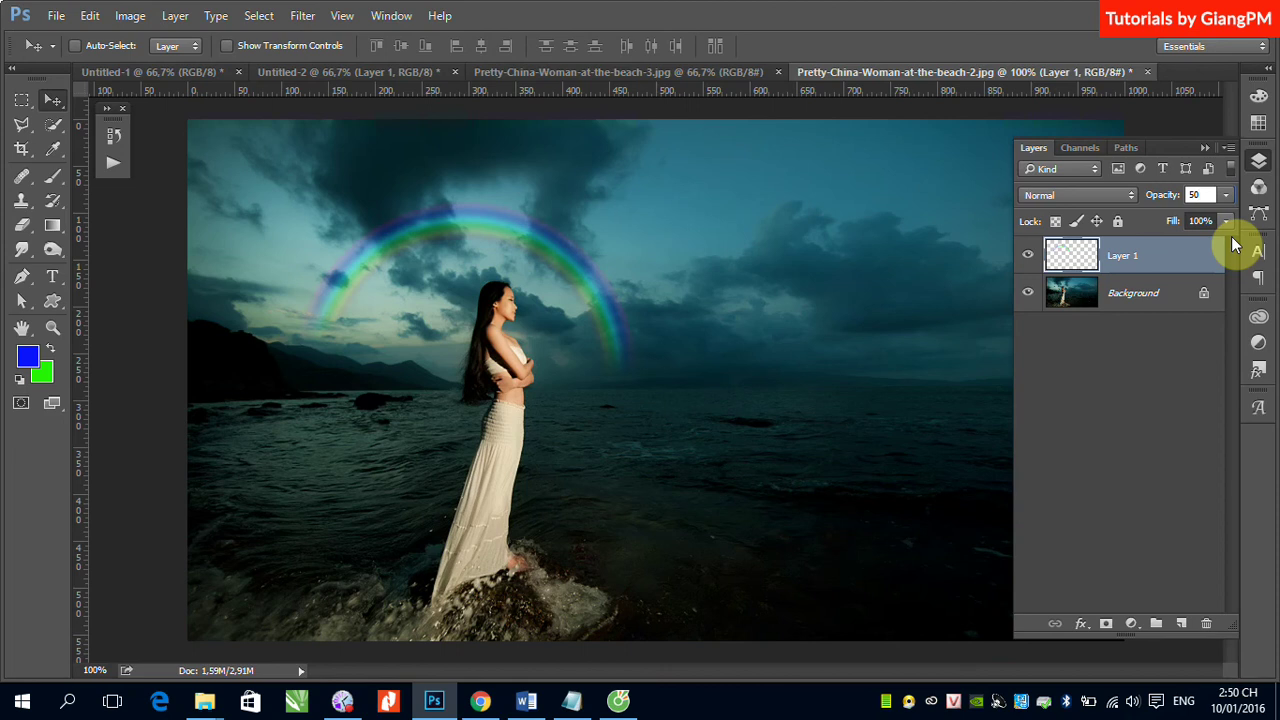
pyautogui.press('Return')
pyautogui.press('0')
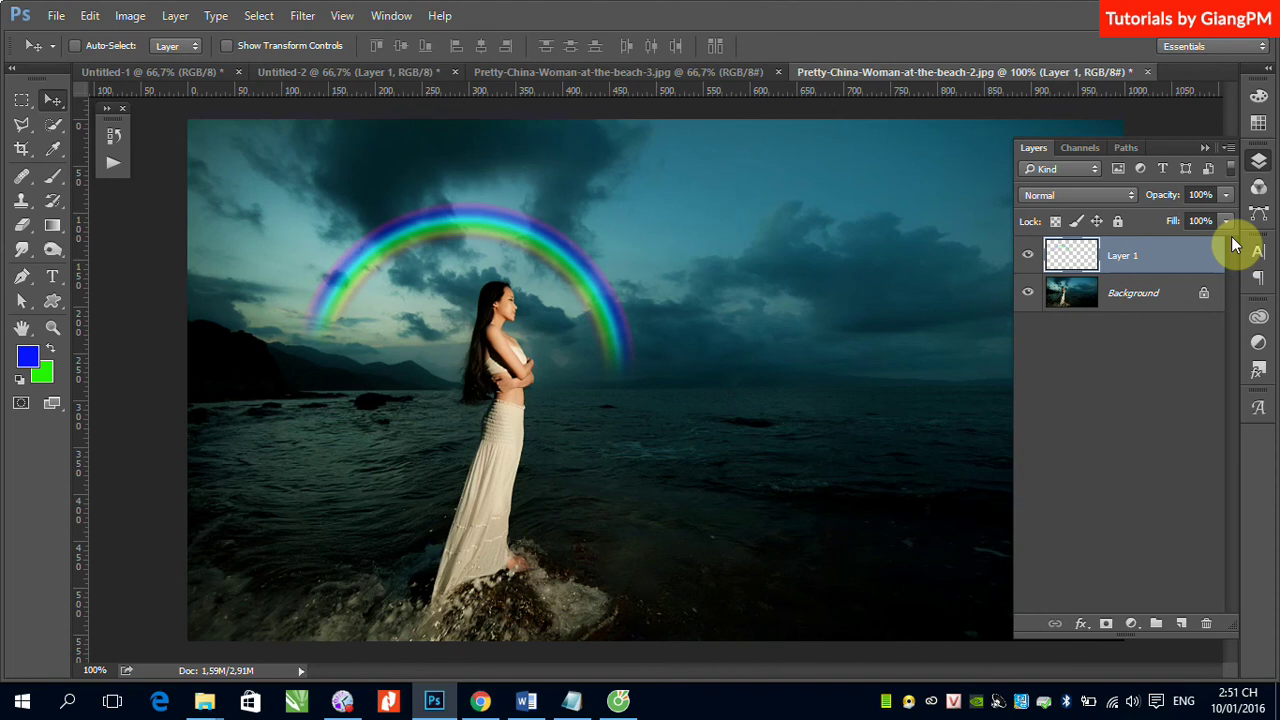
pyautogui.press('5')
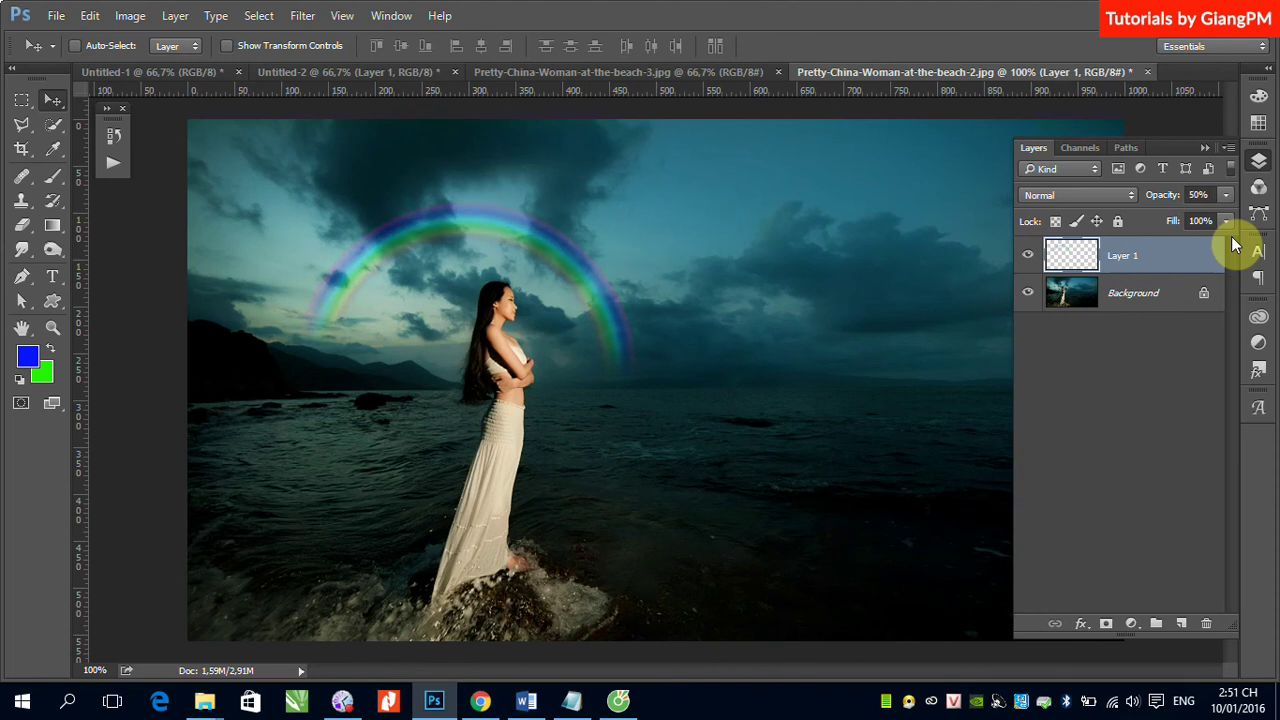
pyautogui.press('2')
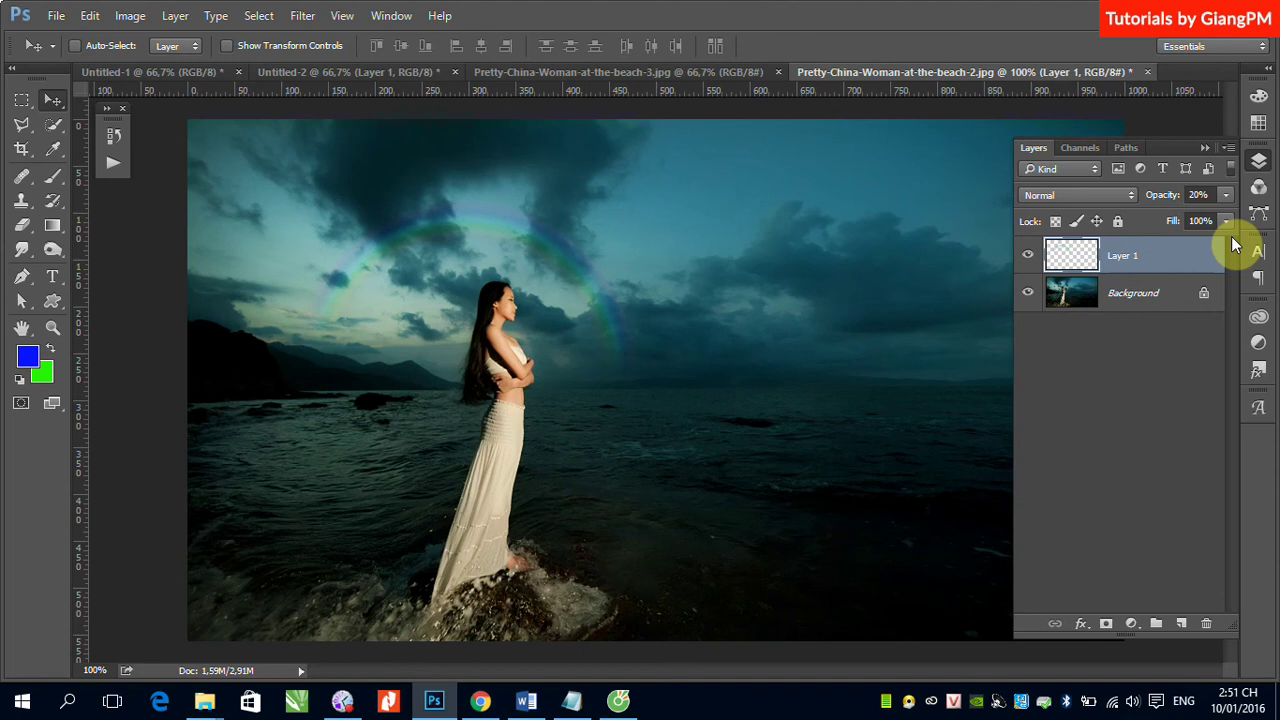
pyautogui.press('5')
pyautogui.press('7')
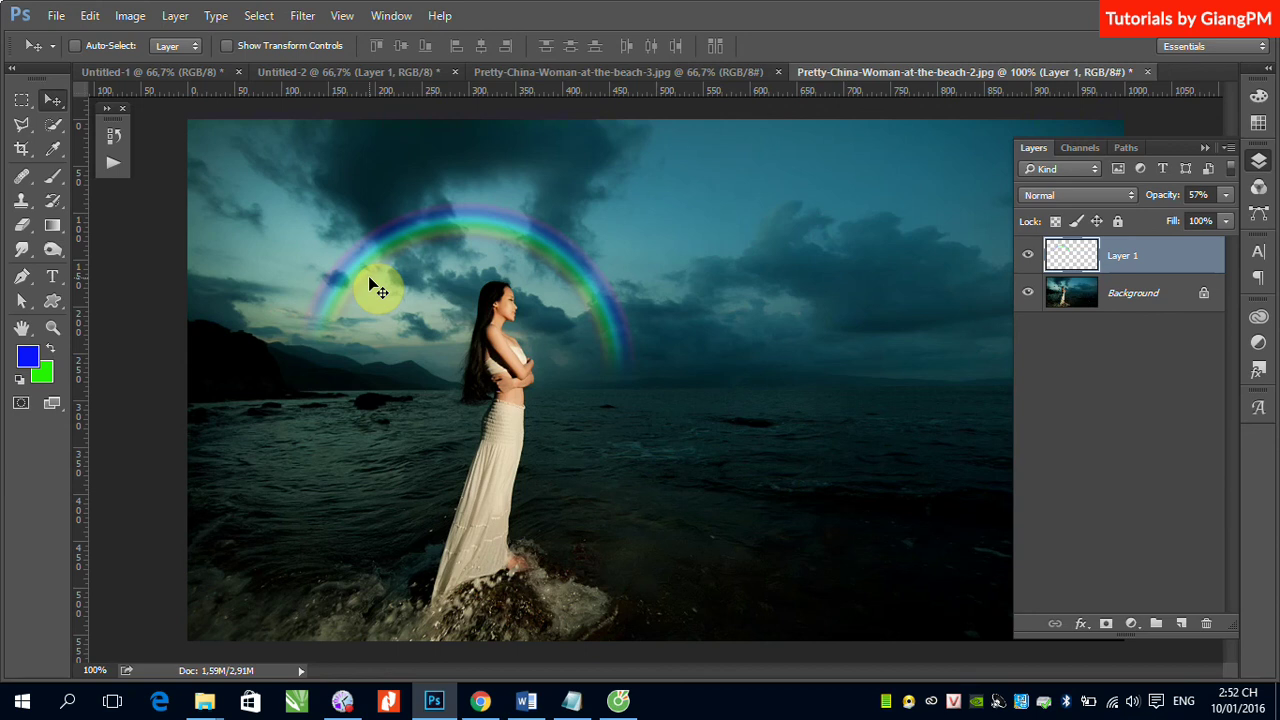
# Step: Duplicate the rainbow layer and flip the copy vertically
pyautogui.moveTo(378, 287); pyautogui.dragTo(378, 287)
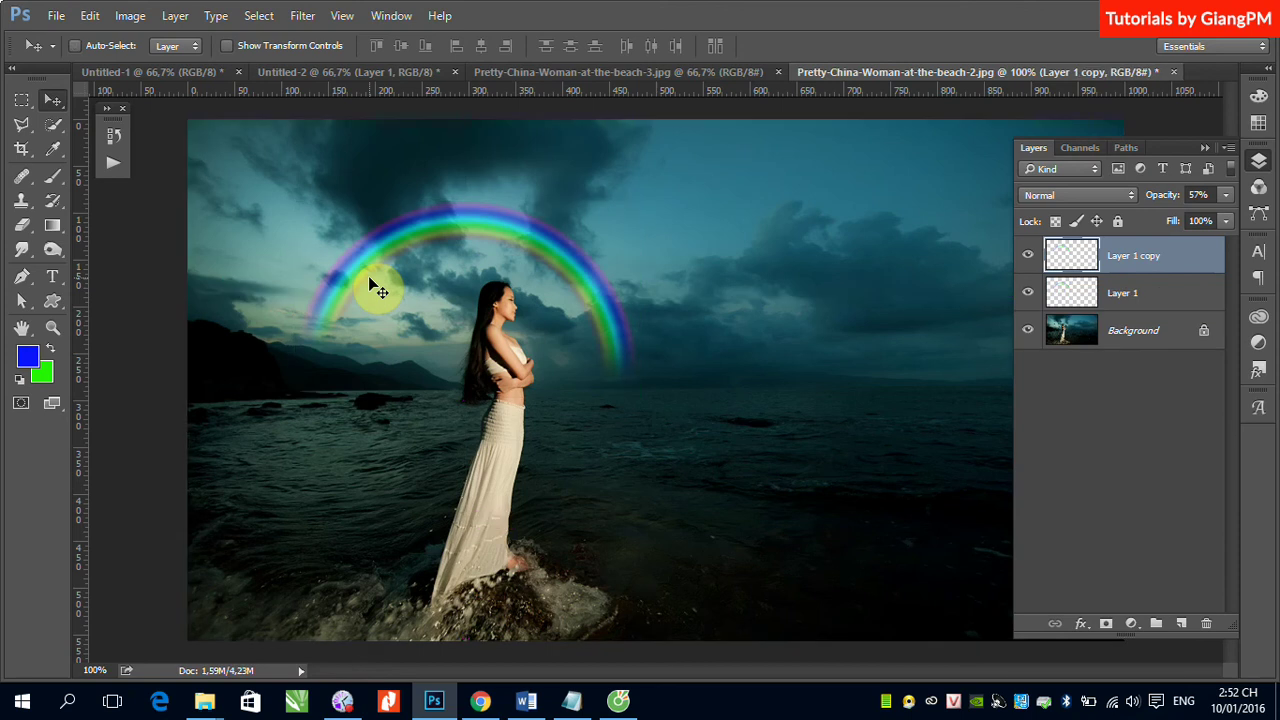
pyautogui.click(89, 15)
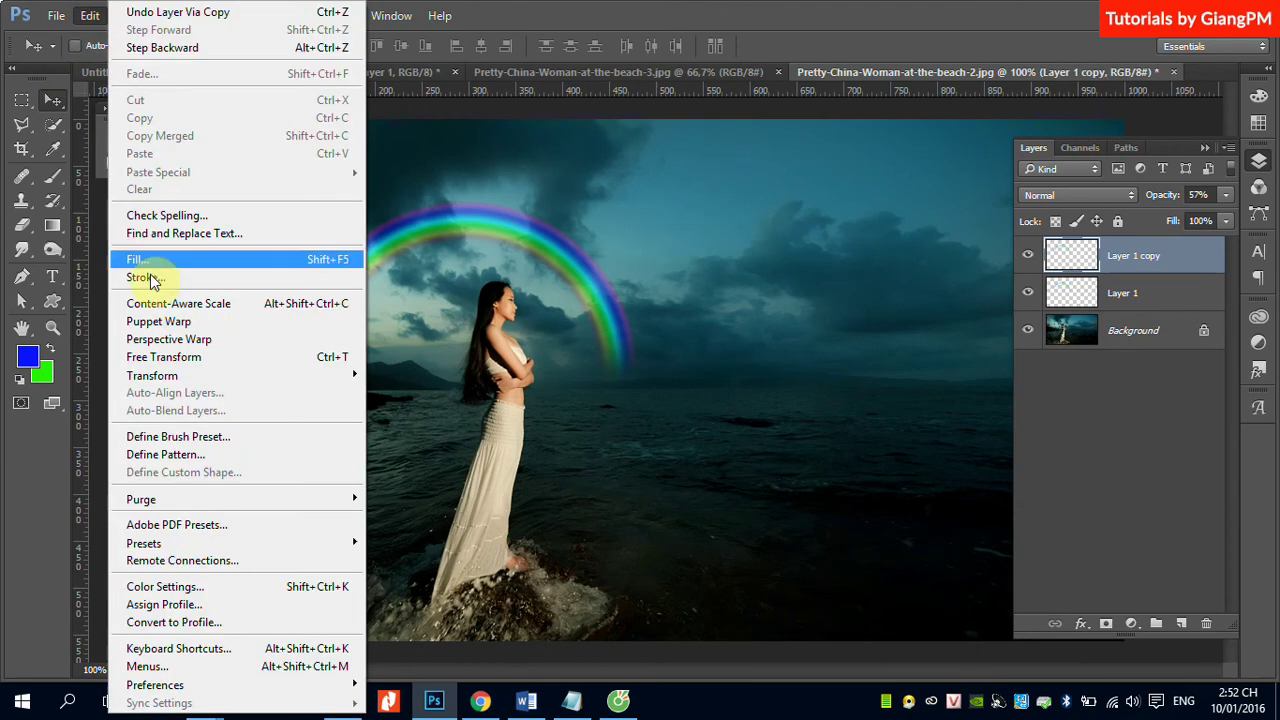
pyautogui.moveTo(165, 375)
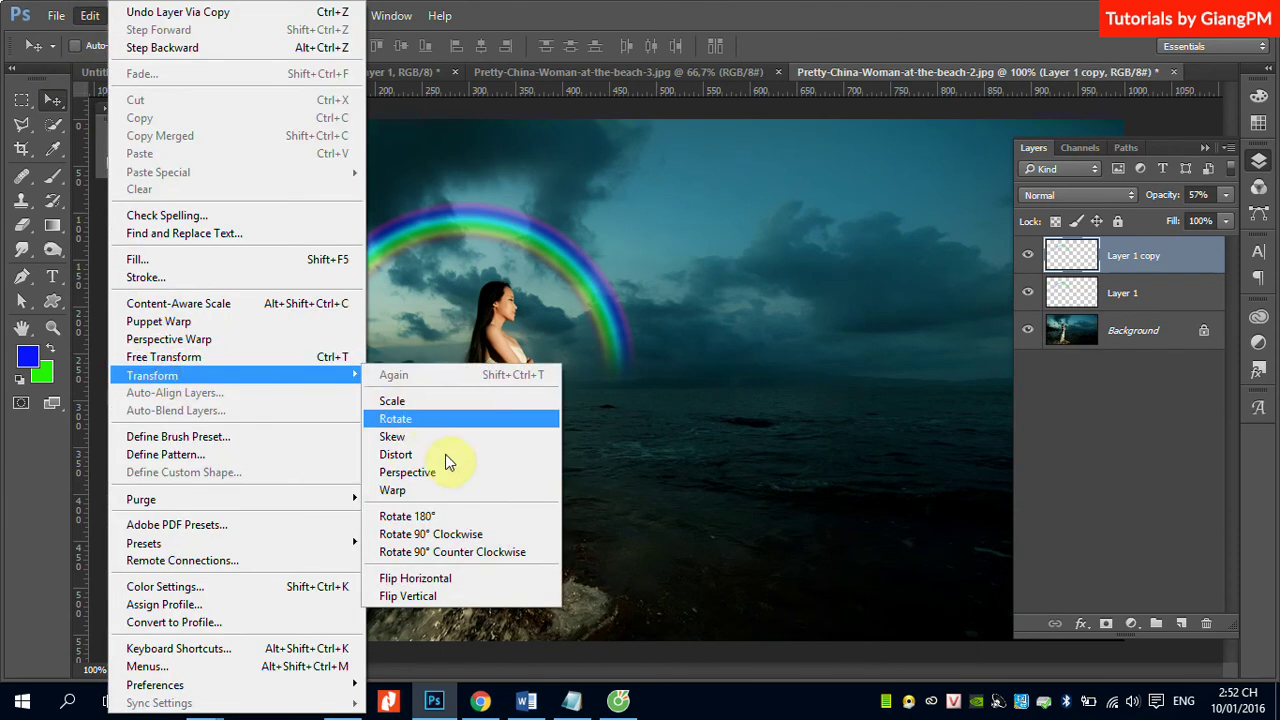
pyautogui.click(417, 596)
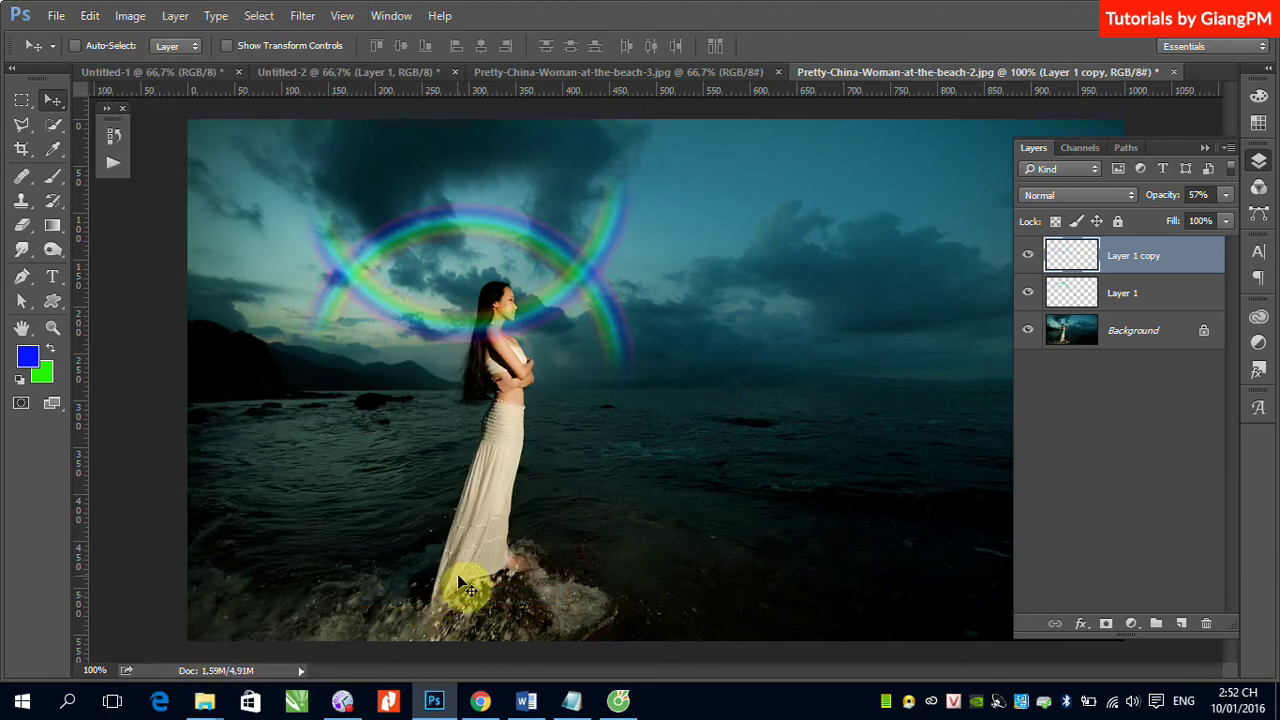
# Step: Move the flipped rainbow copy down over the sea and align it under the upper arc as its reflection
pyautogui.moveTo(571, 294); pyautogui.dragTo(560, 520)
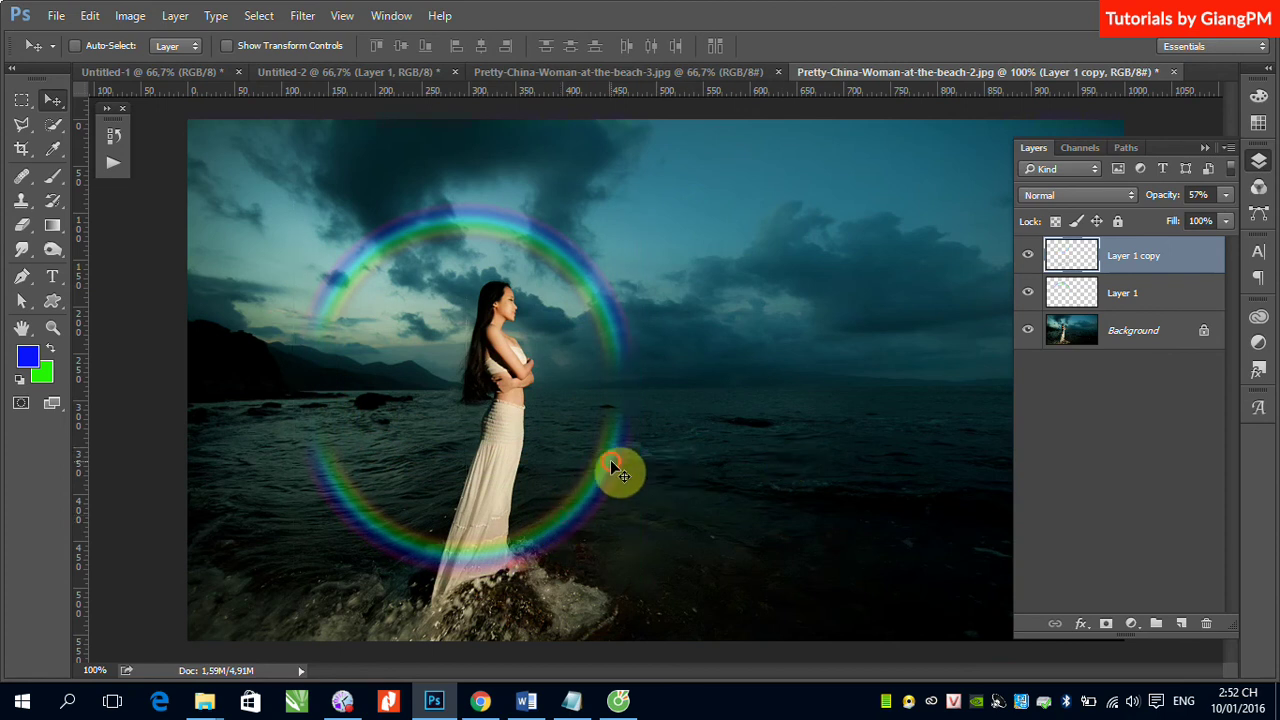
pyautogui.moveTo(611, 461); pyautogui.dragTo(618, 459)
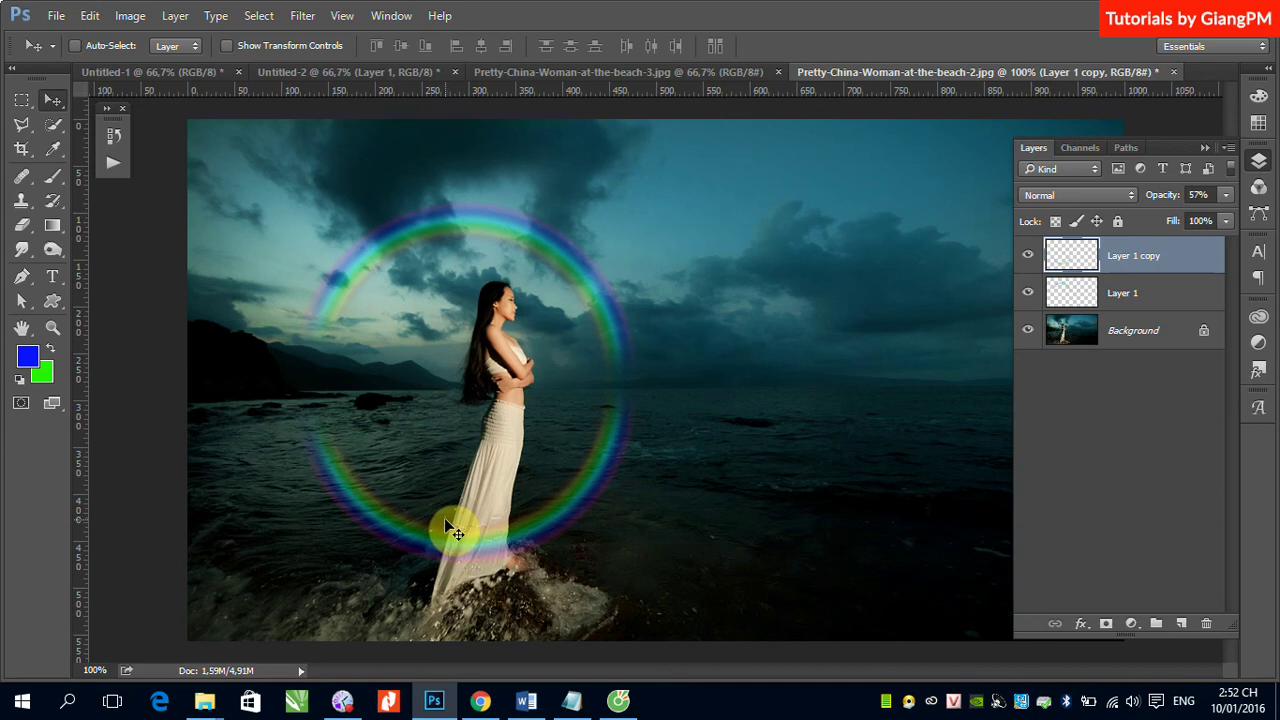
# Step: Outline the hem of the woman's skirt with the Polygonal Lasso, delete the reflected rainbow inside it, and clear the selection
pyautogui.click(22, 123)
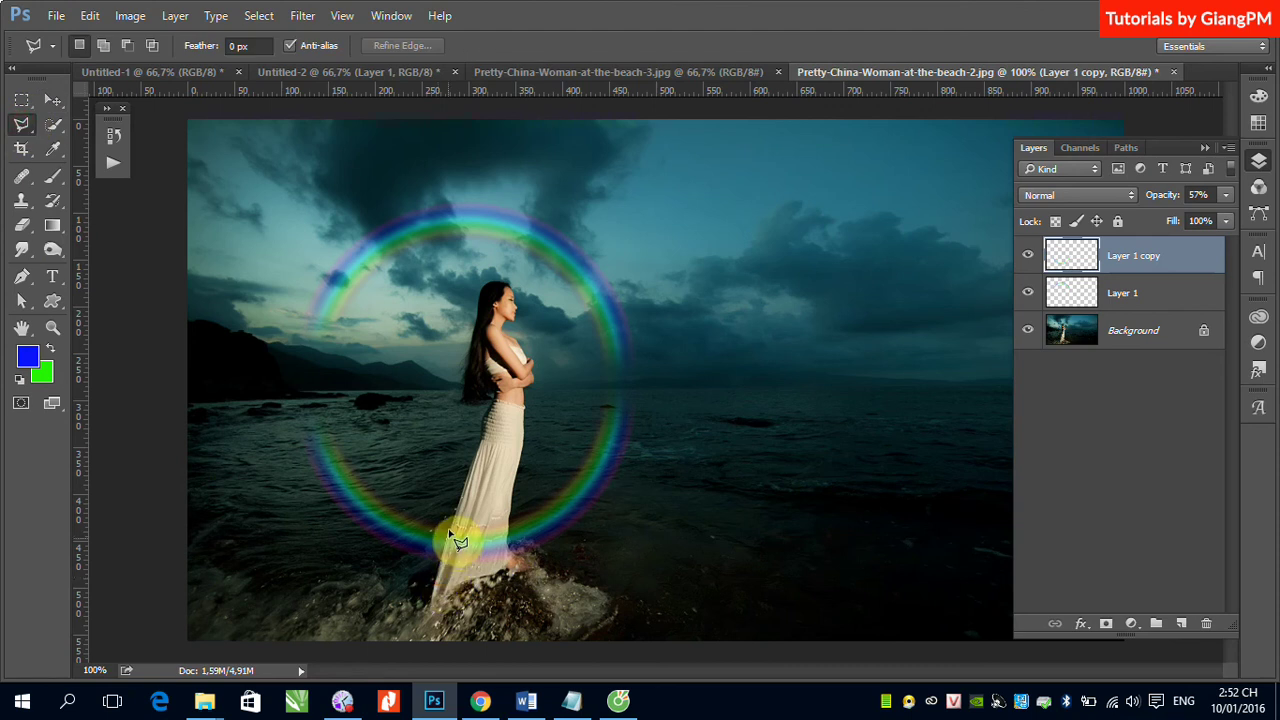
pyautogui.click(452, 509)
pyautogui.click(509, 509)
pyautogui.click(509, 550)
pyautogui.click(527, 572)
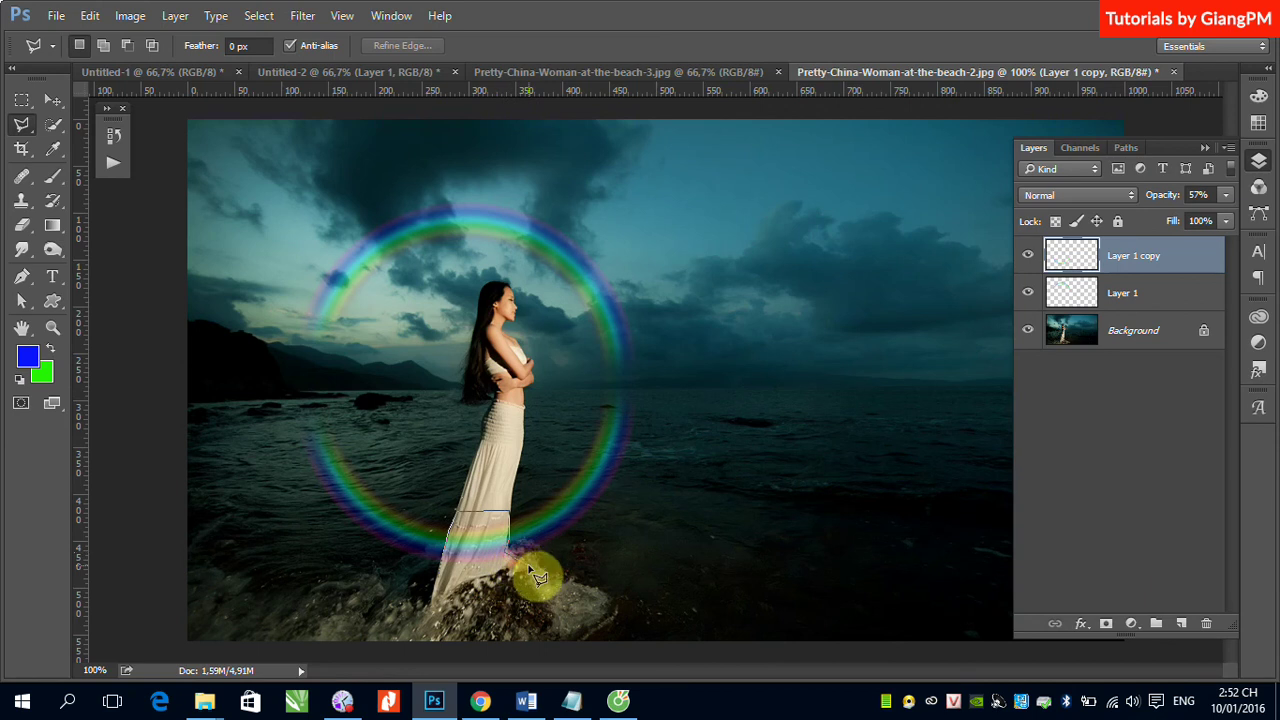
pyautogui.click(487, 604)
pyautogui.click(415, 617)
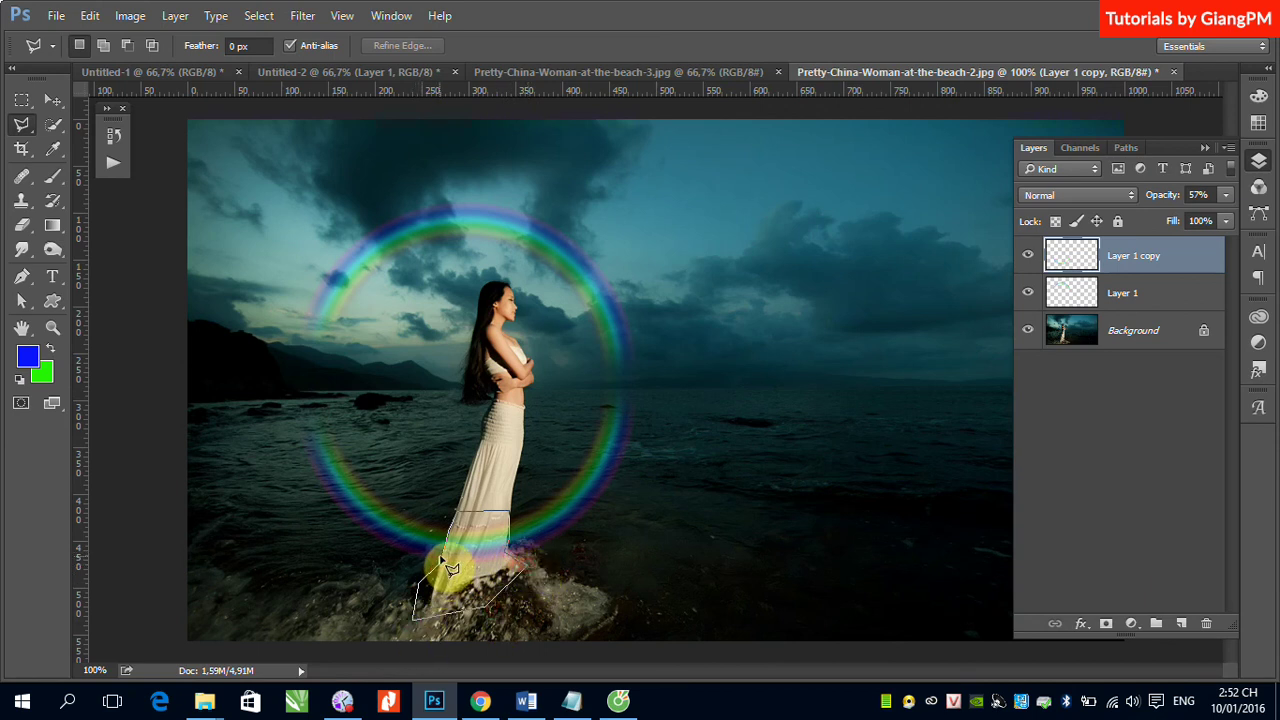
pyautogui.click(440, 557)
pyautogui.doubleClick(440, 557)
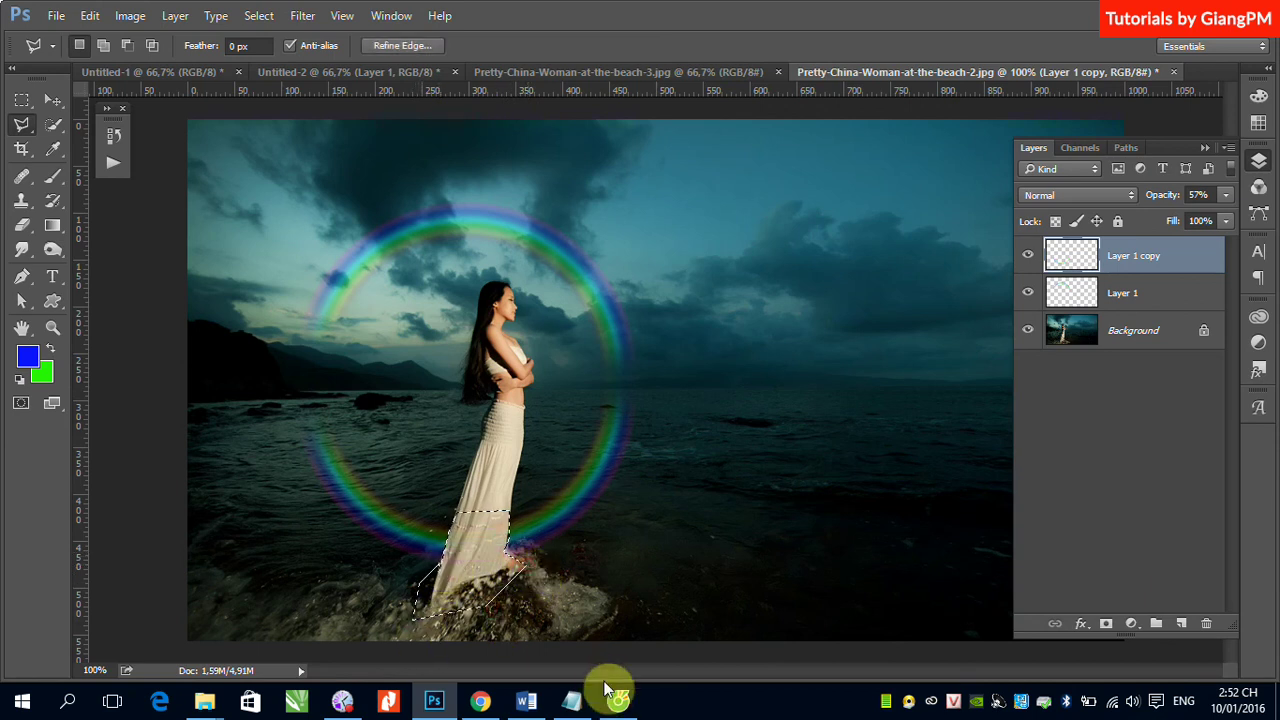
pyautogui.hotkey('ctrl', 'd')
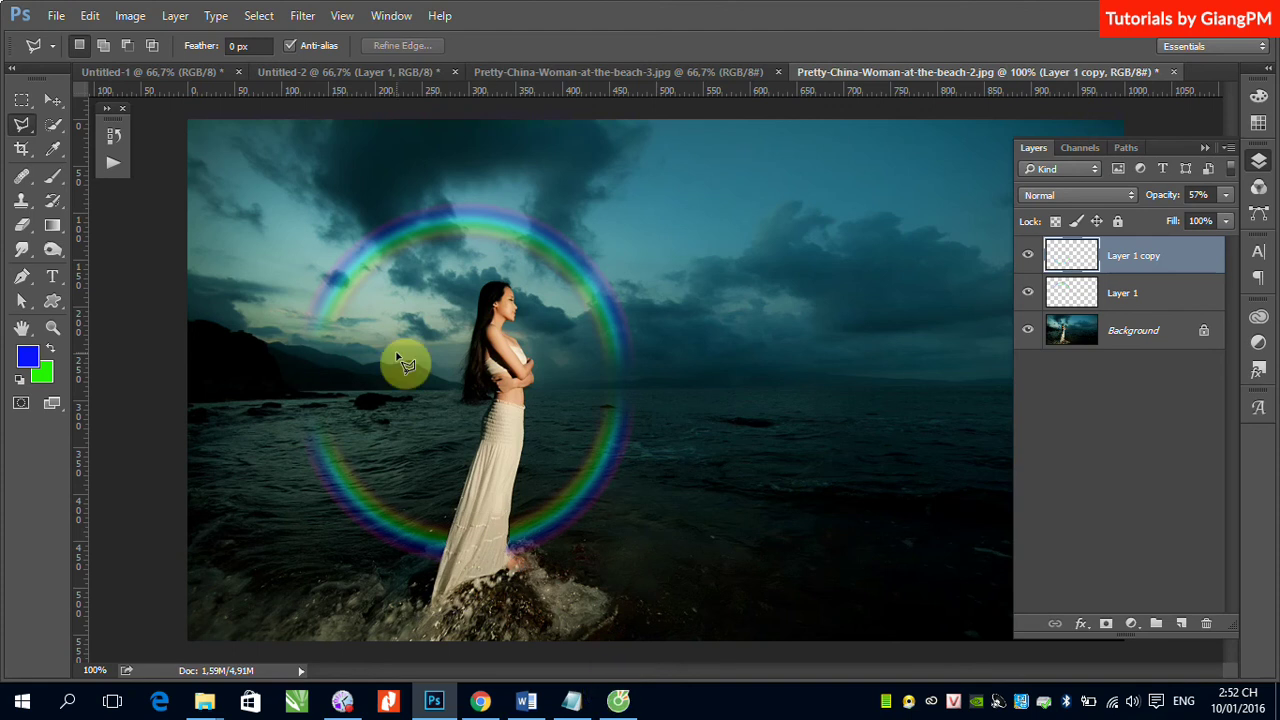
# Step: Lower the opacity of the flipped rainbow copy to 10%
pyautogui.click(53, 100)
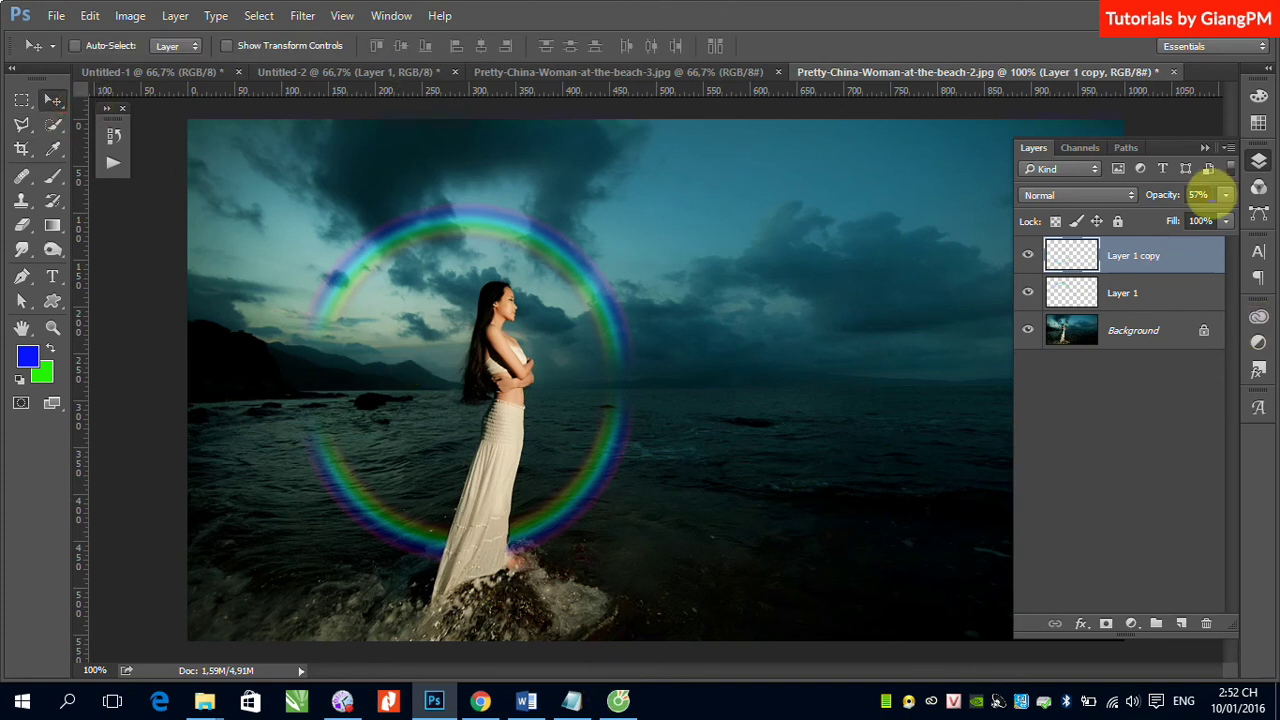
pyautogui.press('2')
pyautogui.press('1')
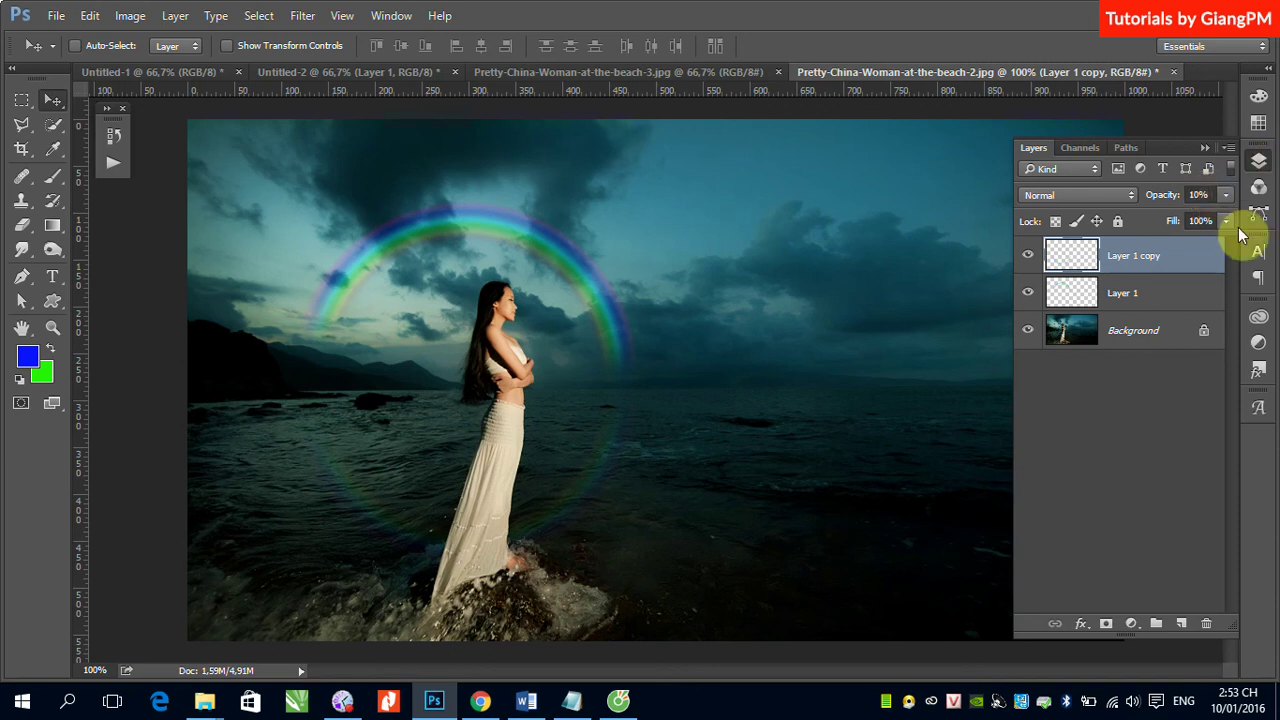
# Step: Hide both rainbow layers and make the Background the active layer
pyautogui.click(1125, 295)
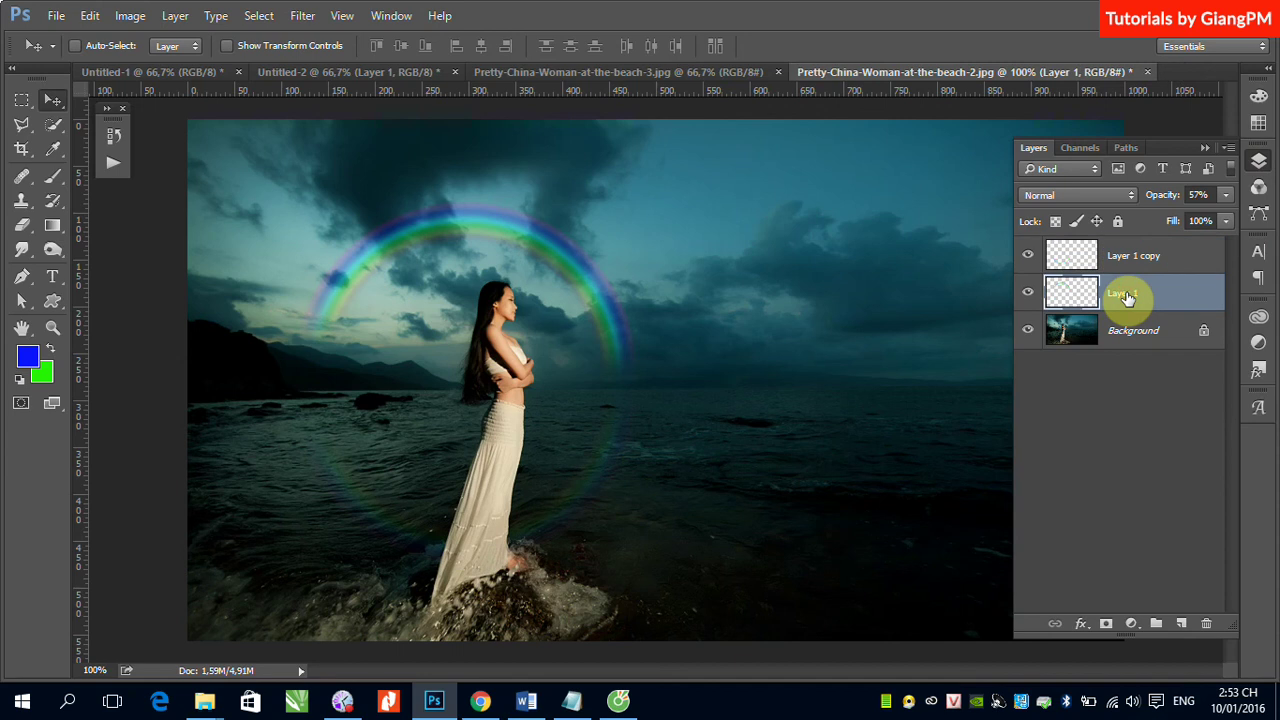
pyautogui.moveTo(1027, 291); pyautogui.dragTo(1027, 256)
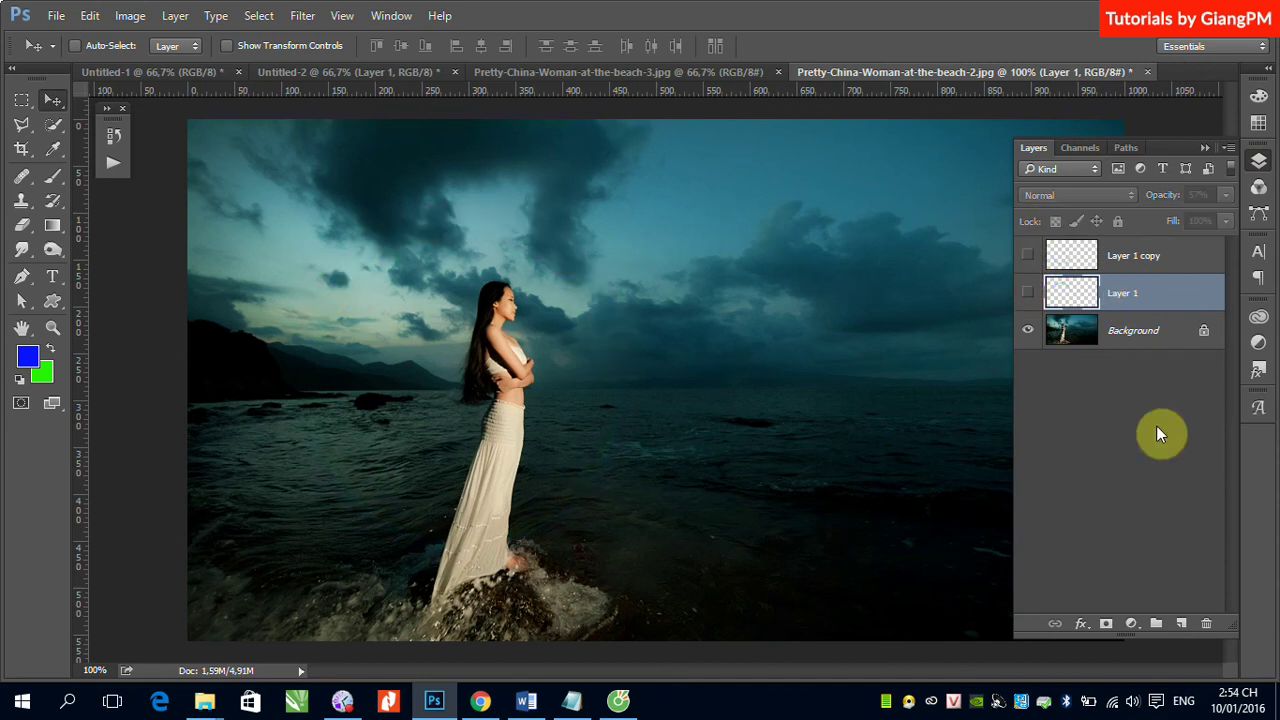
pyautogui.click(1150, 333)
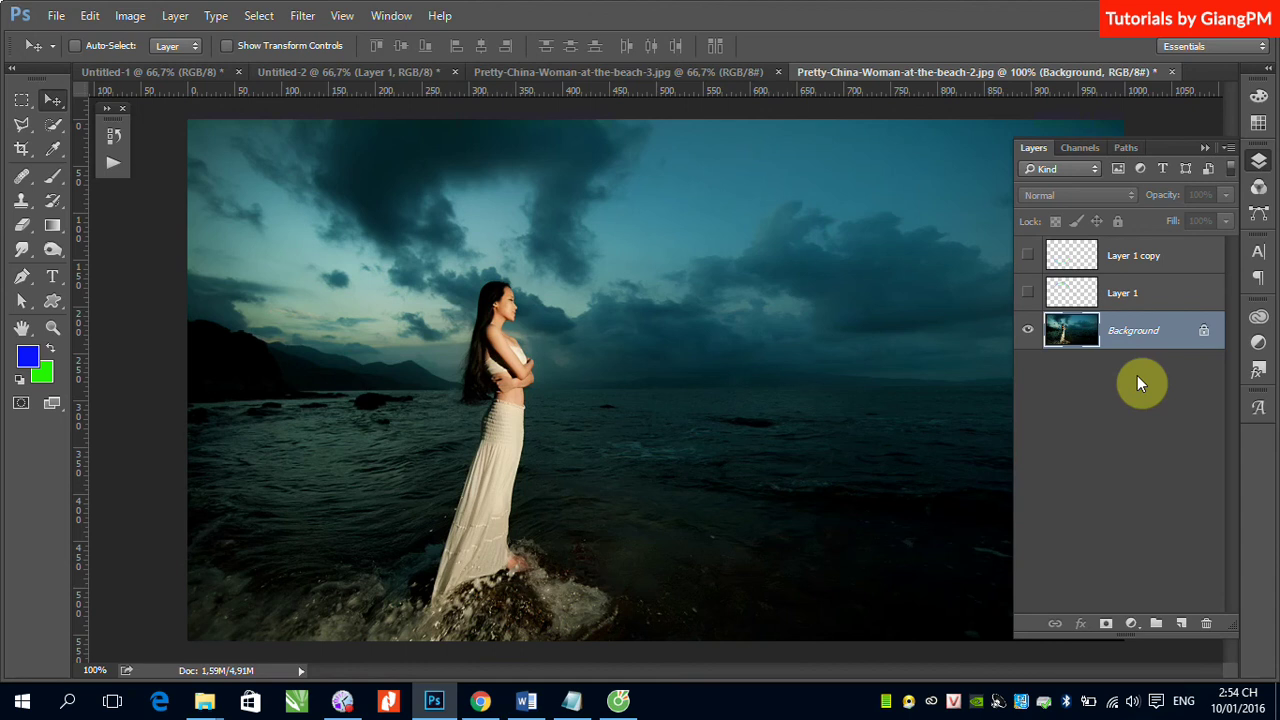
# Step: Draw a radial rainbow gradient ring over the sea and sky beside the woman, directly on the Background layer
pyautogui.click(1206, 147)
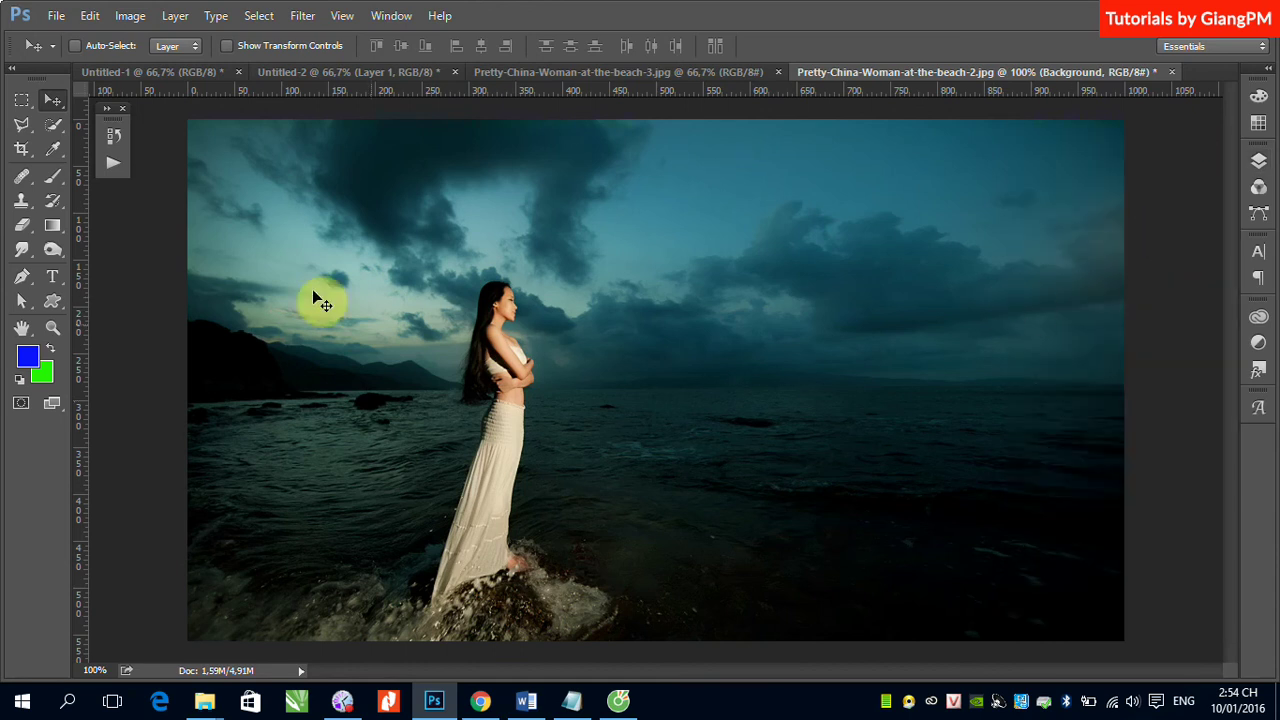
pyautogui.click(52, 226)
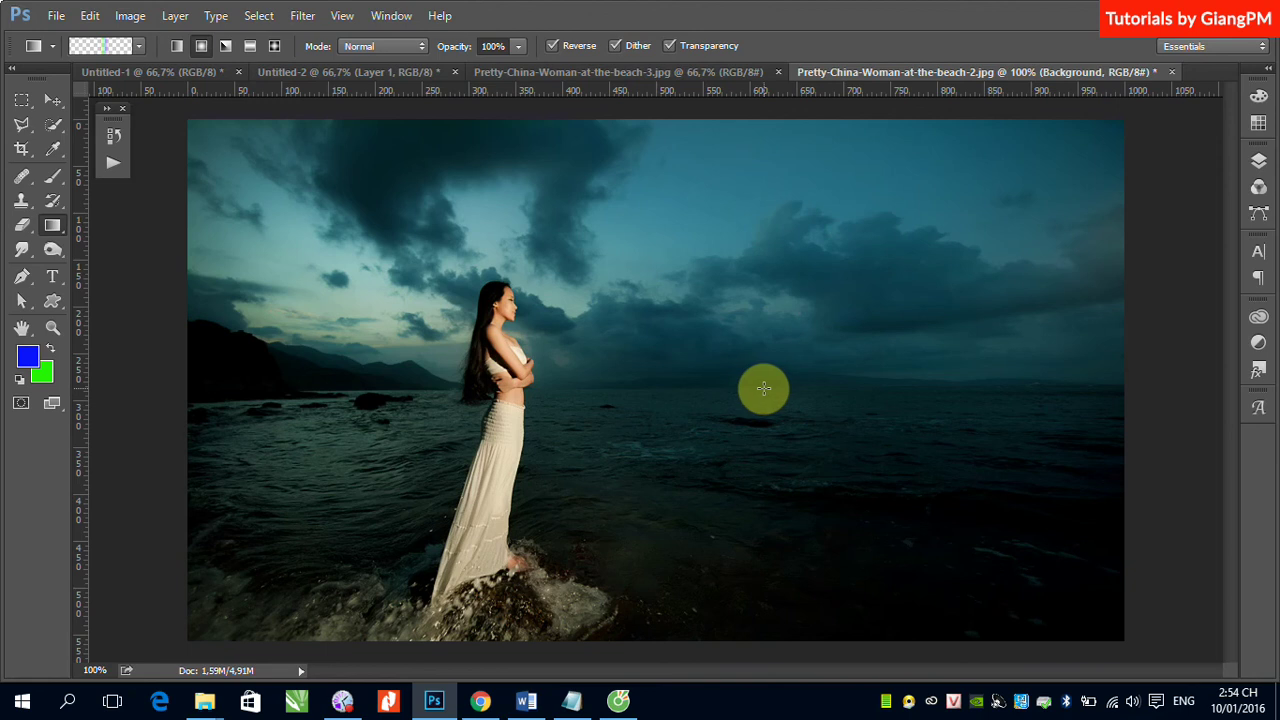
pyautogui.moveTo(763, 388); pyautogui.dragTo(782, 112)
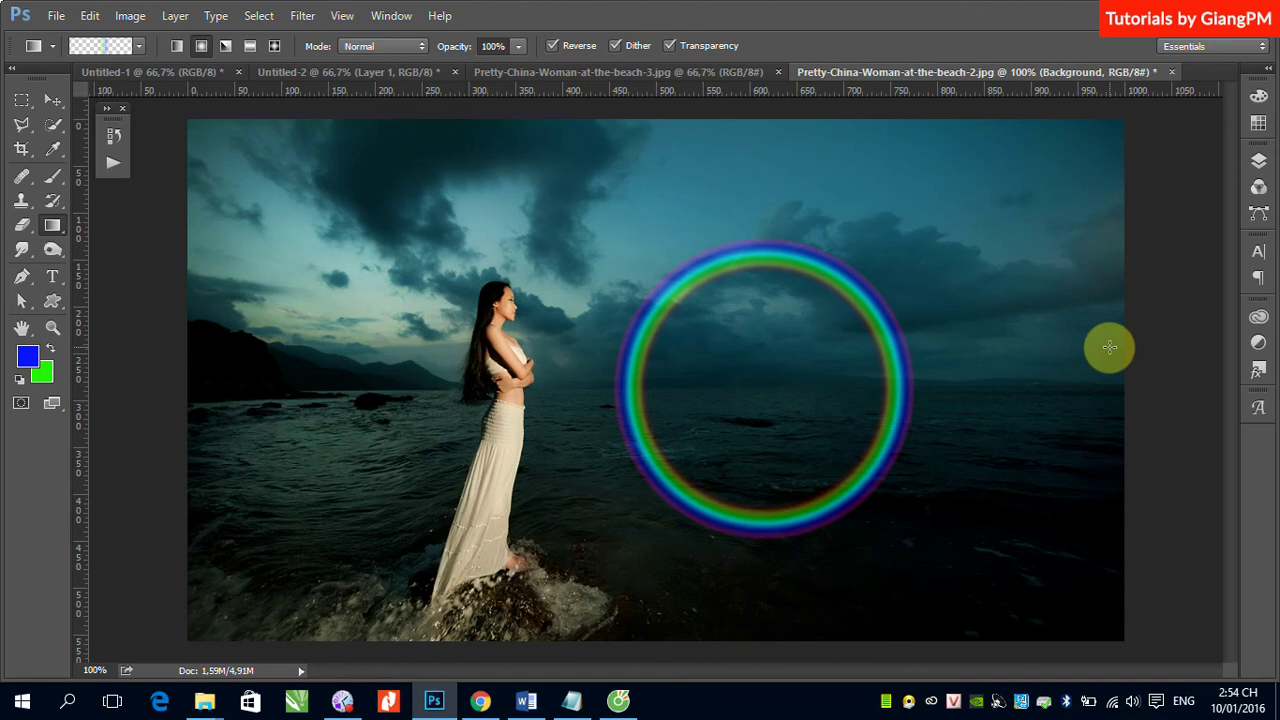
pyautogui.click(1258, 162)
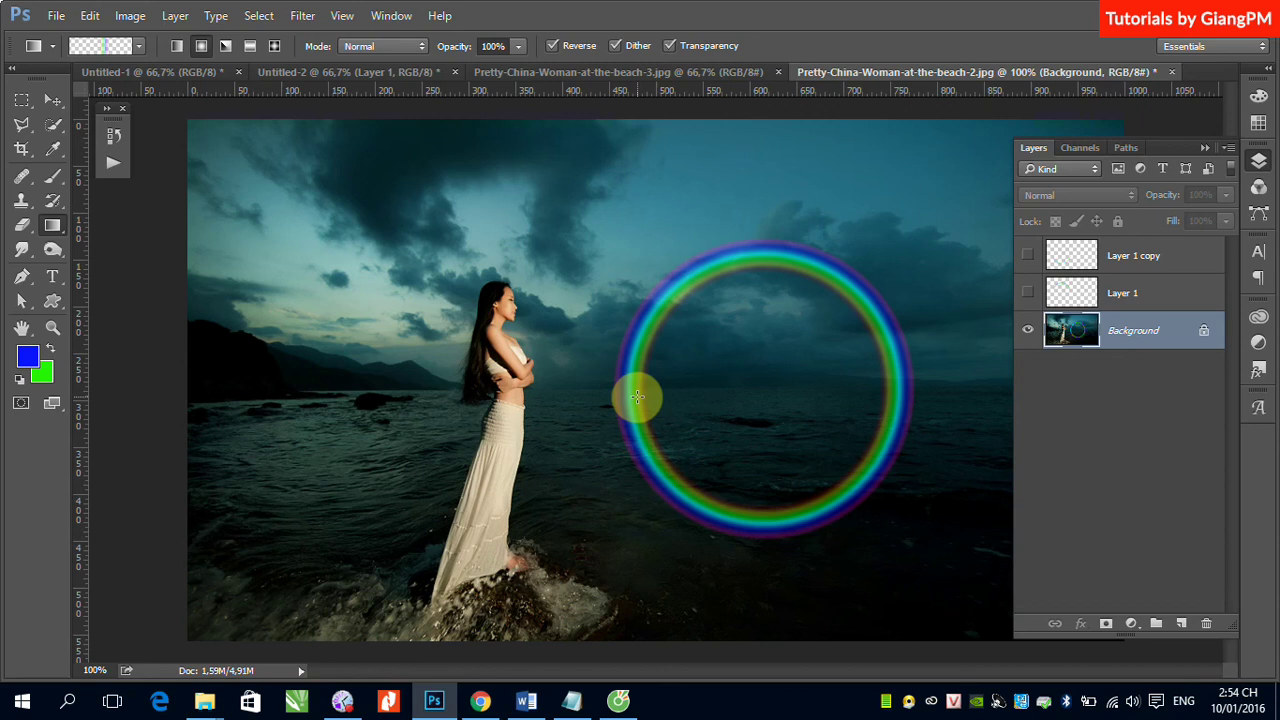
# Step: Try to outline the lower half of the rainbow ring with the Polygonal Lasso and delete it from the Background, and undo the deletion
pyautogui.click(18, 125)
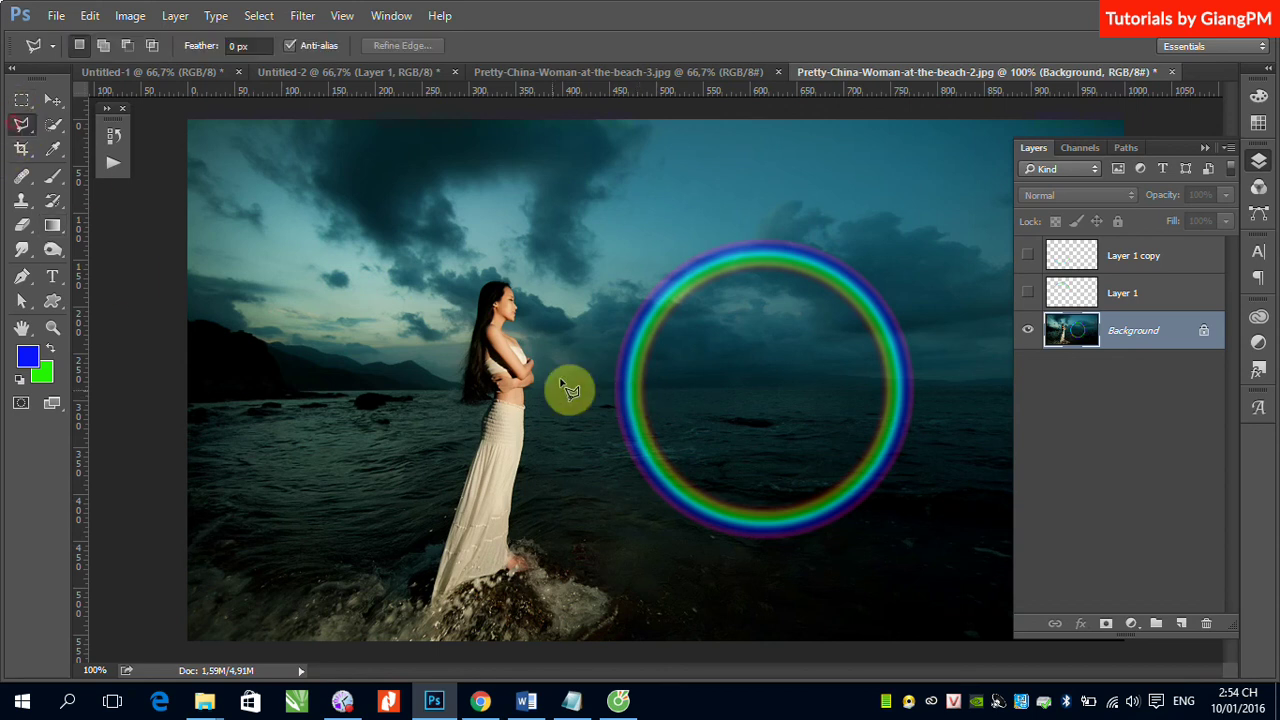
pyautogui.click(593, 381)
pyautogui.moveTo(658, 378); pyautogui.dragTo(968, 382)
pyautogui.click(995, 535)
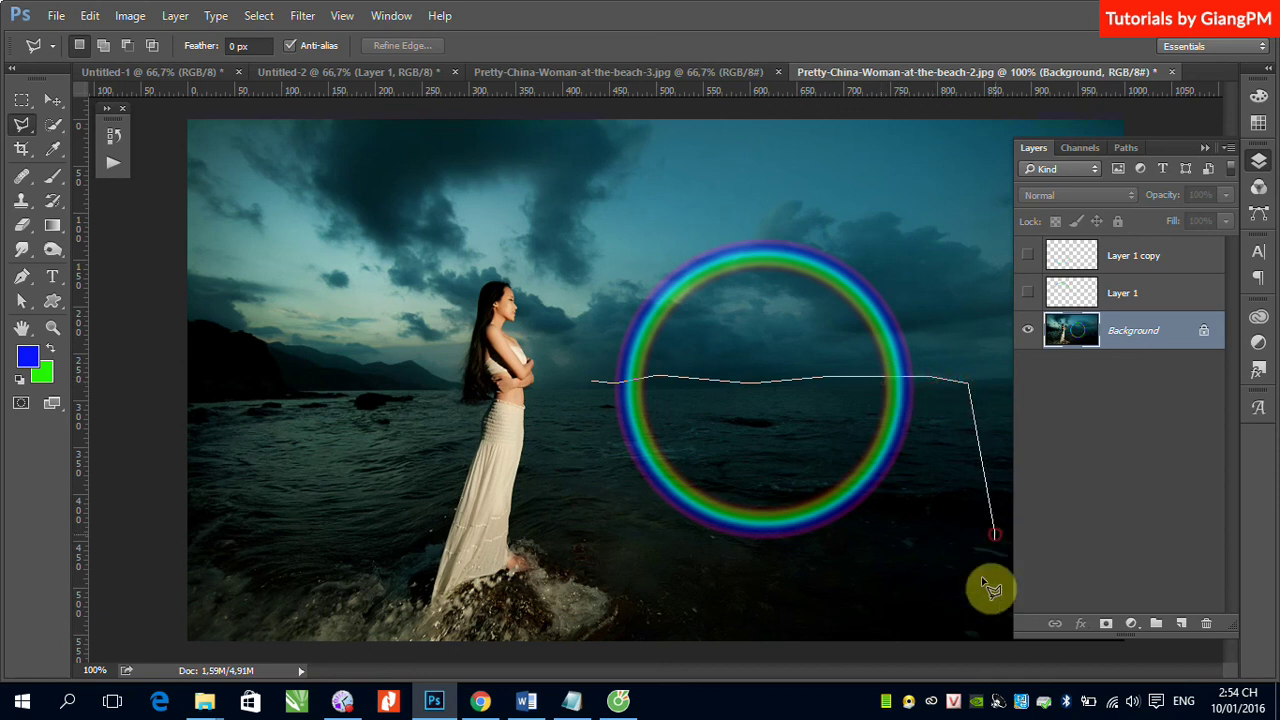
pyautogui.click(937, 612)
pyautogui.click(569, 612)
pyautogui.click(507, 503)
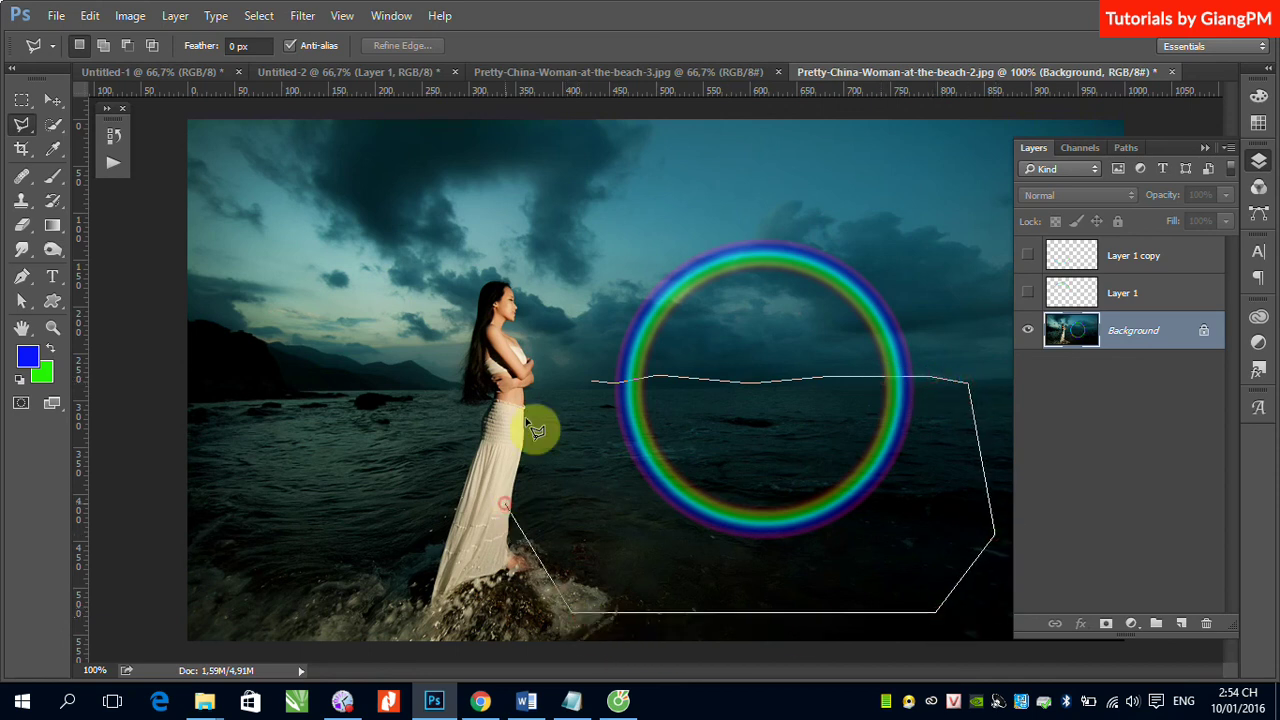
pyautogui.click(595, 384)
pyautogui.hotkey('ctrl', 'd')
pyautogui.press('Delete')
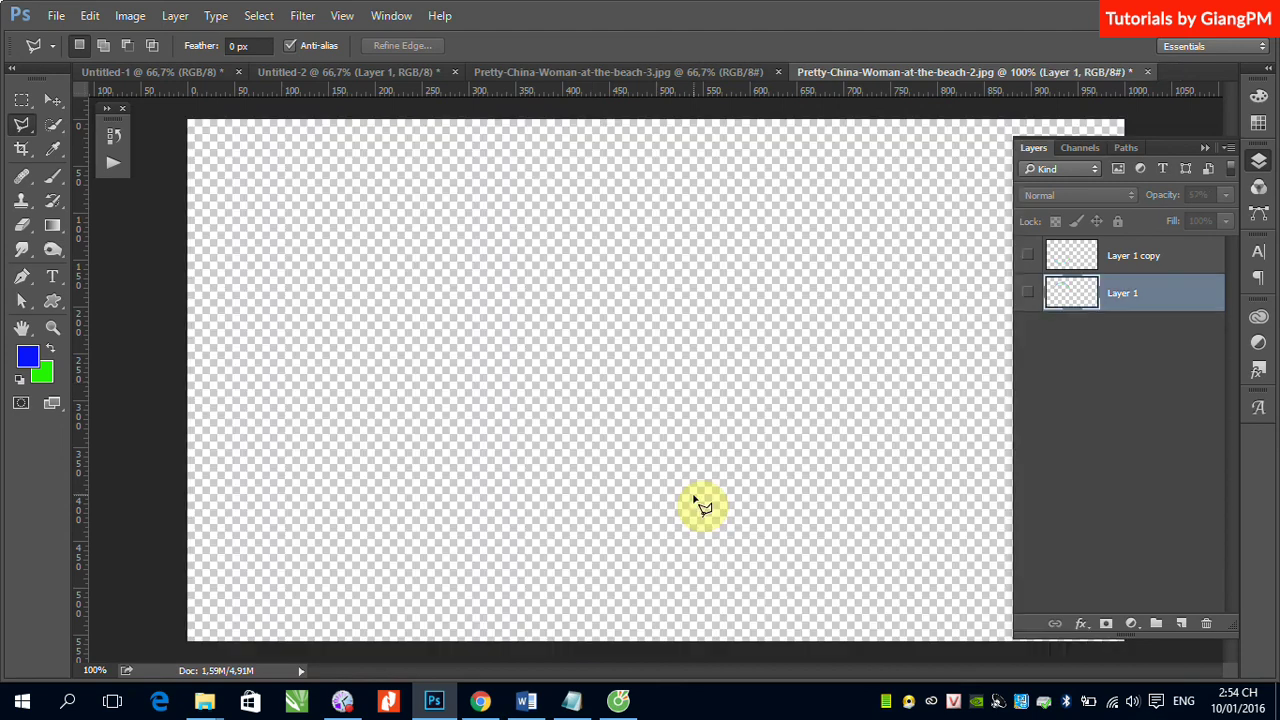
pyautogui.hotkey('ctrl', 'z')
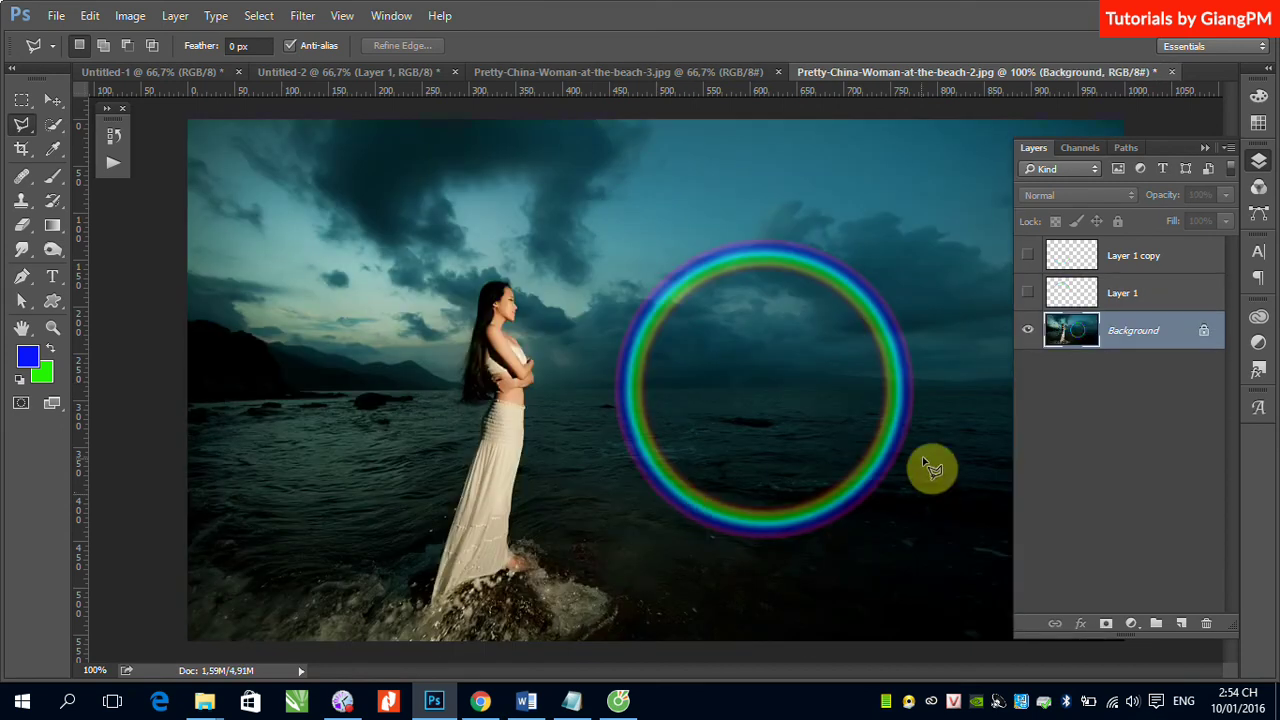
# Step: Outline the lower half of the rainbow ring on the Background with the Polygonal Lasso, dismissing the Fill dialog without filling
pyautogui.click(1150, 338)
pyautogui.moveTo(597, 384)
pyautogui.mouseDown()
pyautogui.moveTo(920, 380)
pyautogui.moveTo(960, 500)
pyautogui.moveTo(935, 636)
pyautogui.moveTo(608, 553)
pyautogui.moveTo(598, 386)
pyautogui.mouseUp()
pyautogui.hotkey('shift', 'F5')
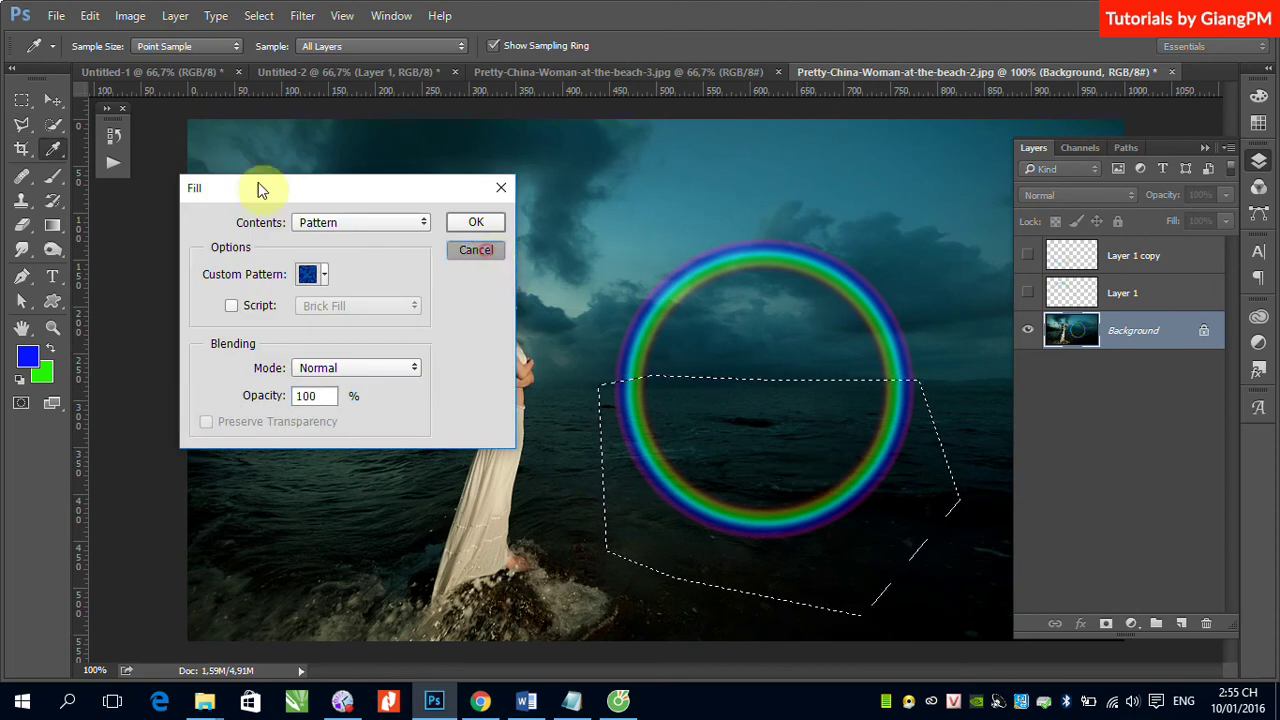
pyautogui.press('Escape')
# Step: Try cutting the selected lower half of the ring out of the Background, and undo the cut
pyautogui.click(92, 16)
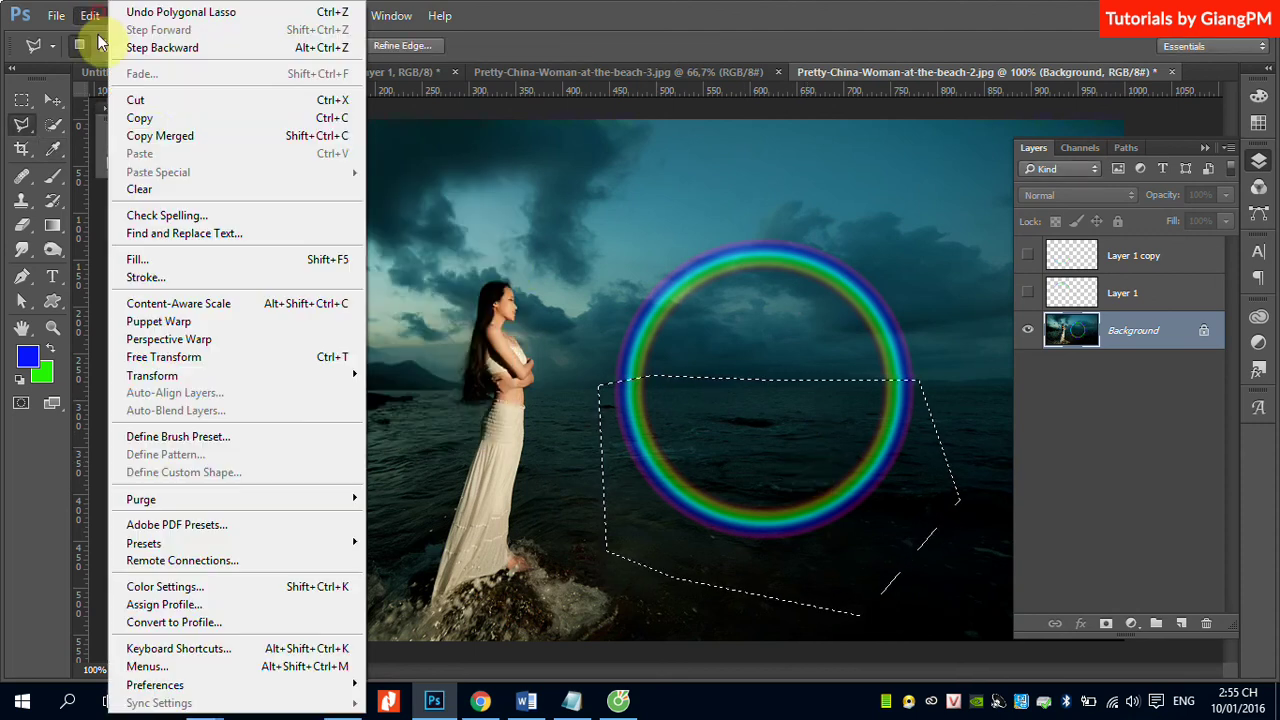
pyautogui.click(140, 101)
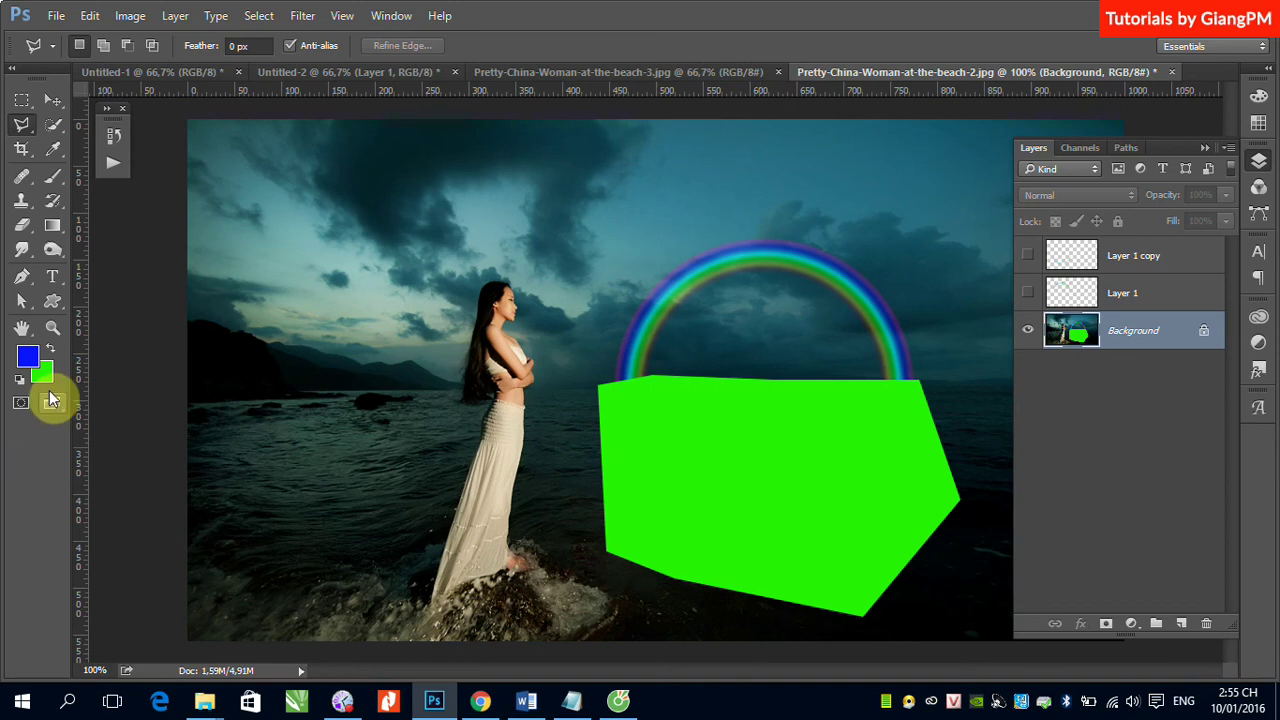
pyautogui.hotkey('ctrl', 'z')
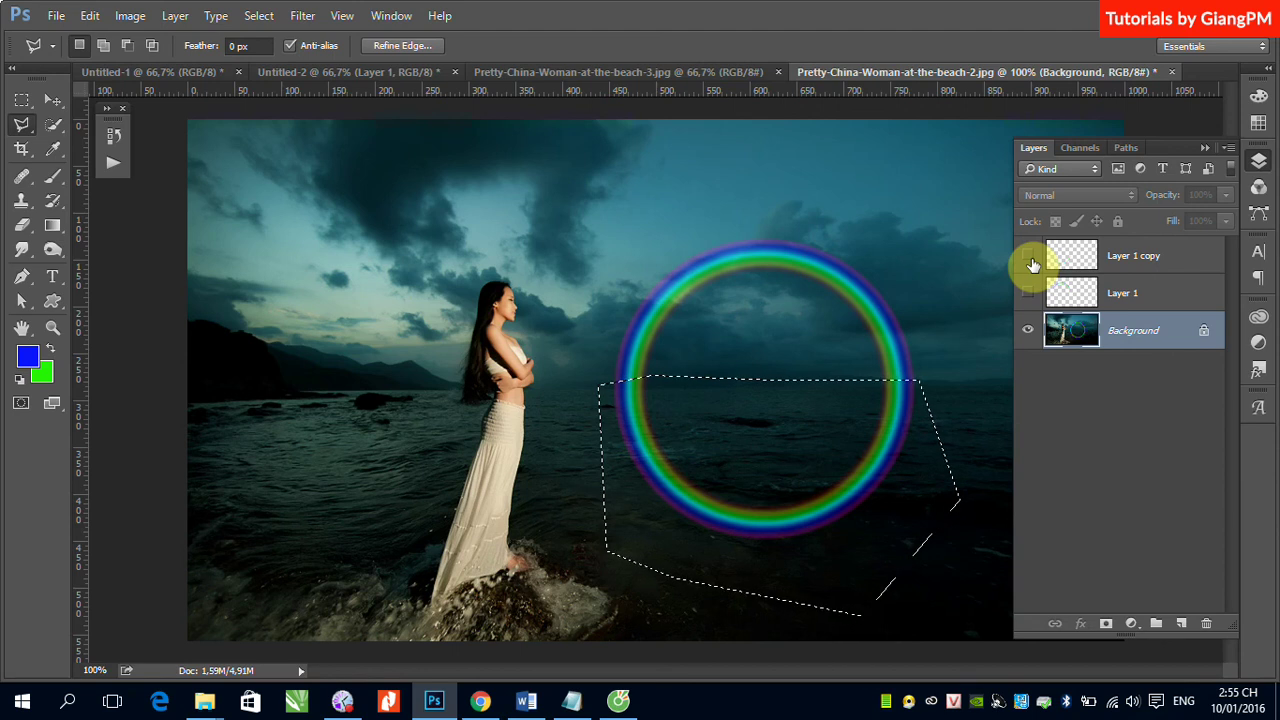
# Step: Try filling the selected lower half of the ring with Content-Aware at 100% opacity, and undo the fill
pyautogui.click(89, 16)
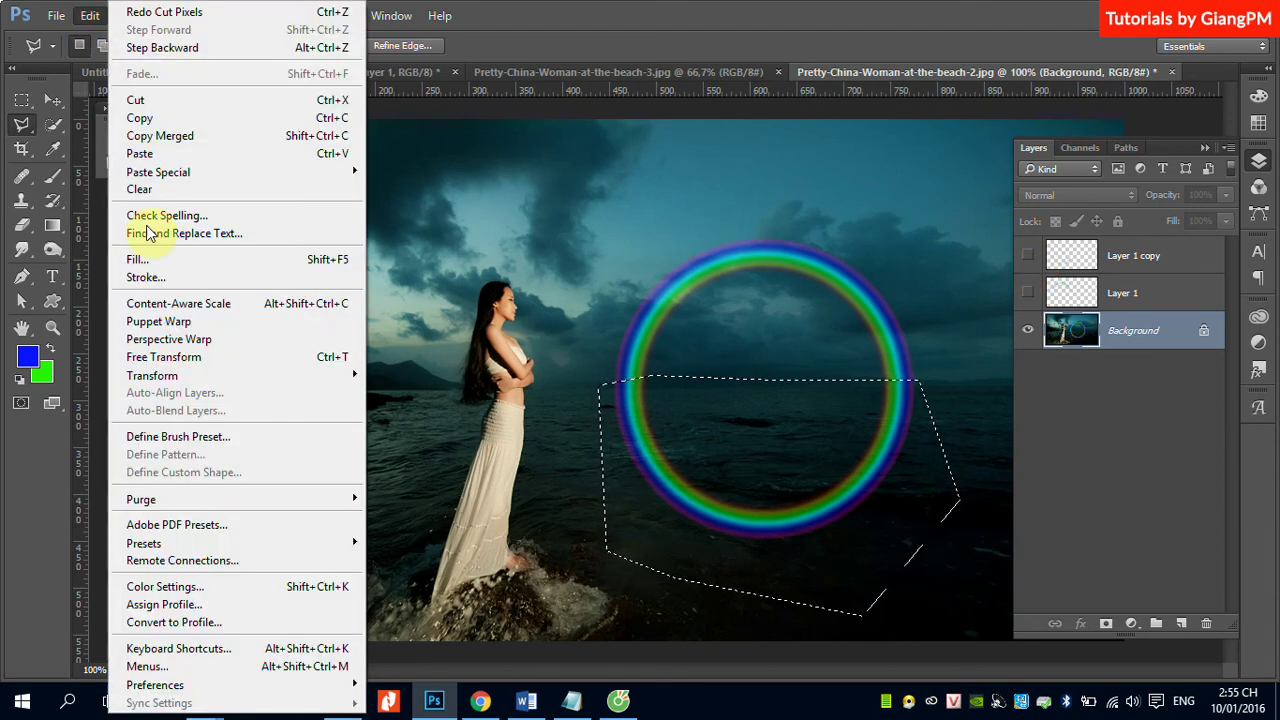
pyautogui.click(137, 259)
pyautogui.click(358, 225)
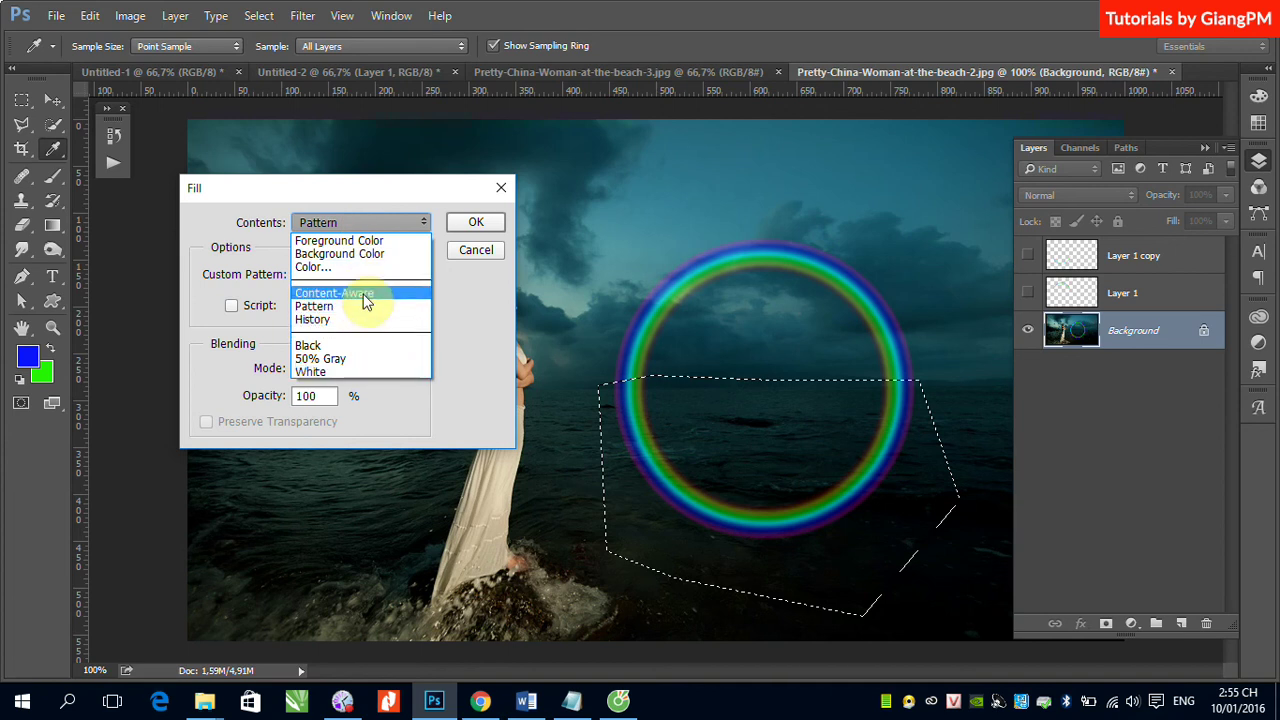
pyautogui.click(480, 225)
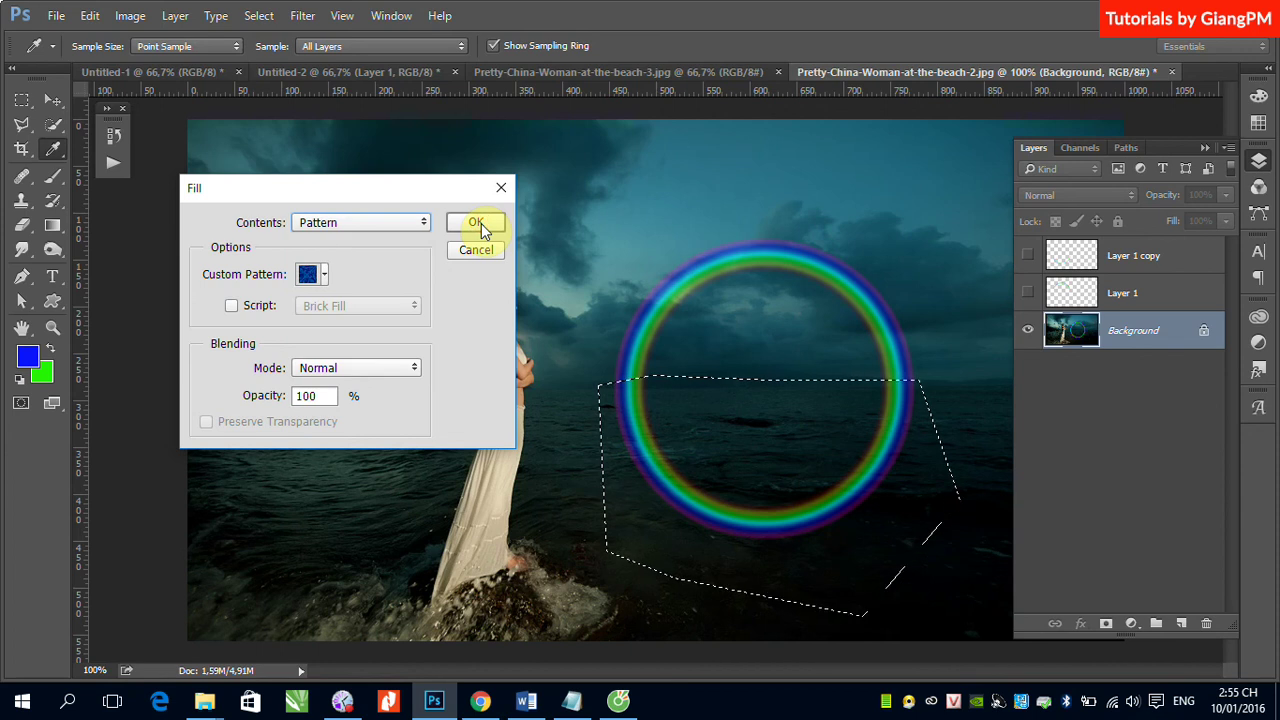
pyautogui.click(363, 236)
pyautogui.click(345, 290)
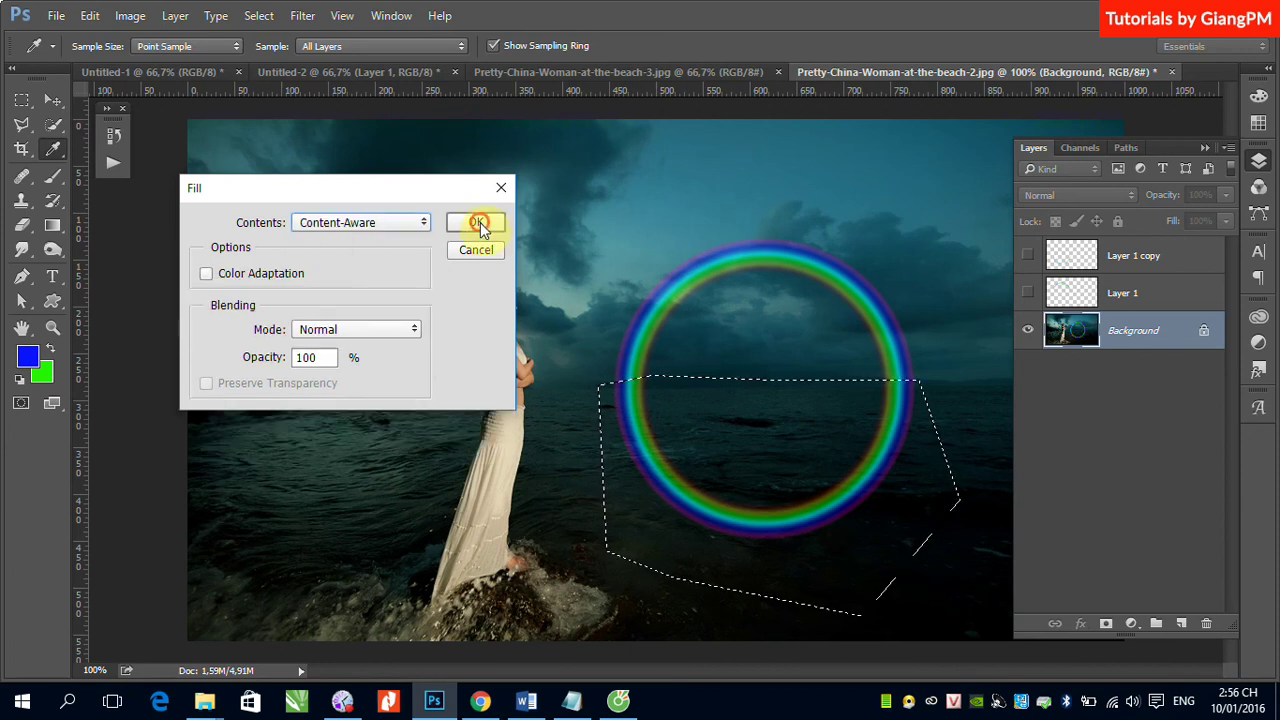
pyautogui.click(480, 225)
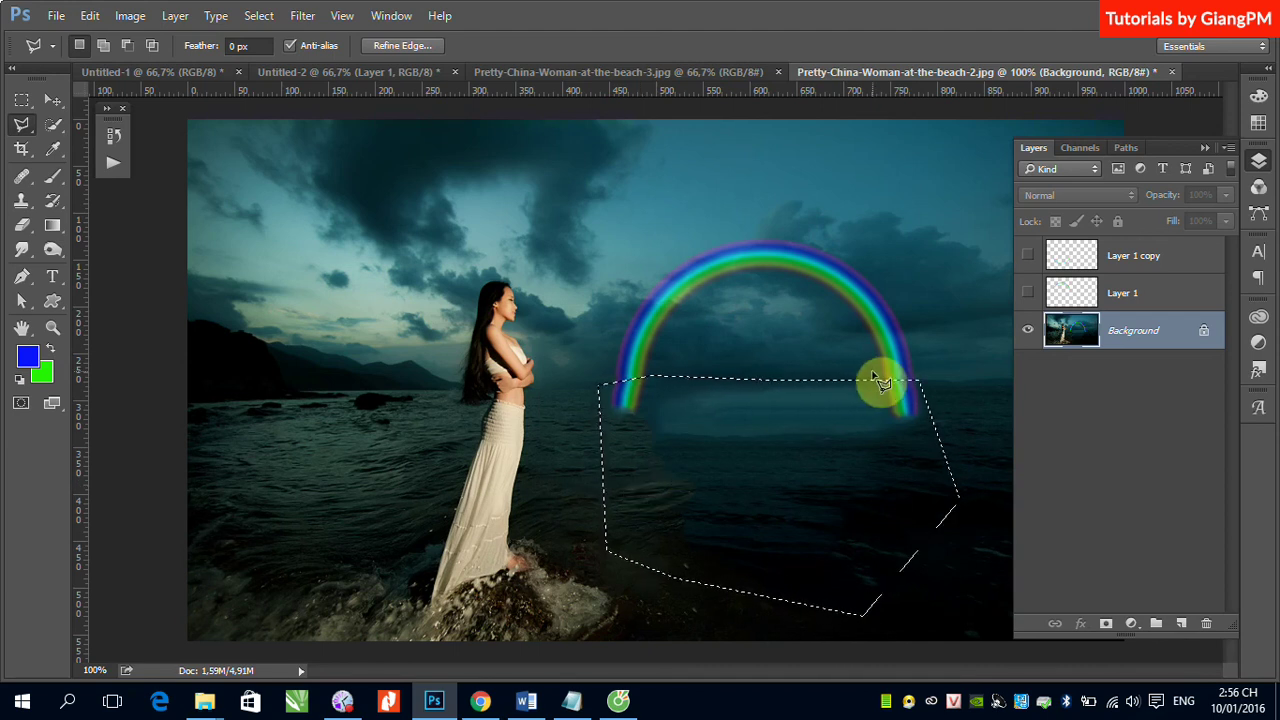
pyautogui.hotkey('ctrl', 'z')
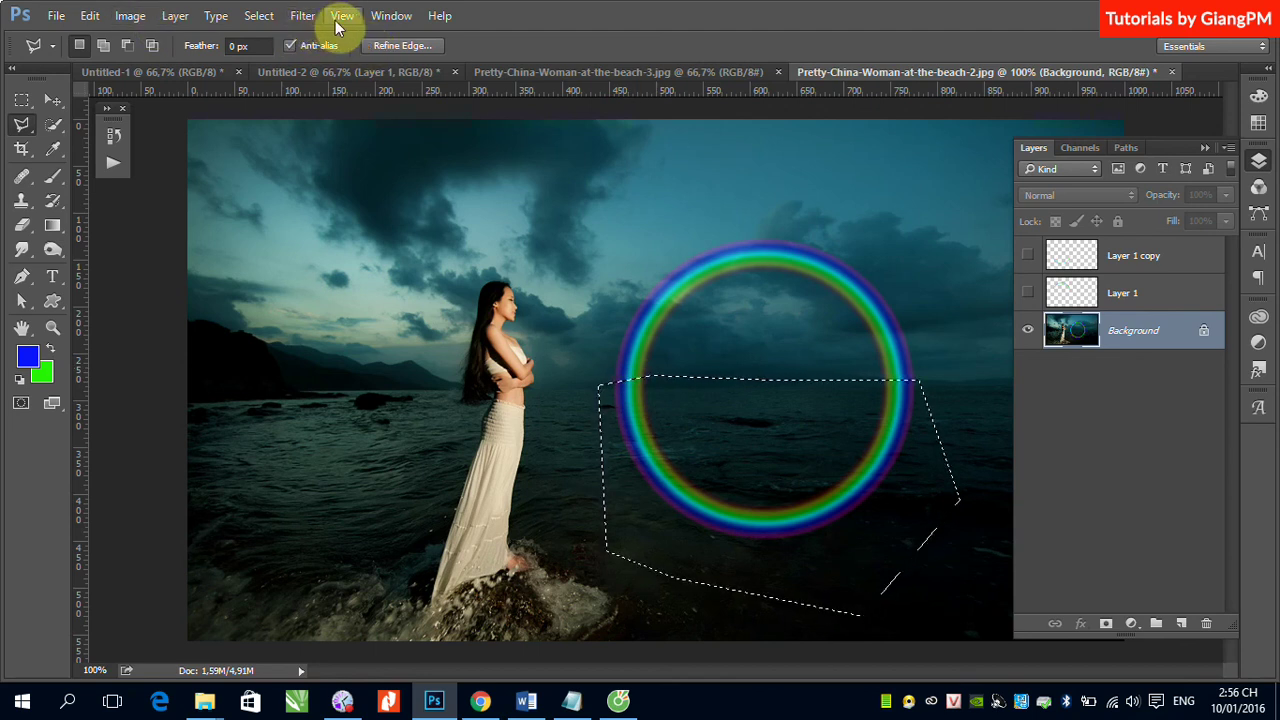
# Step: Feather the selection around the ring's lower half with a radius of 35 pixels
pyautogui.click(260, 18)
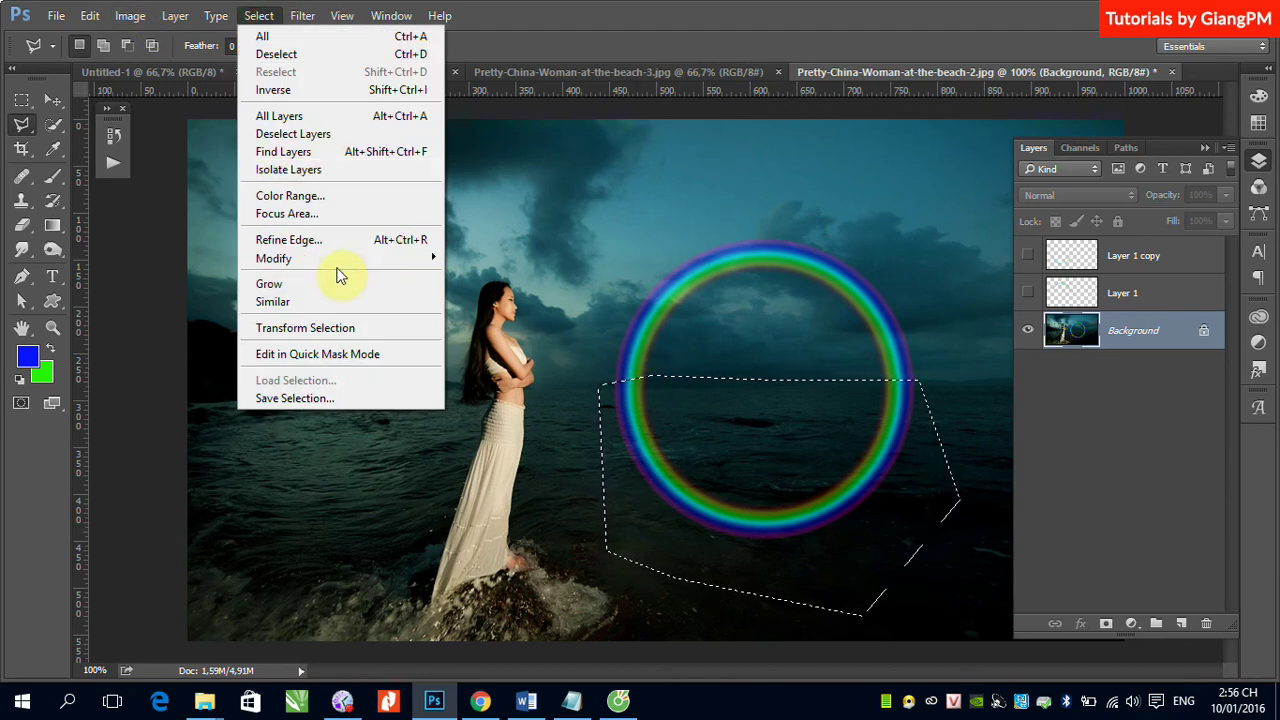
pyautogui.moveTo(420, 258)
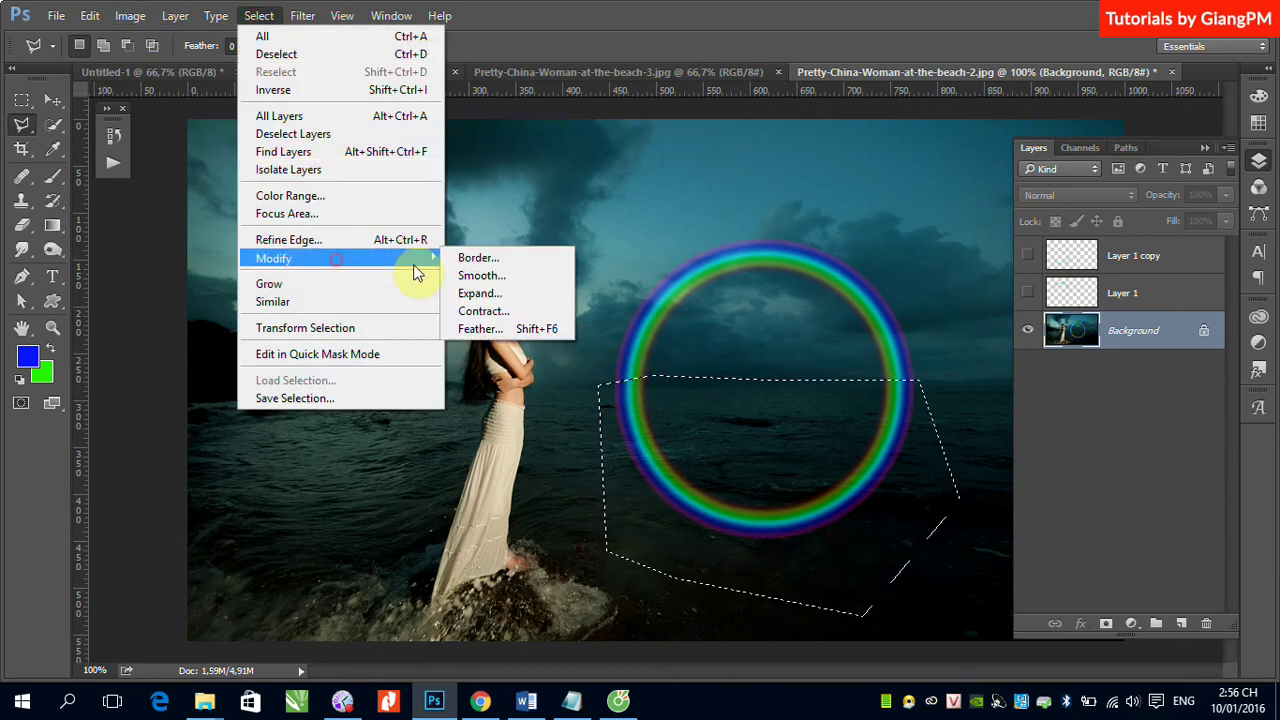
pyautogui.click(500, 330)
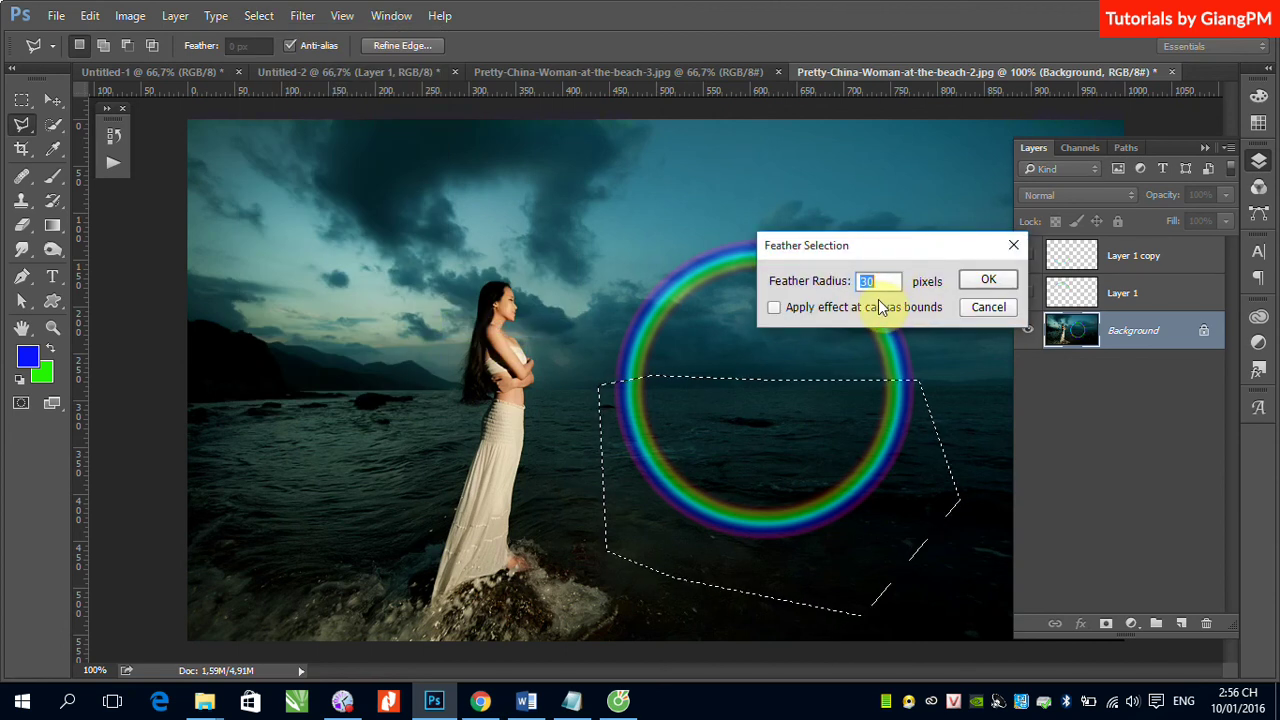
pyautogui.write('35')
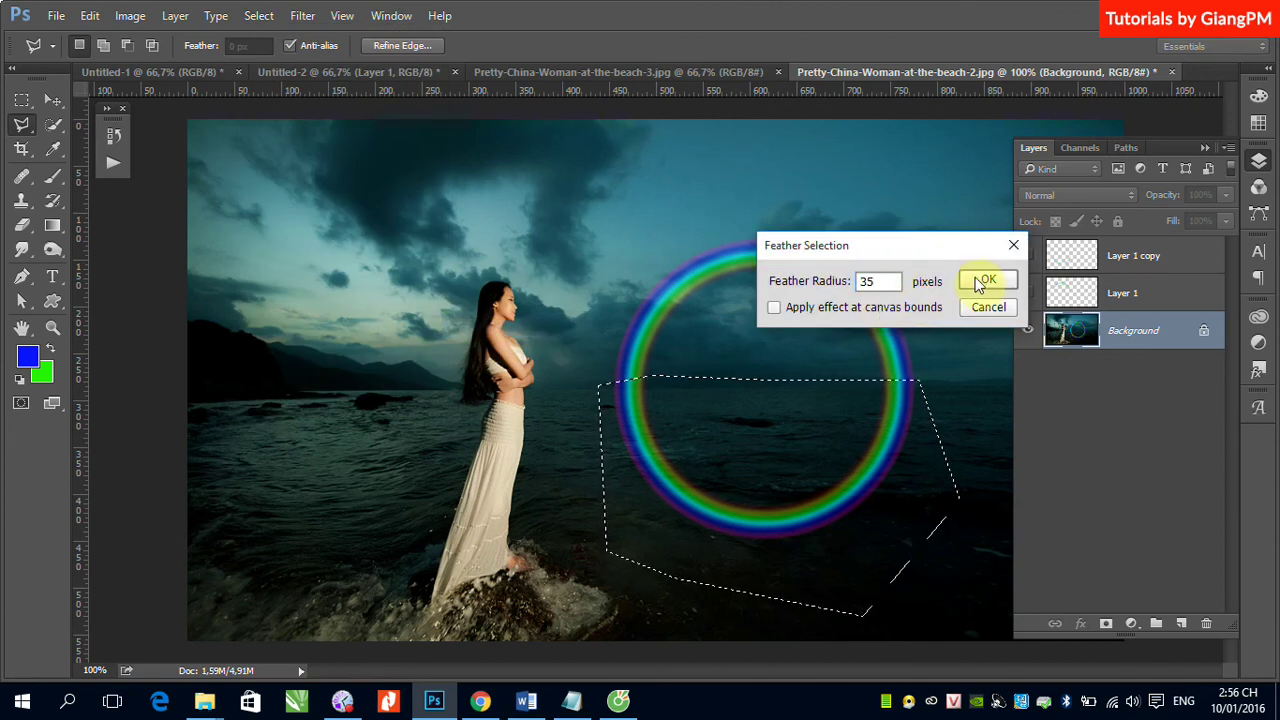
pyautogui.click(980, 284)
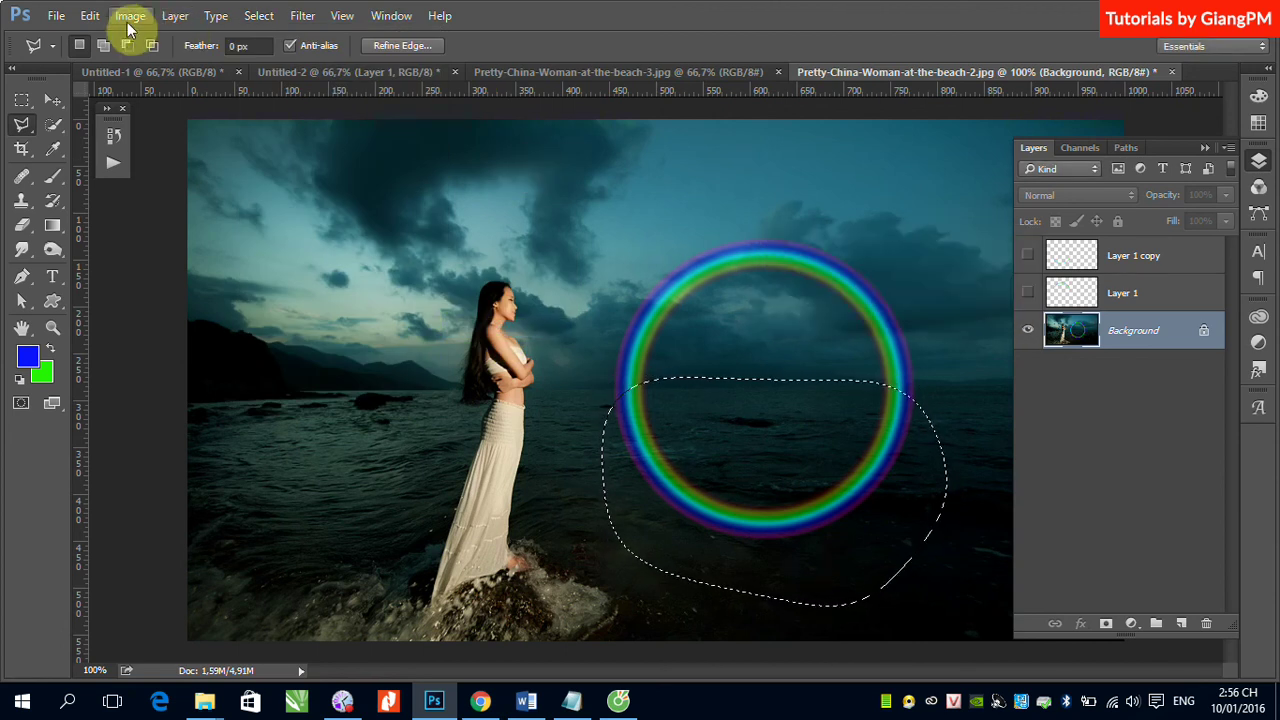
# Step: Fill the feathered selection over the ring's lower half with History content in Normal mode at 100% opacity
pyautogui.click(90, 16)
pyautogui.click(130, 257)
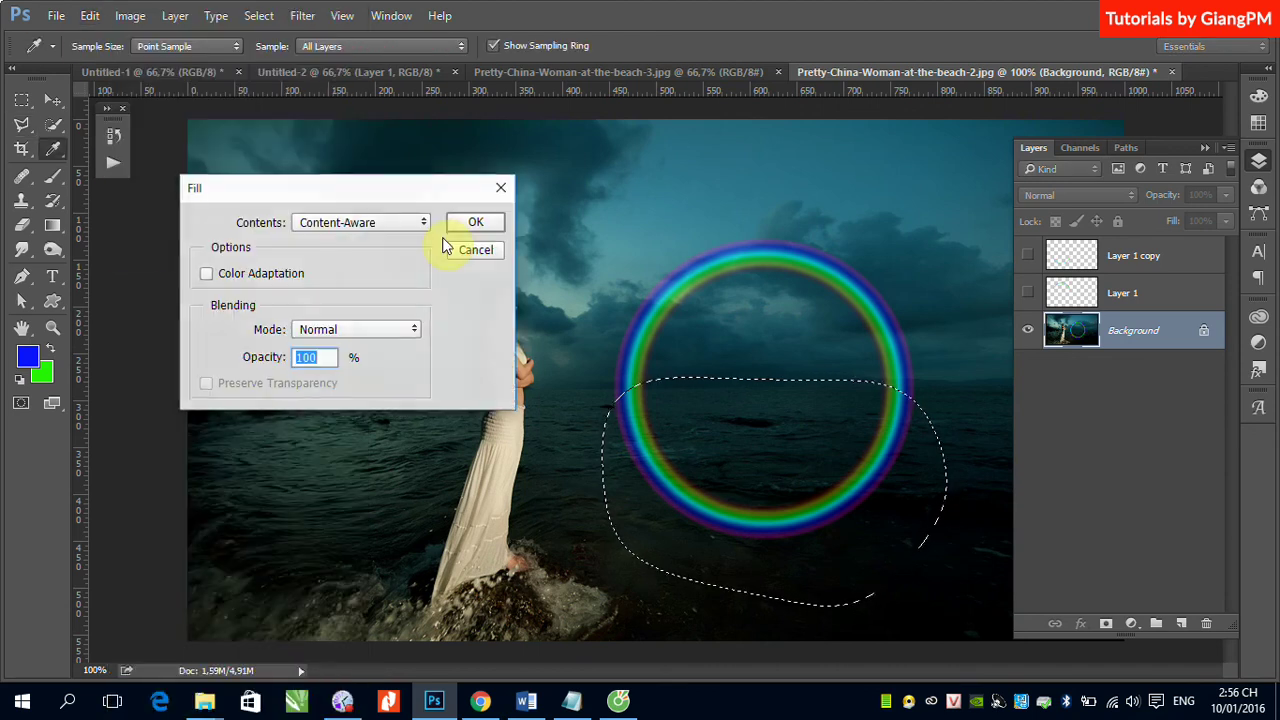
pyautogui.click(414, 222)
pyautogui.click(360, 318)
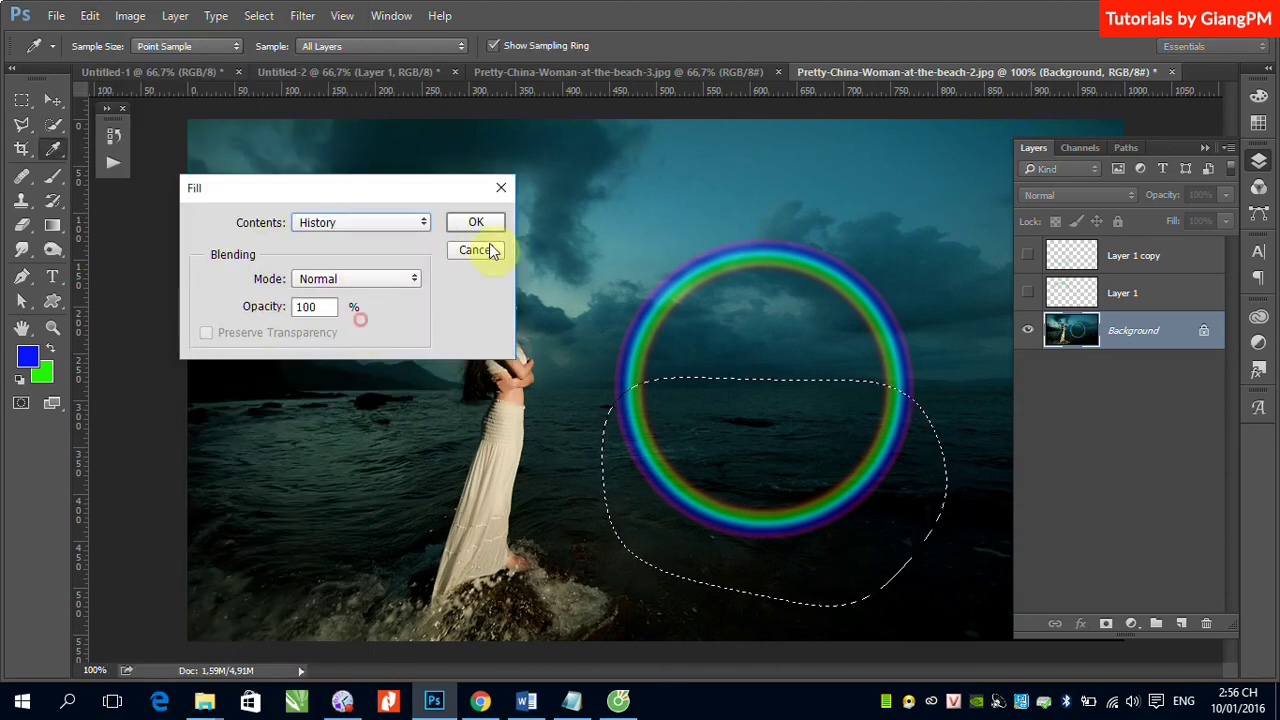
pyautogui.click(478, 221)
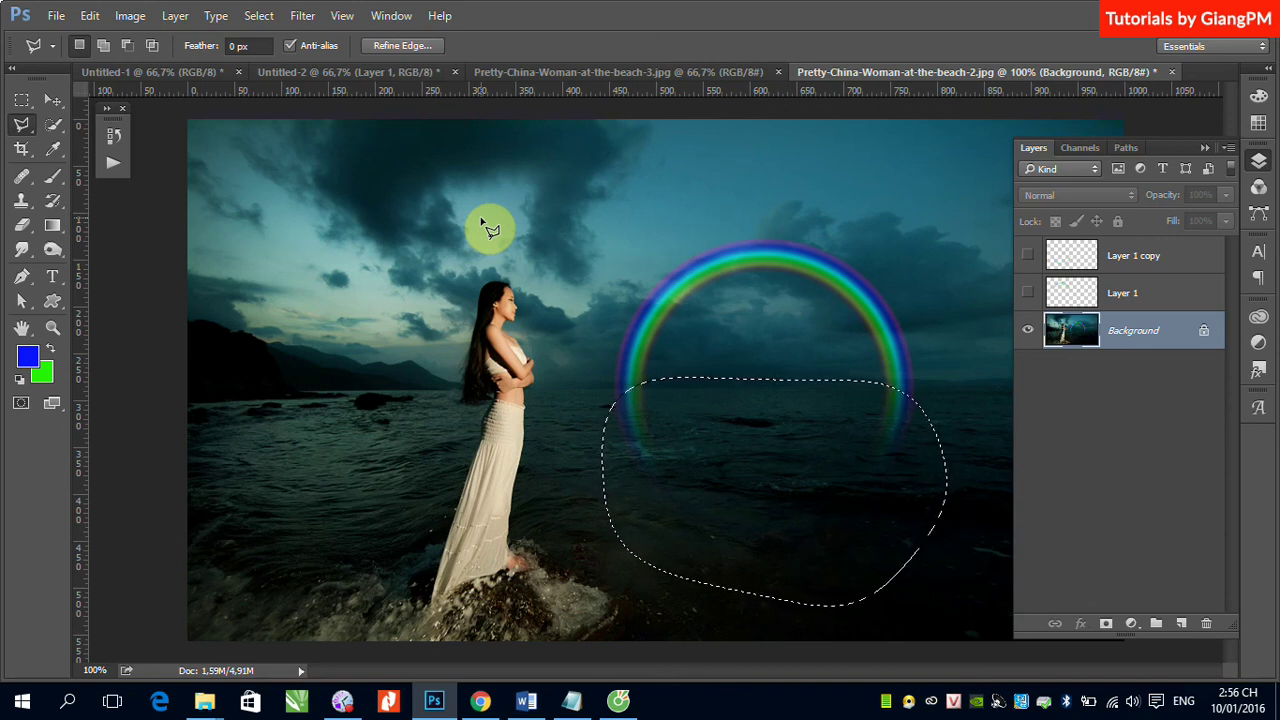
# Step: Repeat the History fill at 100% opacity two more times to fade the rainbow's lower ends further, and deselect the area
pyautogui.click(90, 15)
pyautogui.click(150, 258)
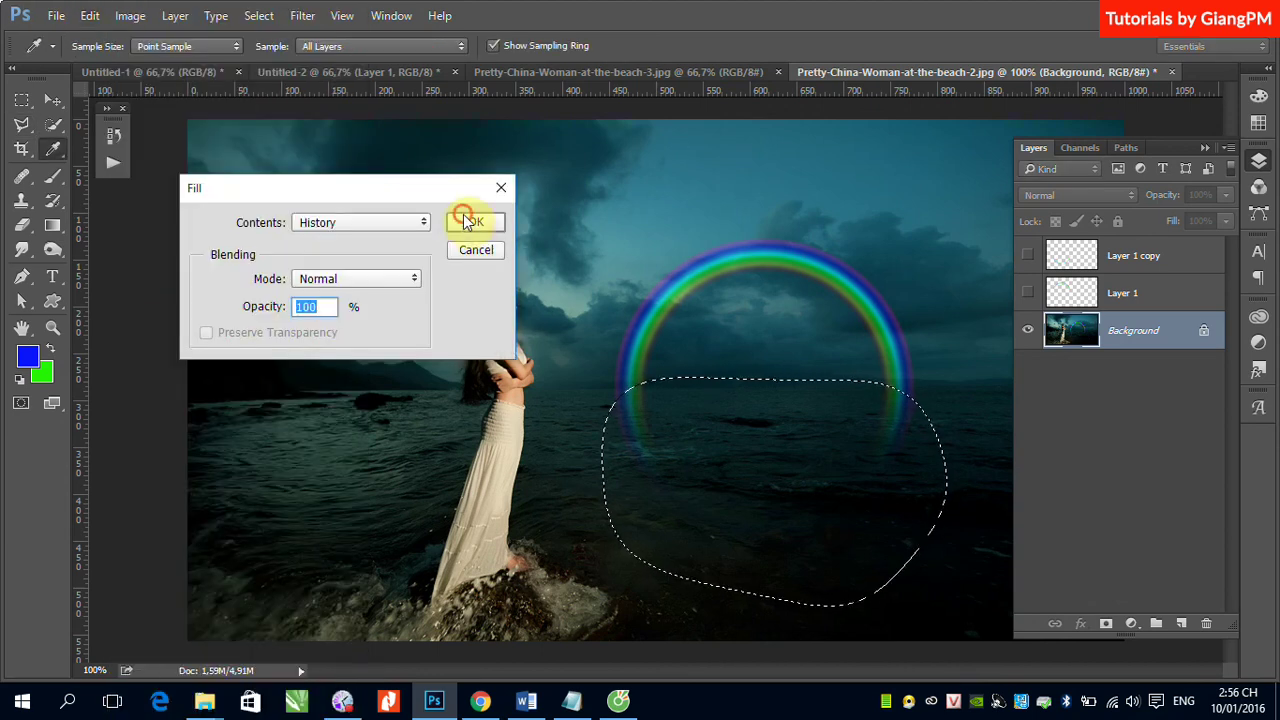
pyautogui.click(472, 218)
pyautogui.click(90, 16)
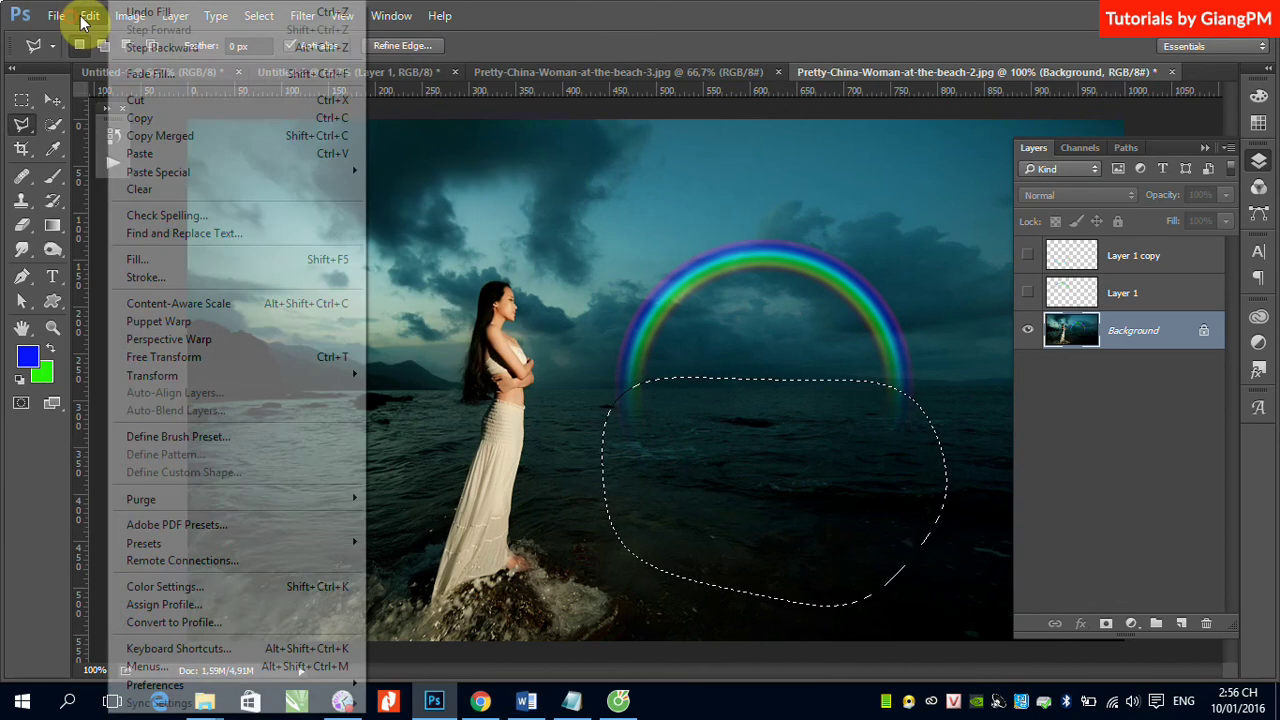
pyautogui.click(90, 18)
pyautogui.click(90, 16)
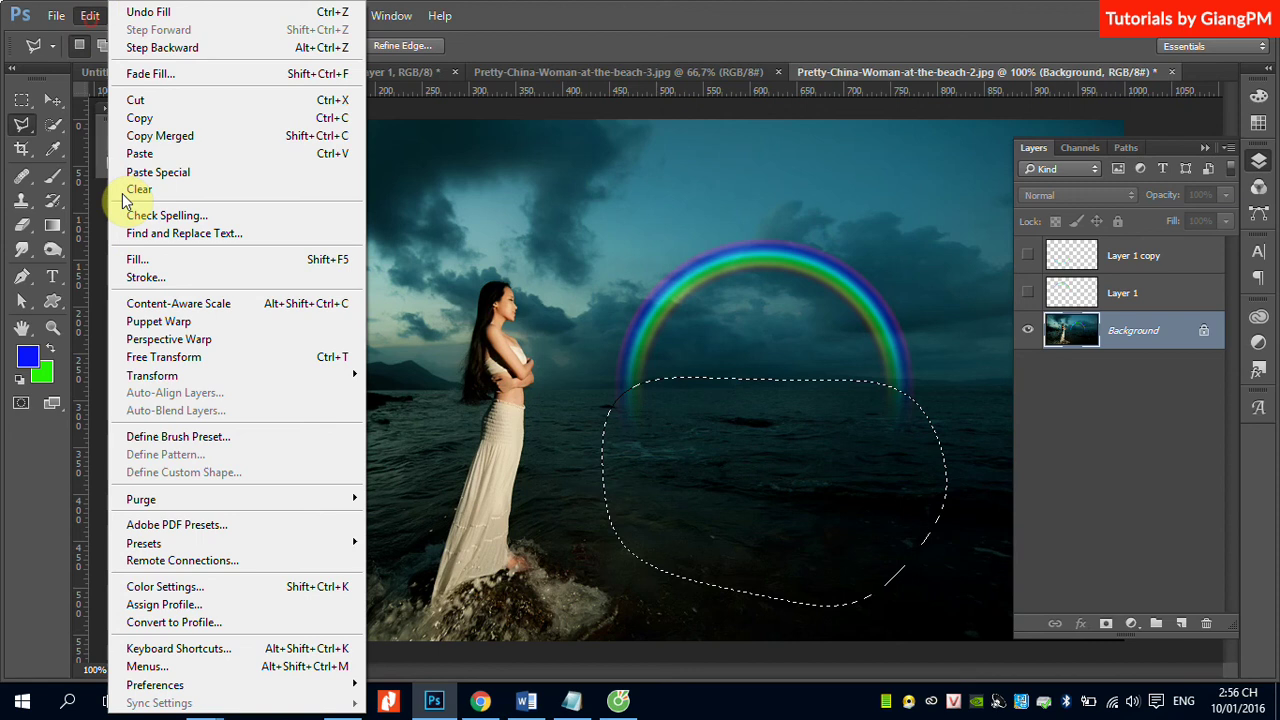
pyautogui.click(124, 258)
pyautogui.click(463, 222)
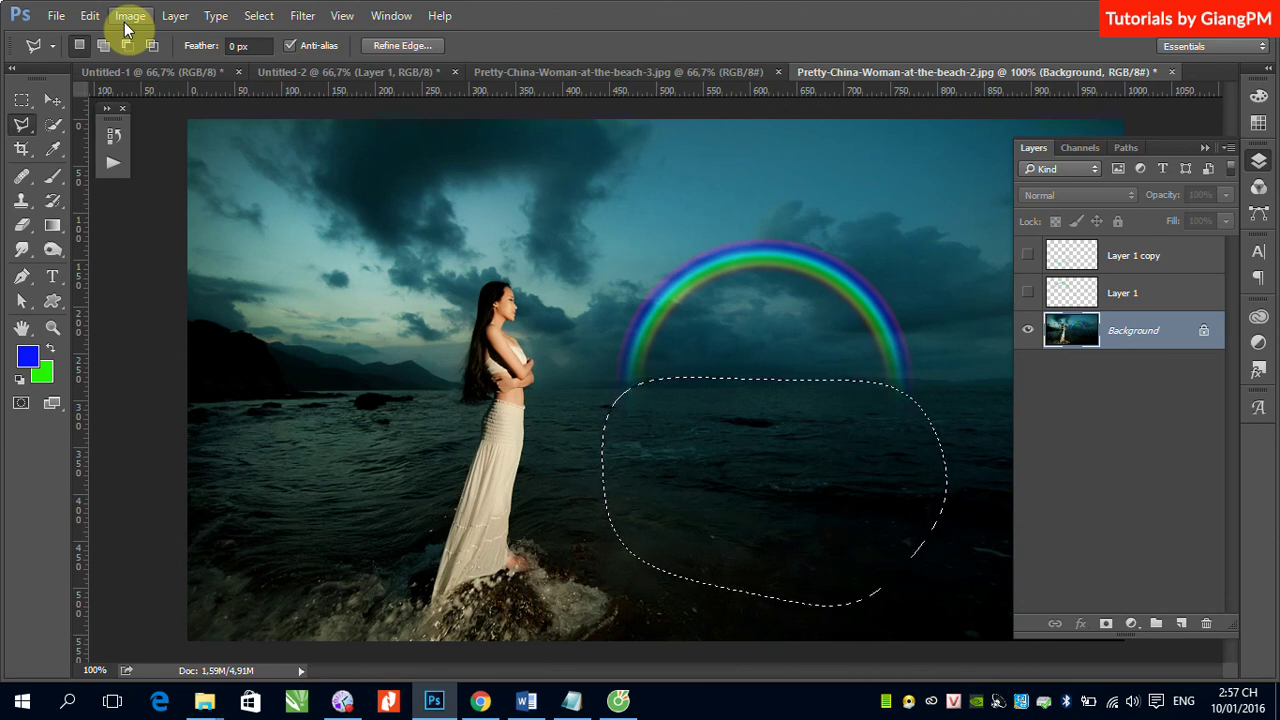
pyautogui.hotkey('ctrl', 'd')
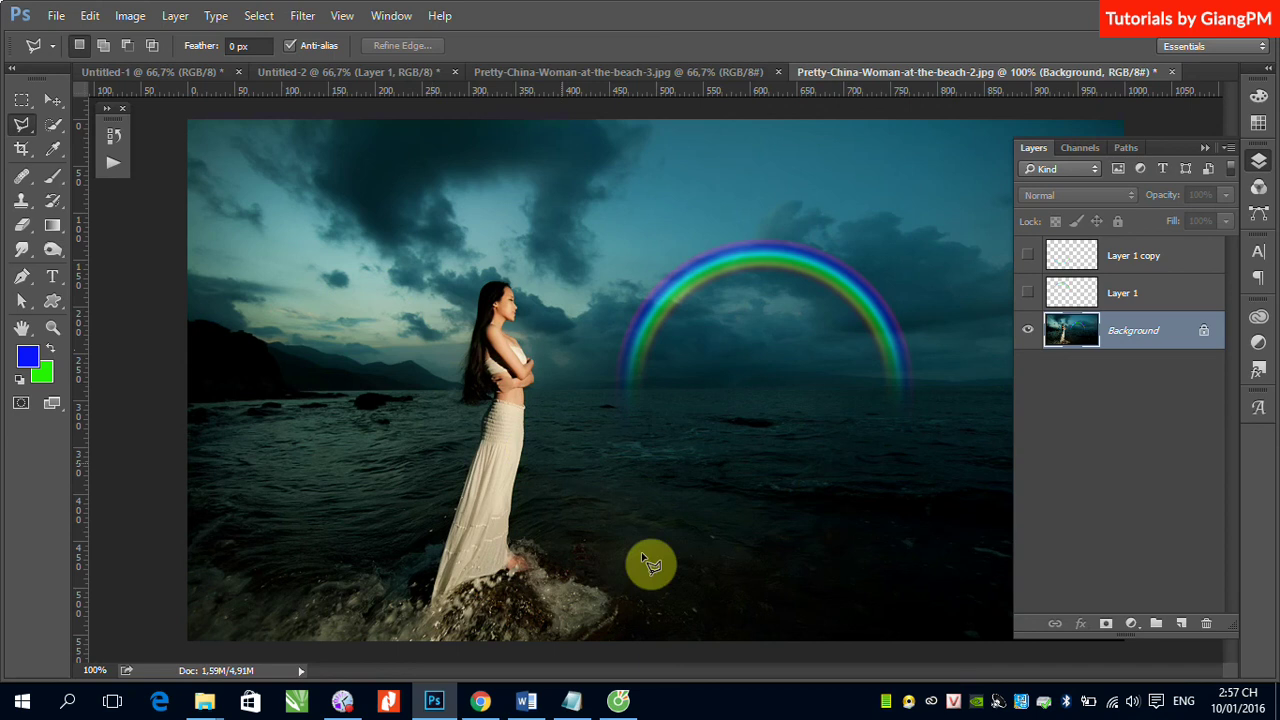